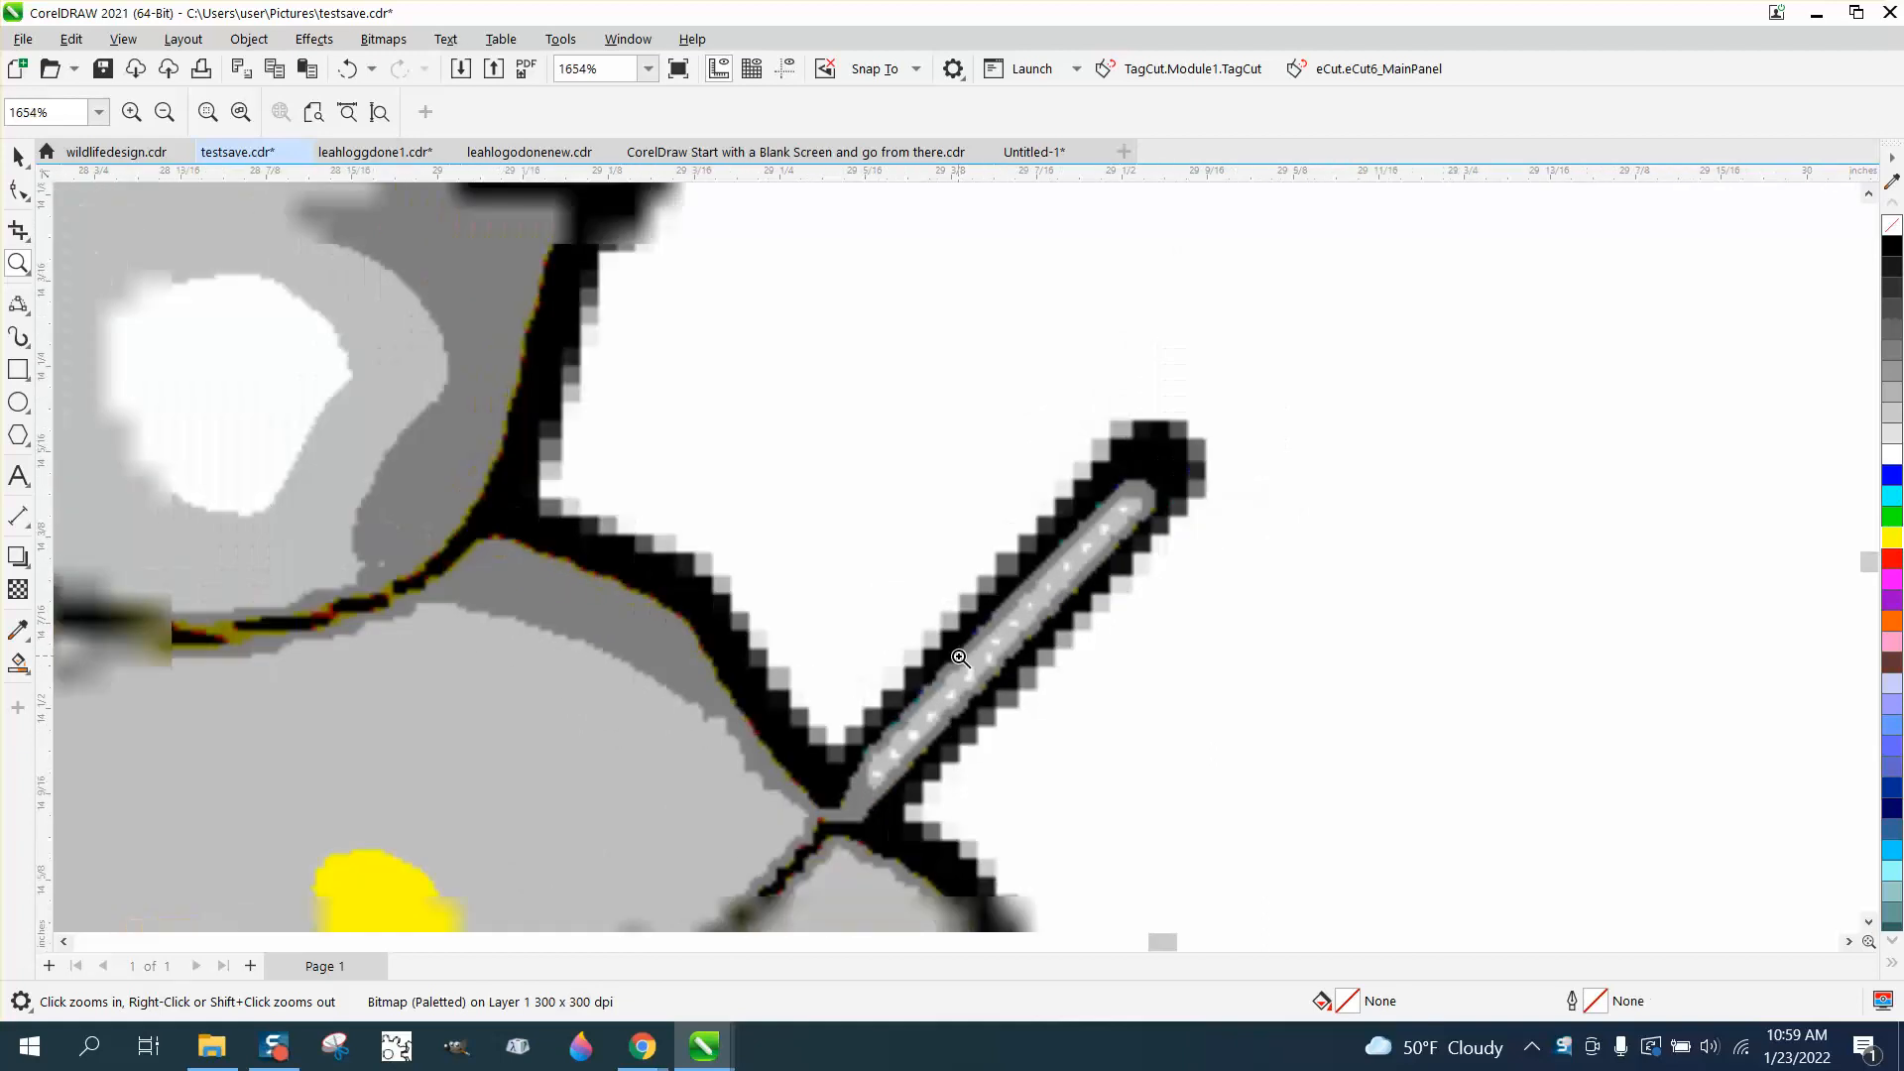
Examine the edges of the welder bitmap and compare them with the existing traced copy beside it.
scroll(954, 638, "down", 2)
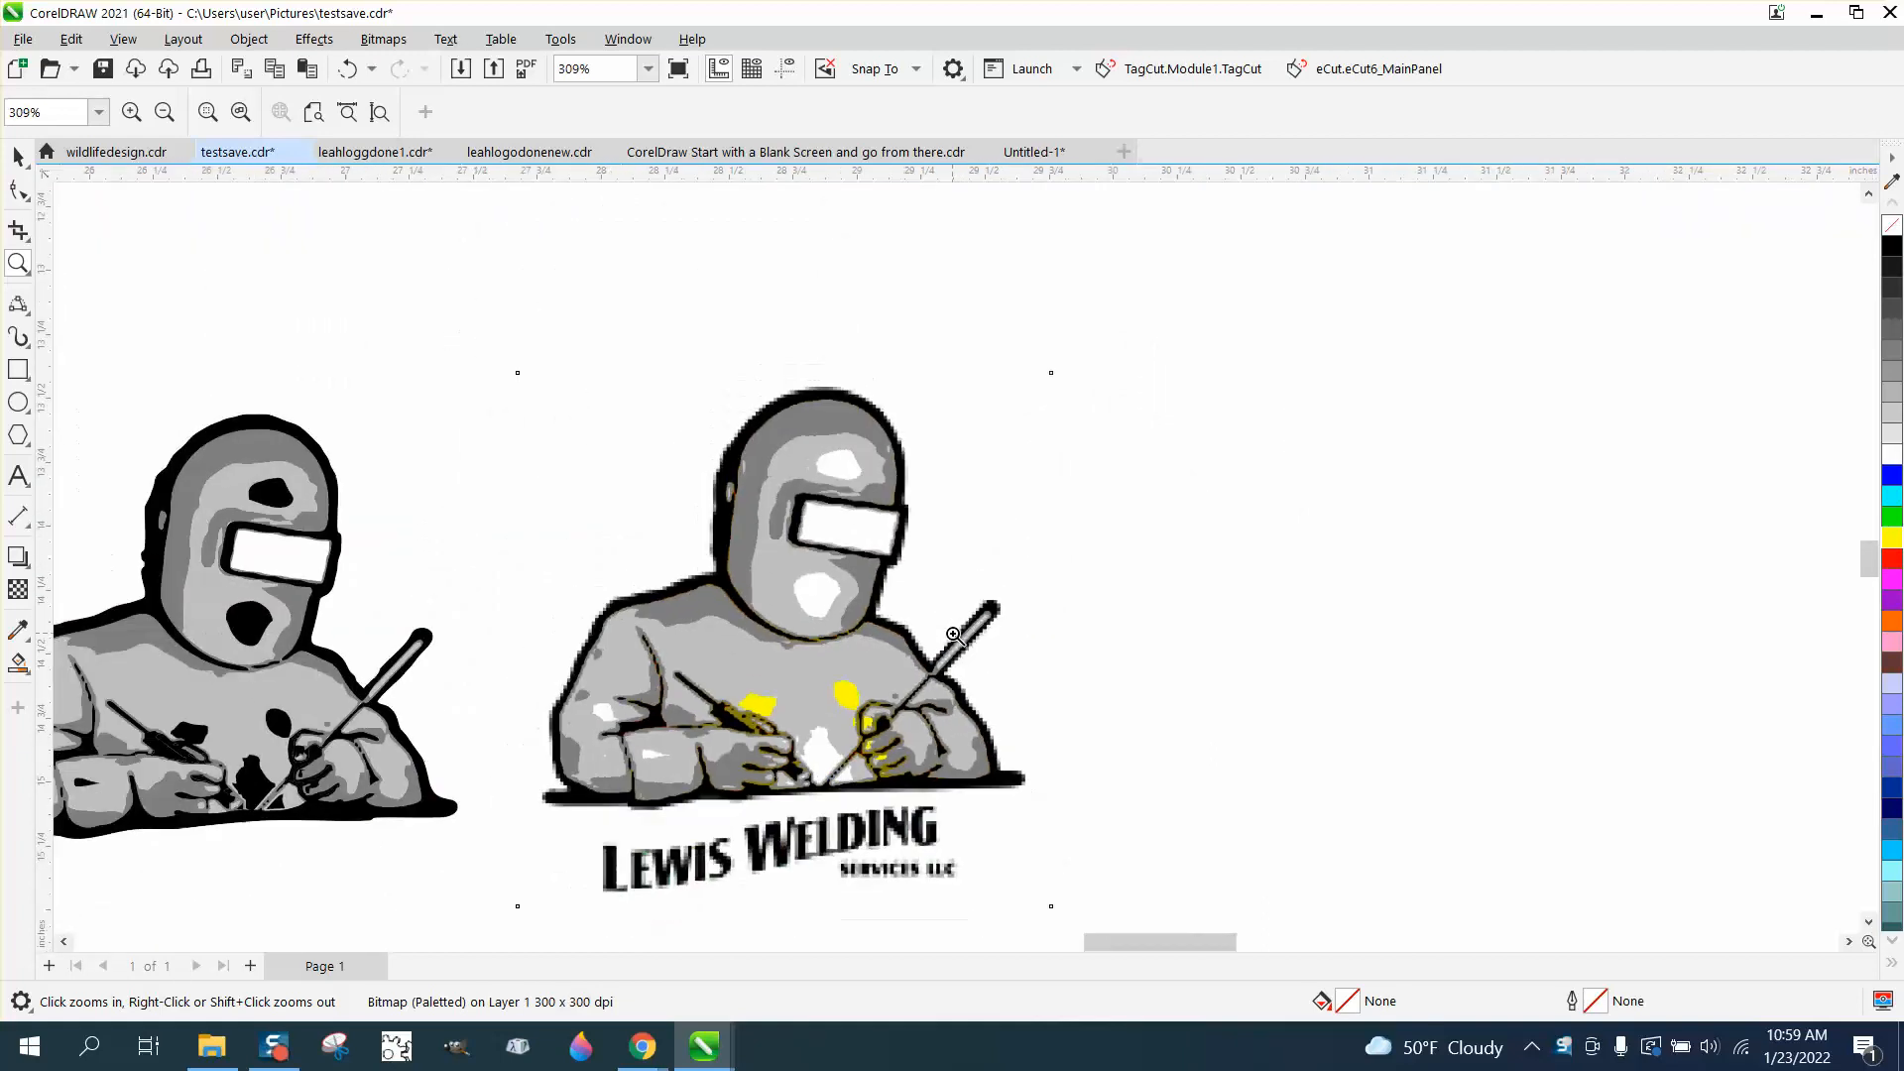
left_click_drag(165, 419, 539, 703)
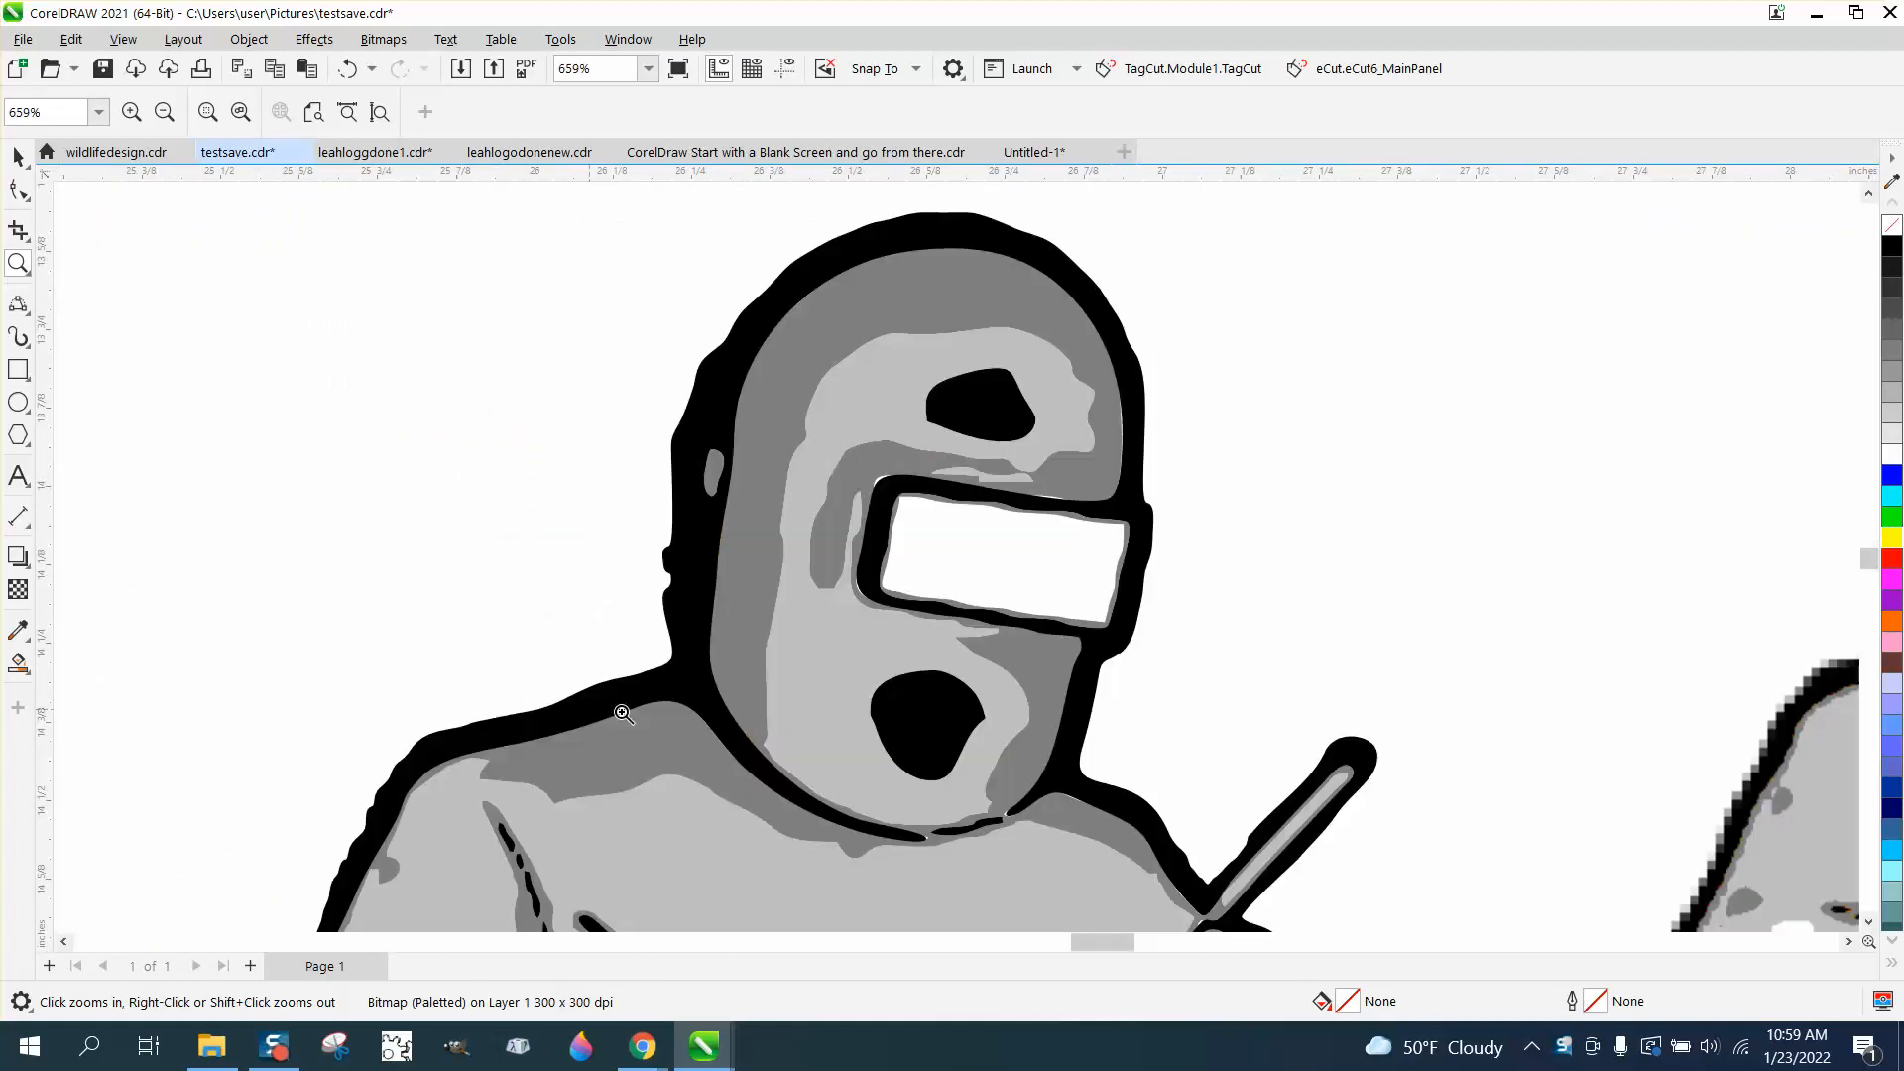
scroll(649, 665, "down", 3)
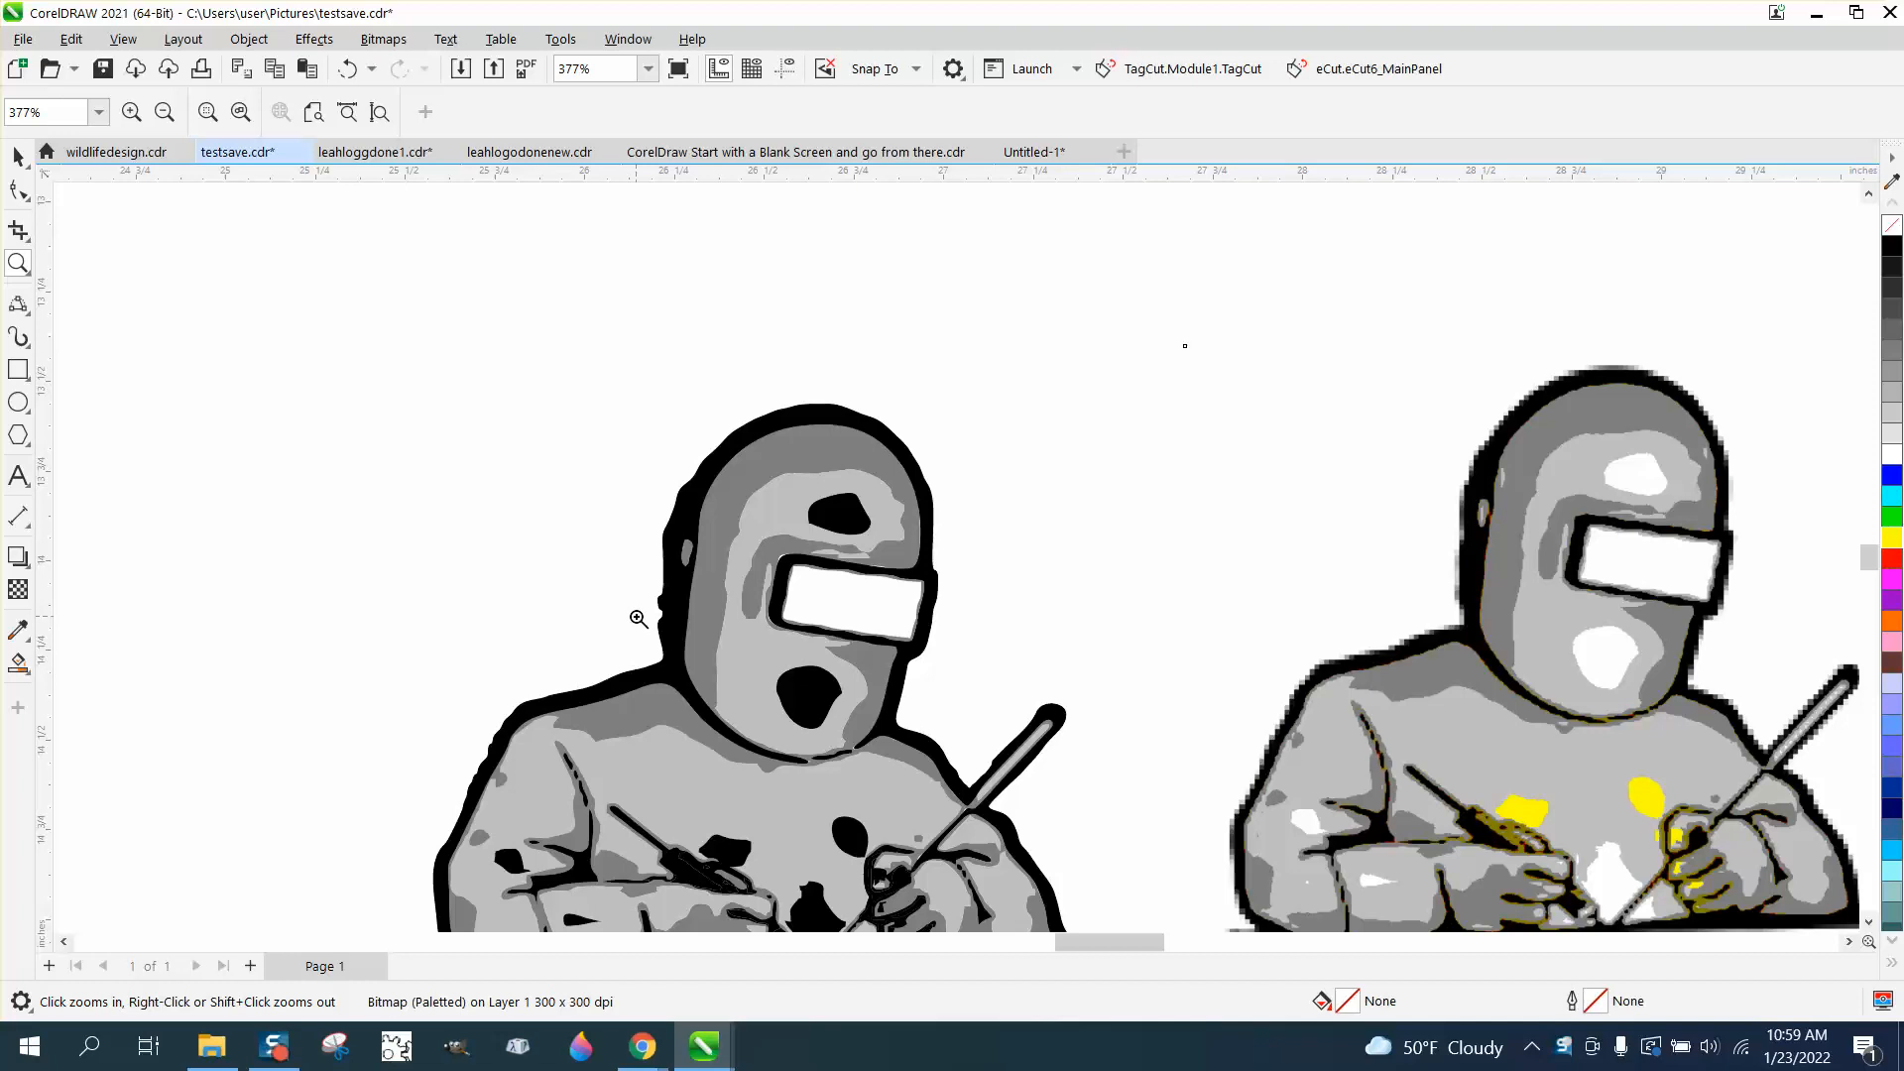
left_click_drag(1081, 625, 1231, 708)
left_click_drag(1025, 655, 1332, 738)
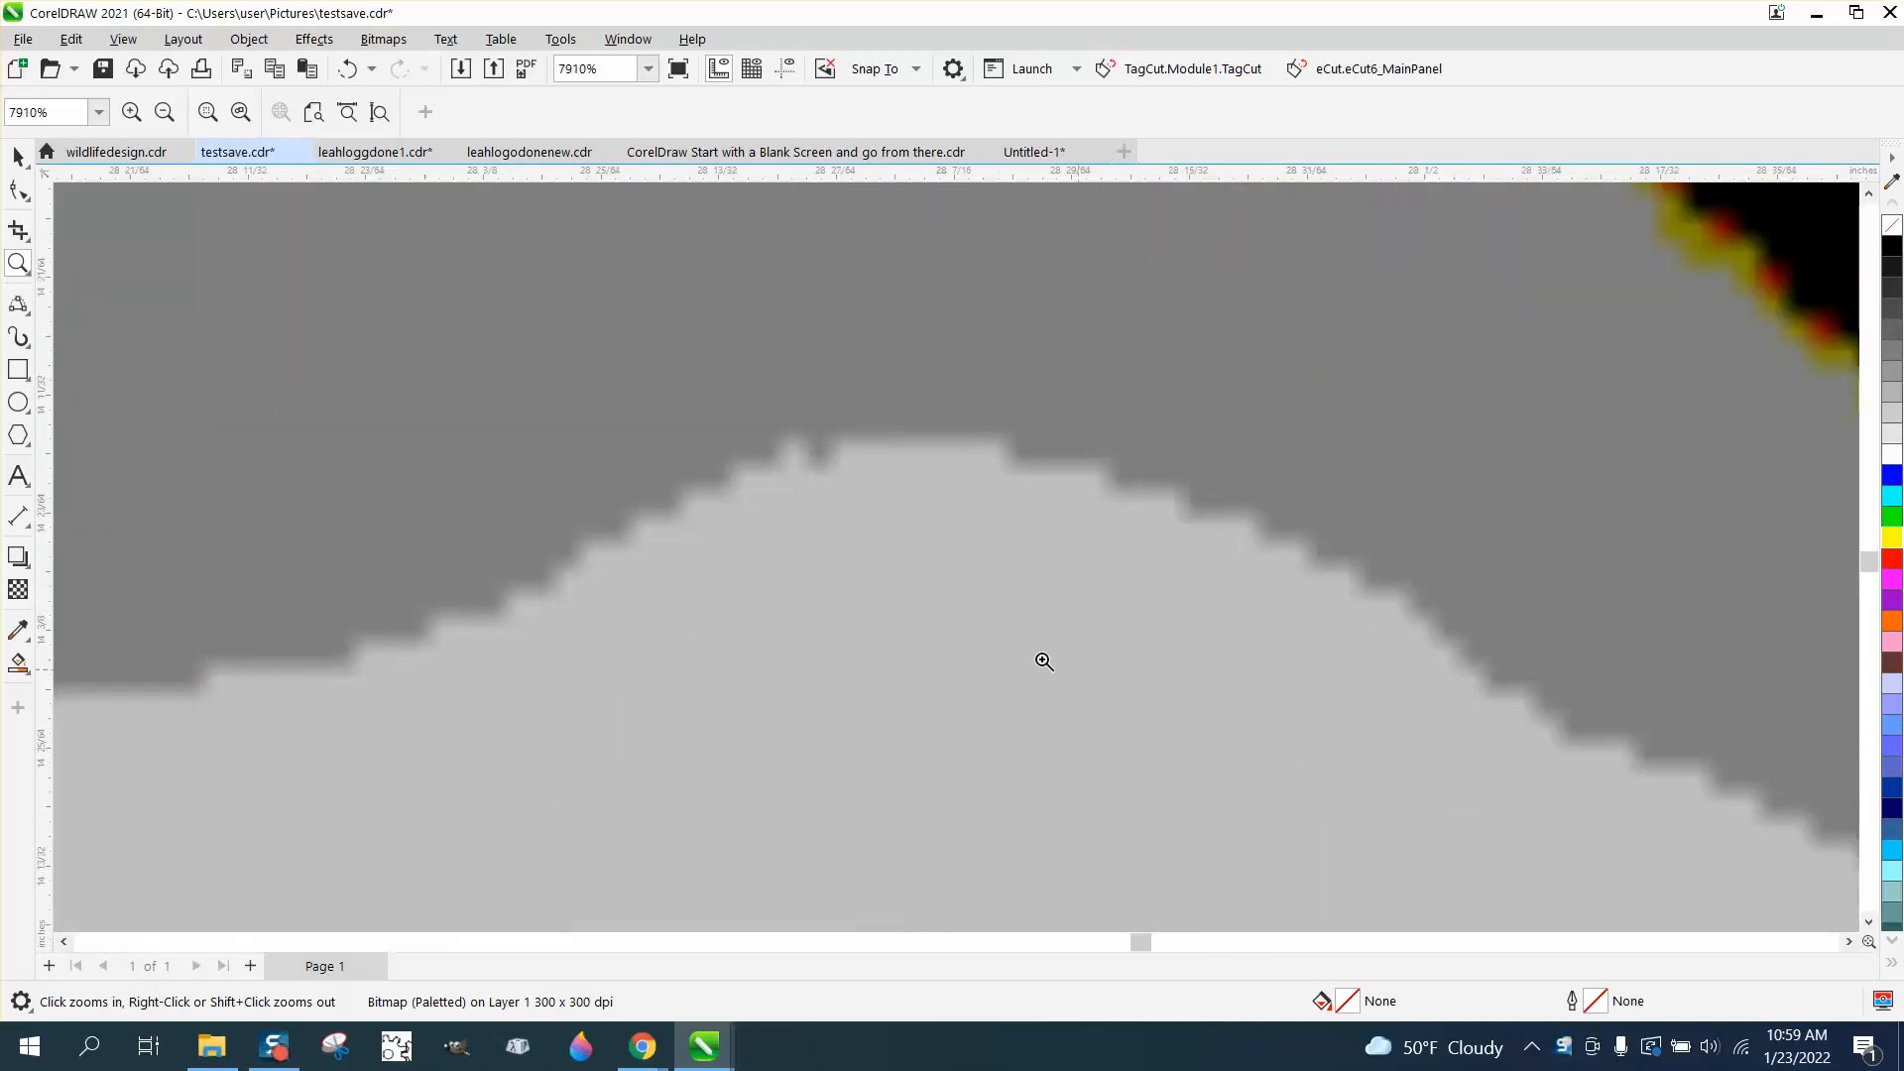
scroll(804, 514, "down", 3)
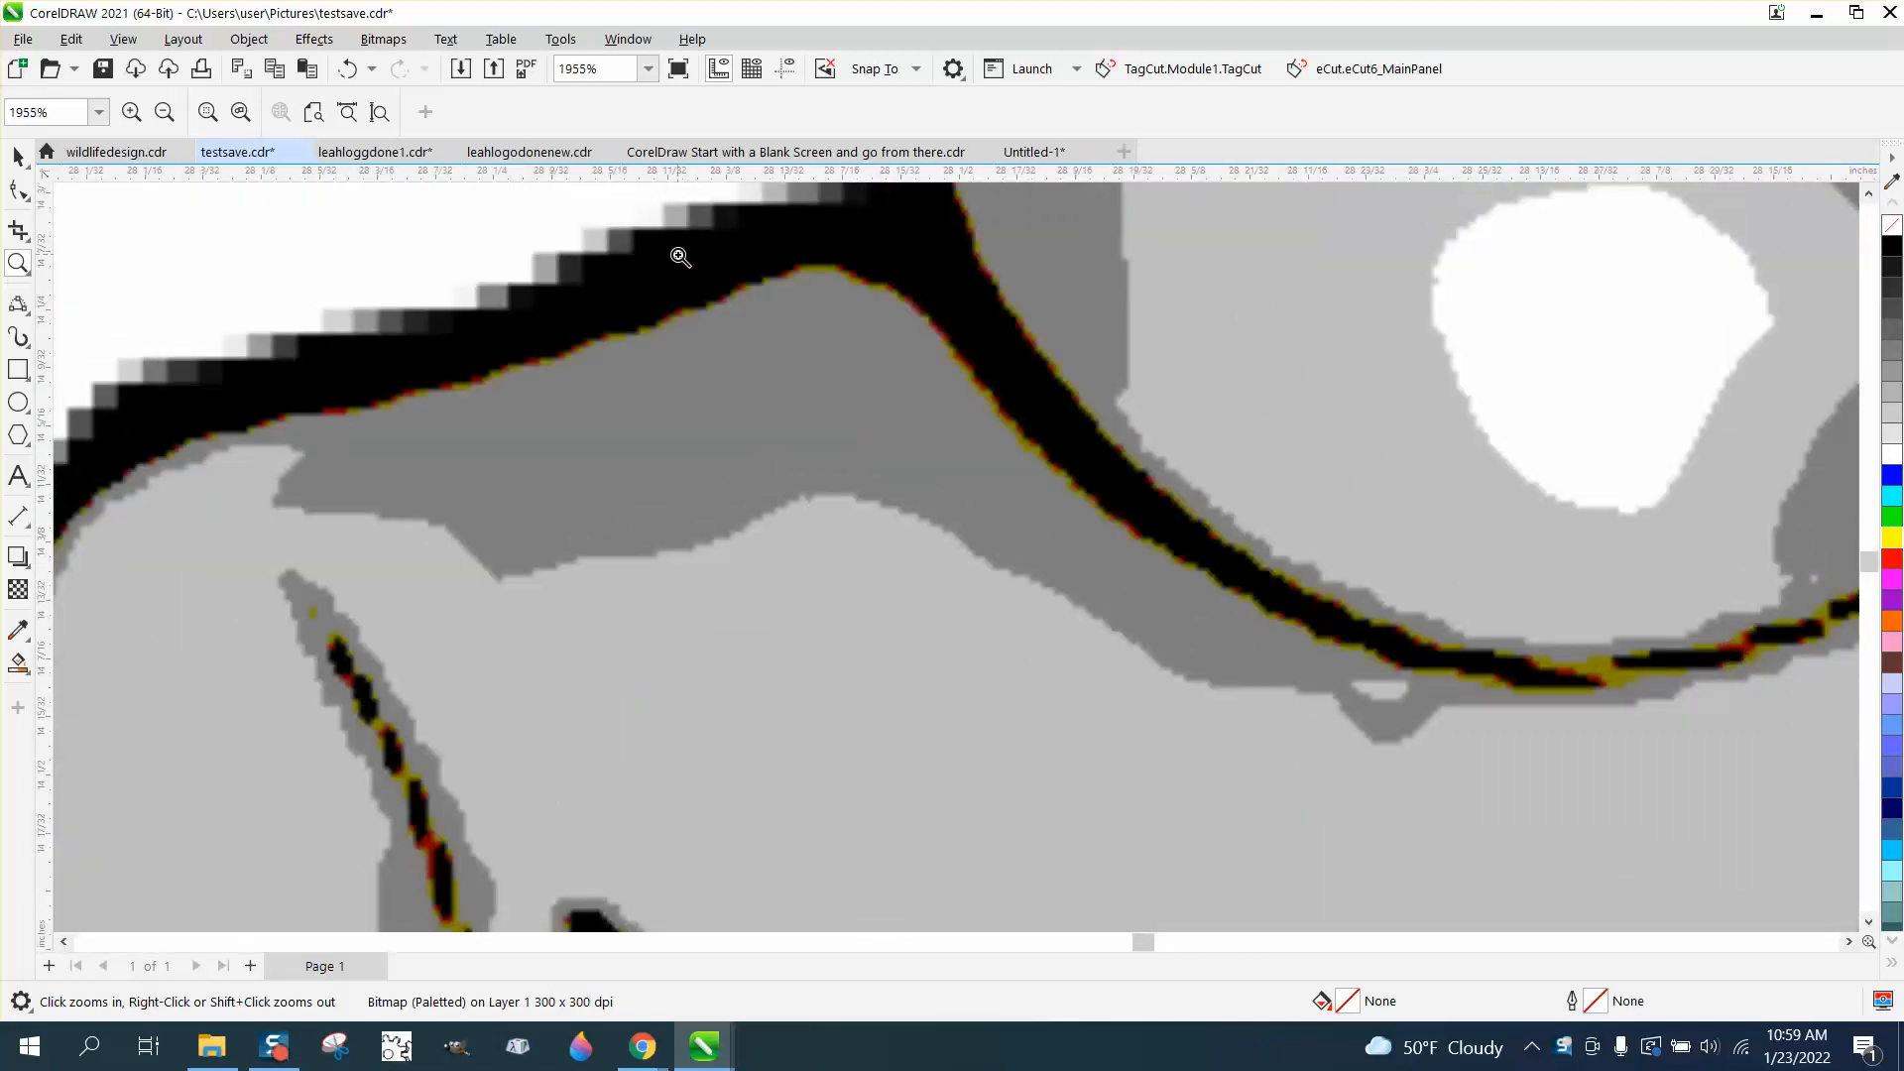
scroll(685, 263, "down", 5)
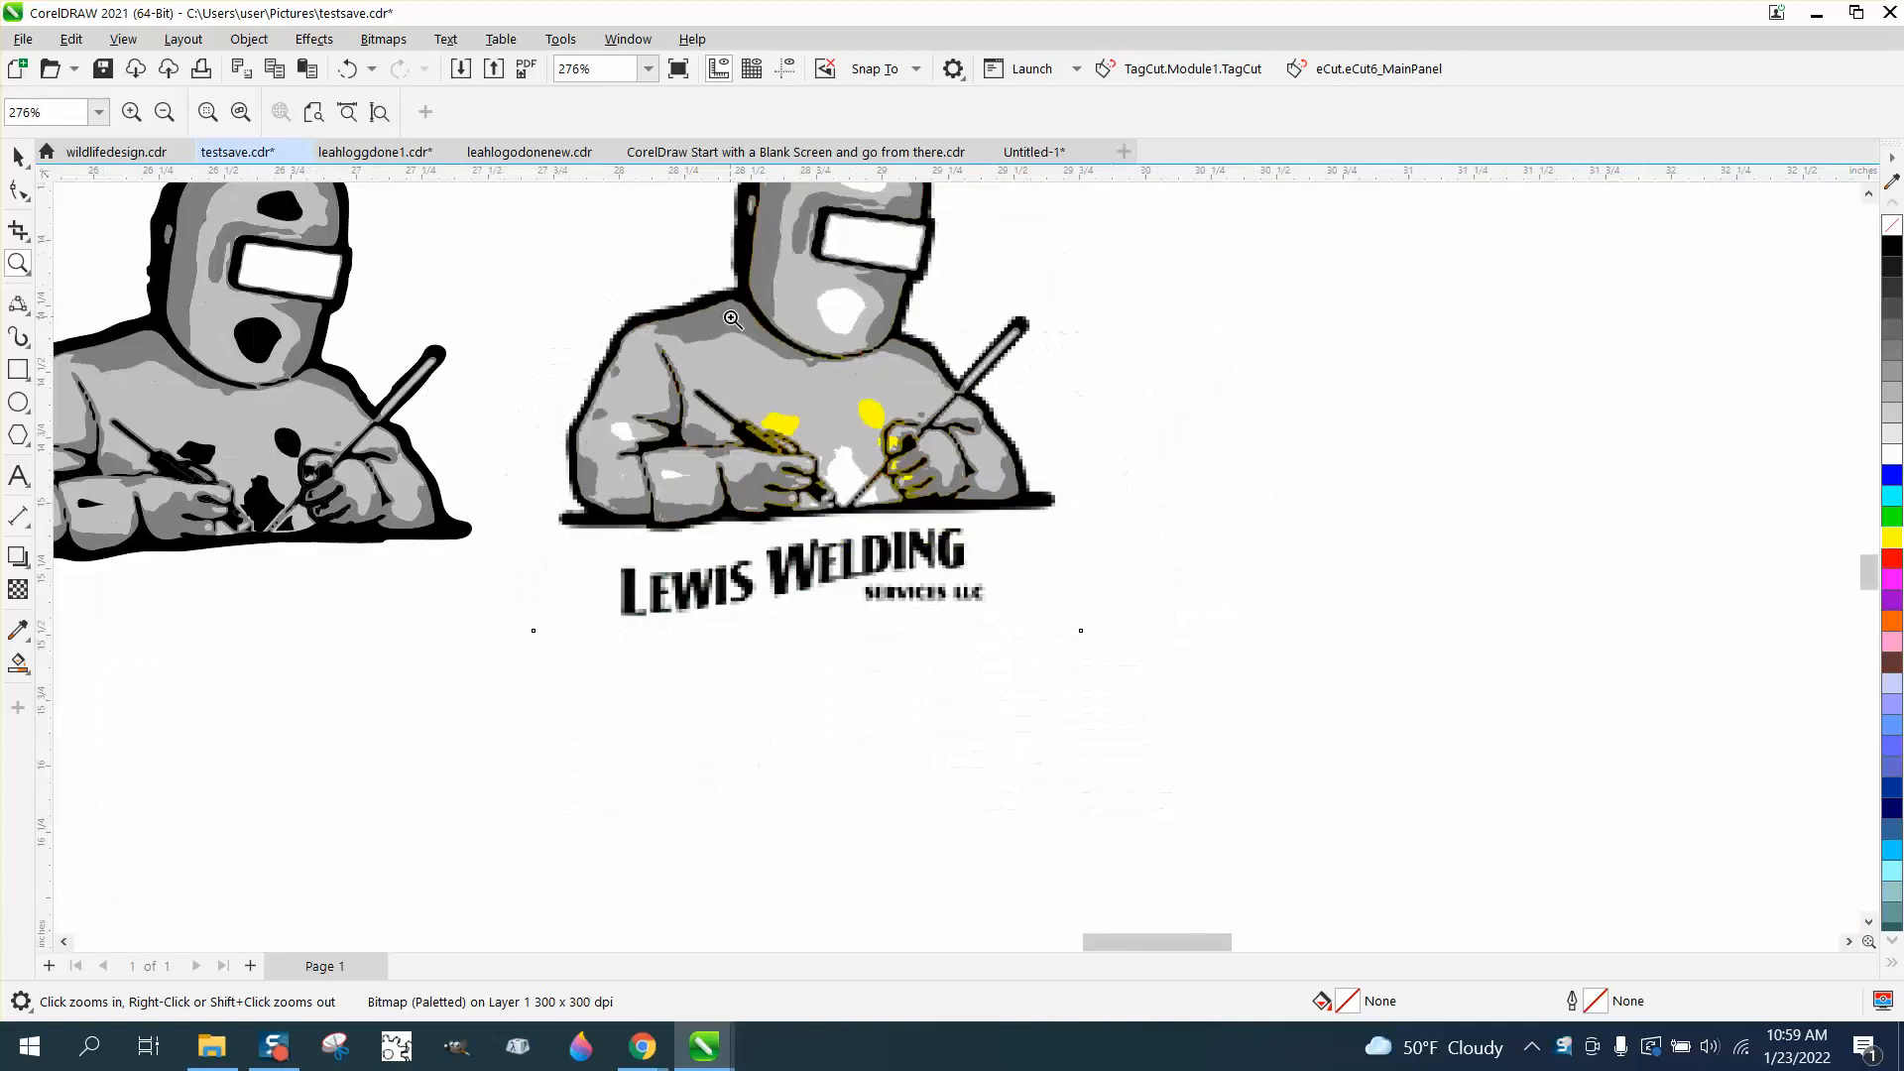
scroll(732, 319, "down", 3)
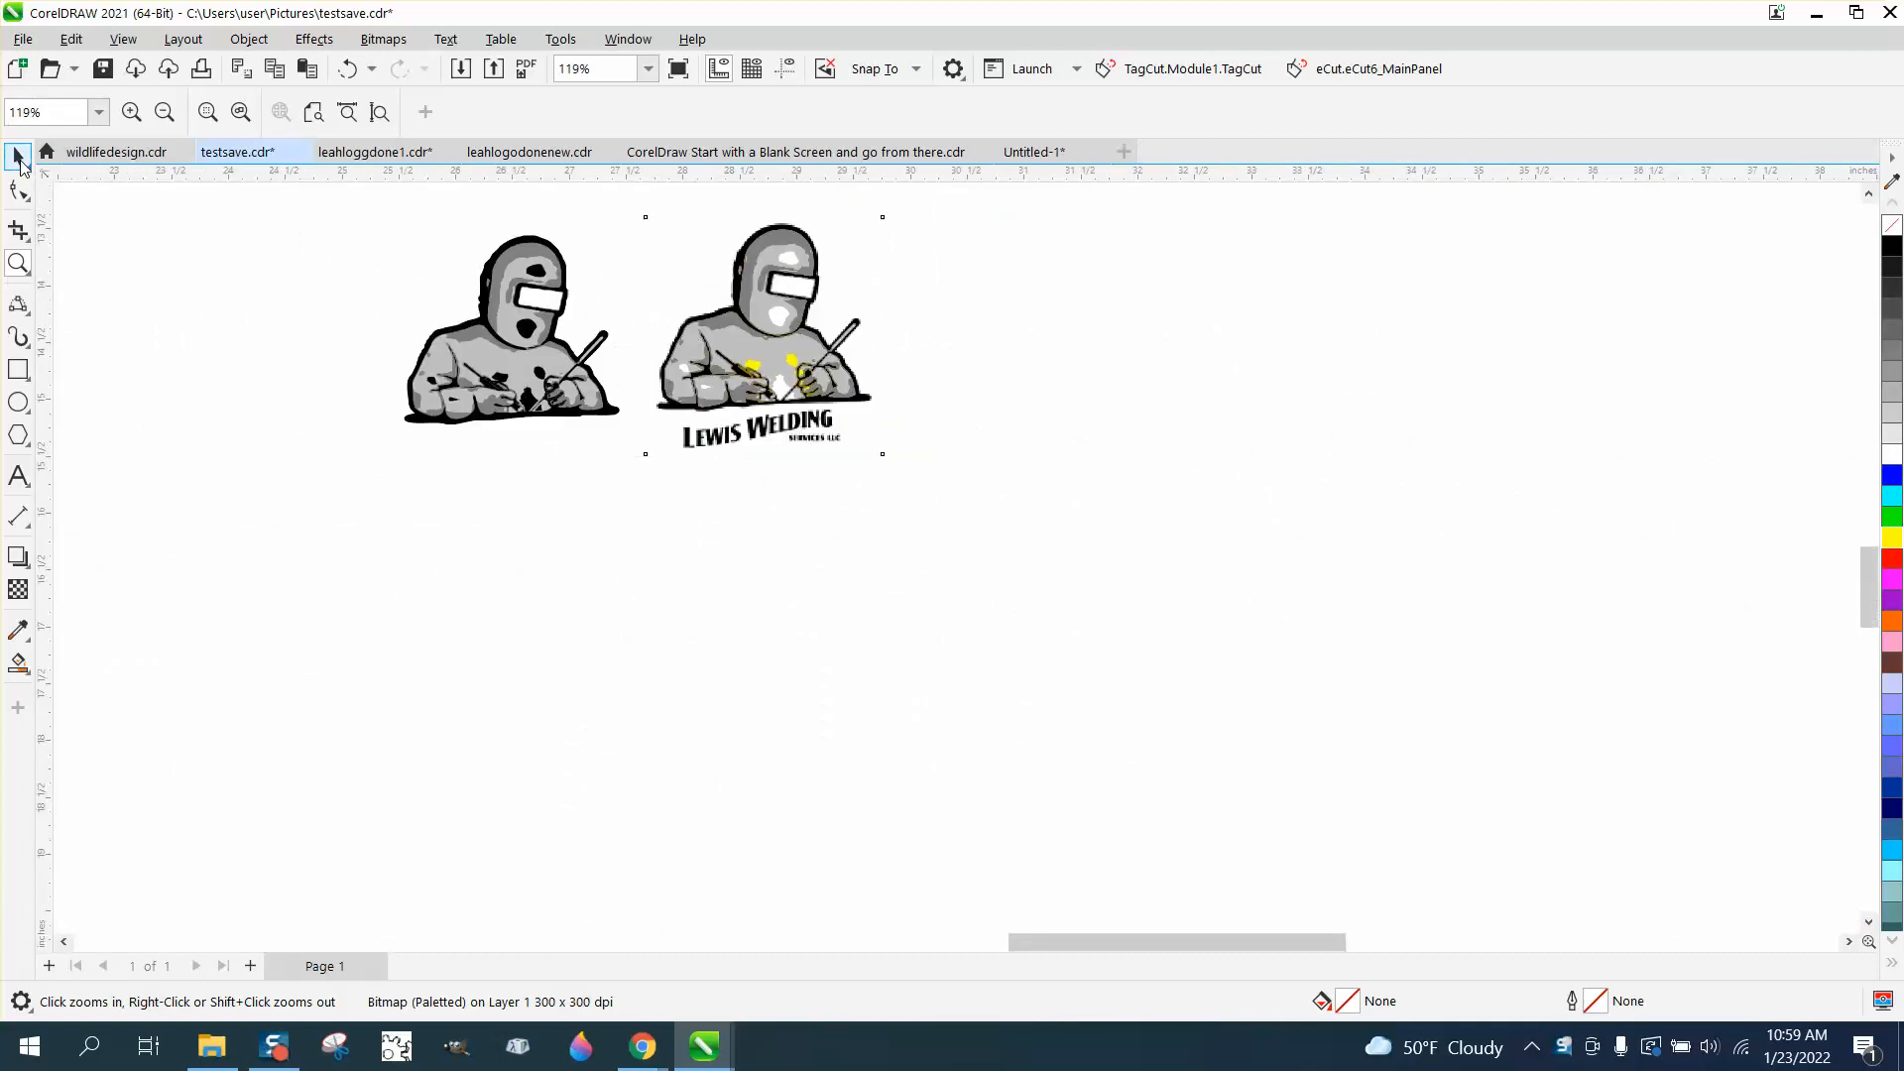
Check the welder bitmap's image size and resolution with the Resample command, keeping its existing settings.
left_click(18, 155)
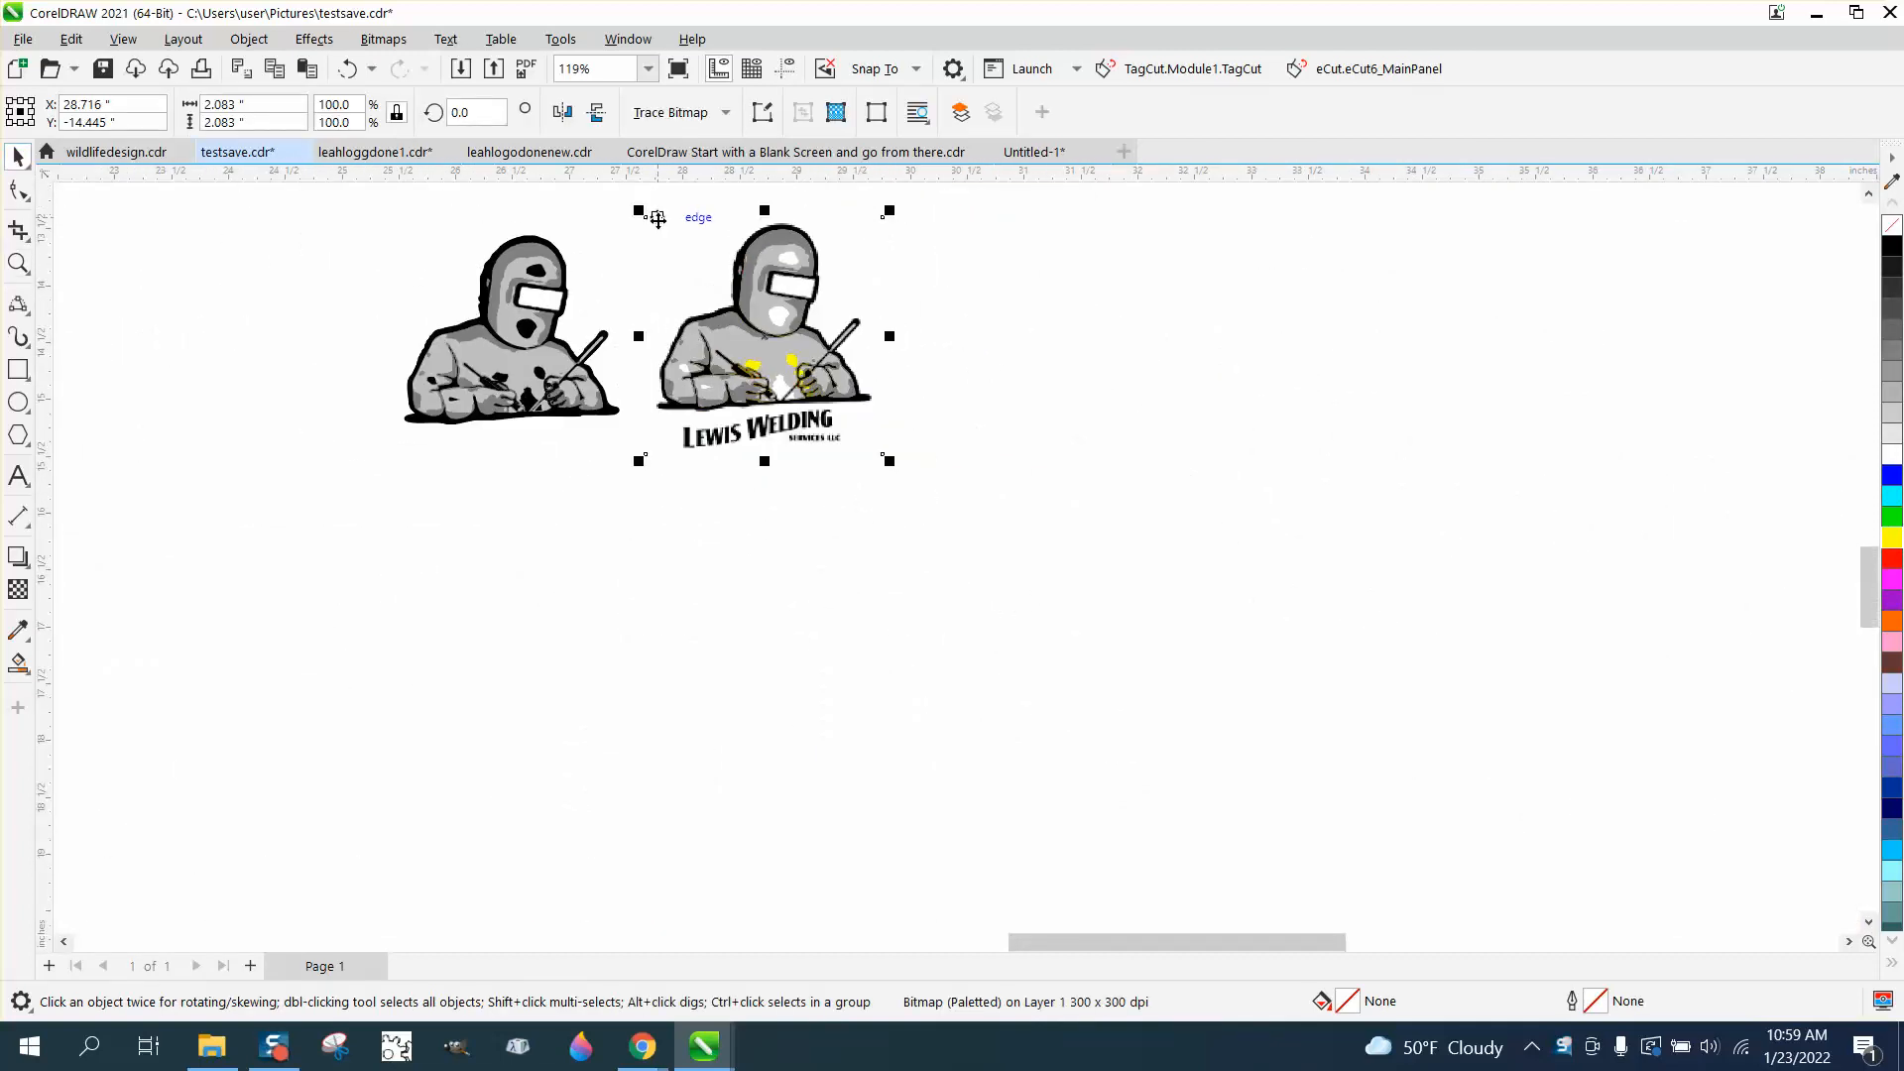
left_click(384, 42)
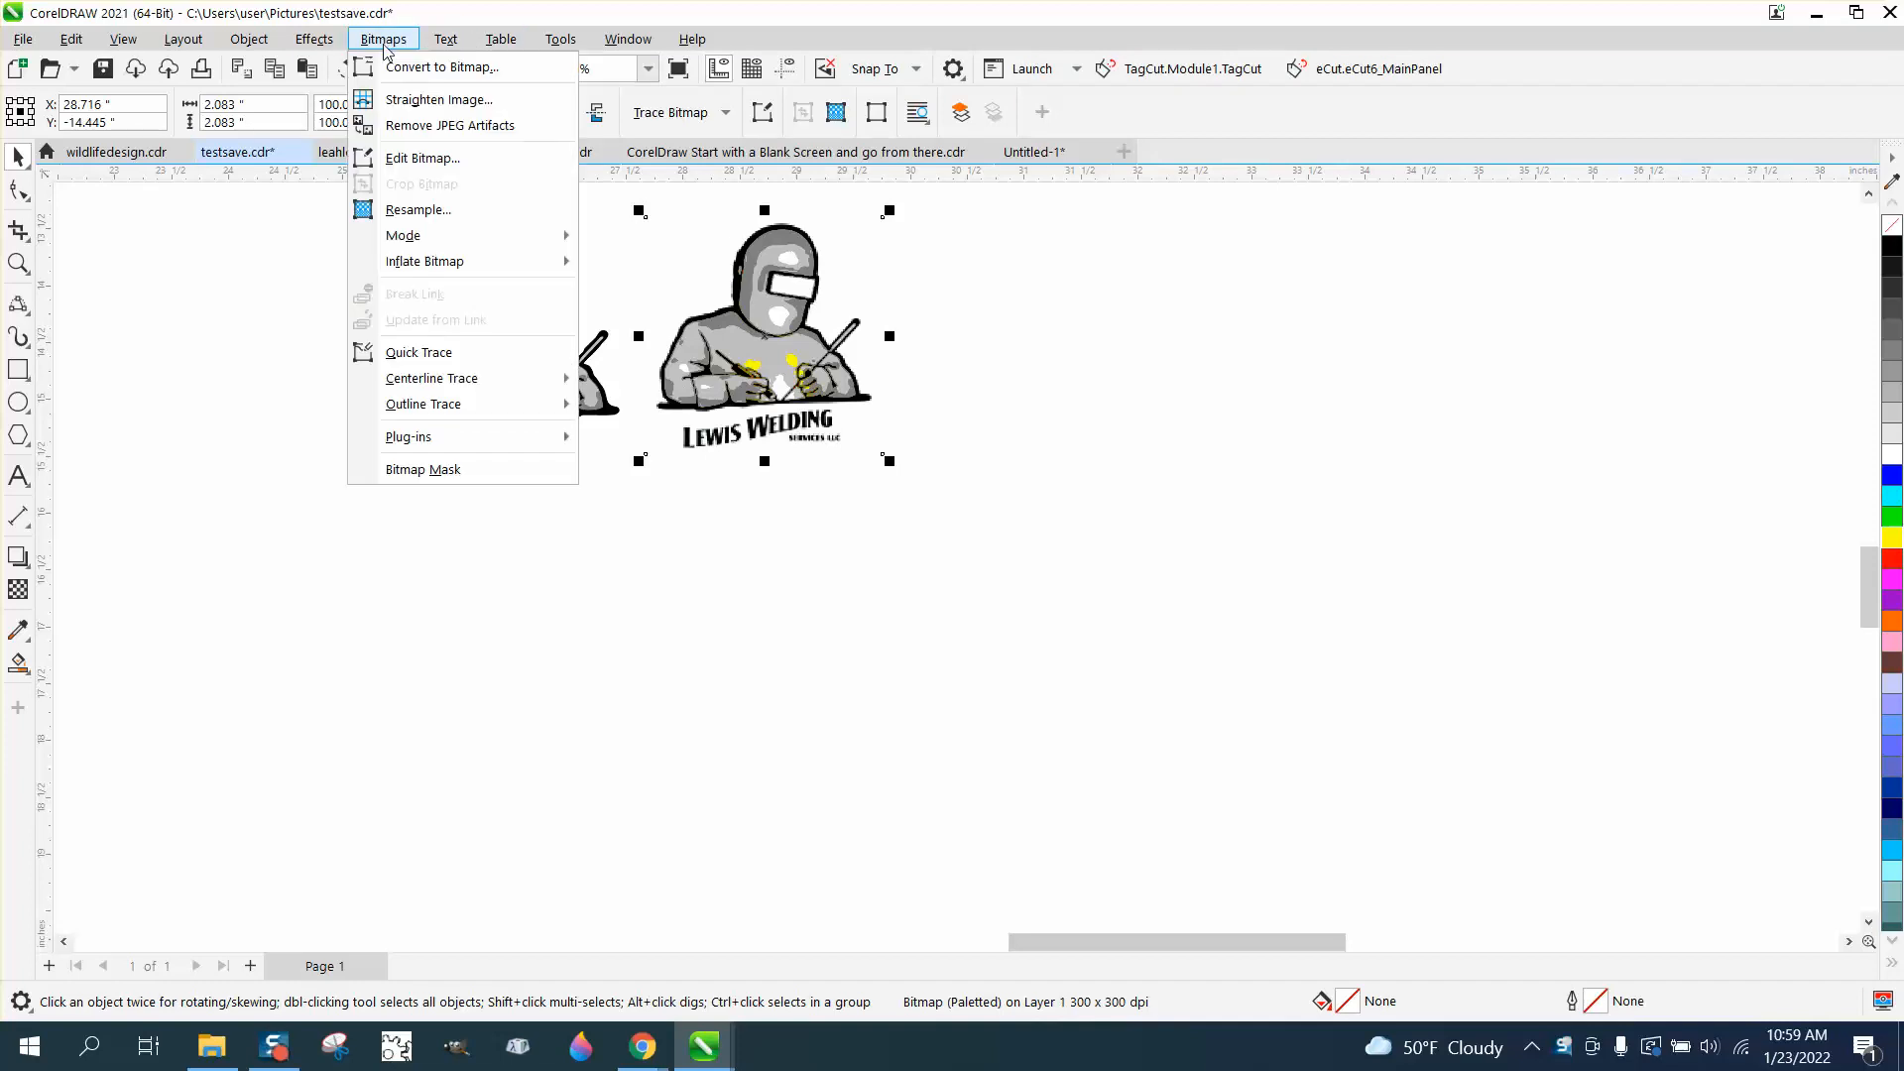
left_click(415, 209)
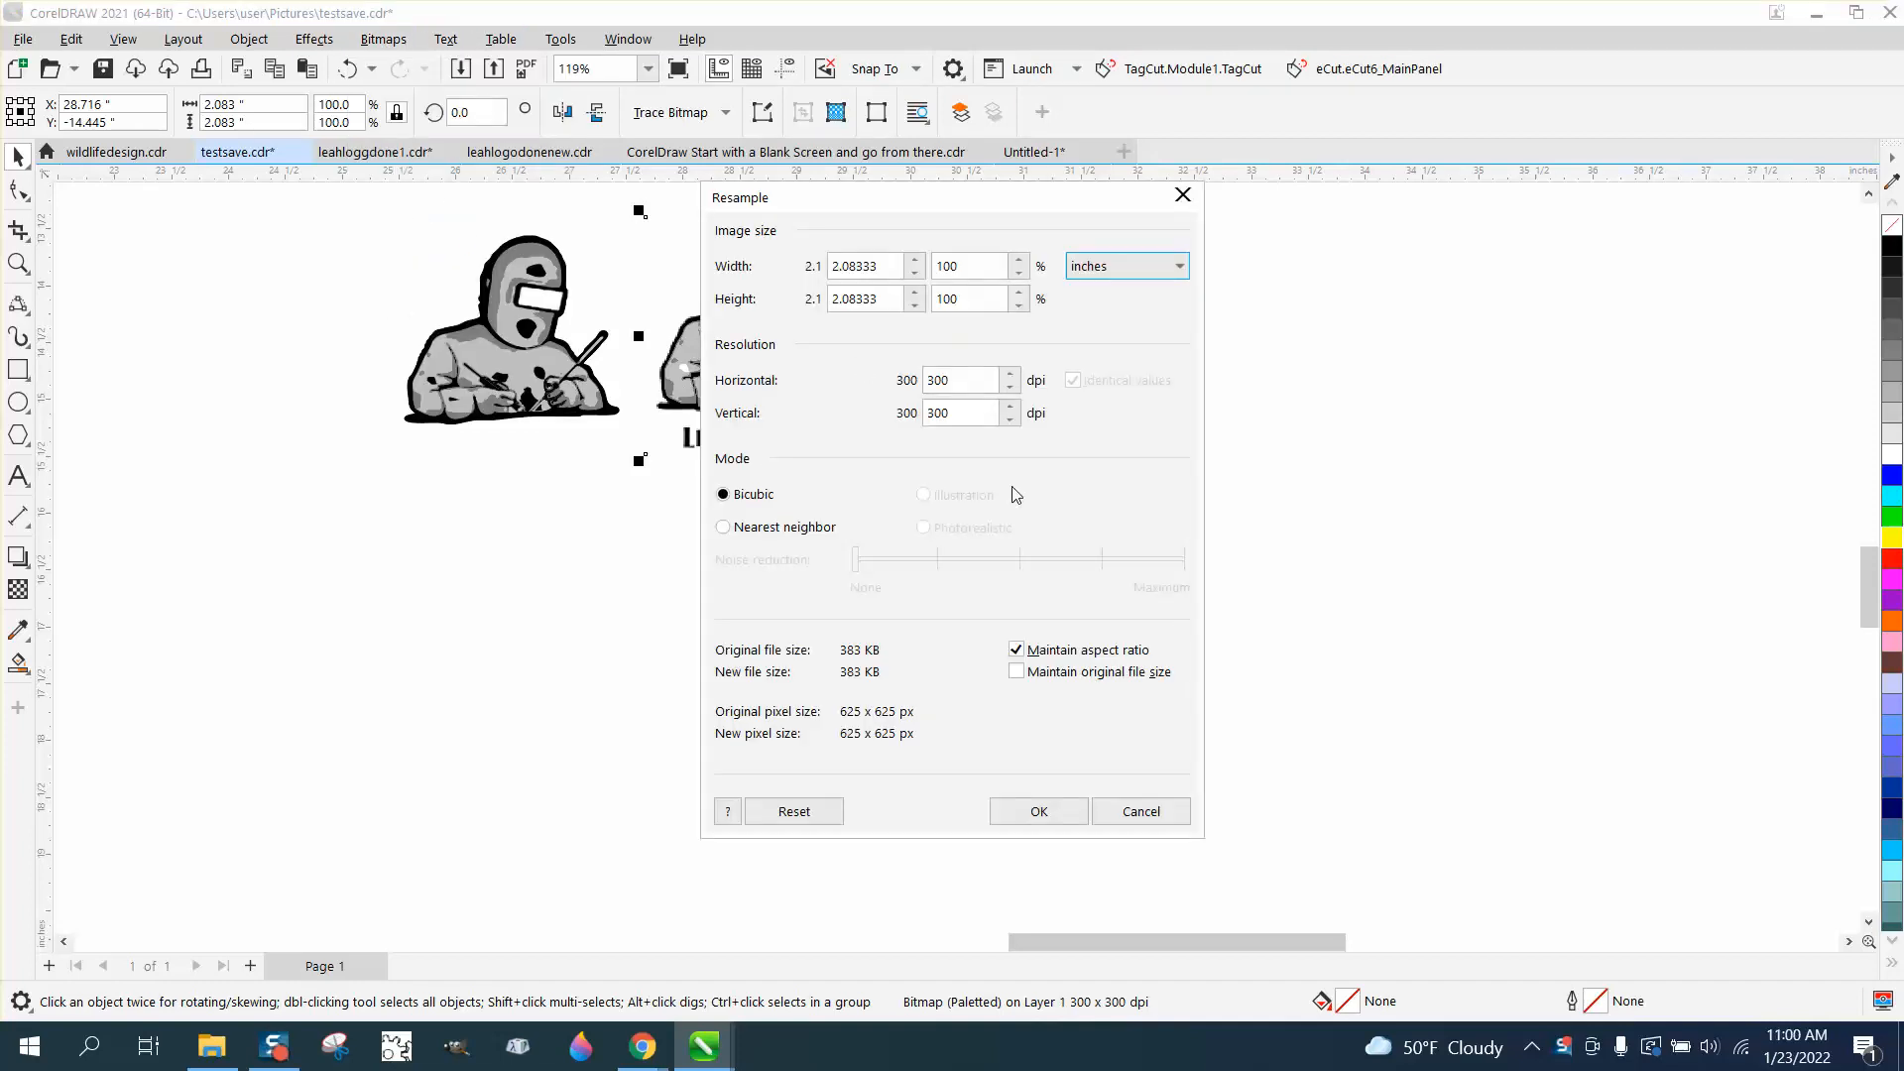
left_click(1037, 816)
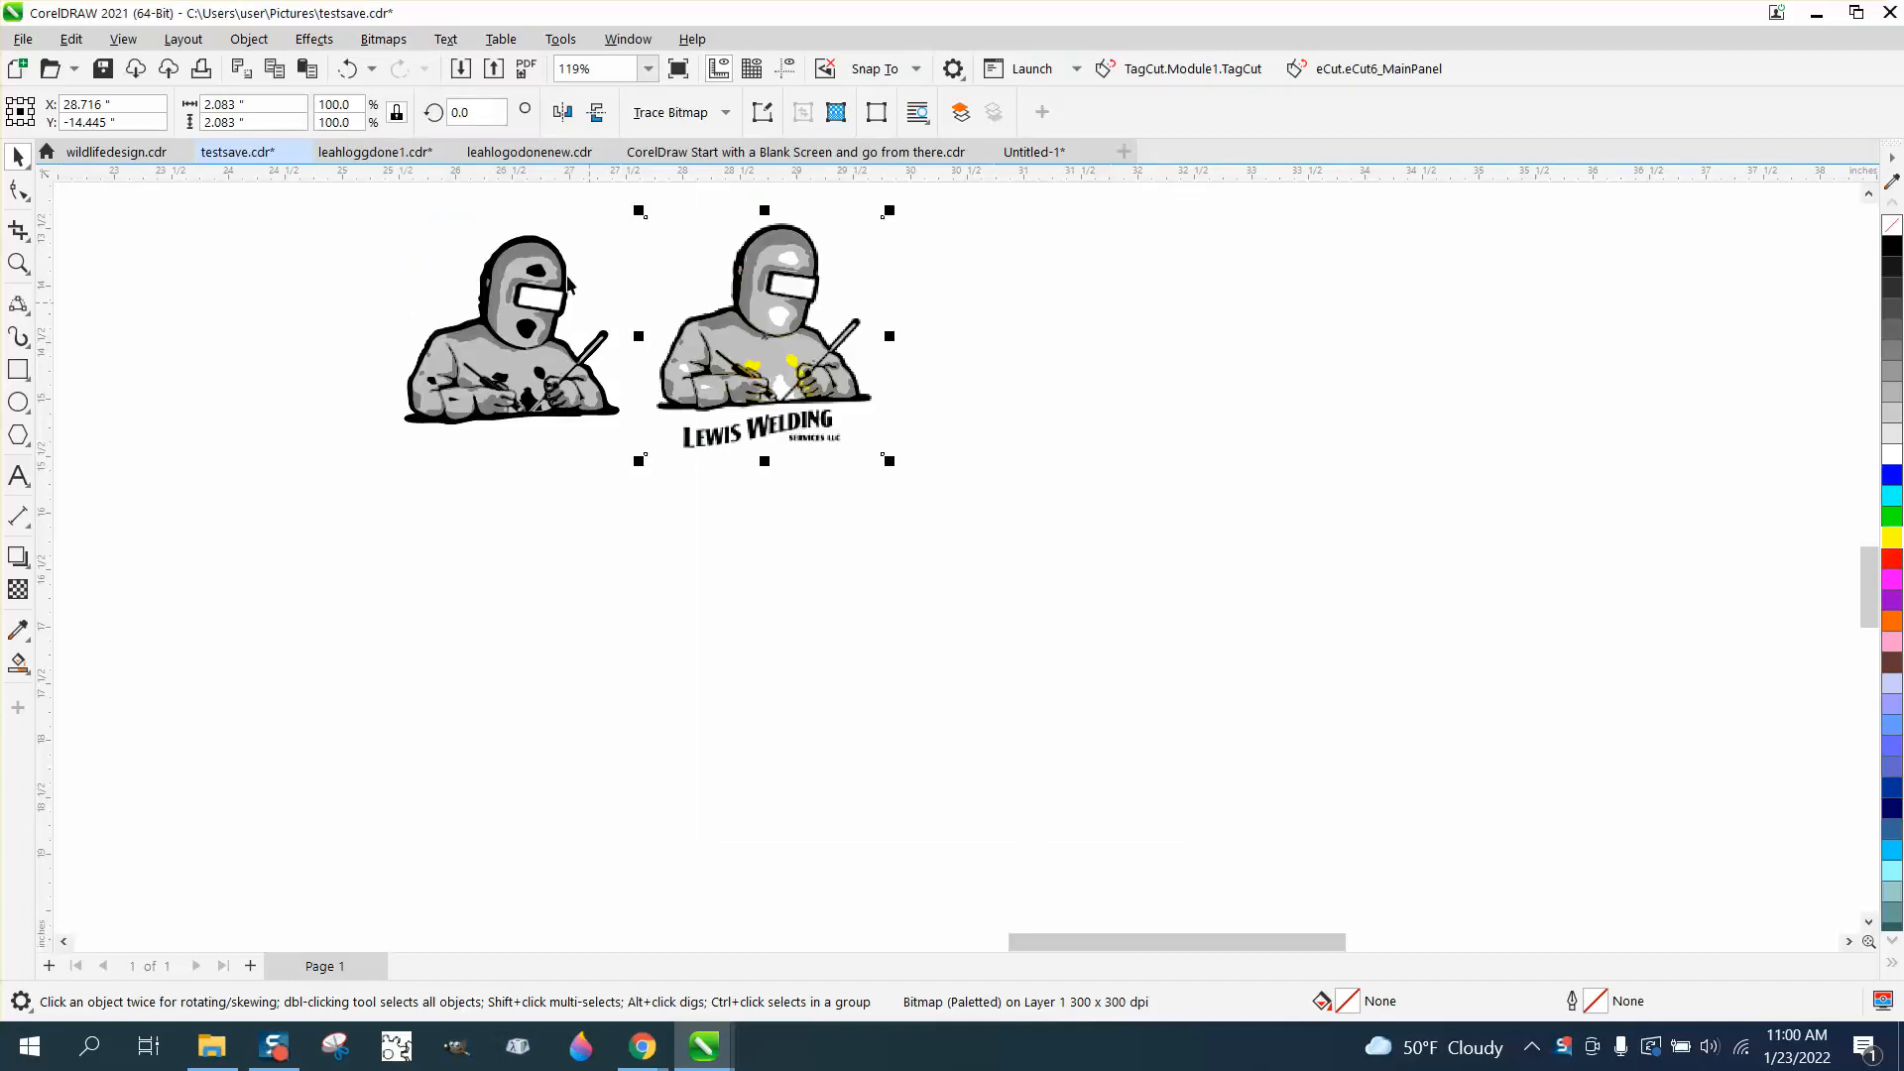
Convert the welder bitmap to vectors using Outline Trace with the Clipart type, and place the result to the right of the original.
scroll(953, 515, "down", 1)
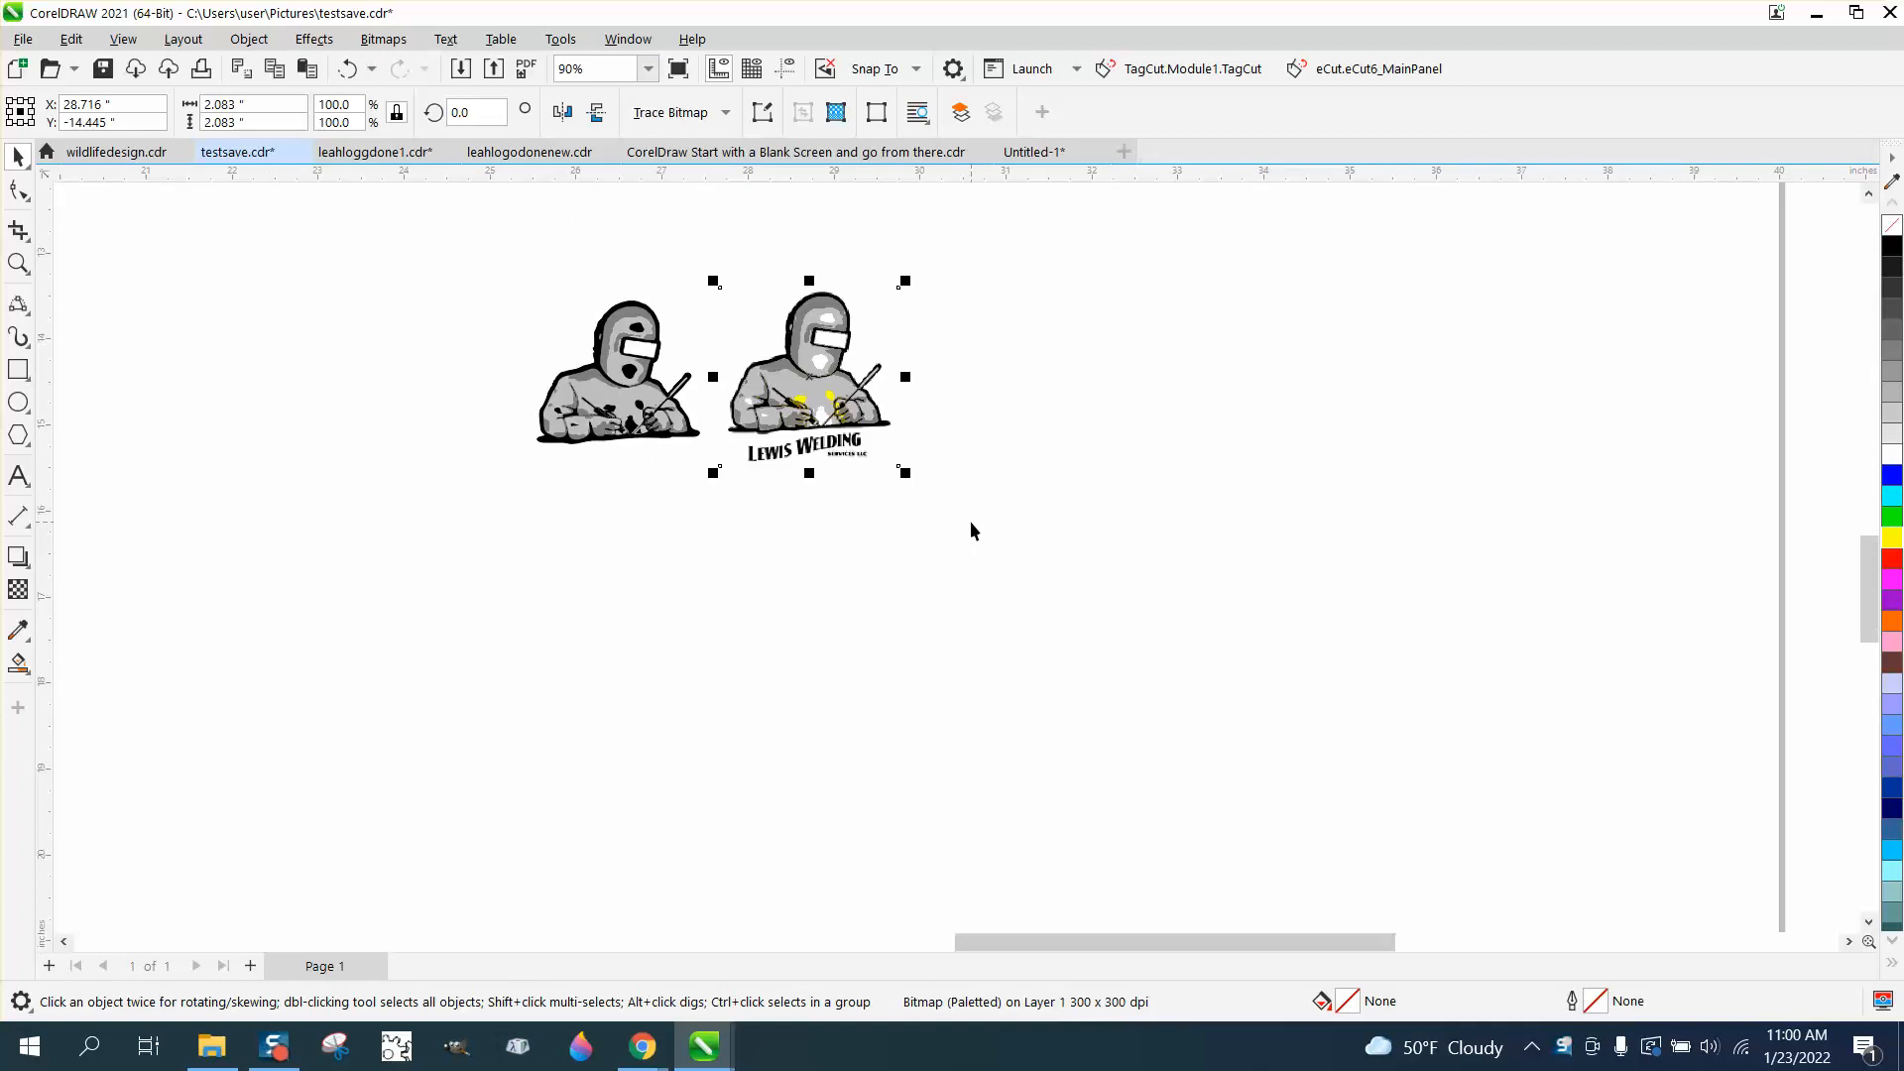
left_click(18, 263)
left_click(1031, 515)
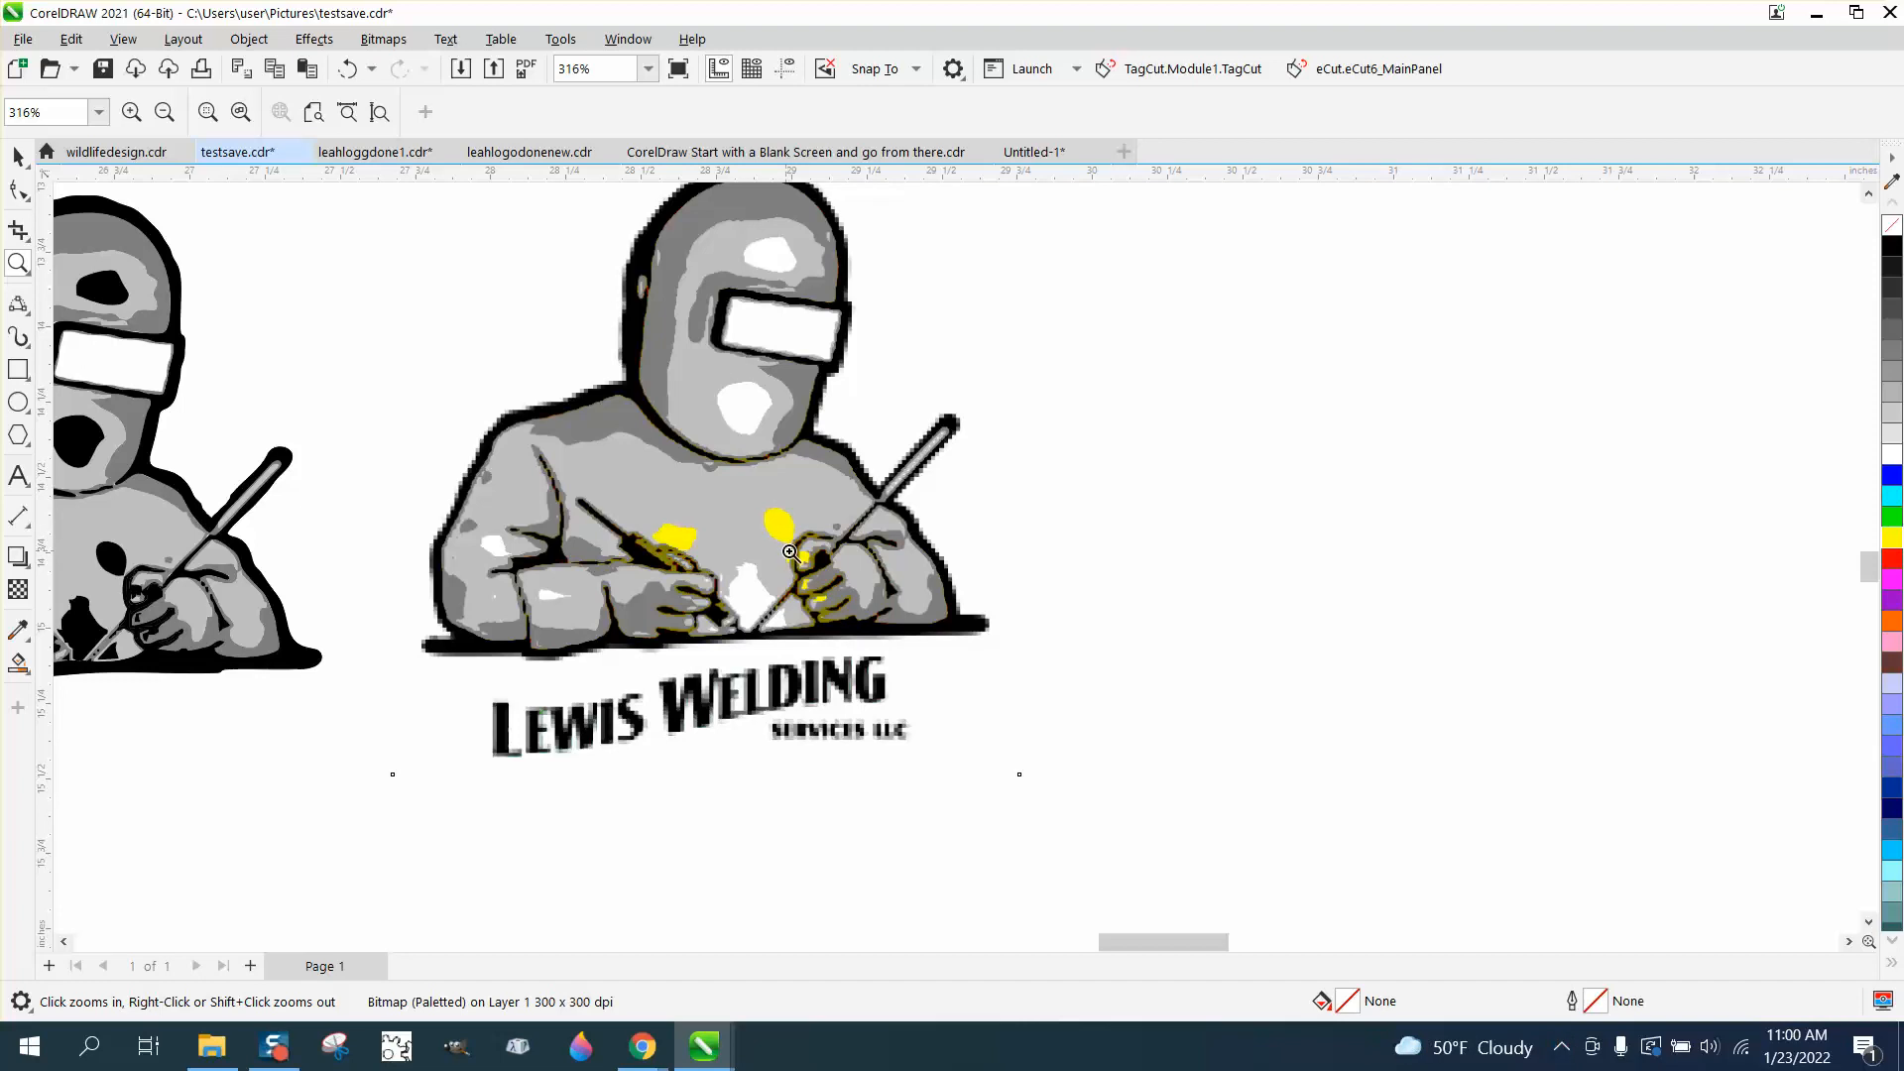
scroll(791, 552, "down", 1)
scroll(791, 553, "down", 1)
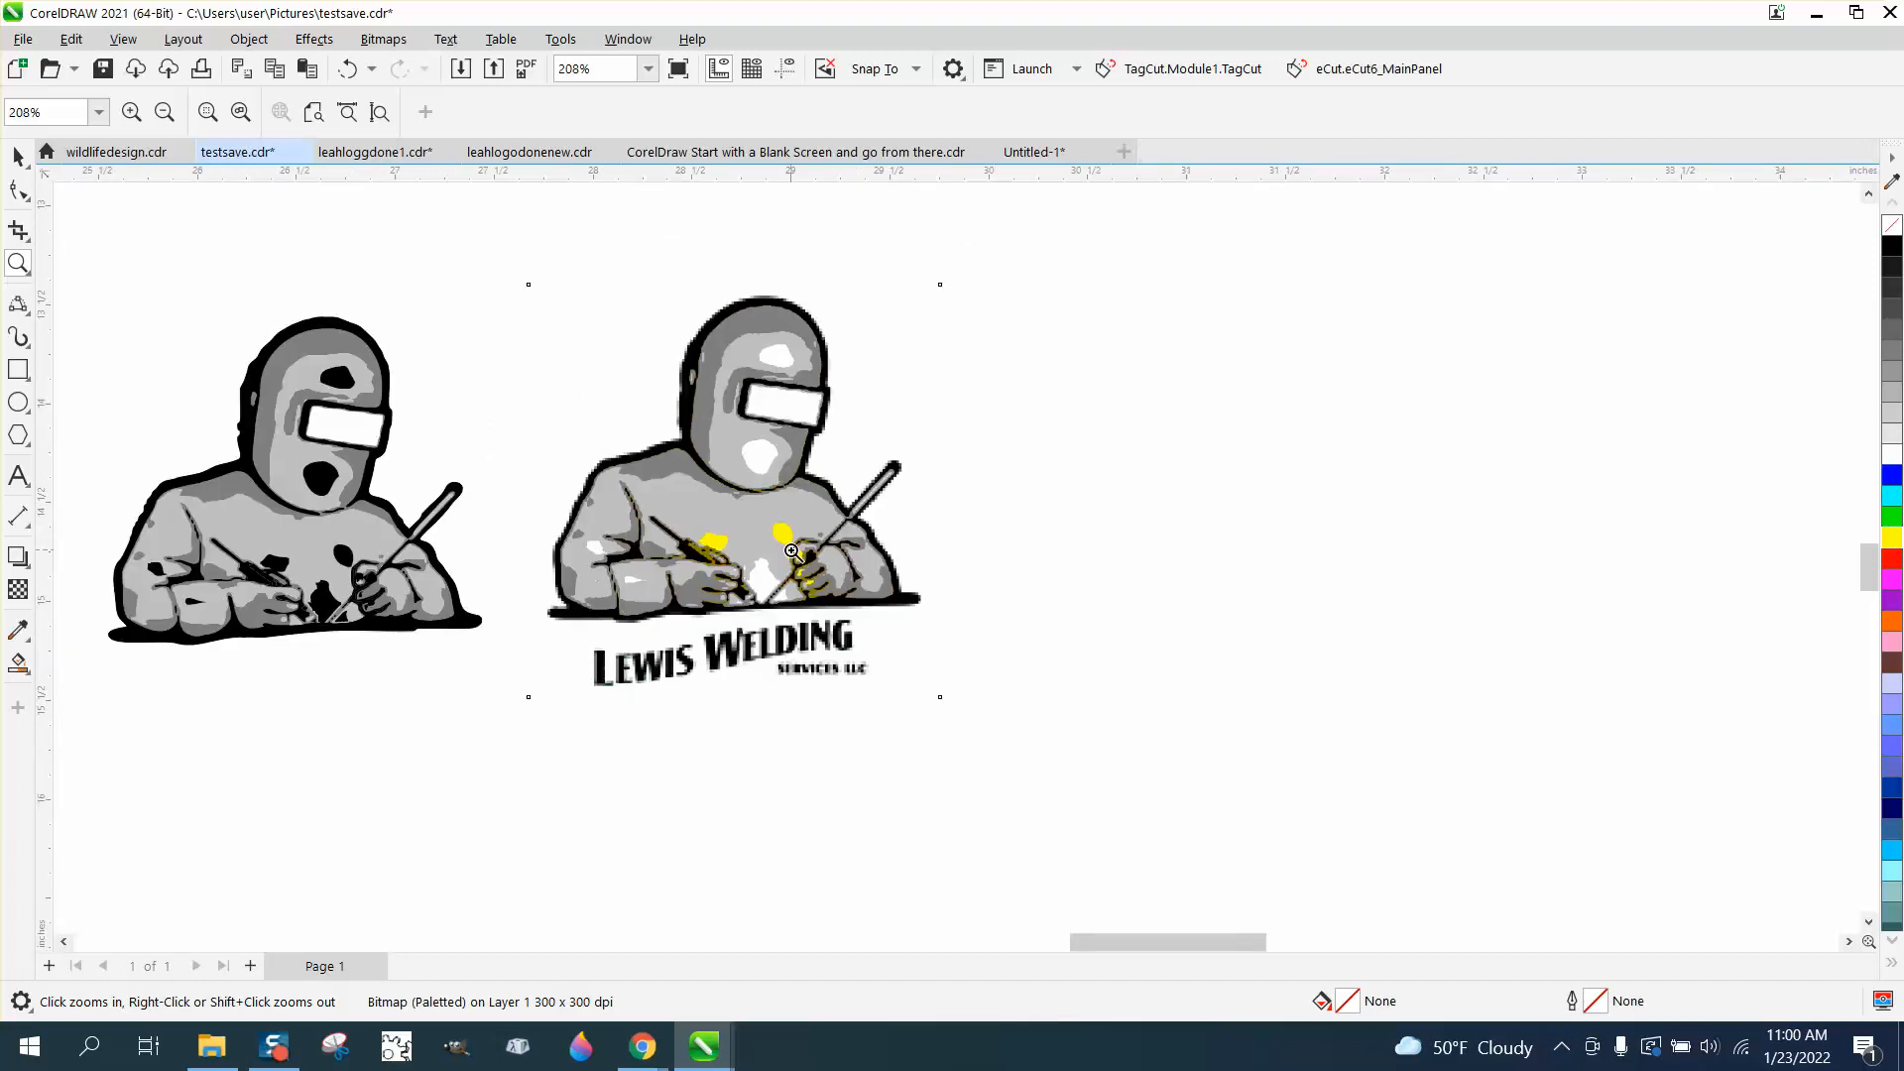
left_click(18, 157)
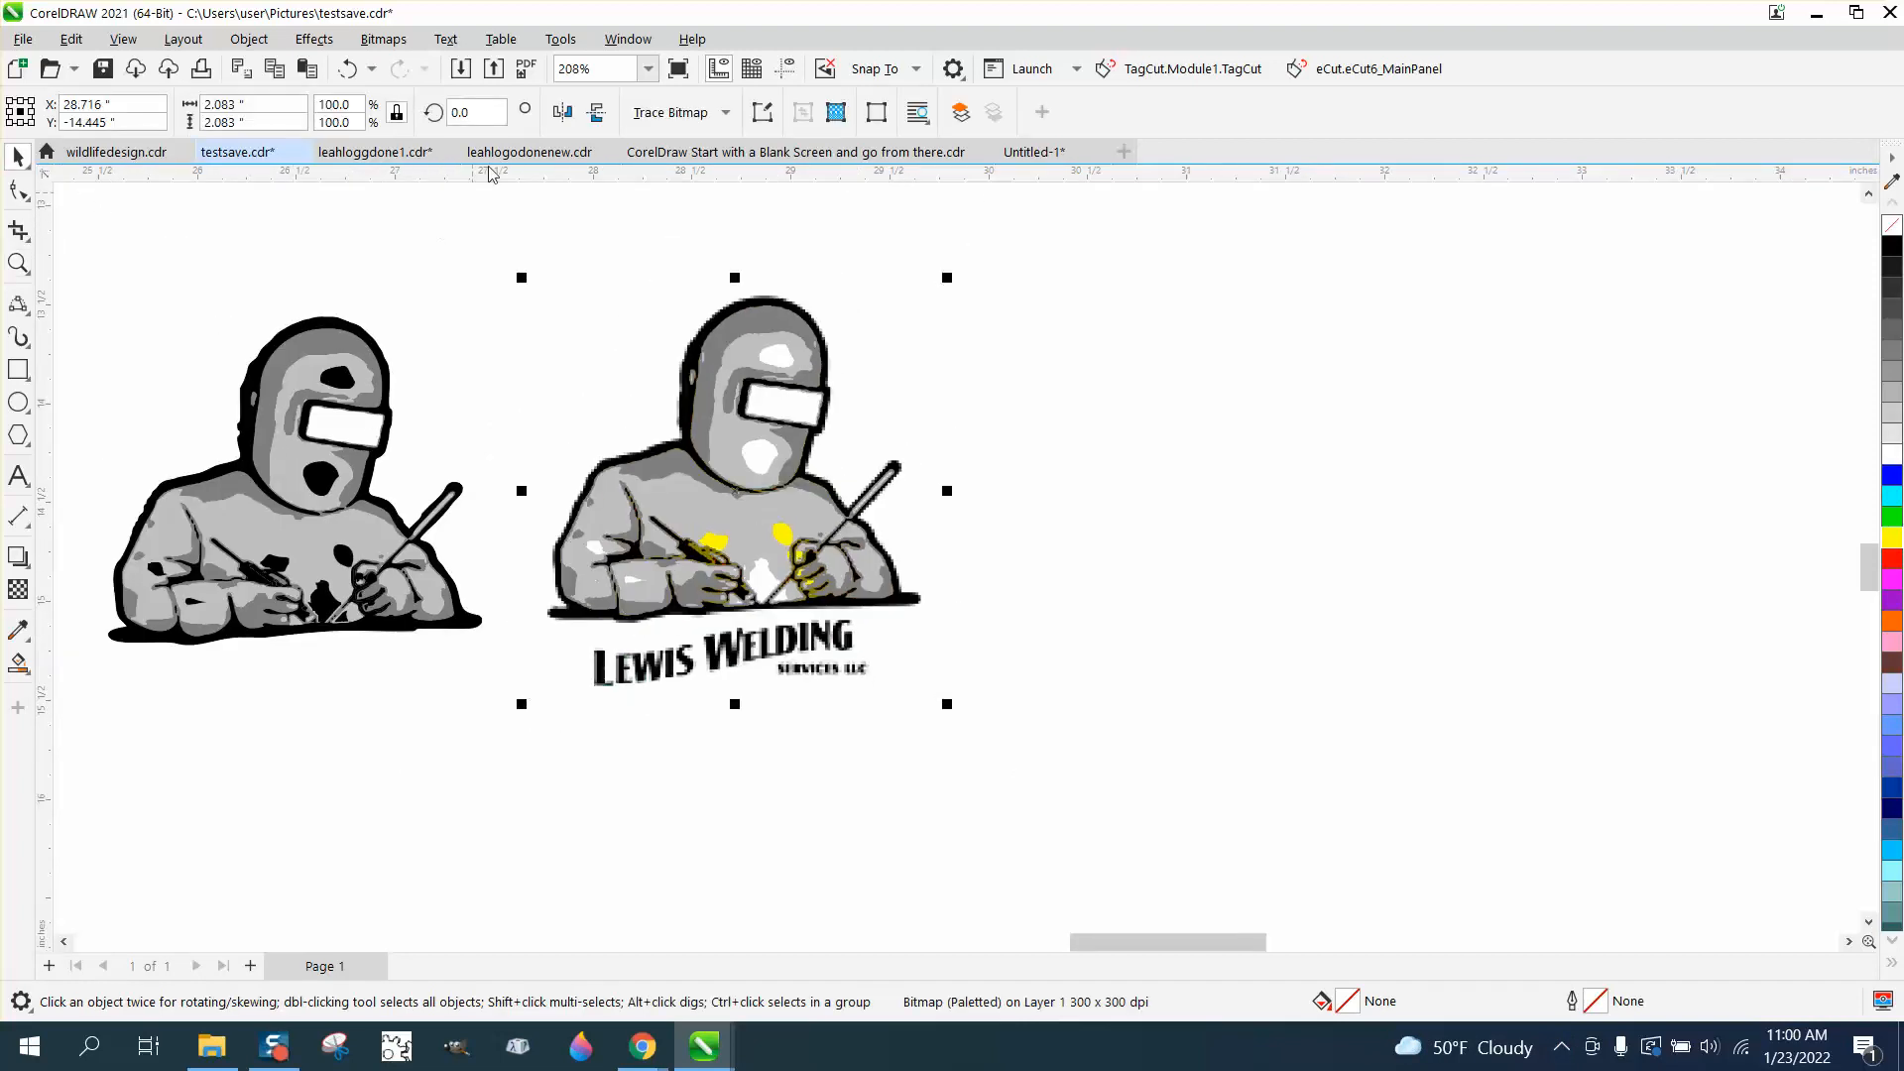
left_click(726, 114)
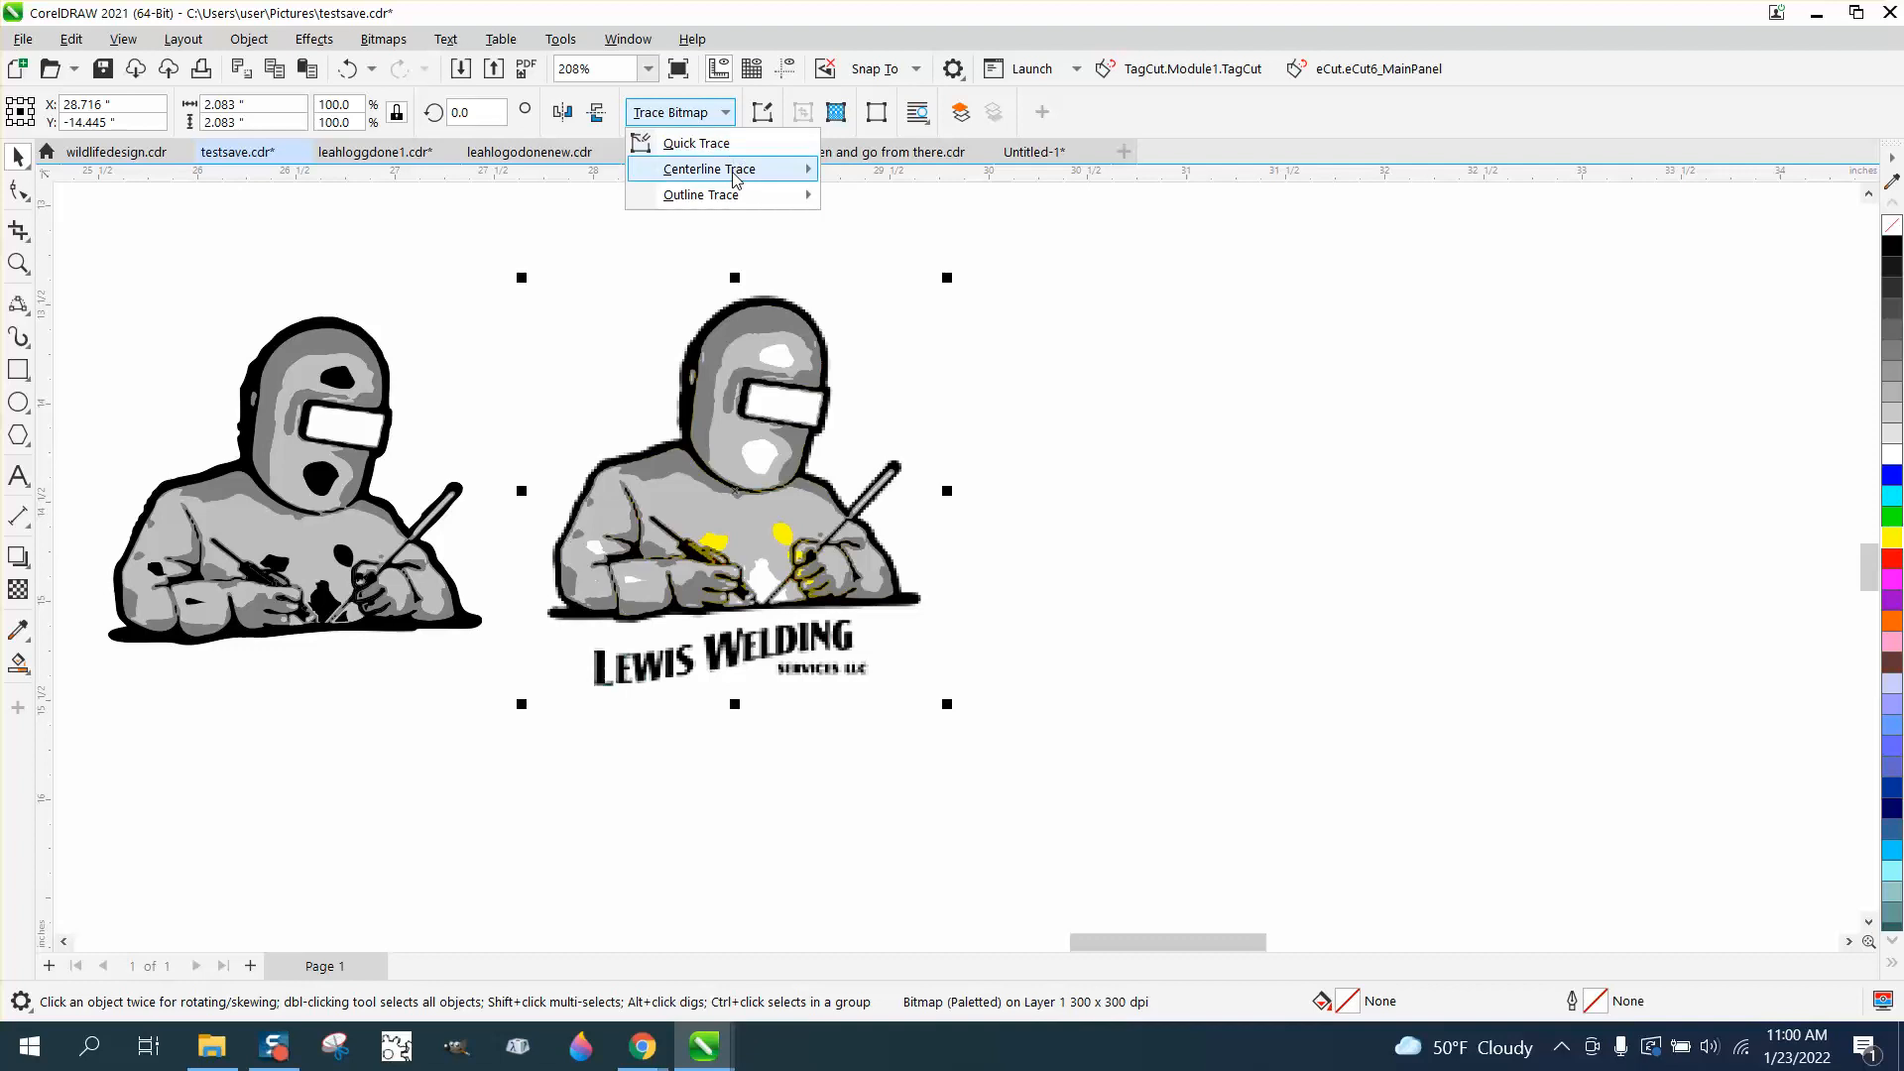
mouse_move(725, 198)
left_click(880, 277)
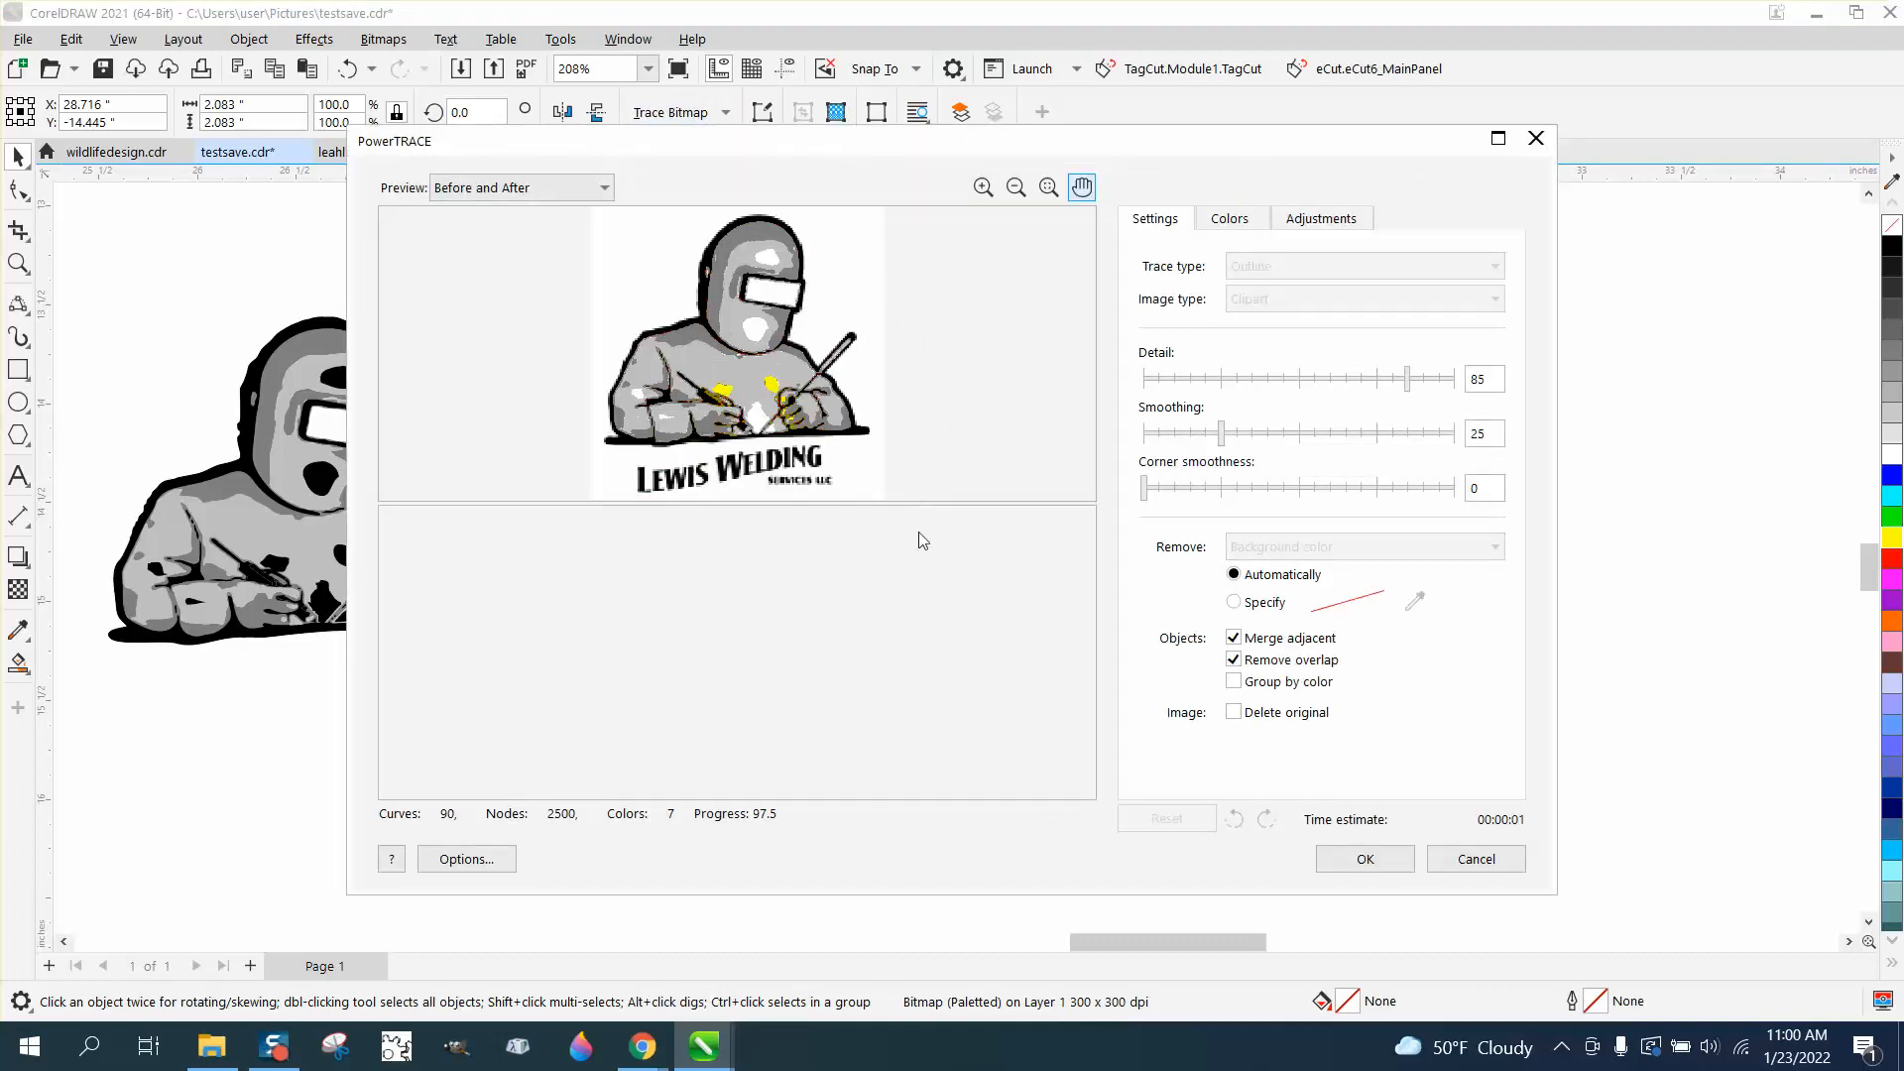
left_click(1361, 859)
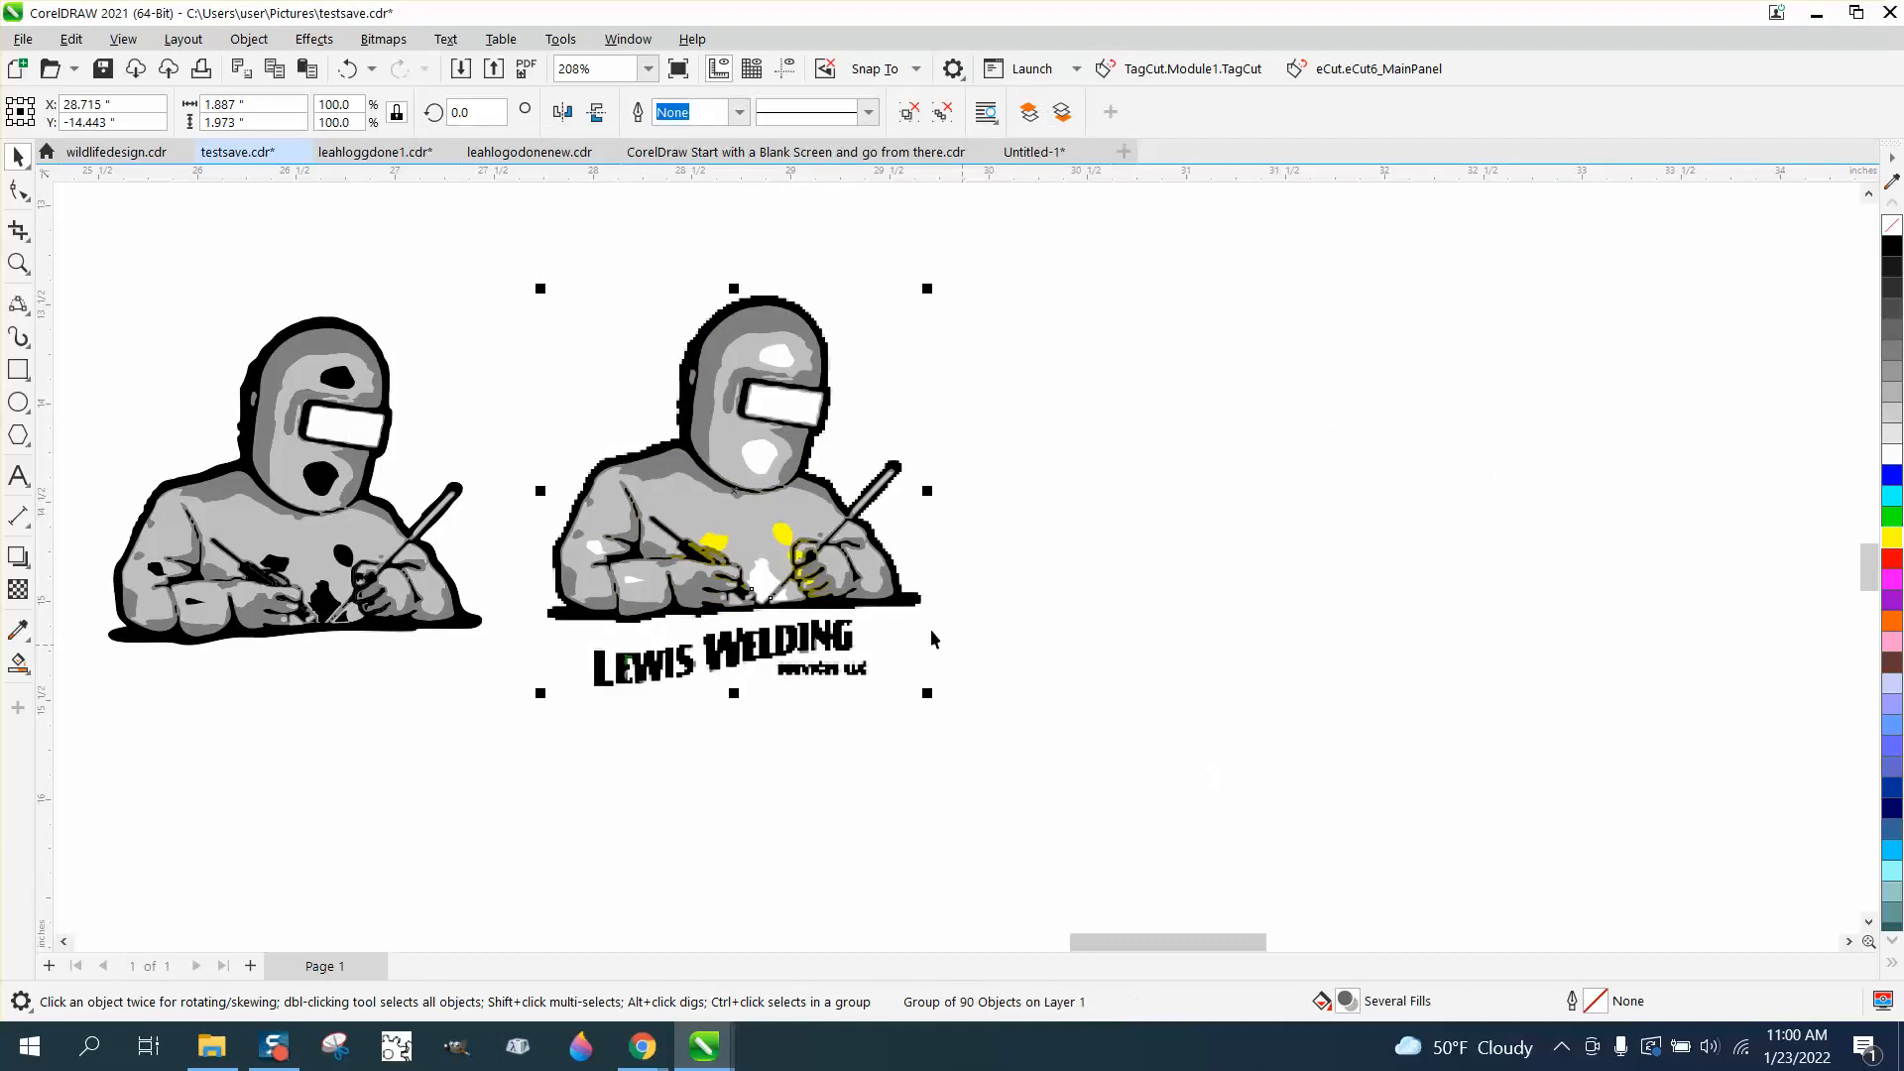
left_click_drag(742, 499, 1167, 492)
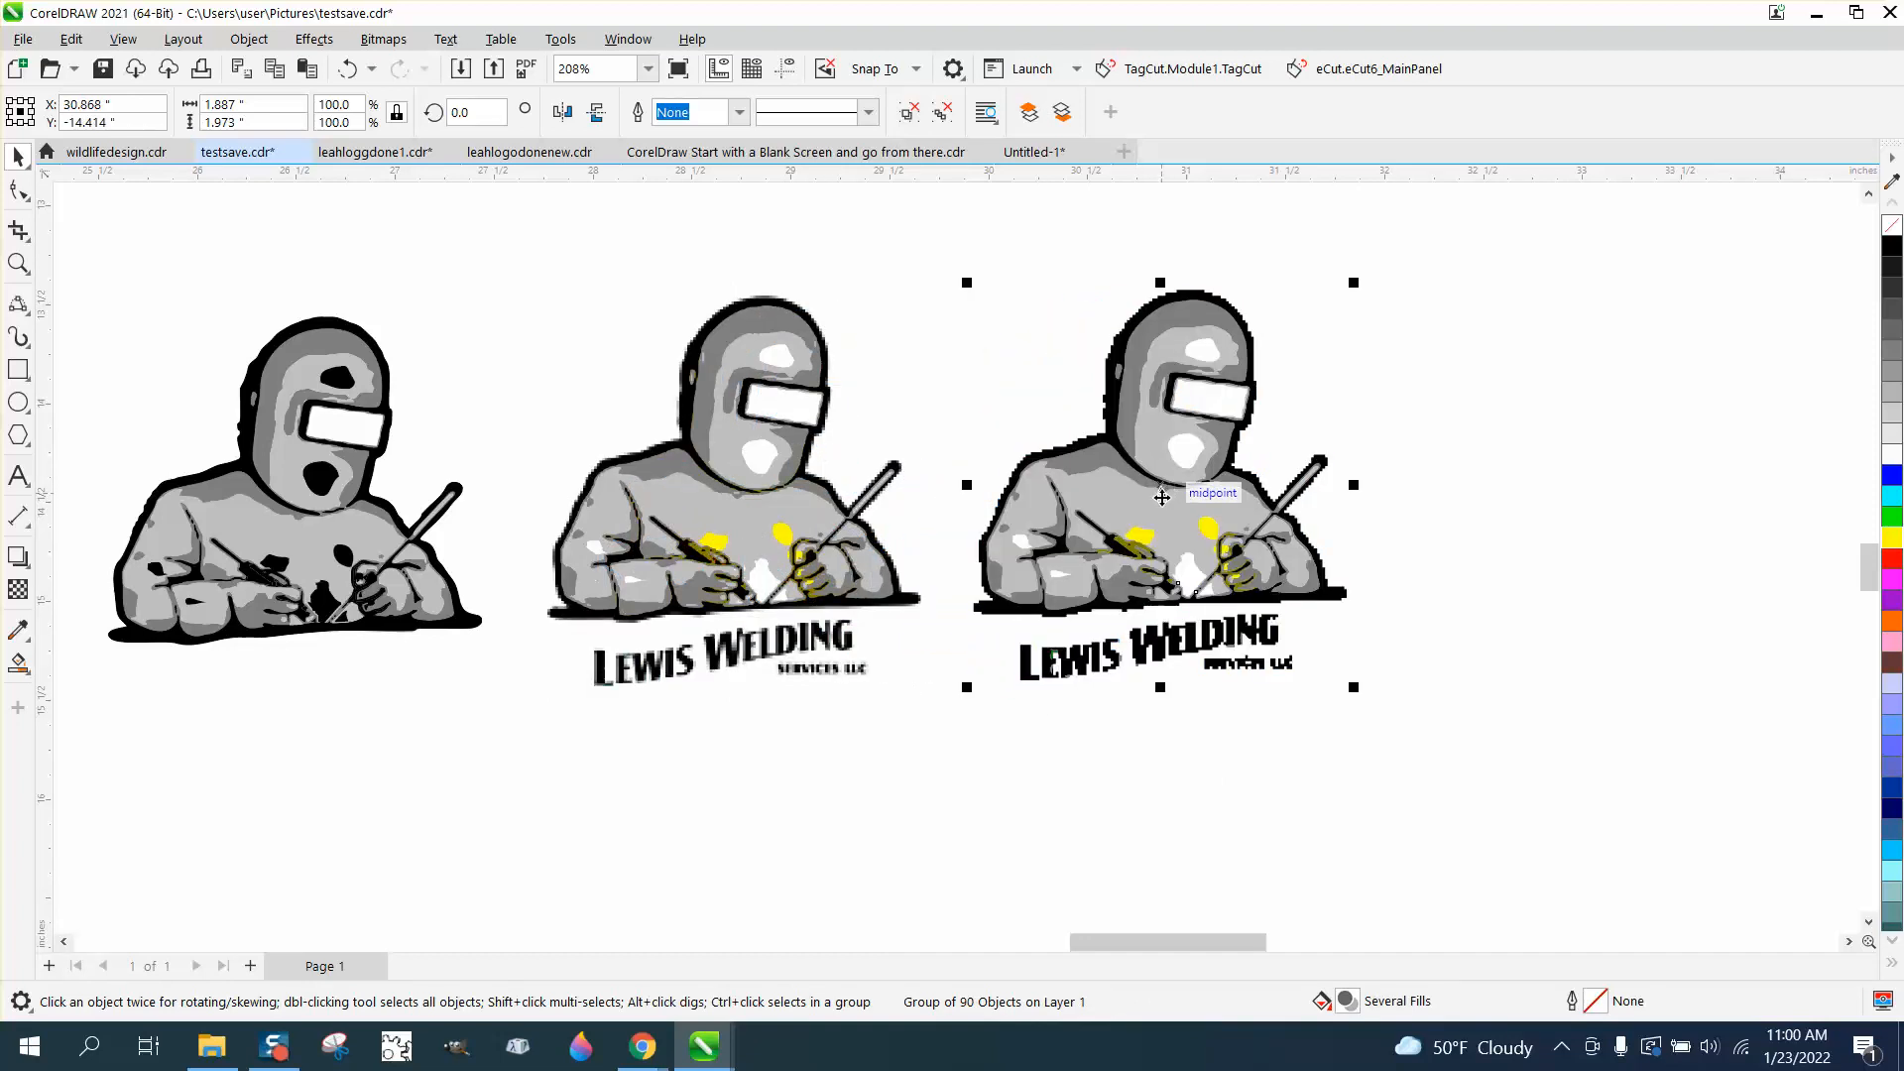
Ungroup the newly traced welder logo into separate objects and deselect them.
left_click(18, 263)
left_click_drag(1357, 762, 1346, 759)
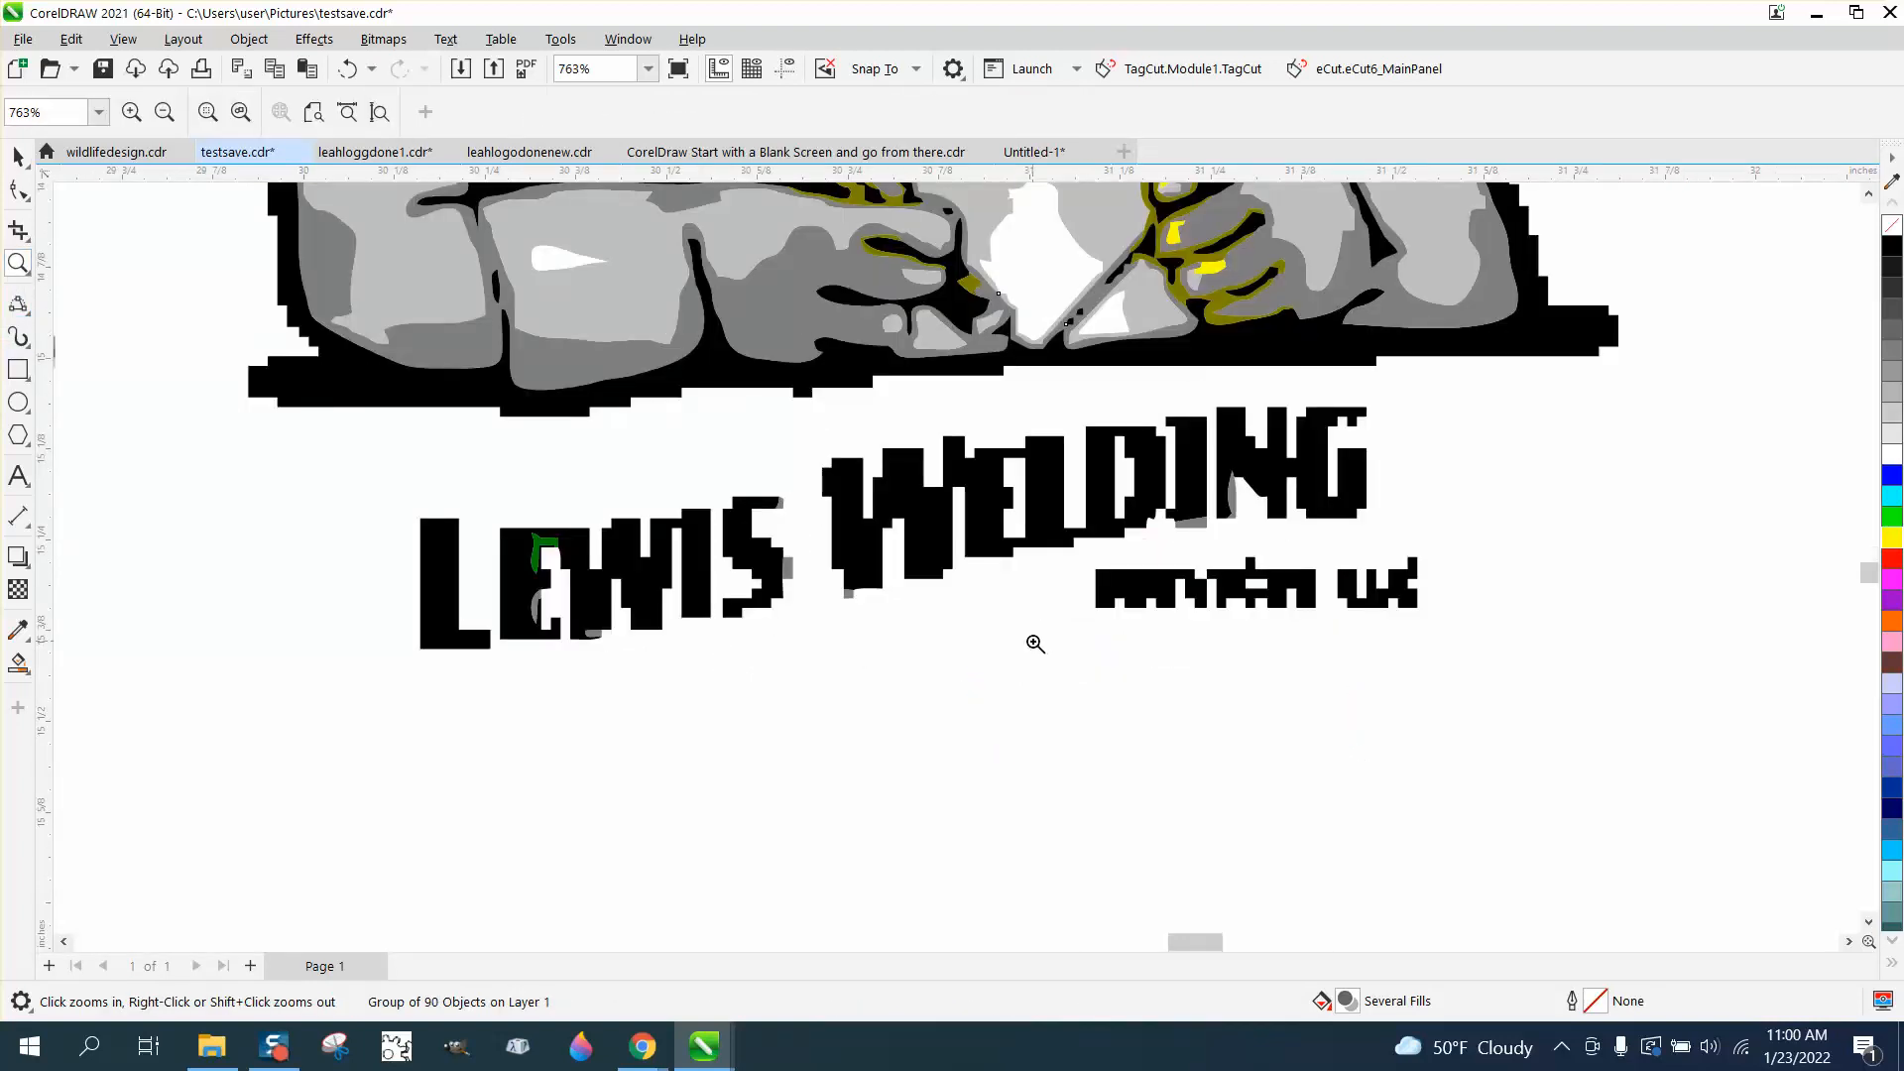
scroll(1033, 642, "down", 3)
scroll(917, 625, "down", 2)
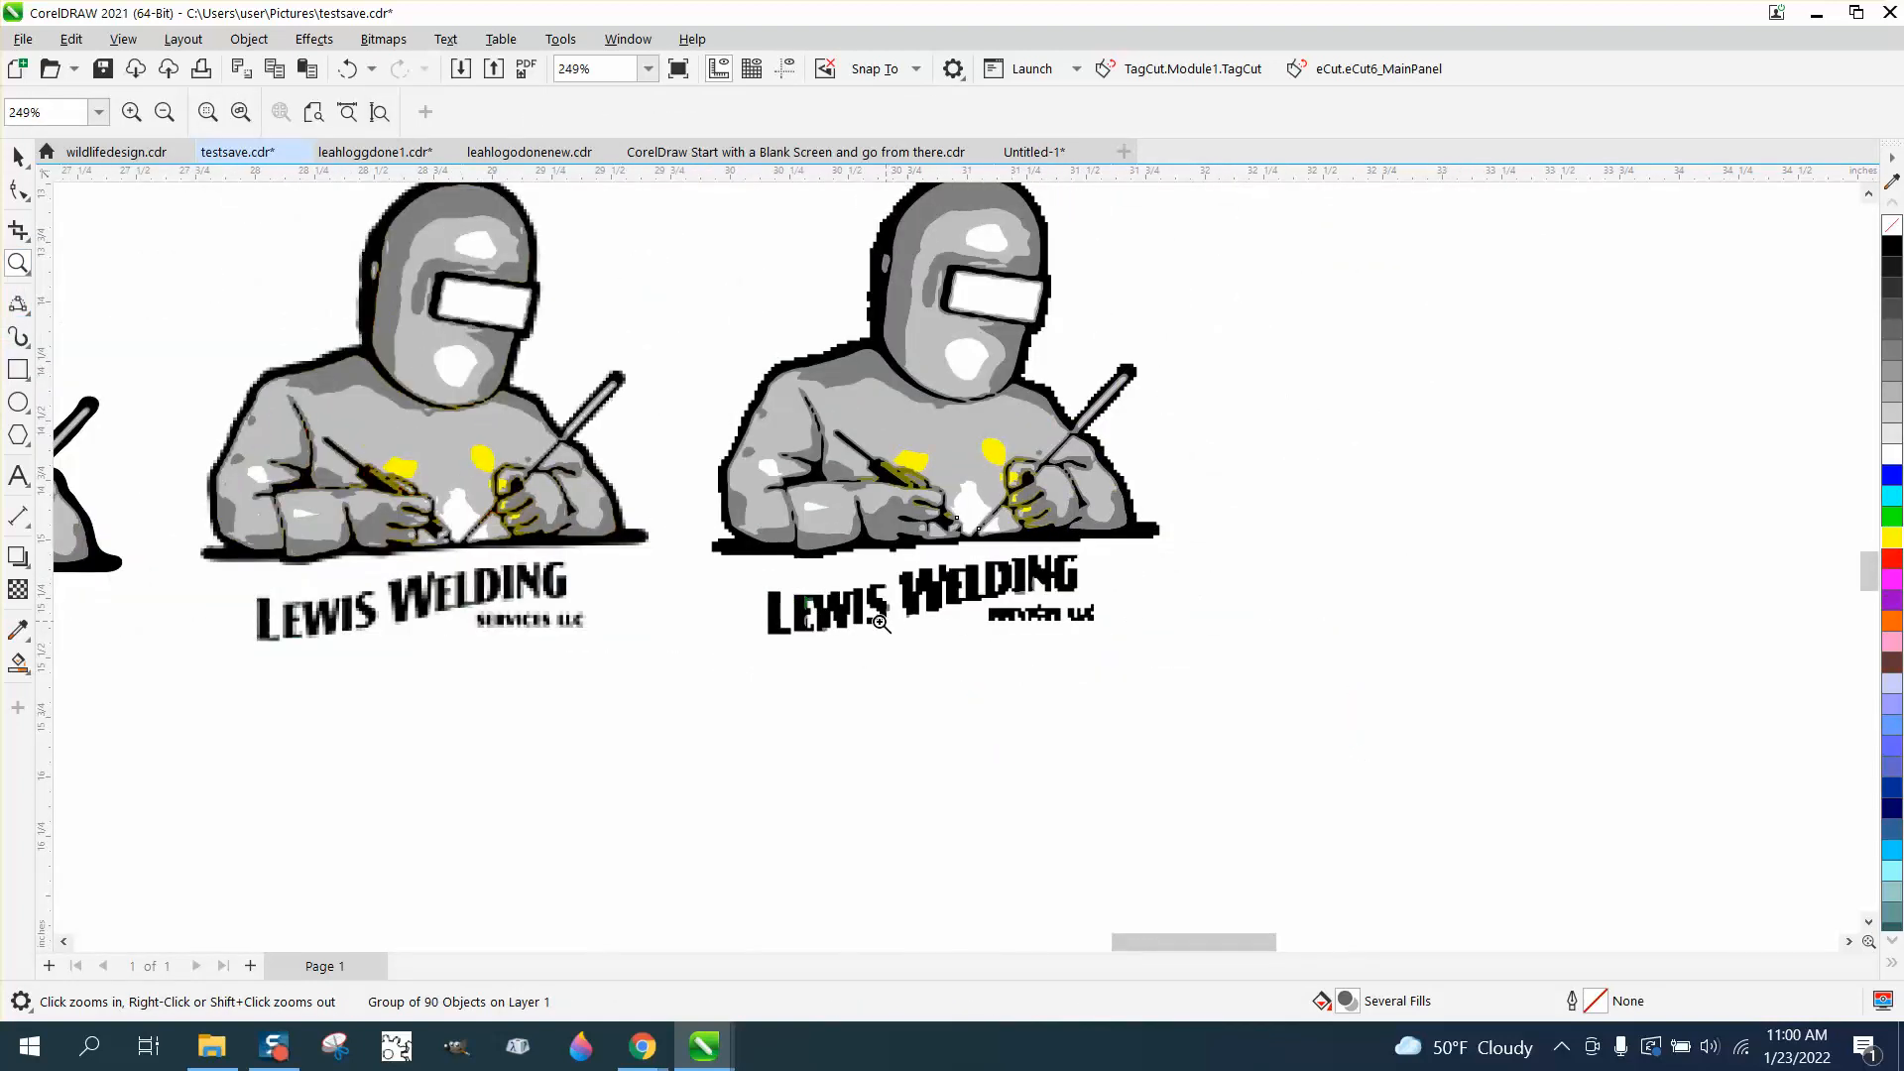
left_click(18, 156)
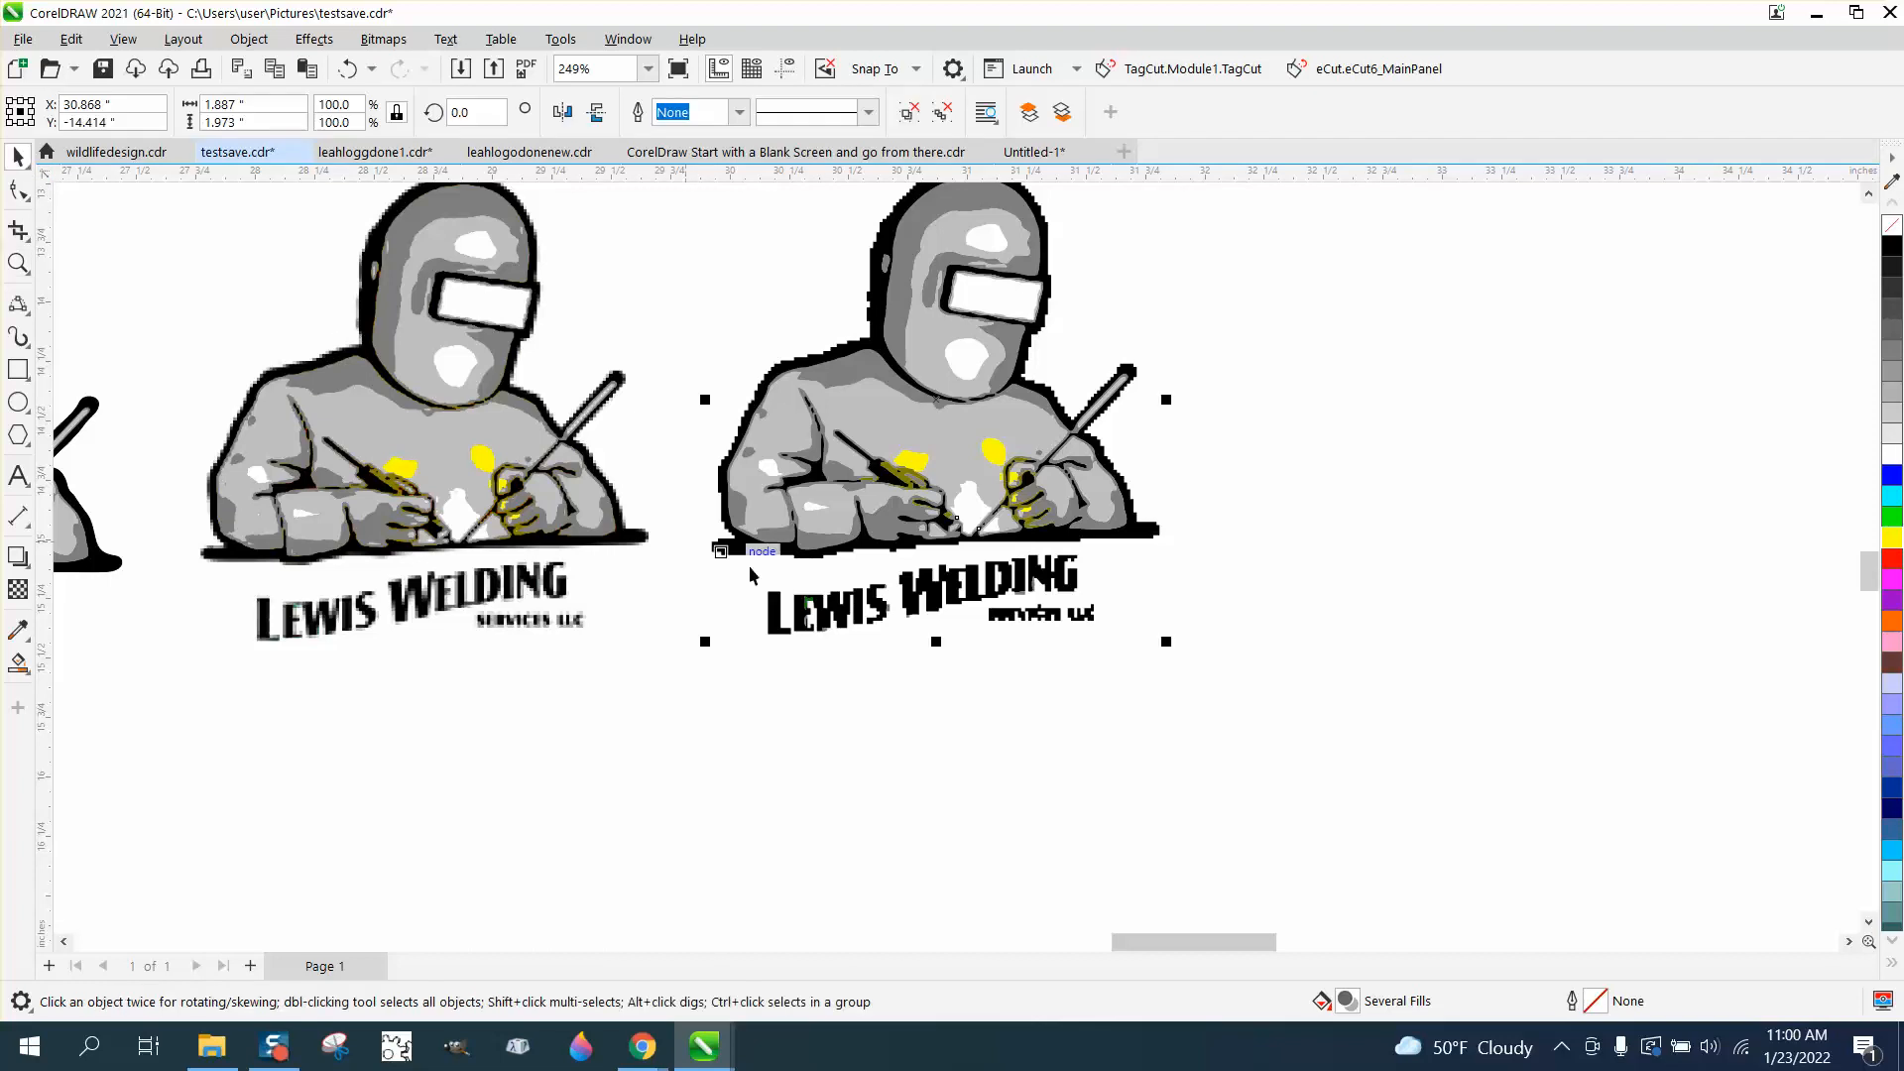
left_click(249, 39)
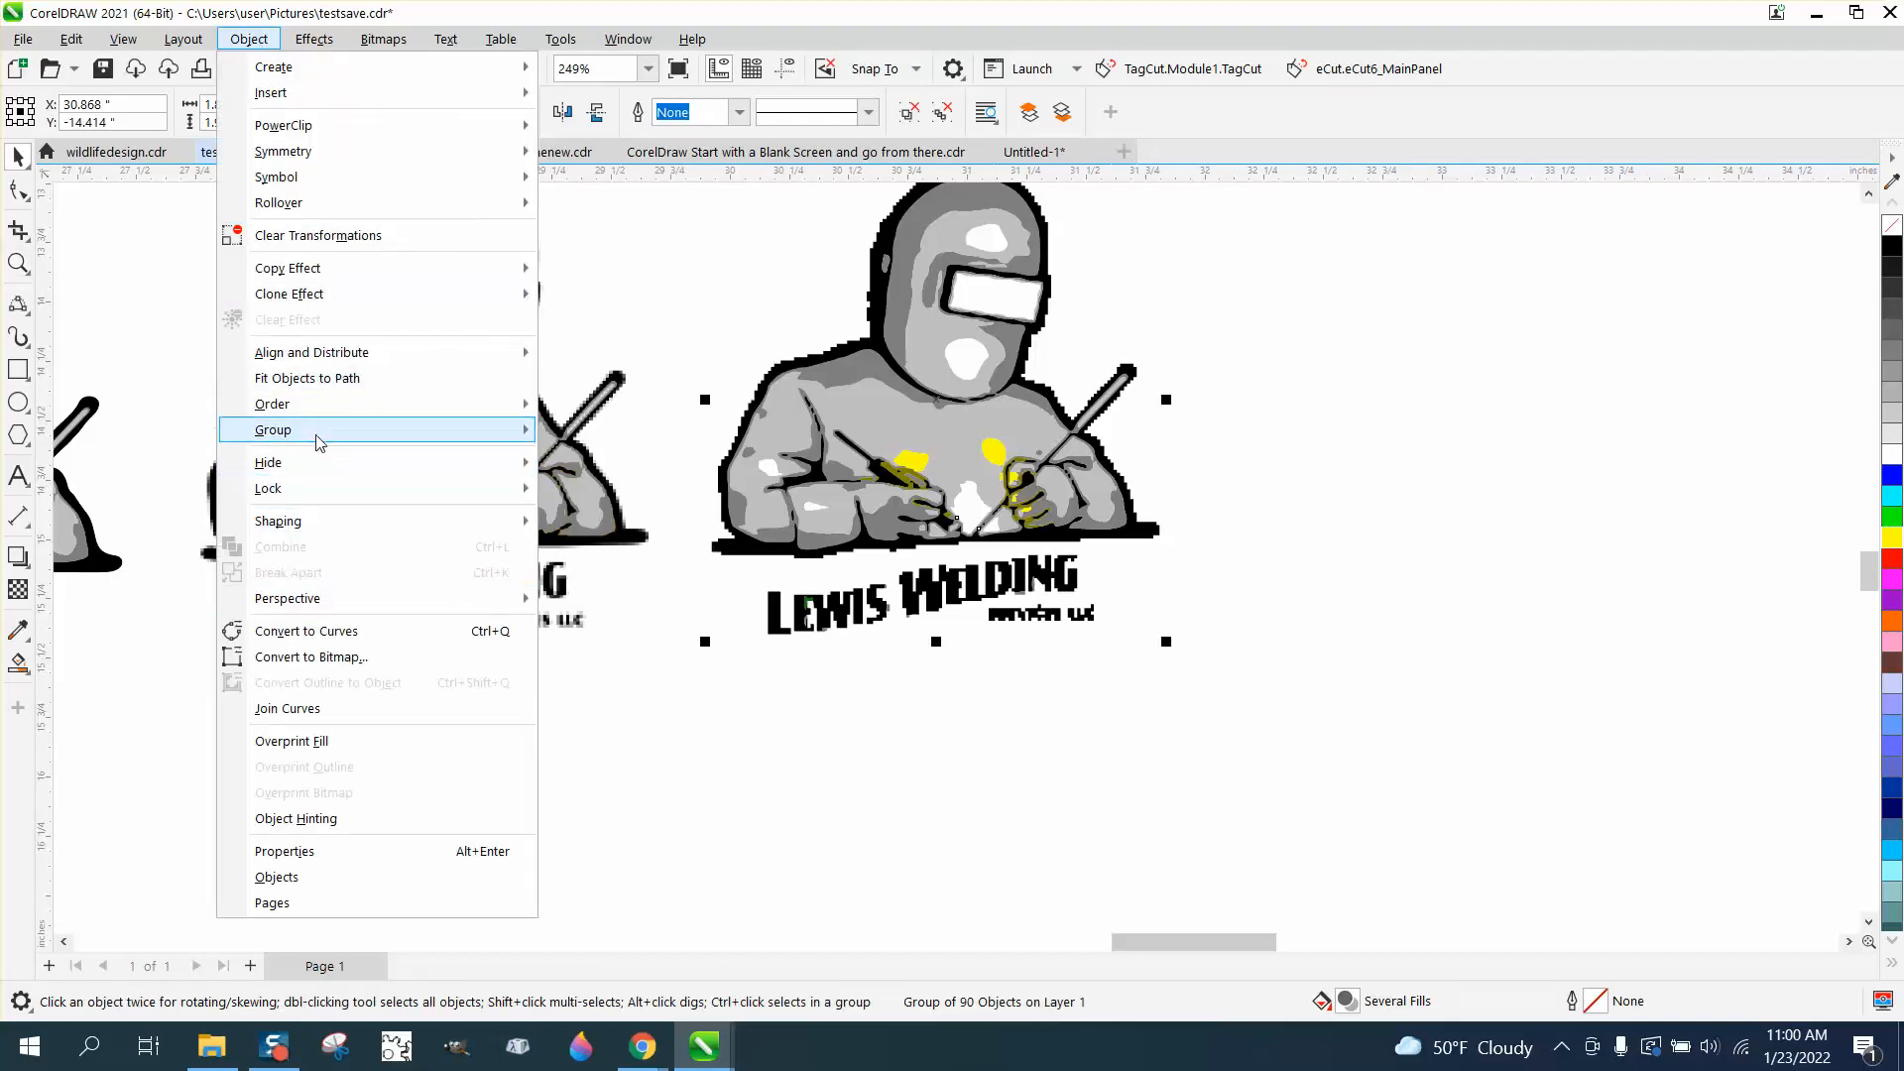
mouse_move(463, 430)
left_click(583, 460)
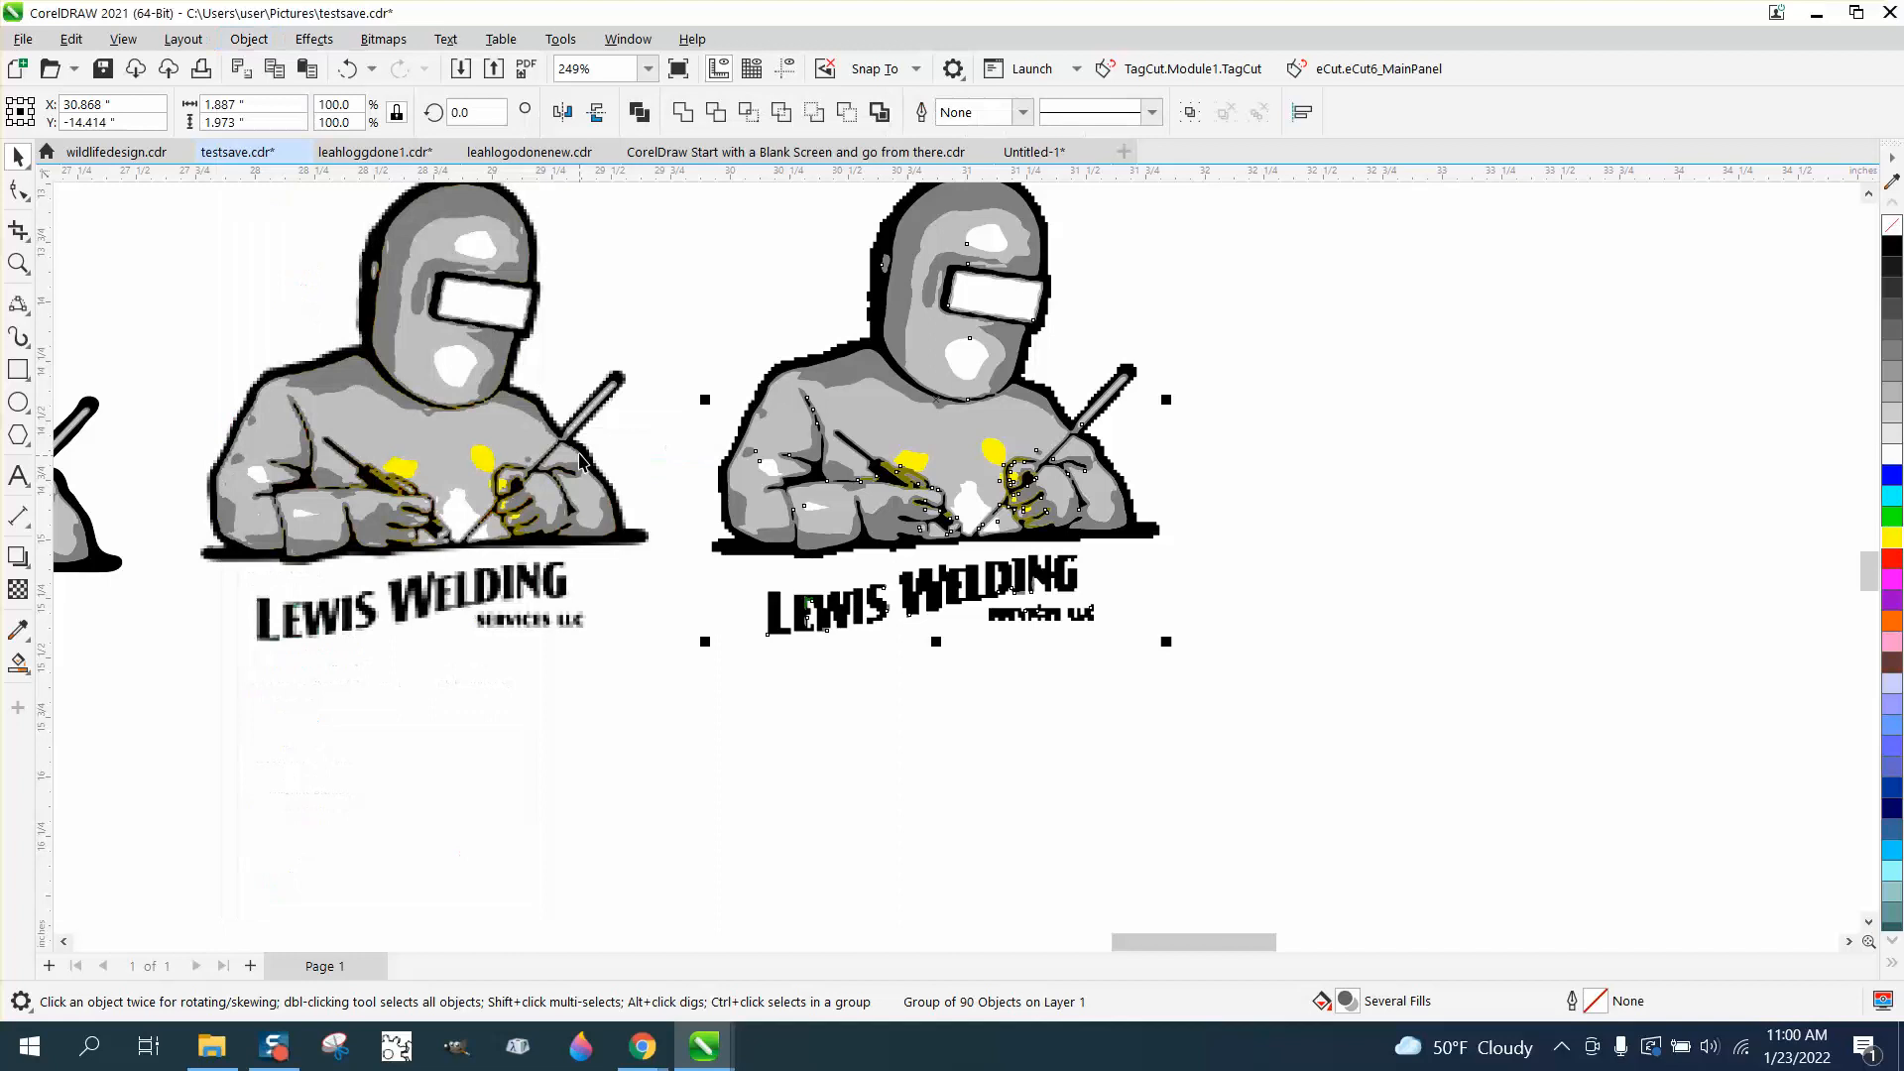
left_click(746, 306)
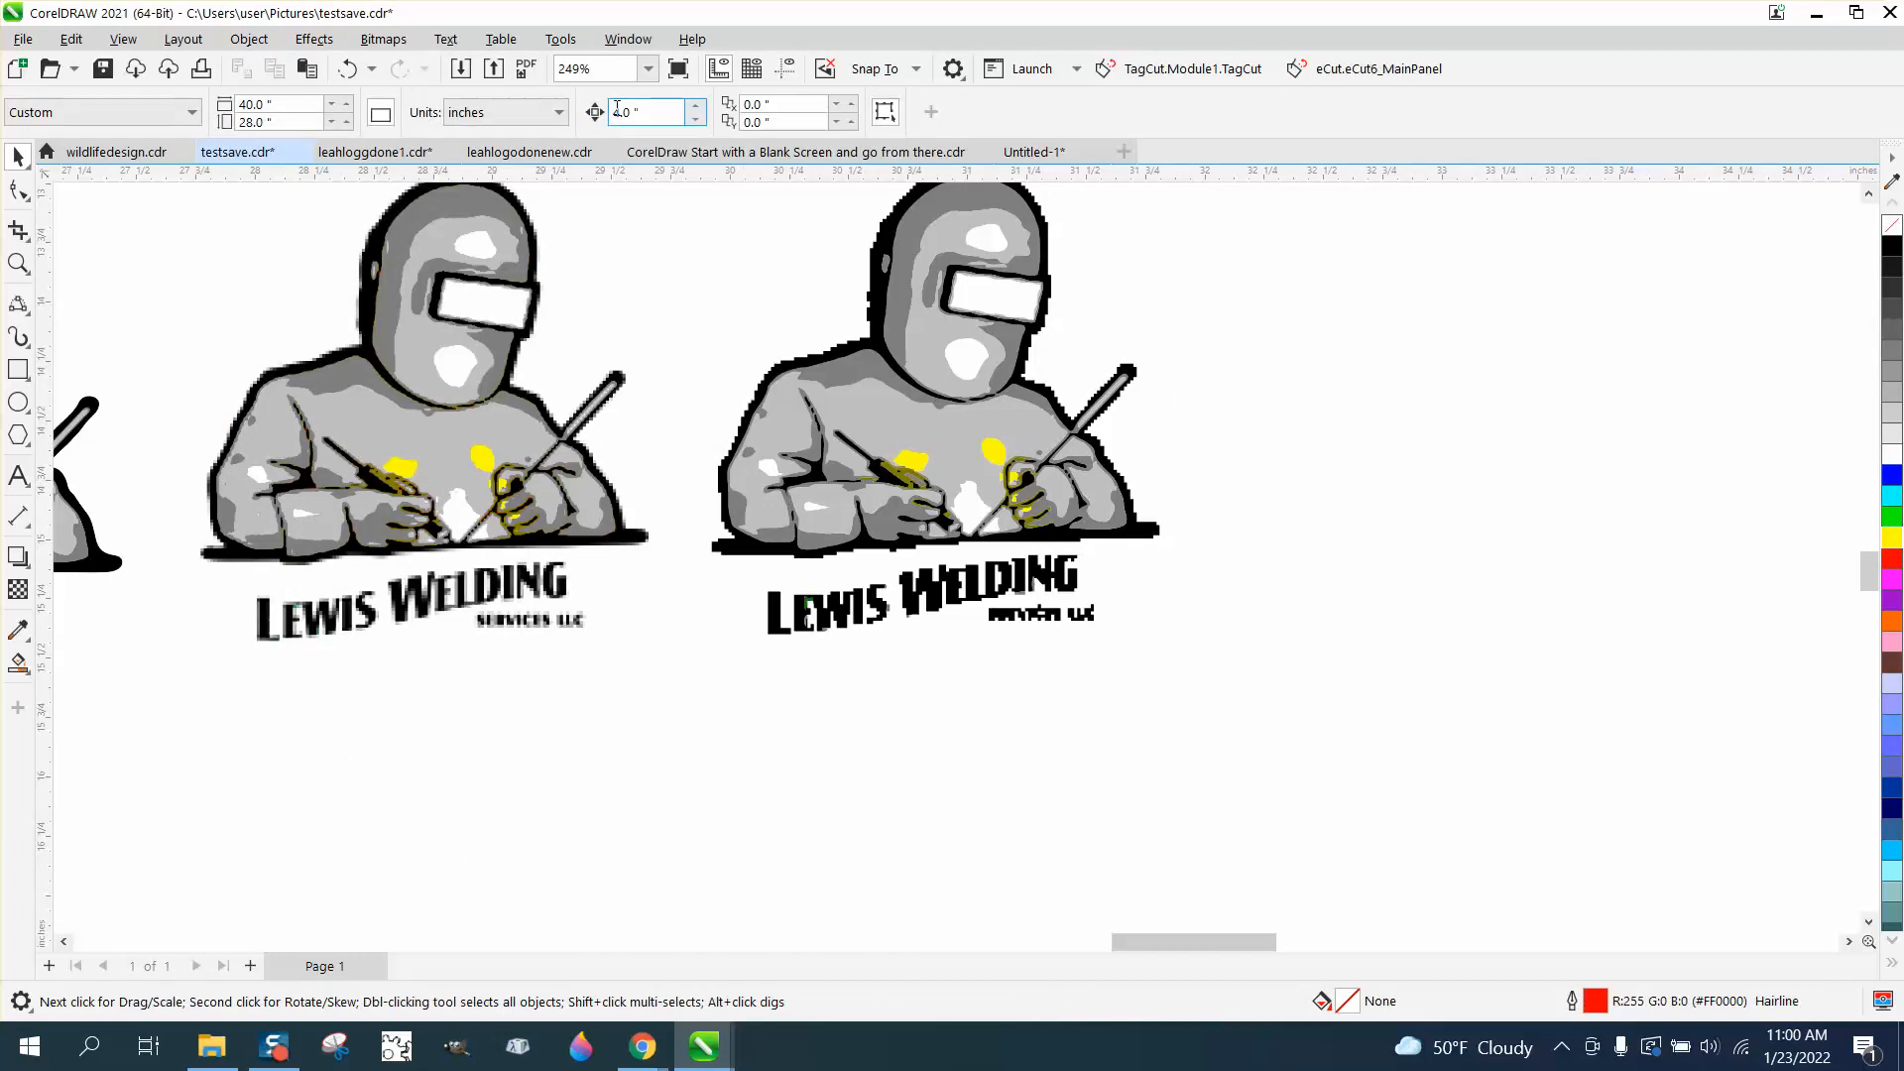
Move the black silhouette curve of the new trace 4 inches right and replace its fill with a black hairline outline.
left_click(1152, 539)
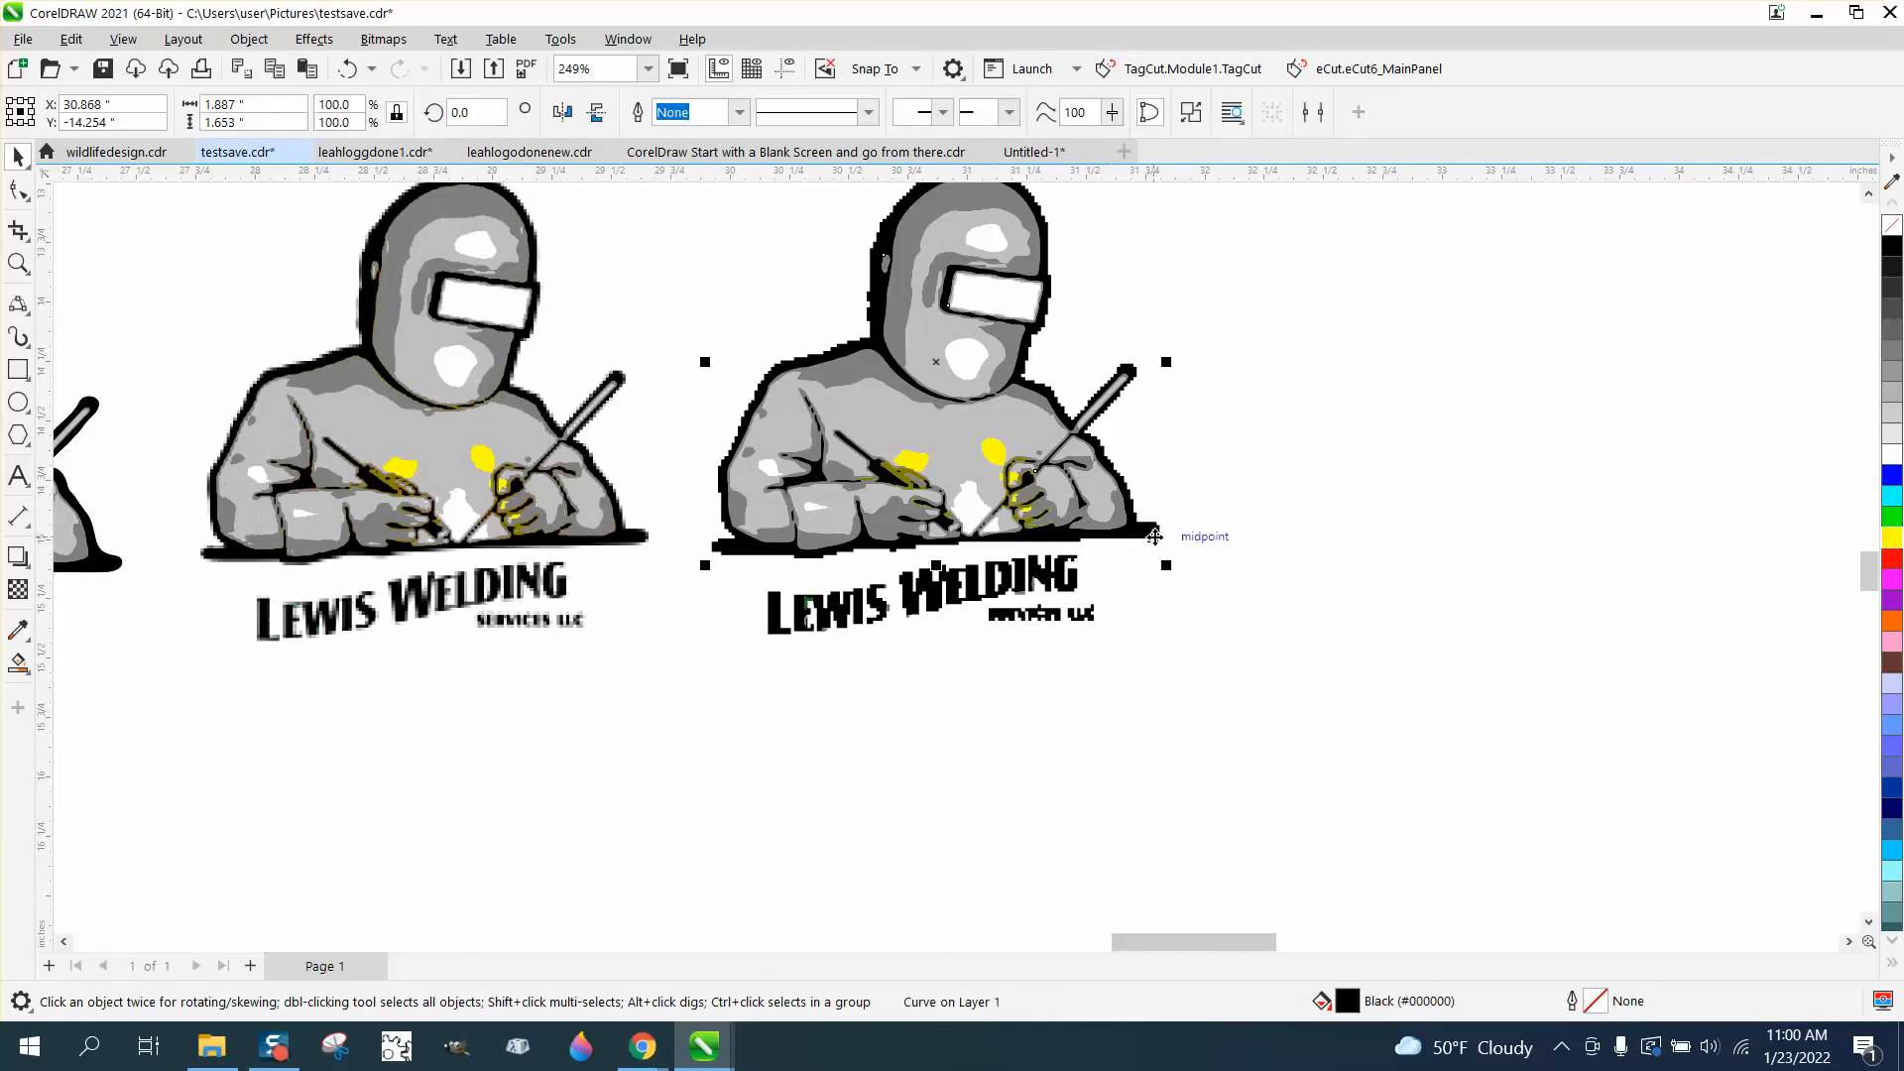
key("Right")
scroll(1007, 665, "down", 2)
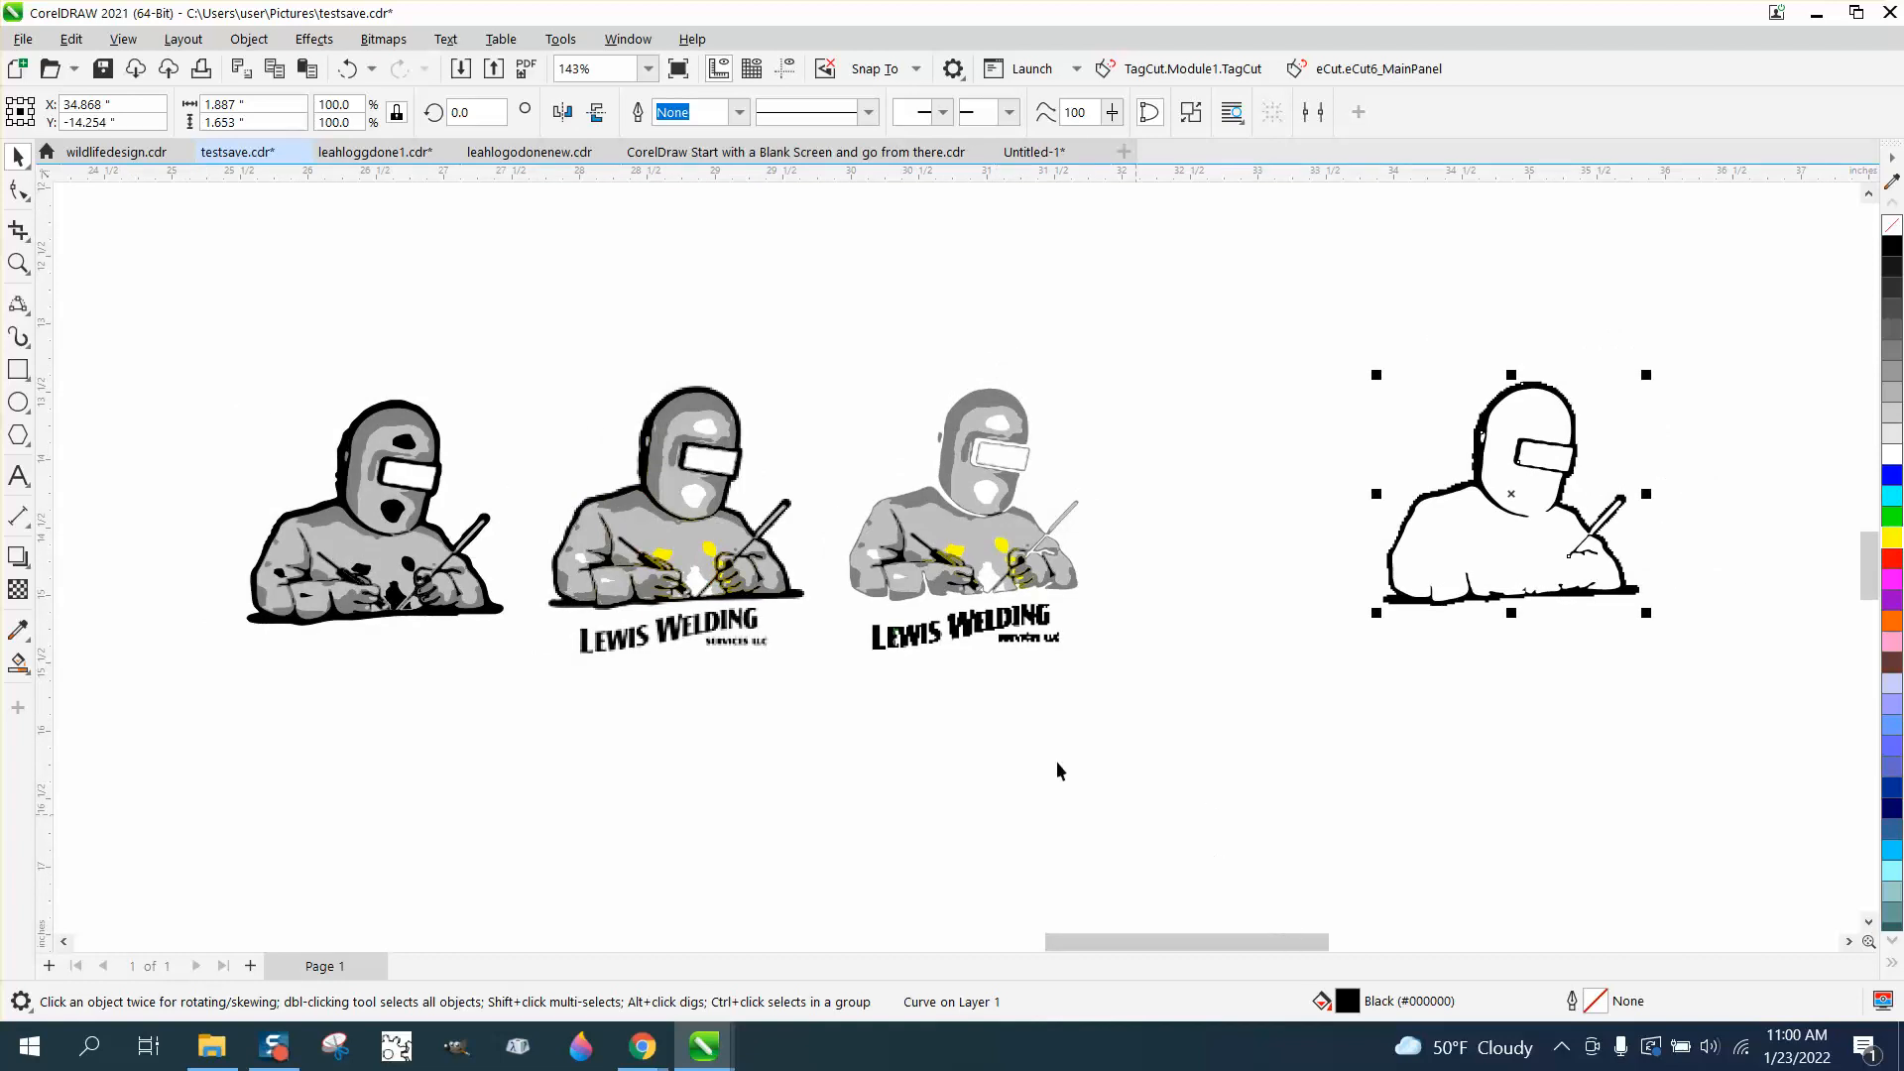
scroll(1304, 938, "right", 3)
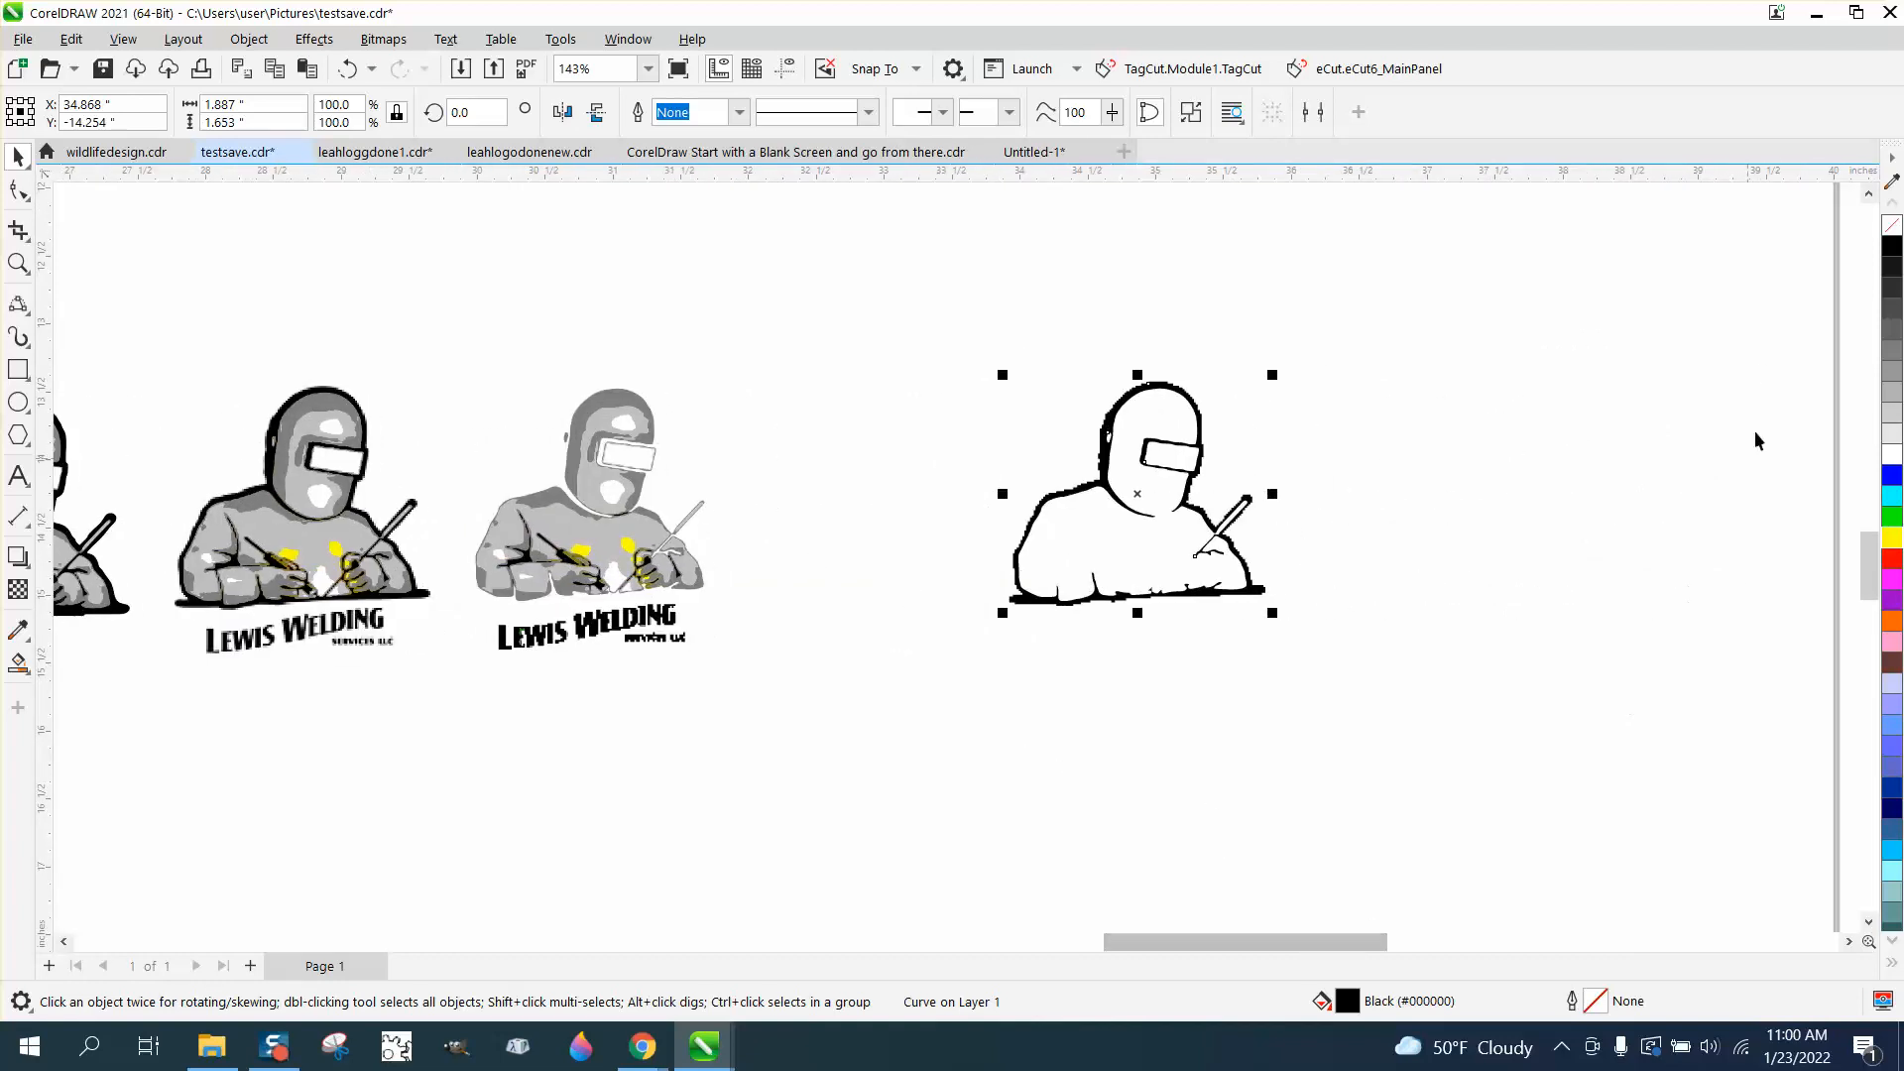
left_click(1894, 226)
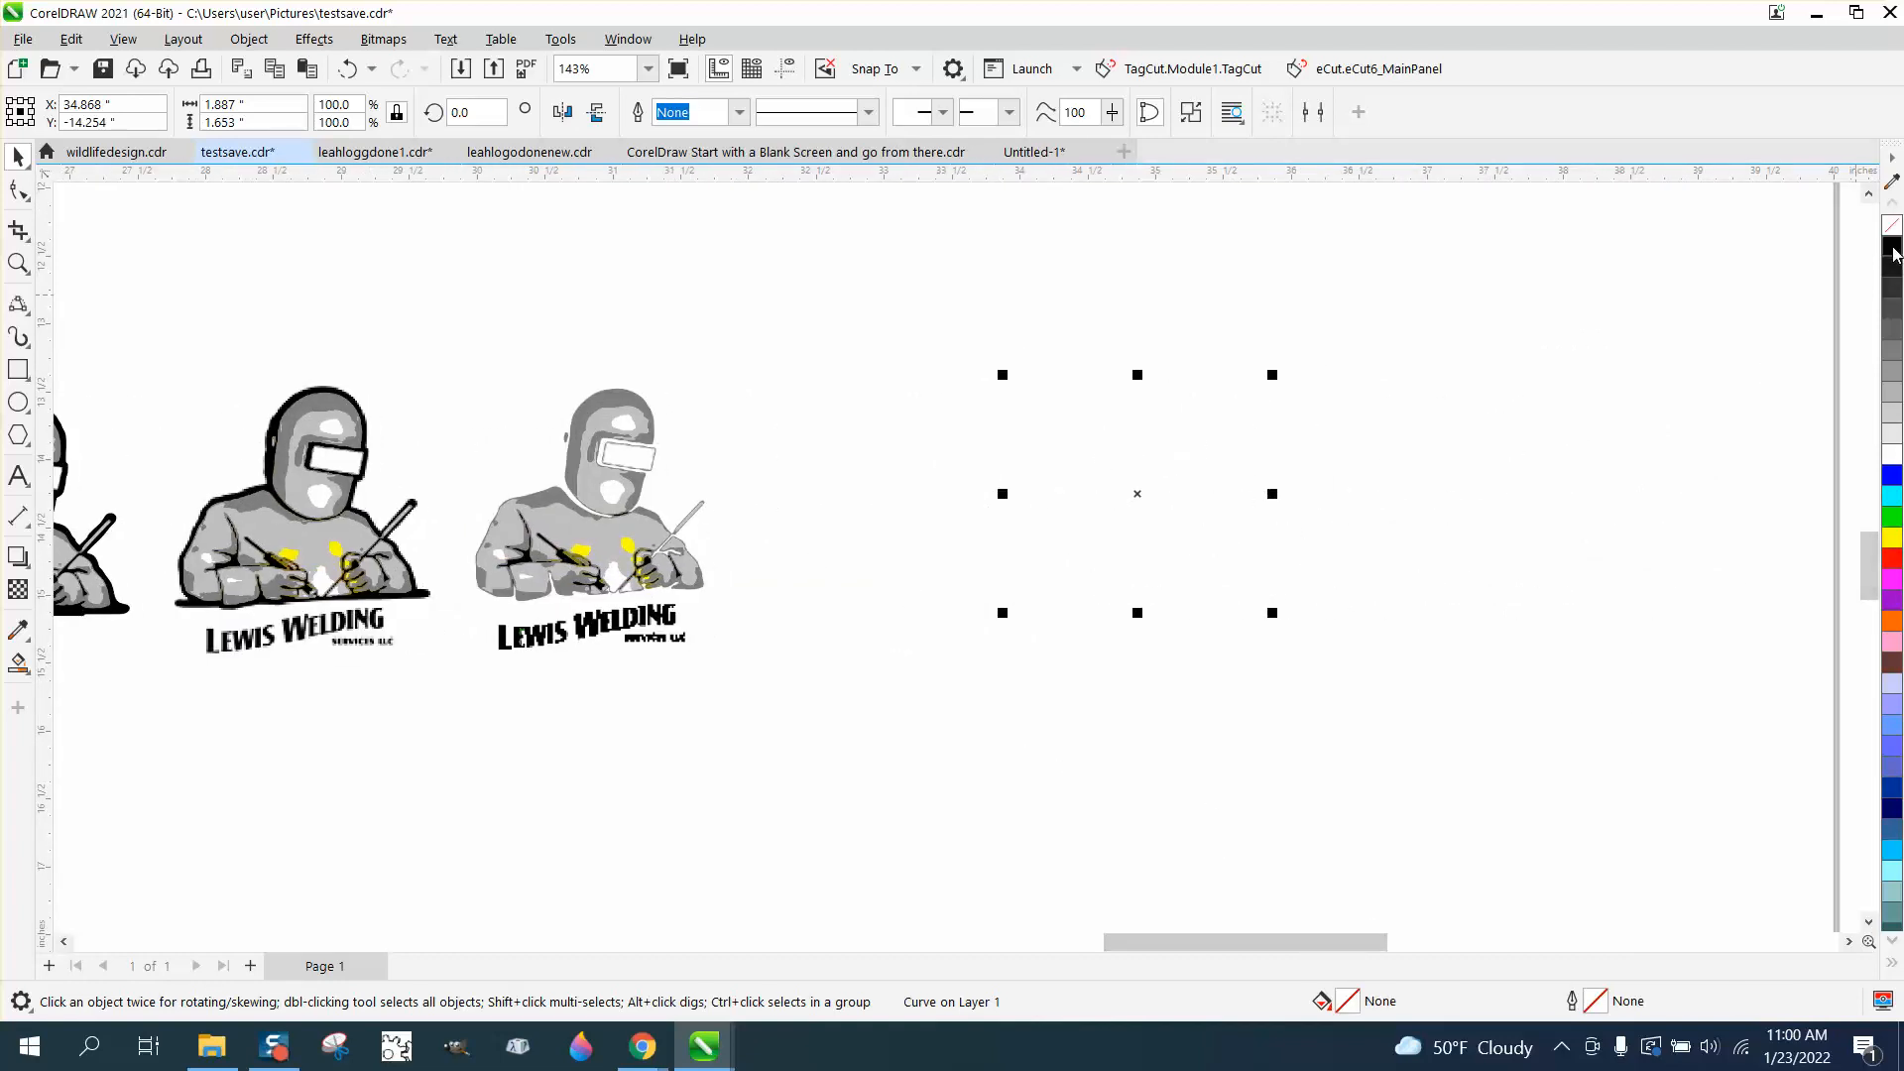
right_click(1893, 248)
Break the outlined silhouette curve apart into separate curves and clear the selection.
left_click(17, 263)
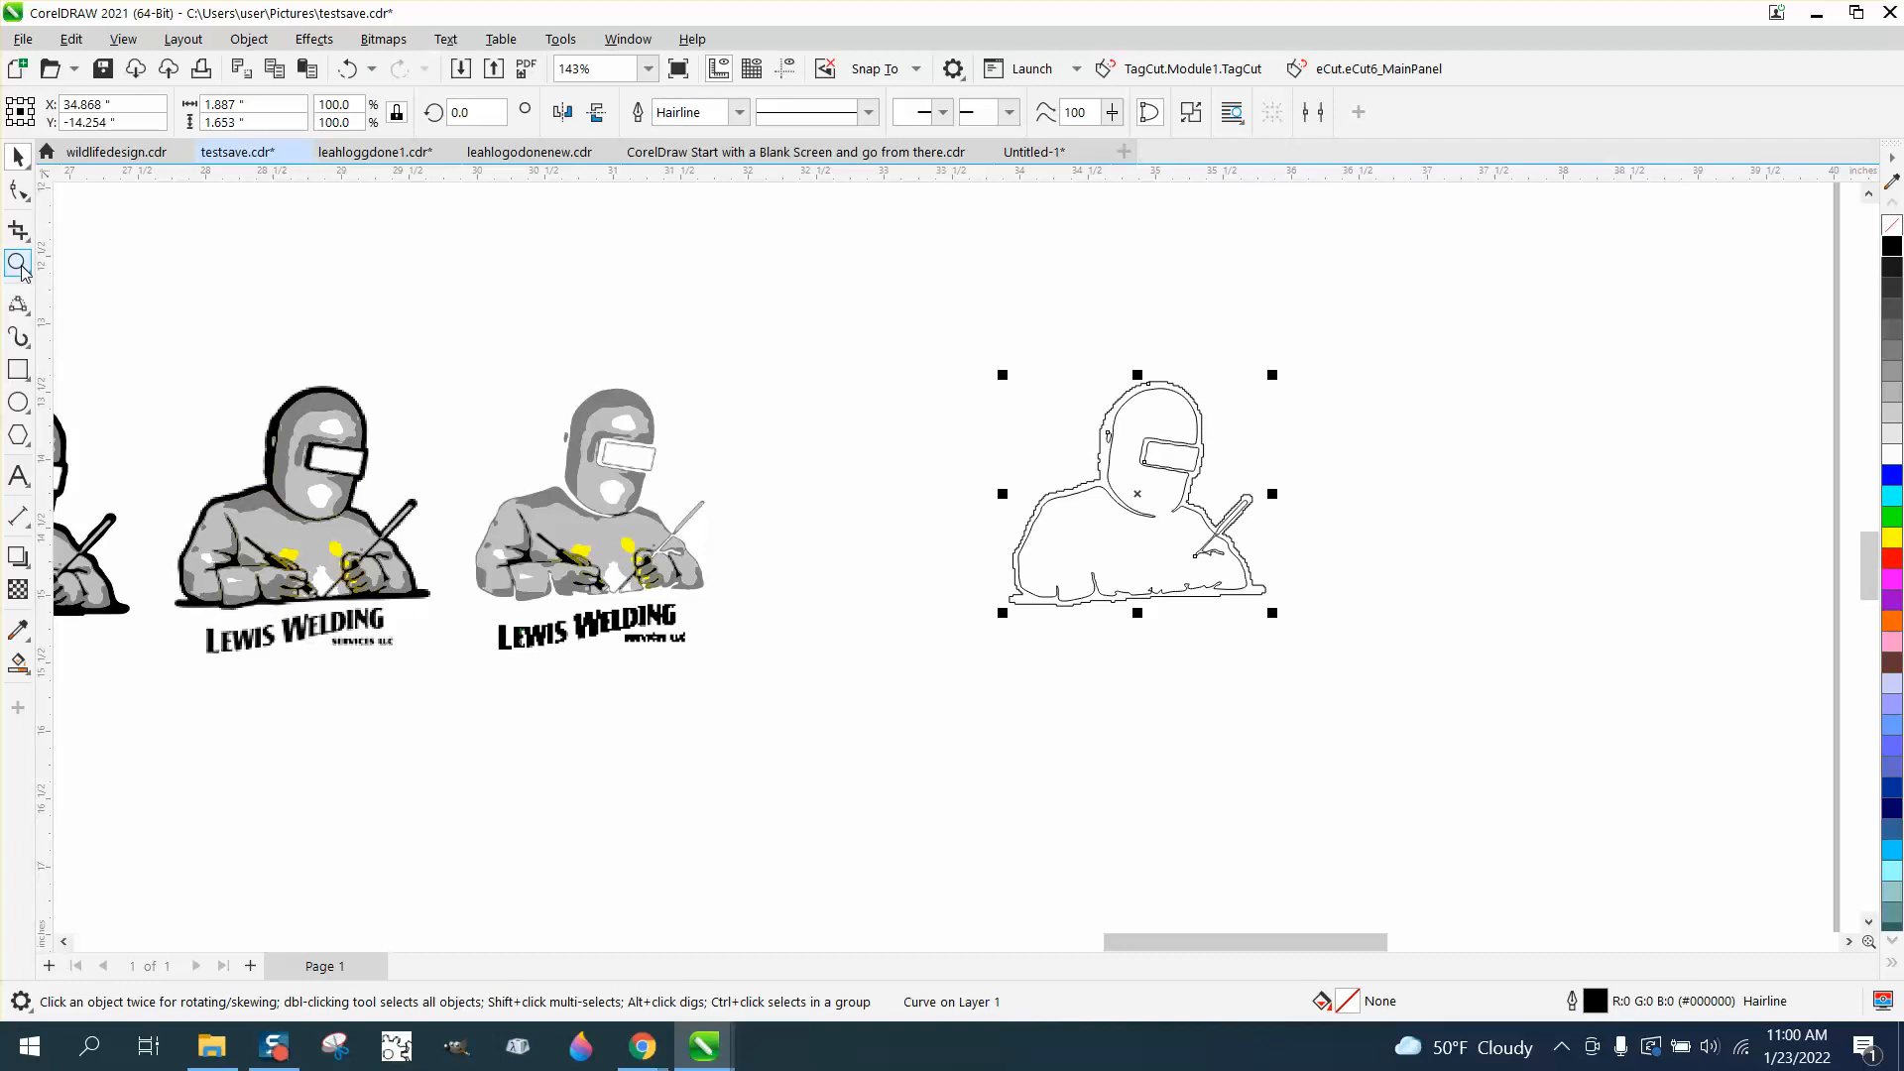
left_click_drag(1264, 507, 1270, 512)
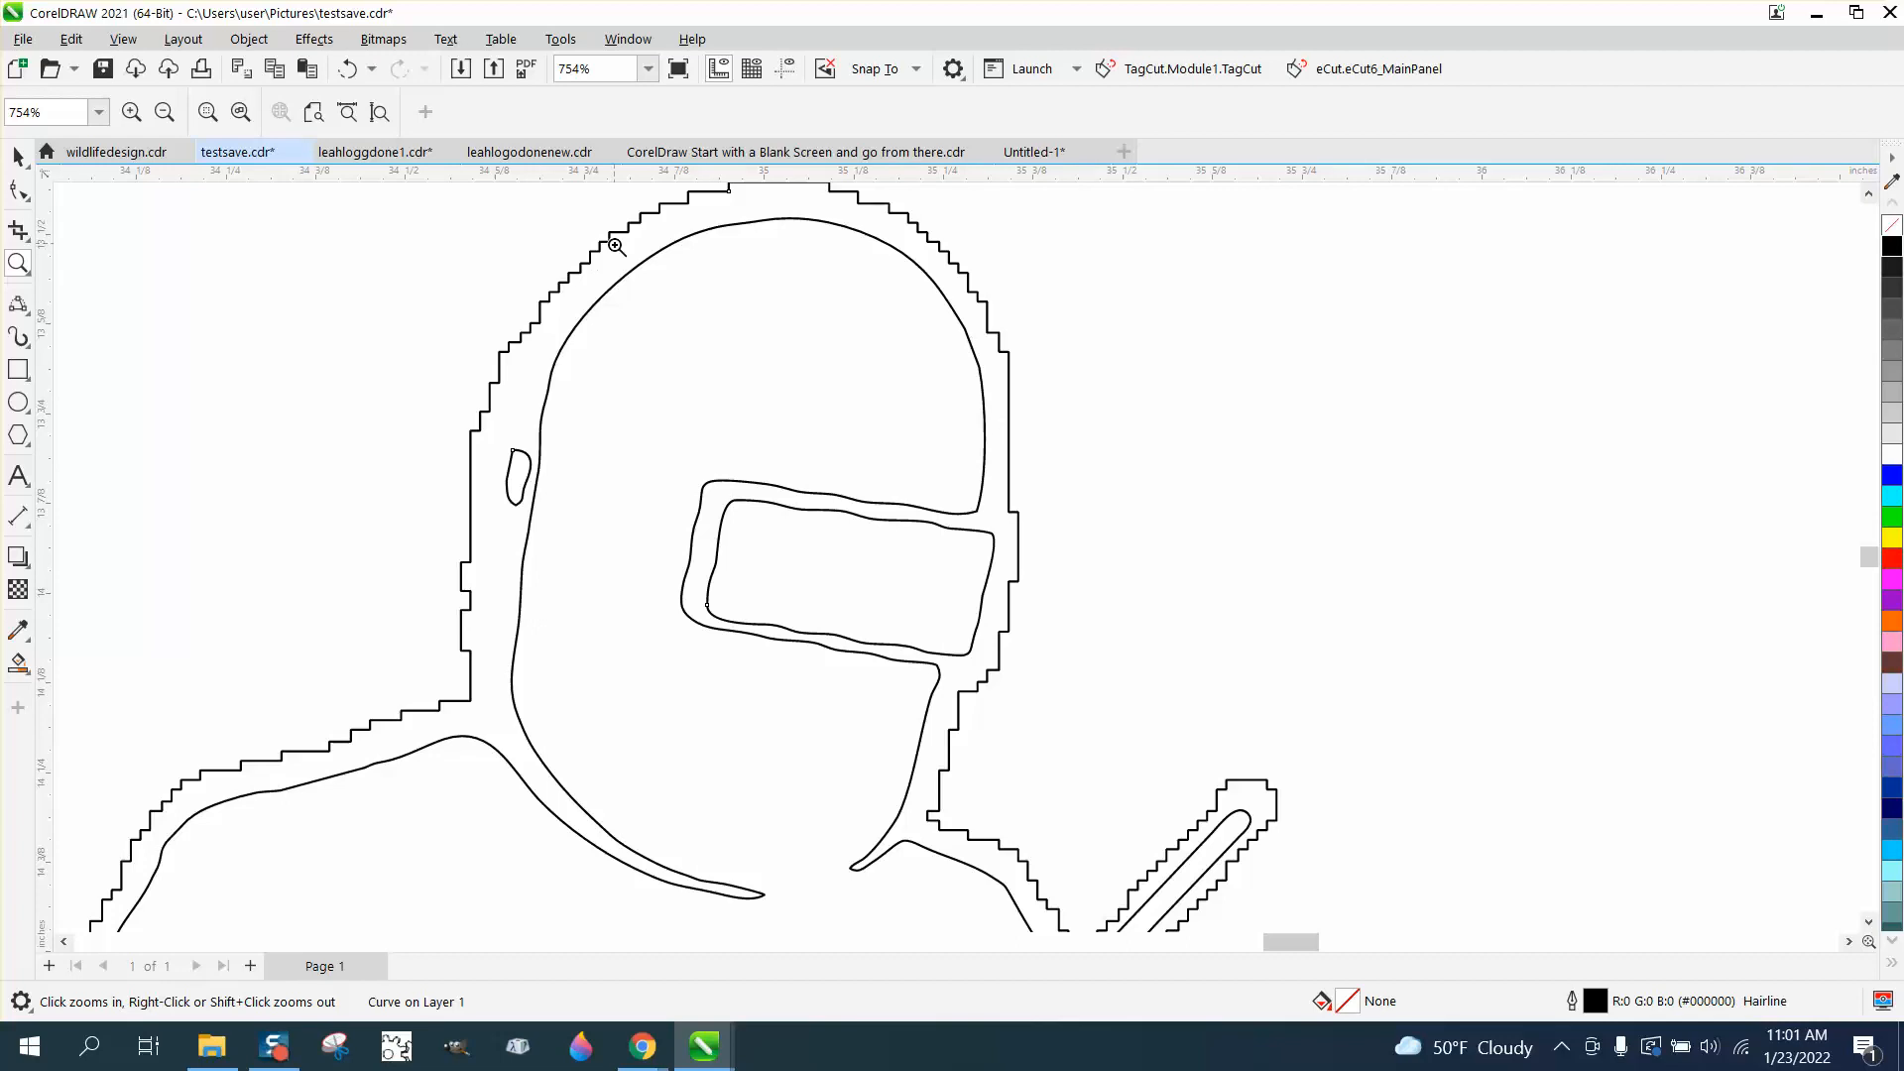
scroll(597, 251, "down", 3)
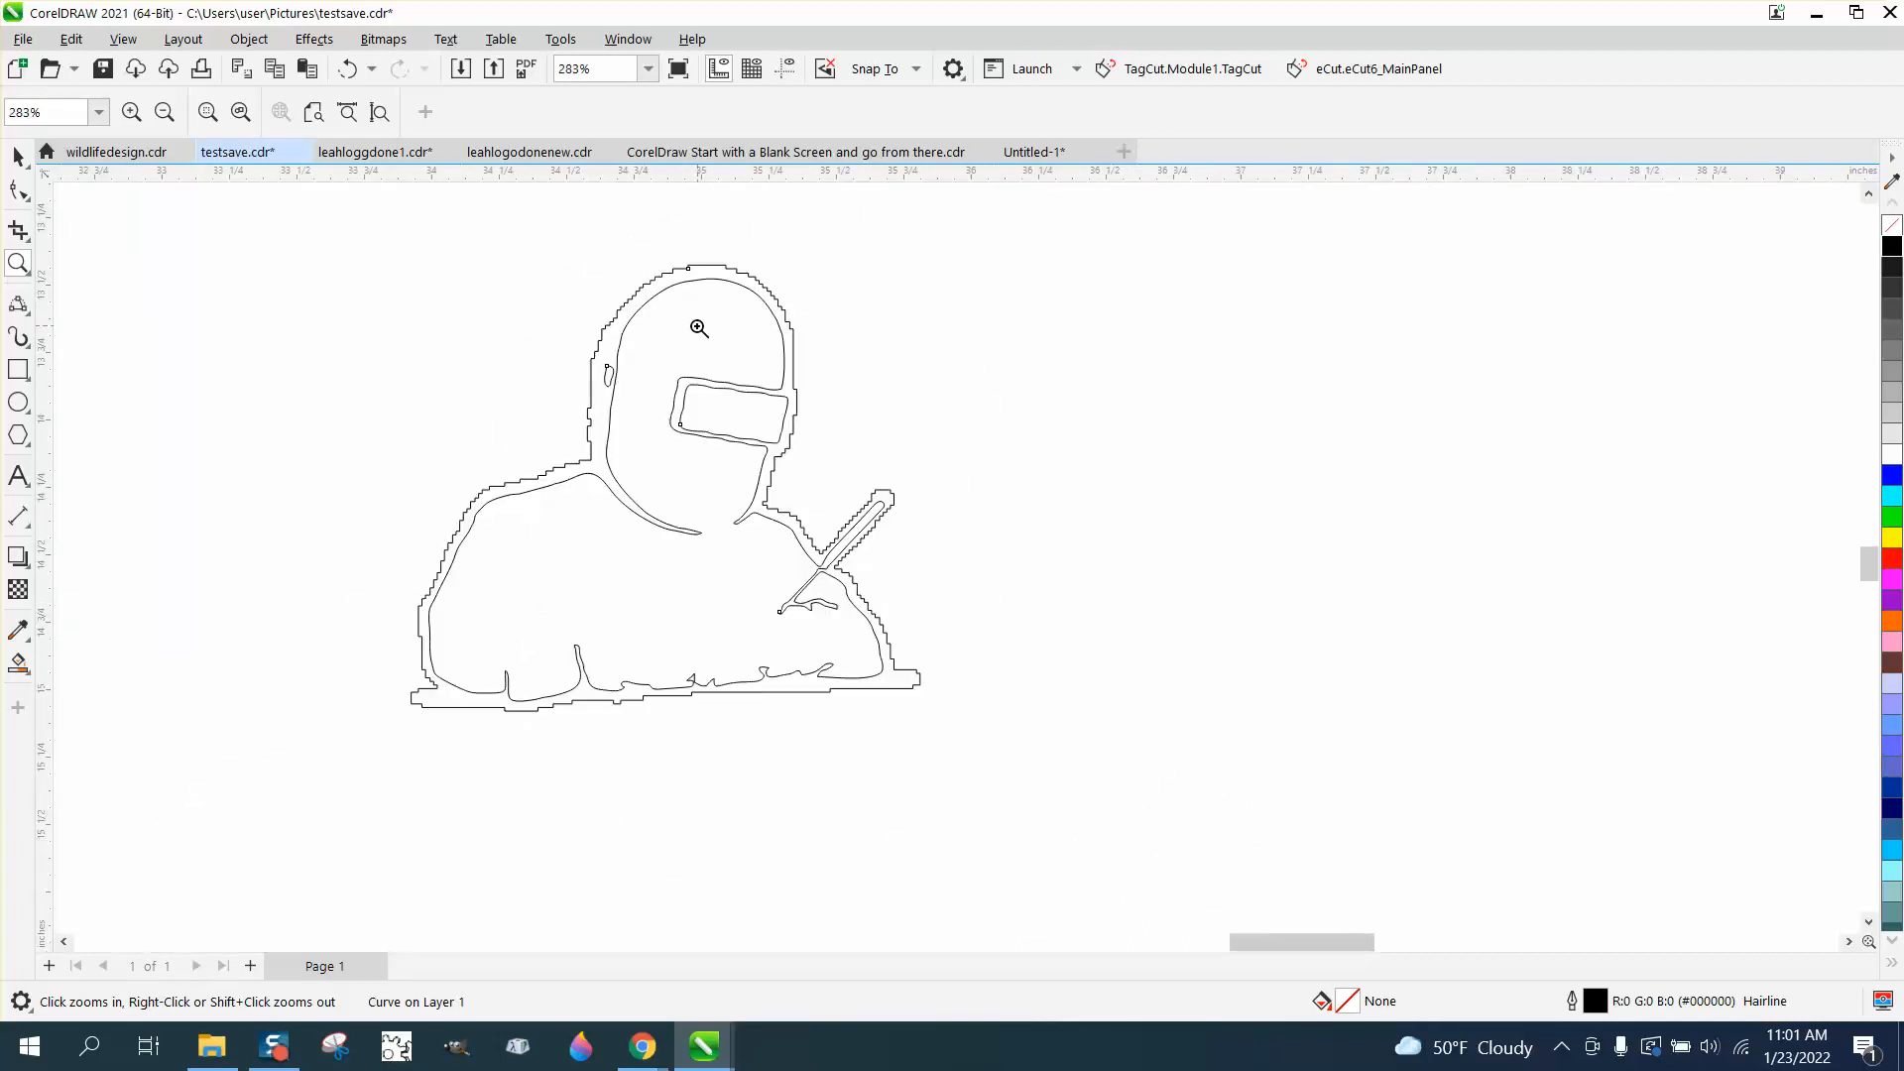
left_click(20, 158)
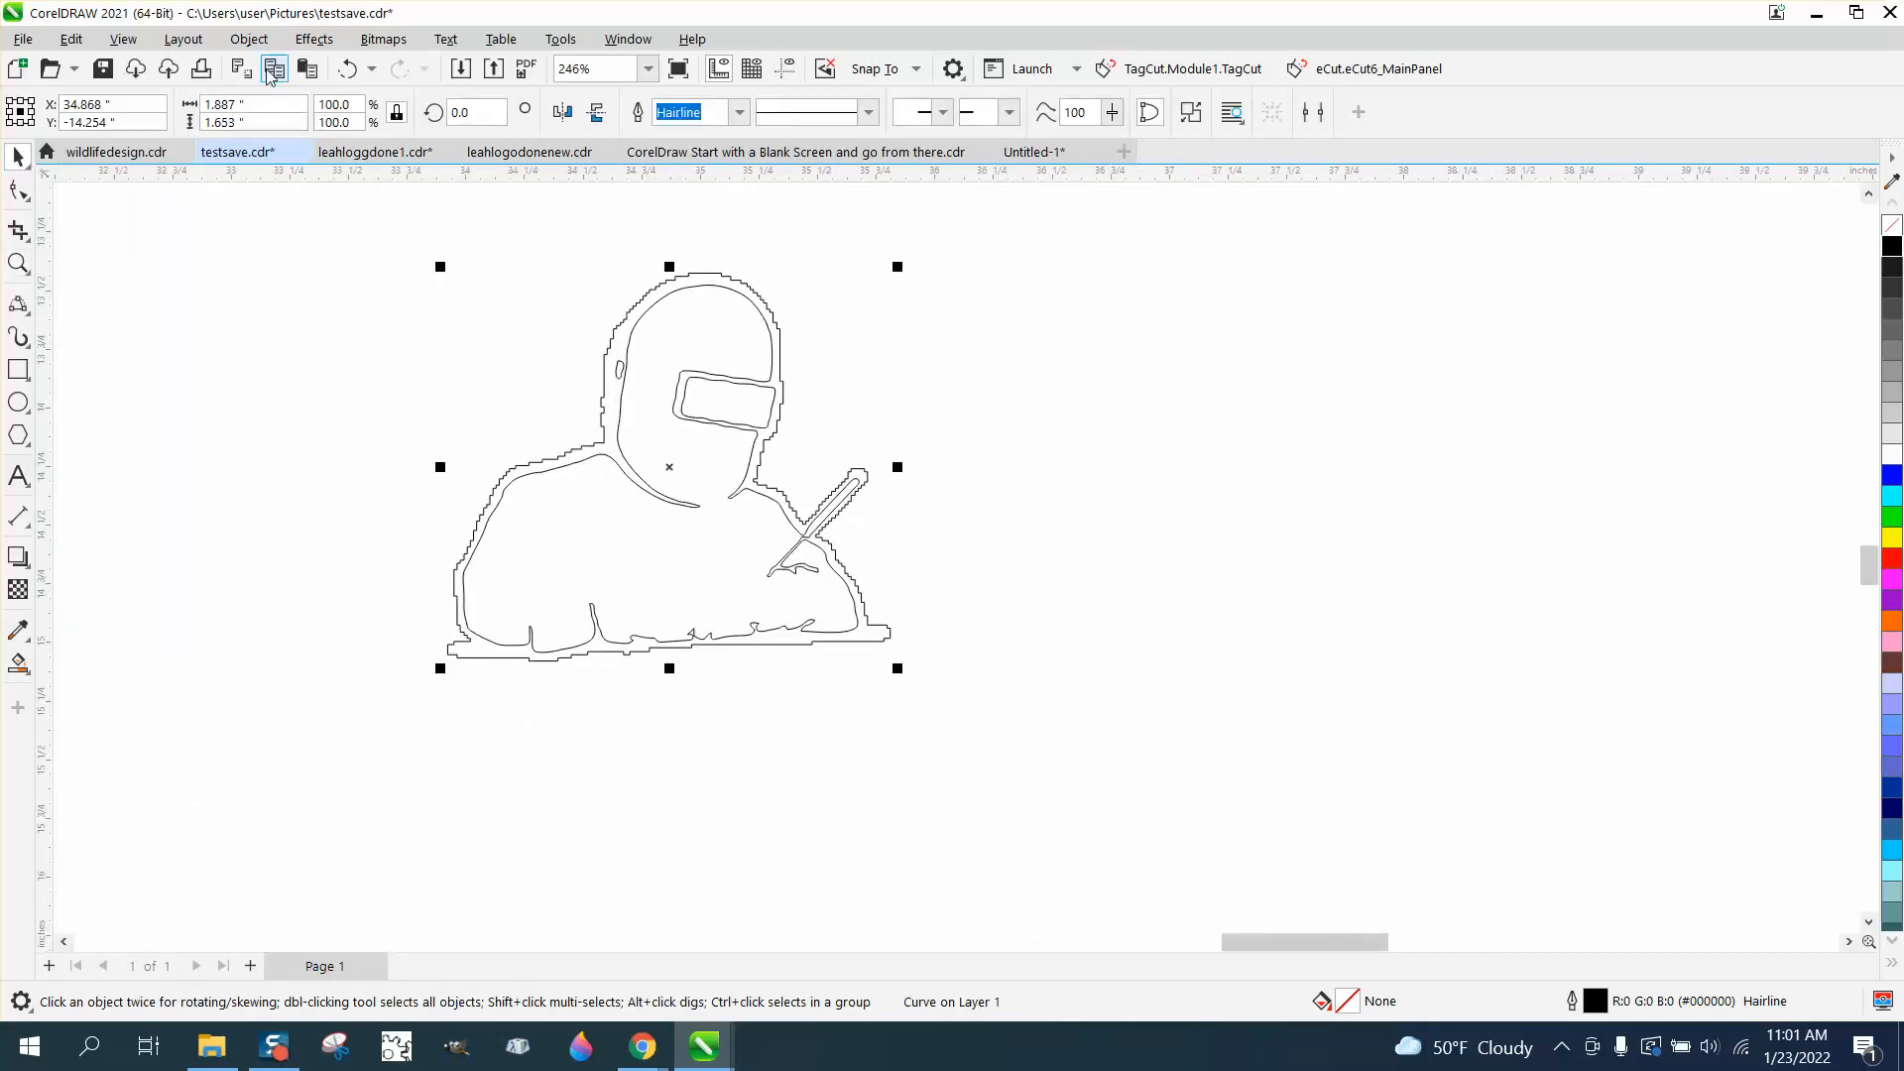
left_click(249, 39)
left_click(307, 573)
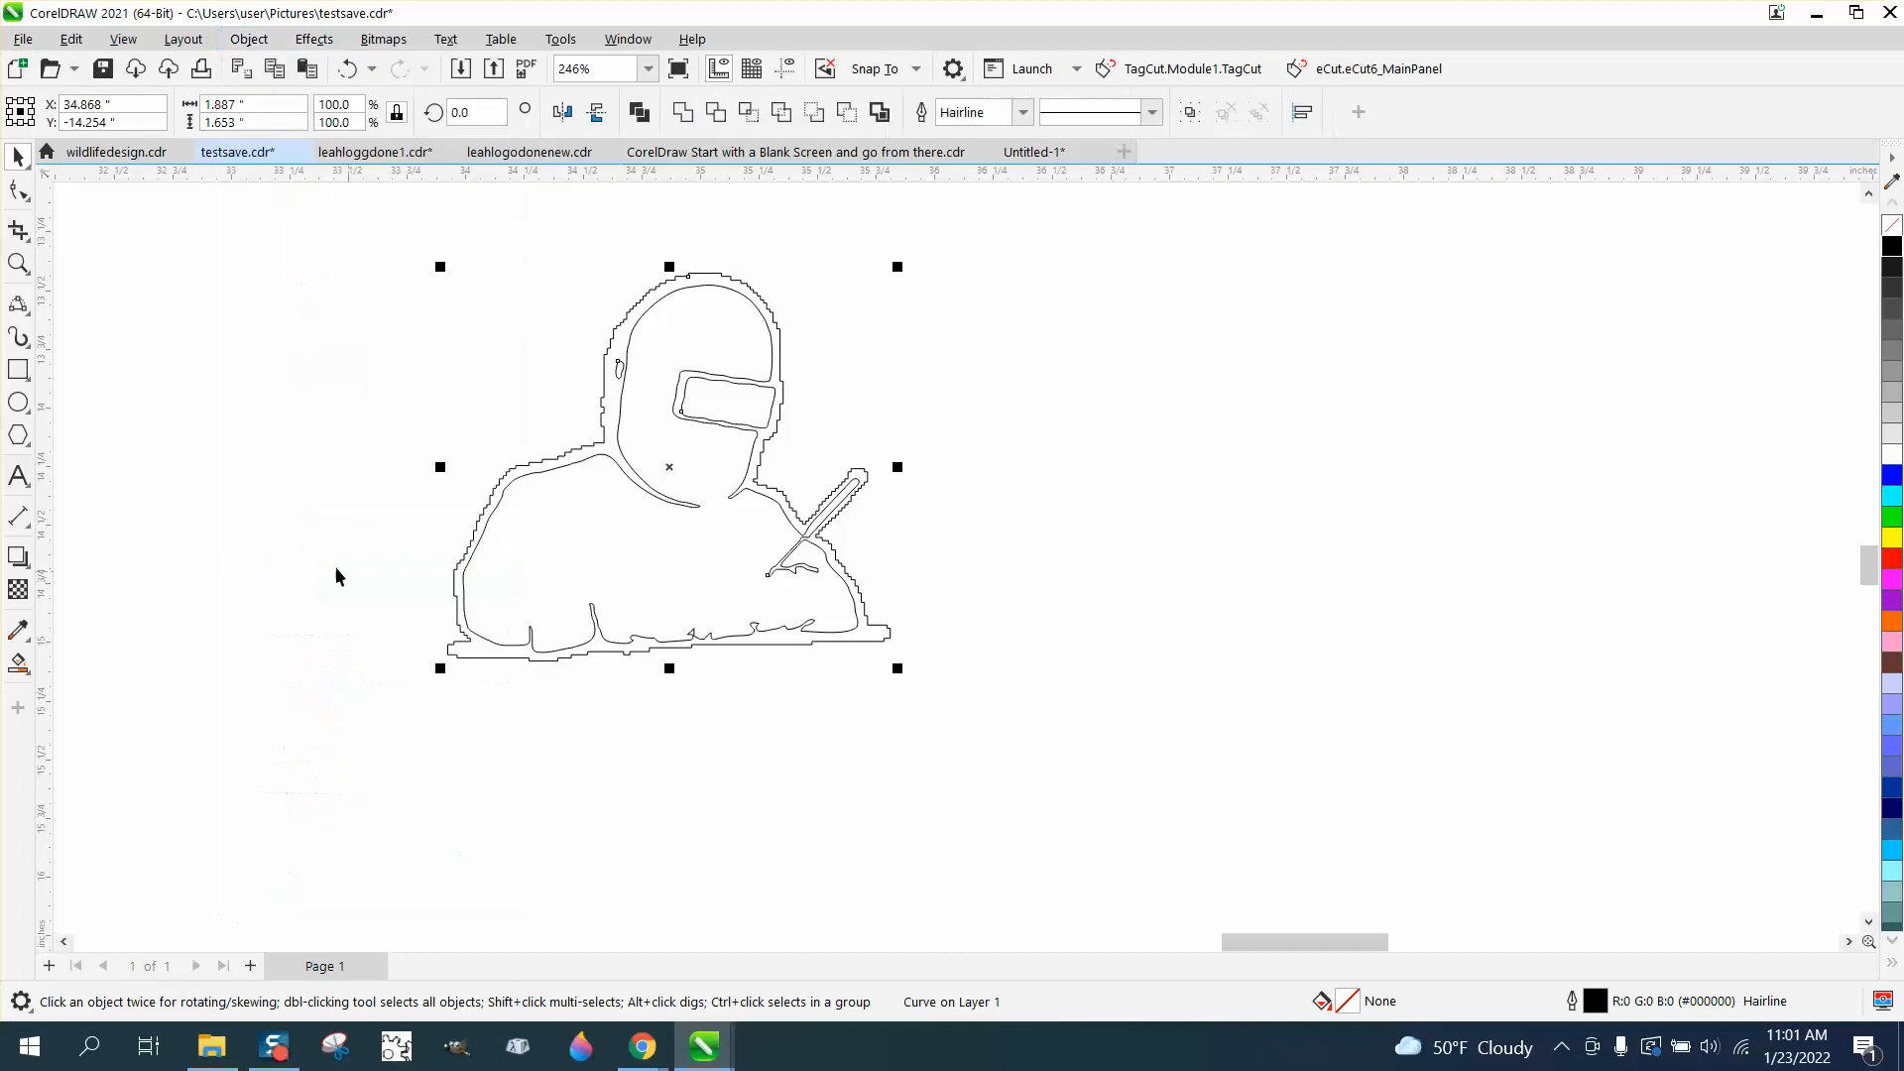
left_click(336, 566)
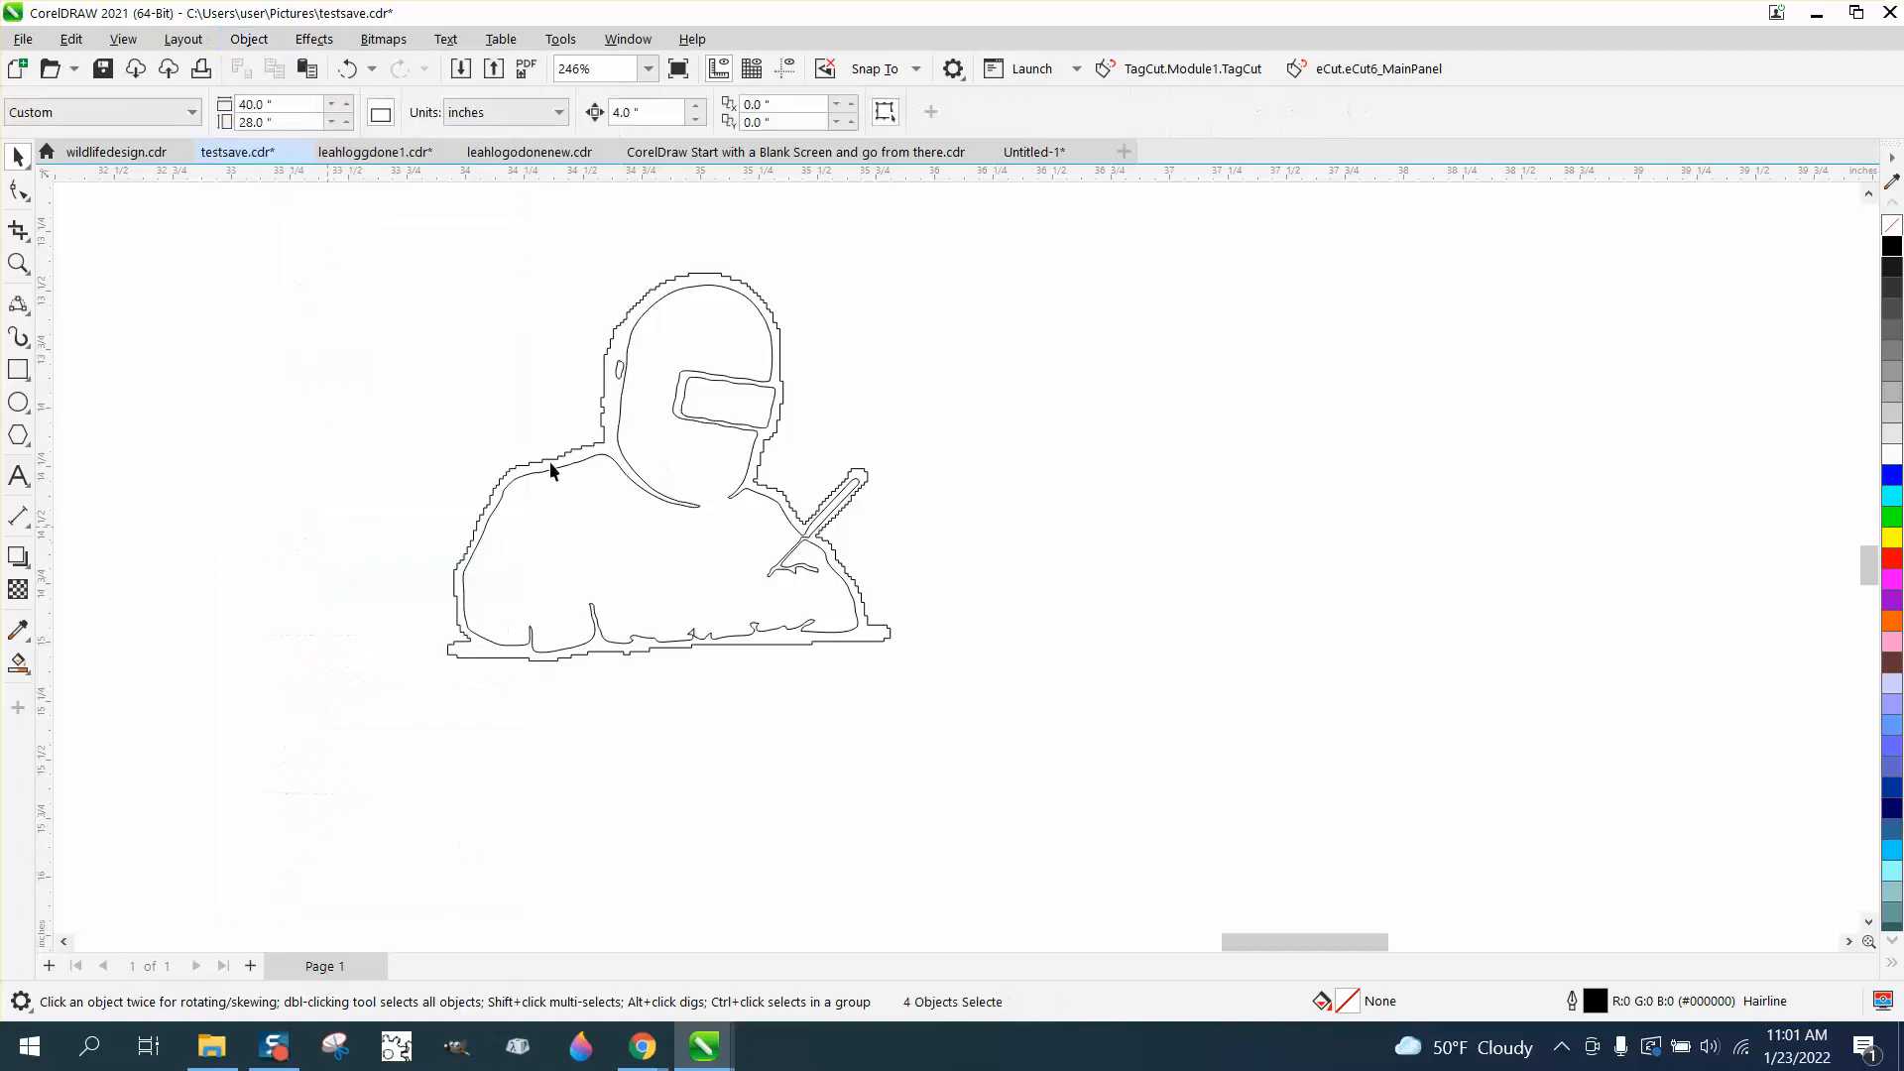
Move the jagged outer silhouette curve 4 inches to the right, away from the inner welder outlines.
left_click(778, 337)
key("Right")
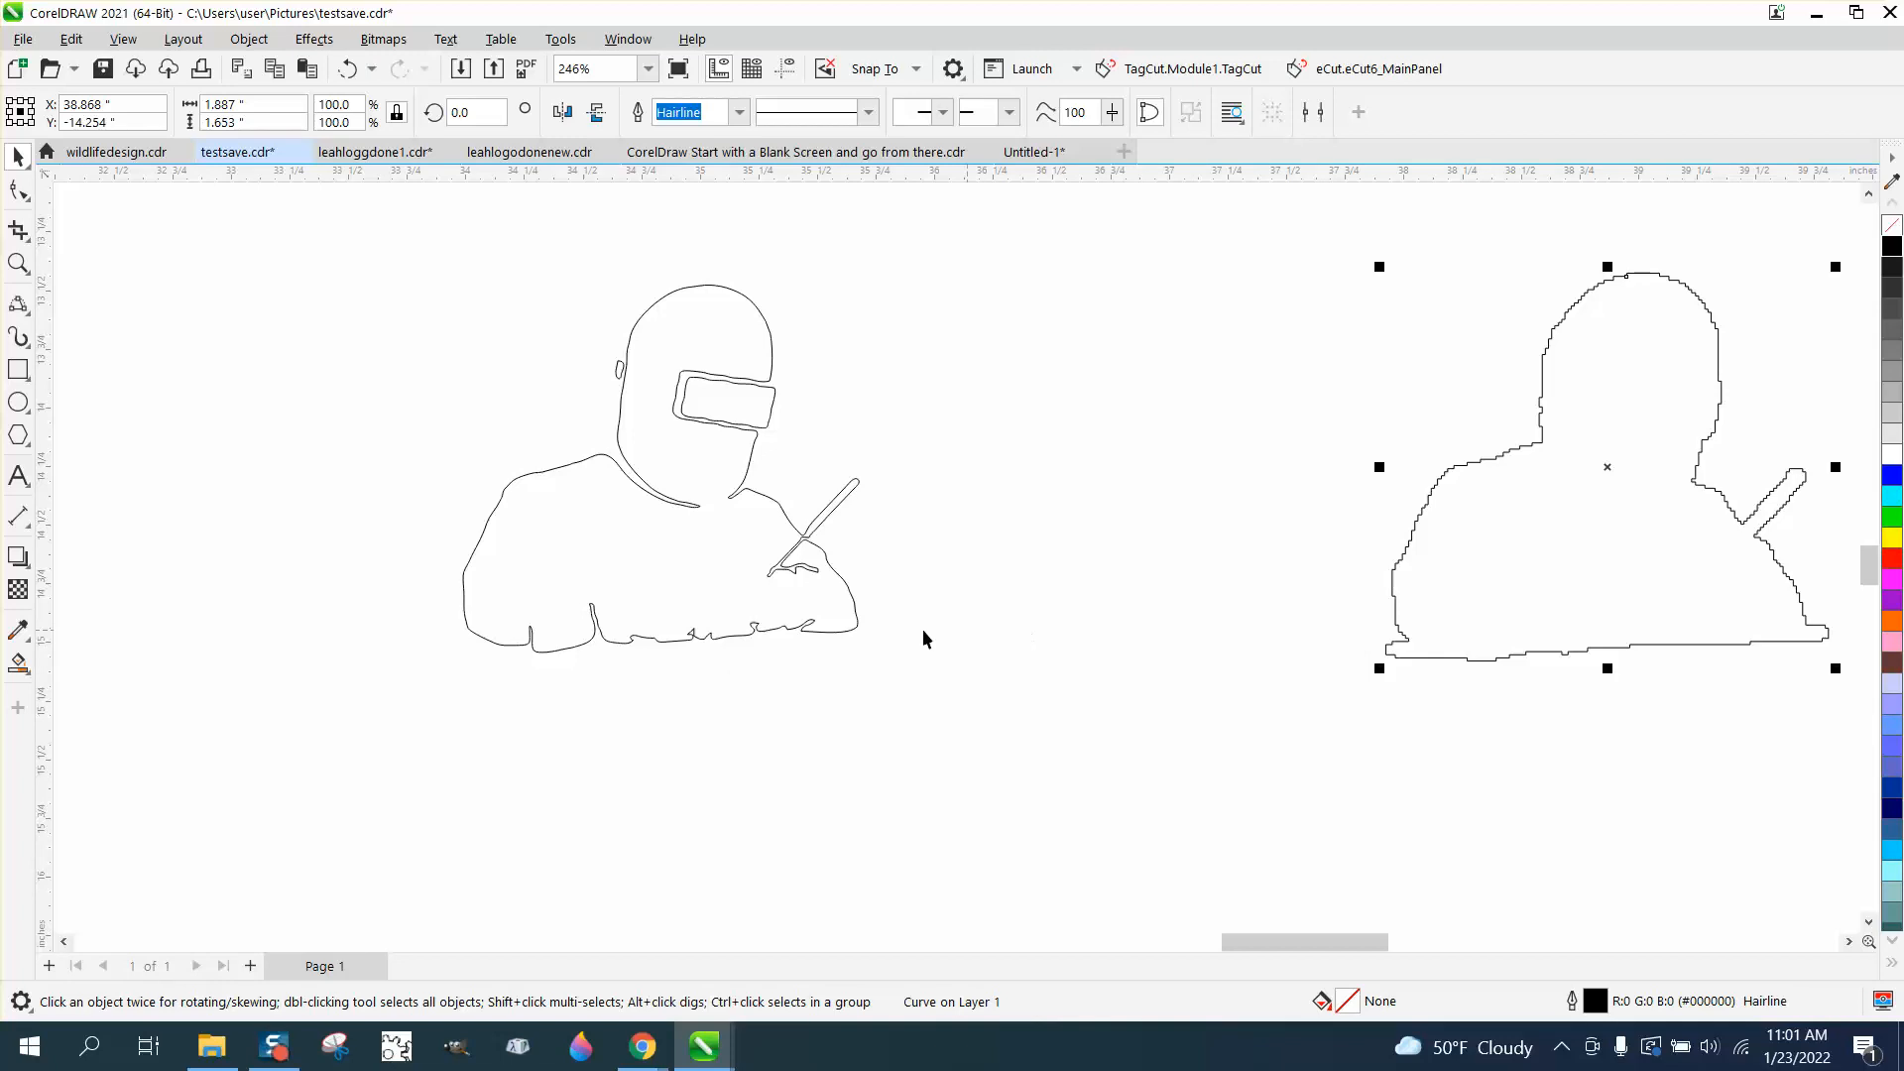
scroll(923, 639, "down", 1)
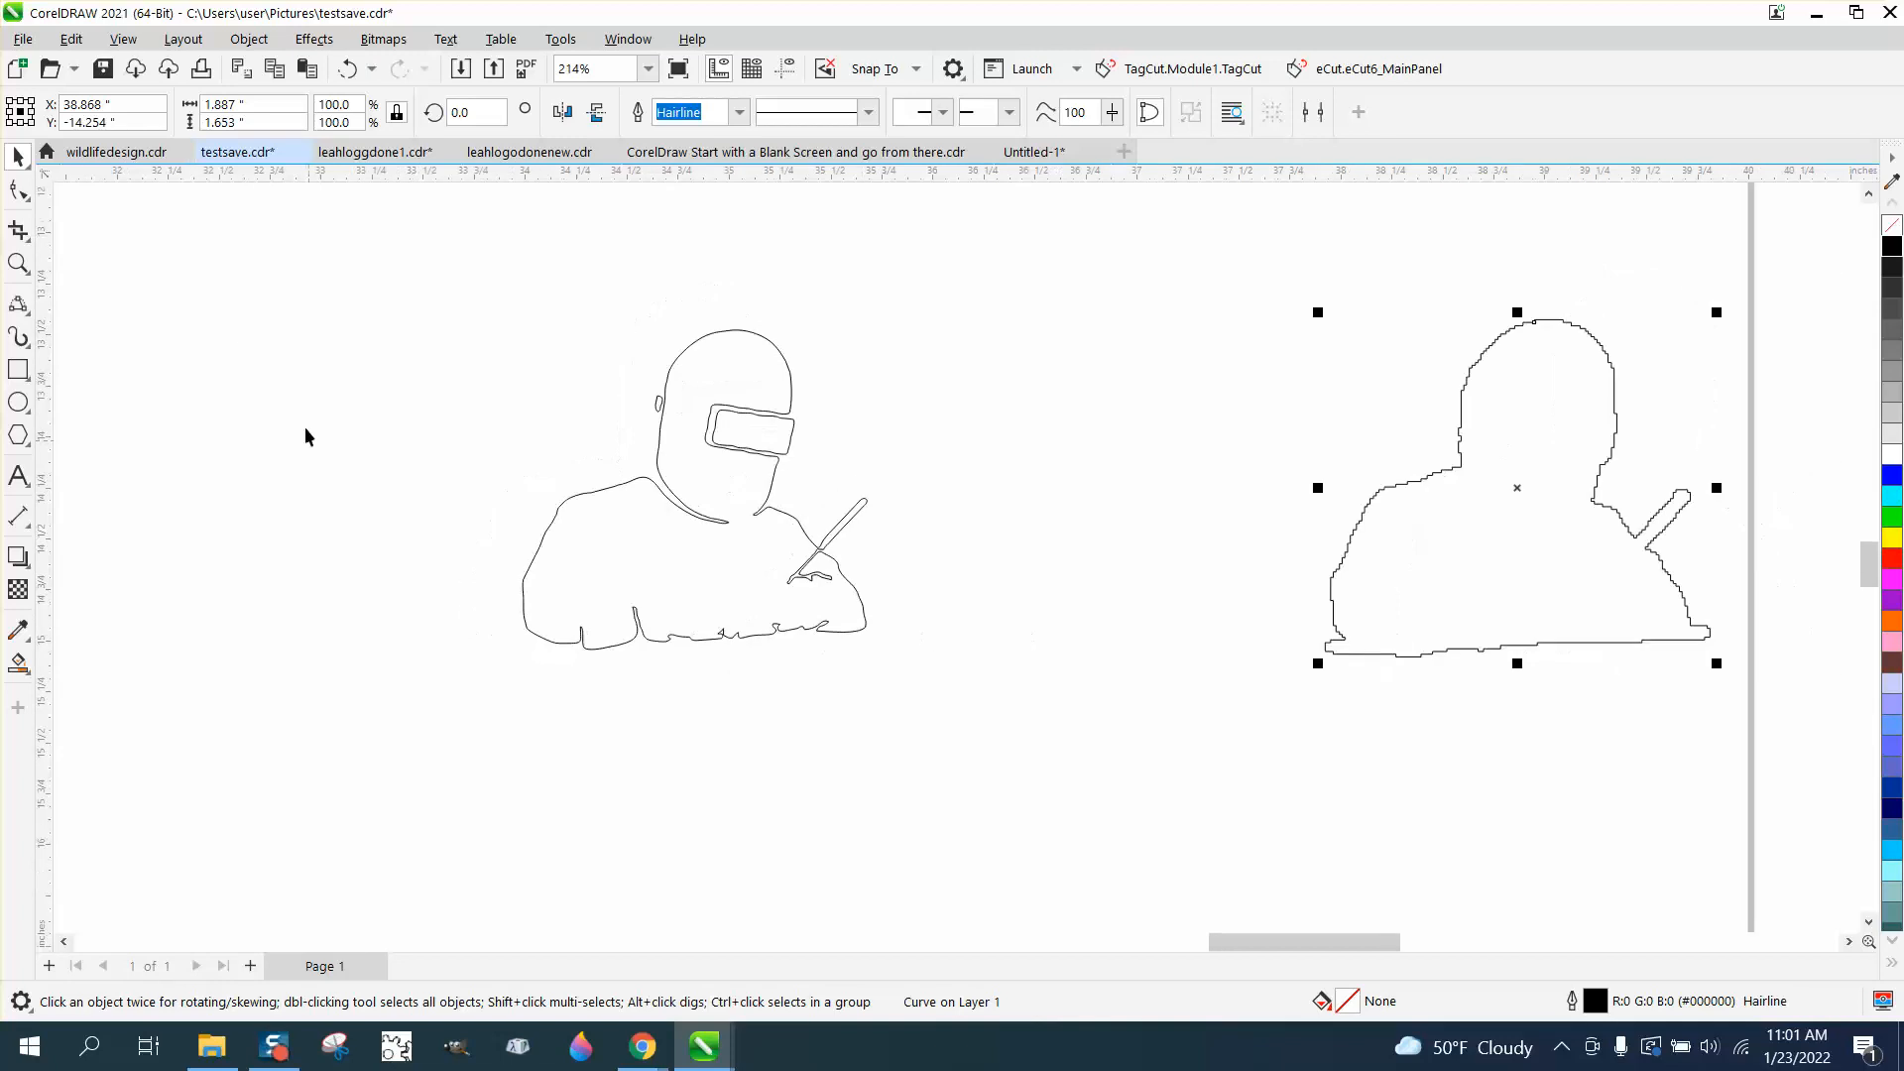
Smooth the jagged edge of the outer silhouette around the head, body and base with the Smooth tool, using a 0.5-inch nib.
left_click(36, 201)
left_click(61, 222)
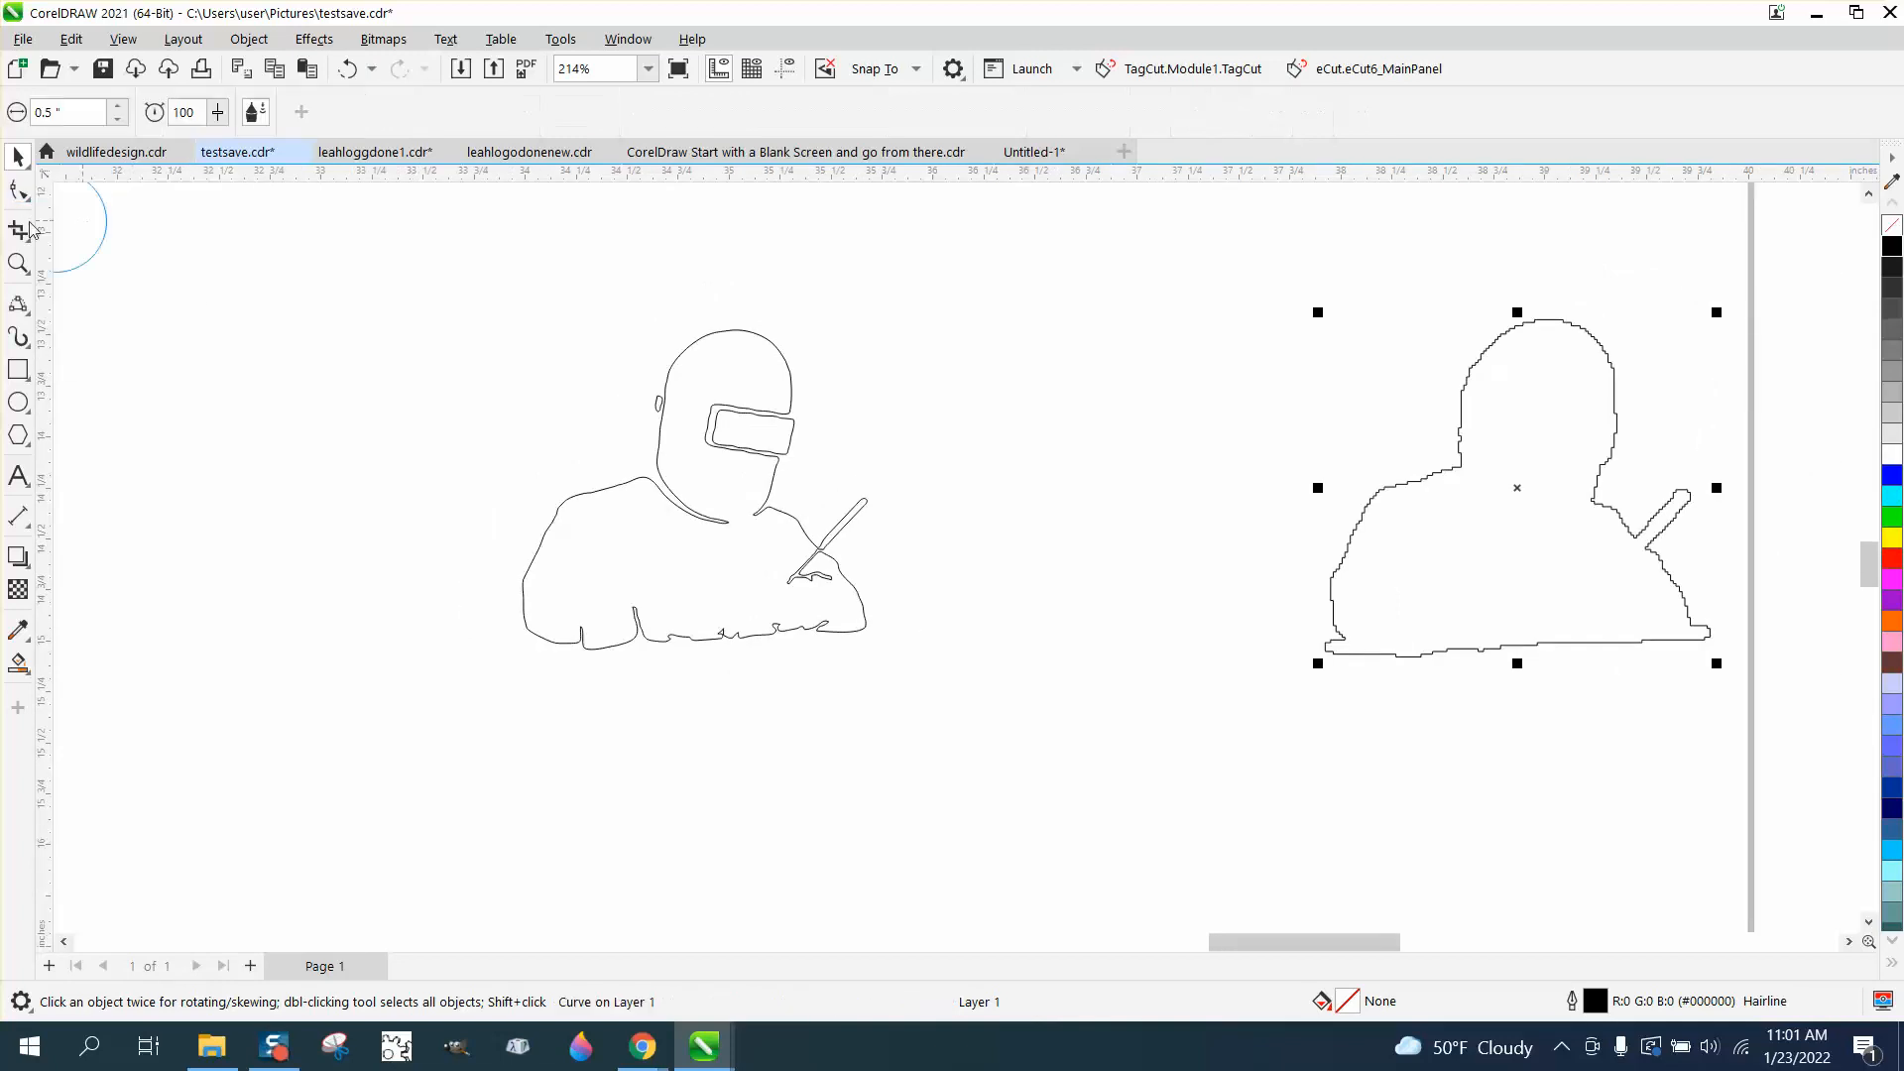
left_click(18, 263)
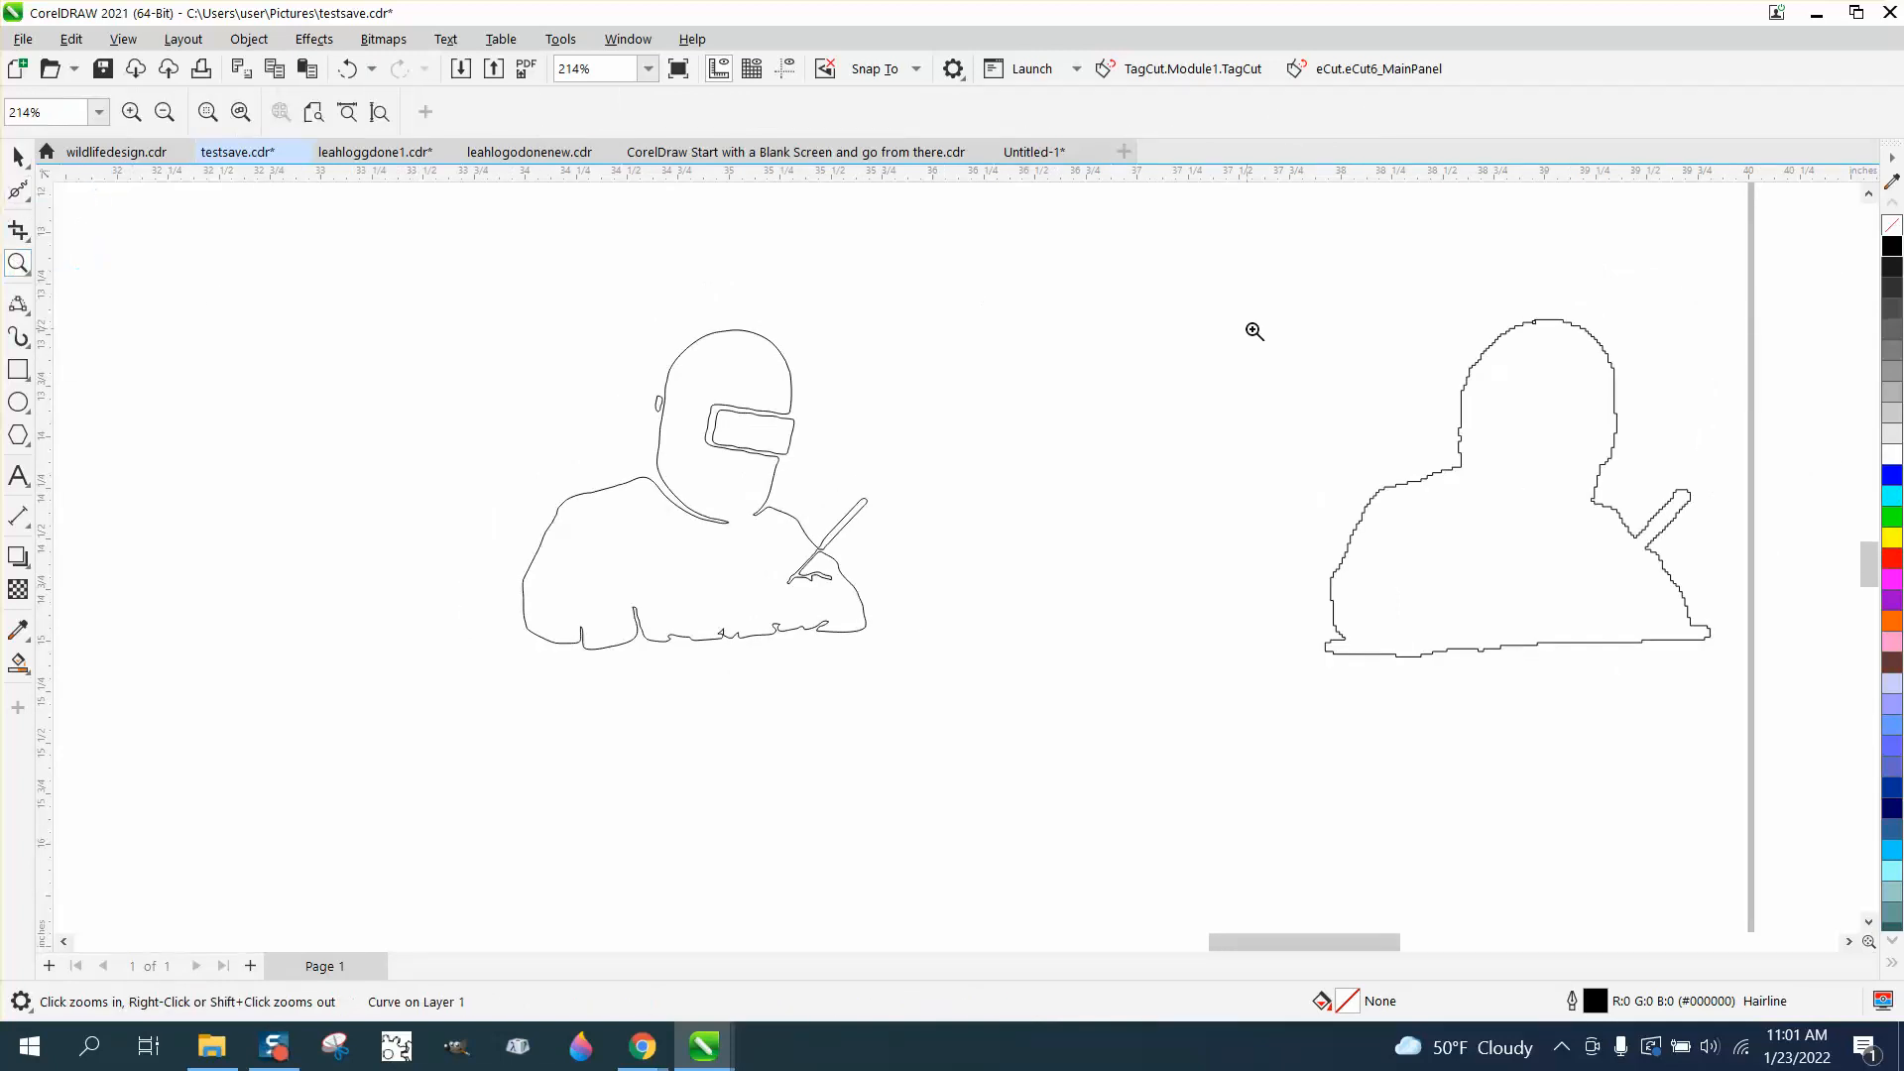
left_click(1665, 596)
left_click(31, 207)
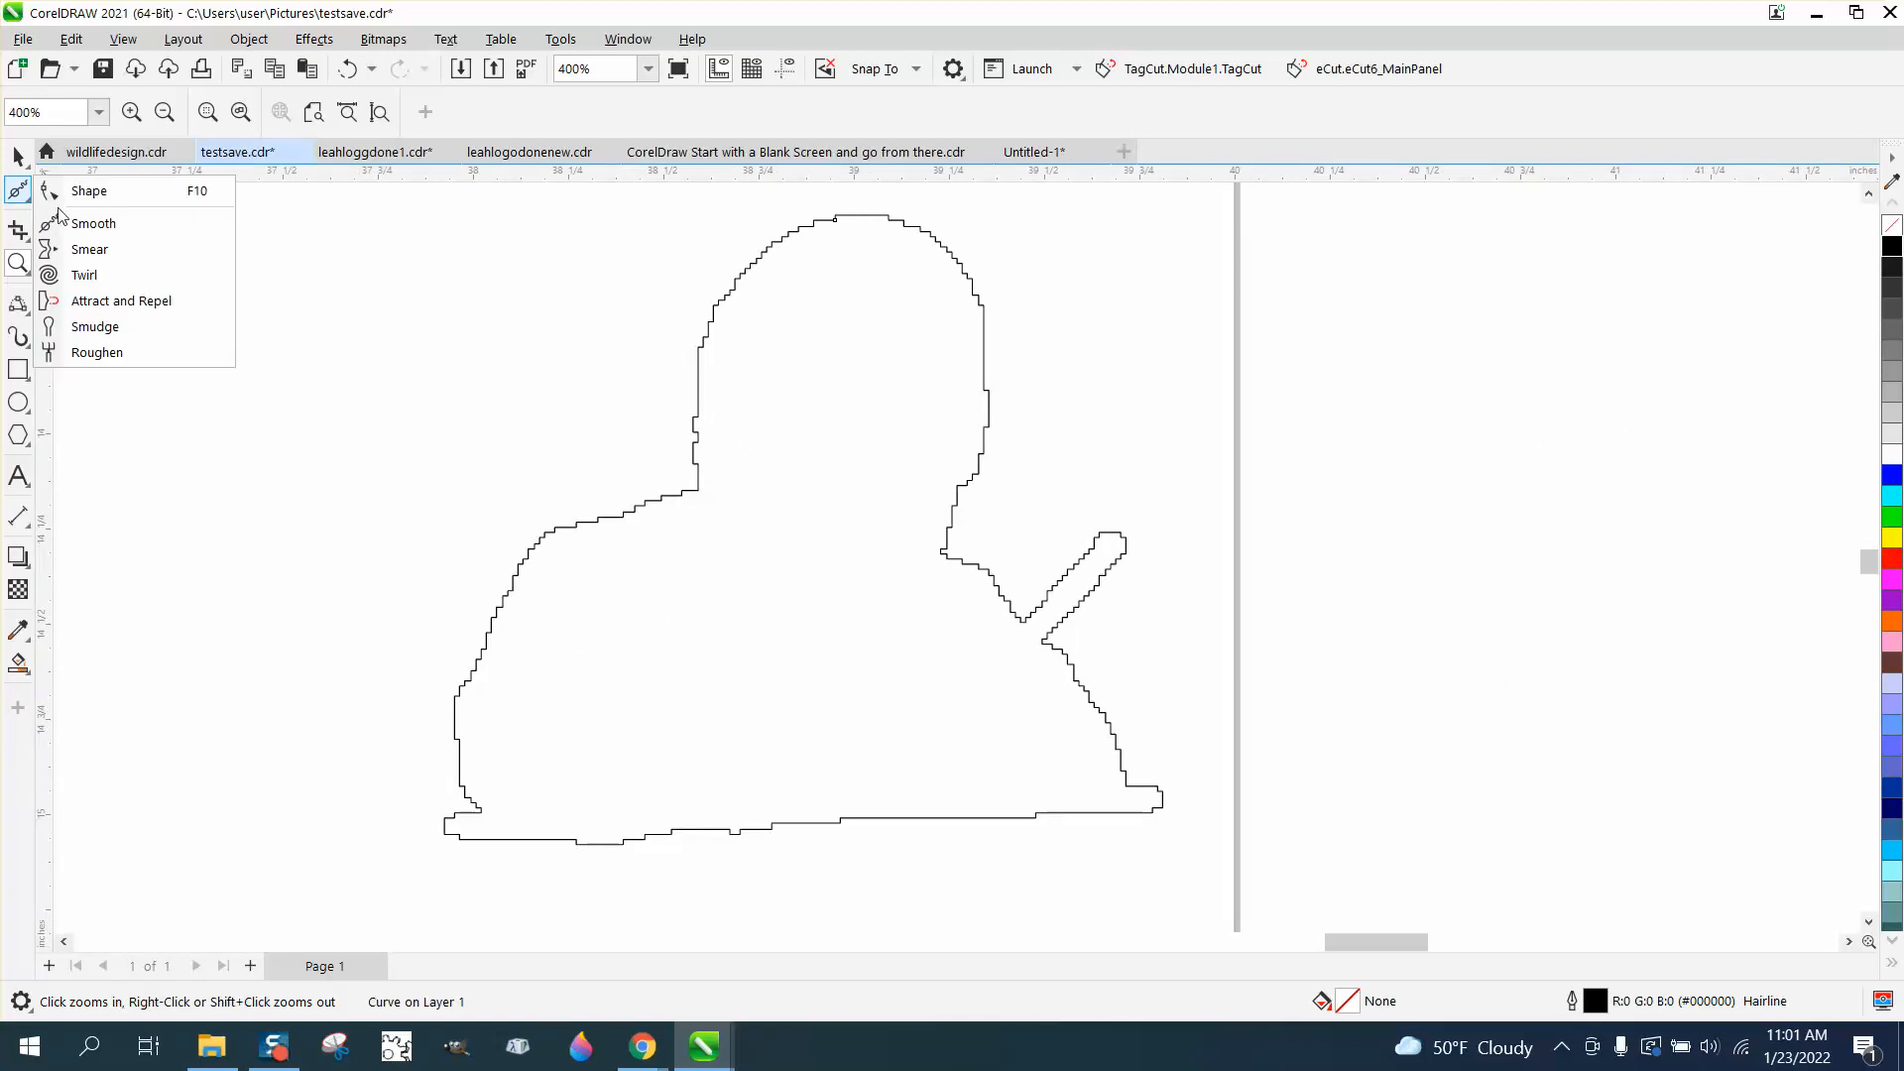
left_click(99, 223)
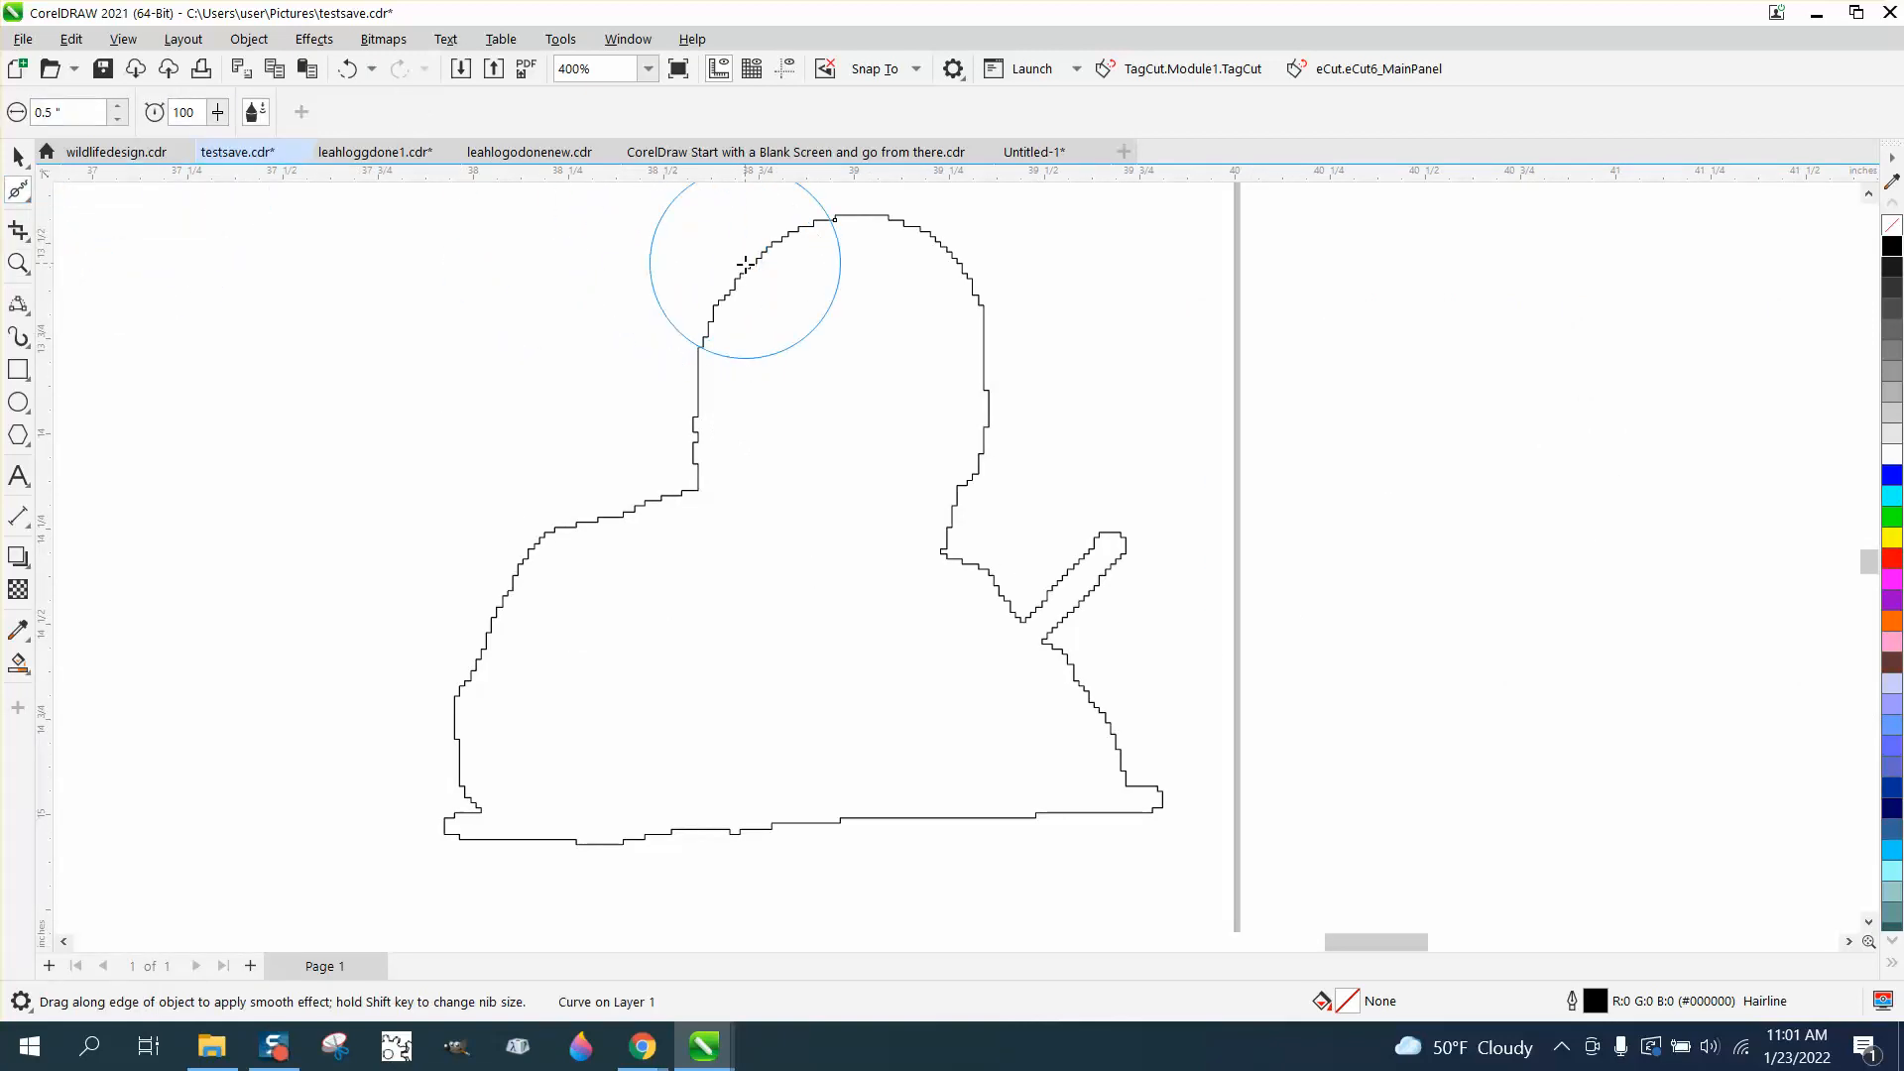
mouse_move(731, 303)
left_mouse_down()
mouse_move(808, 231)
mouse_move(922, 237)
mouse_move(986, 376)
mouse_move(956, 516)
mouse_move(937, 531)
mouse_move(710, 415)
mouse_move(702, 478)
mouse_move(680, 364)
left_mouse_up()
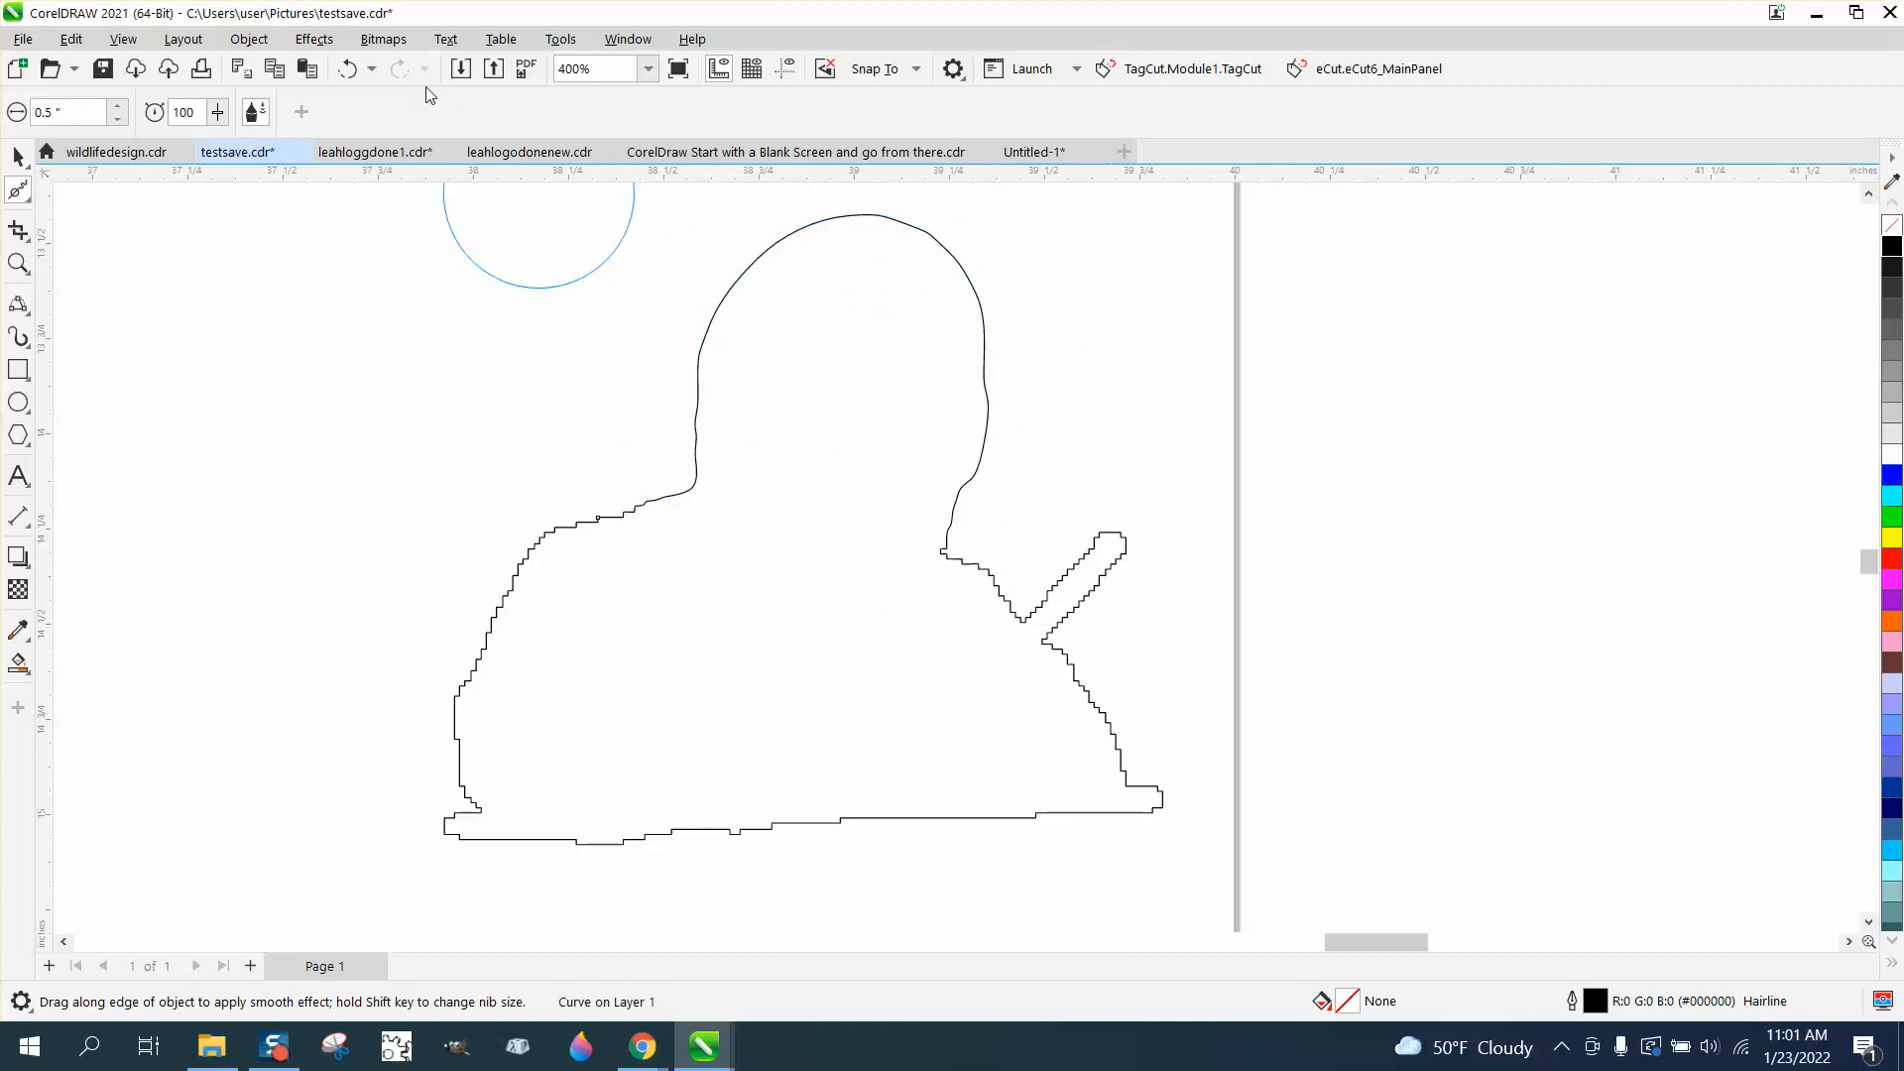
left_click(347, 68)
mouse_move(645, 480)
left_mouse_down()
mouse_move(676, 493)
mouse_move(508, 576)
mouse_move(450, 727)
mouse_move(462, 811)
mouse_move(971, 830)
mouse_move(1135, 795)
mouse_move(1054, 672)
mouse_move(1106, 543)
mouse_move(936, 628)
mouse_move(952, 589)
mouse_move(943, 604)
mouse_move(600, 540)
mouse_move(651, 710)
mouse_move(842, 846)
mouse_move(926, 787)
left_mouse_up()
scroll(928, 778, "down", 4)
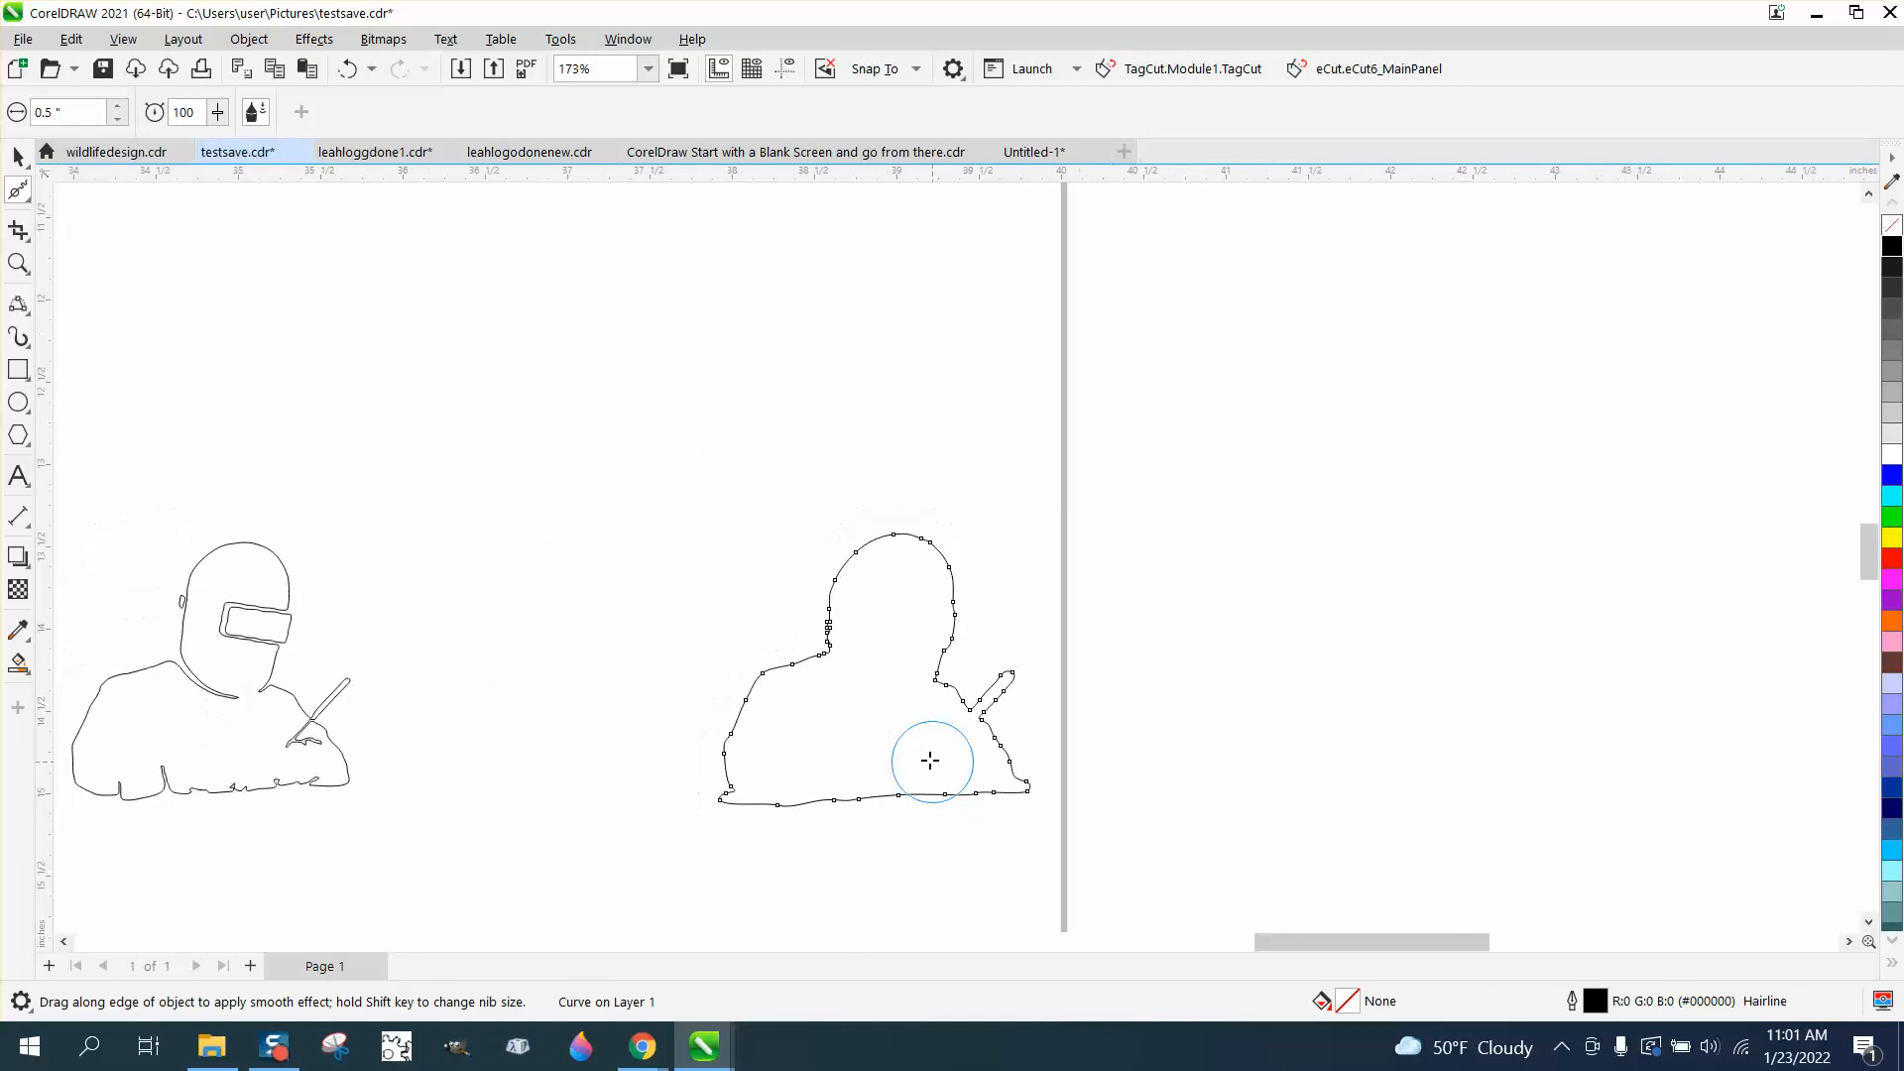
Smooth the uneven bottom edge of the inner welder outline with the 0.5-inch Smooth nib.
left_click(10, 262)
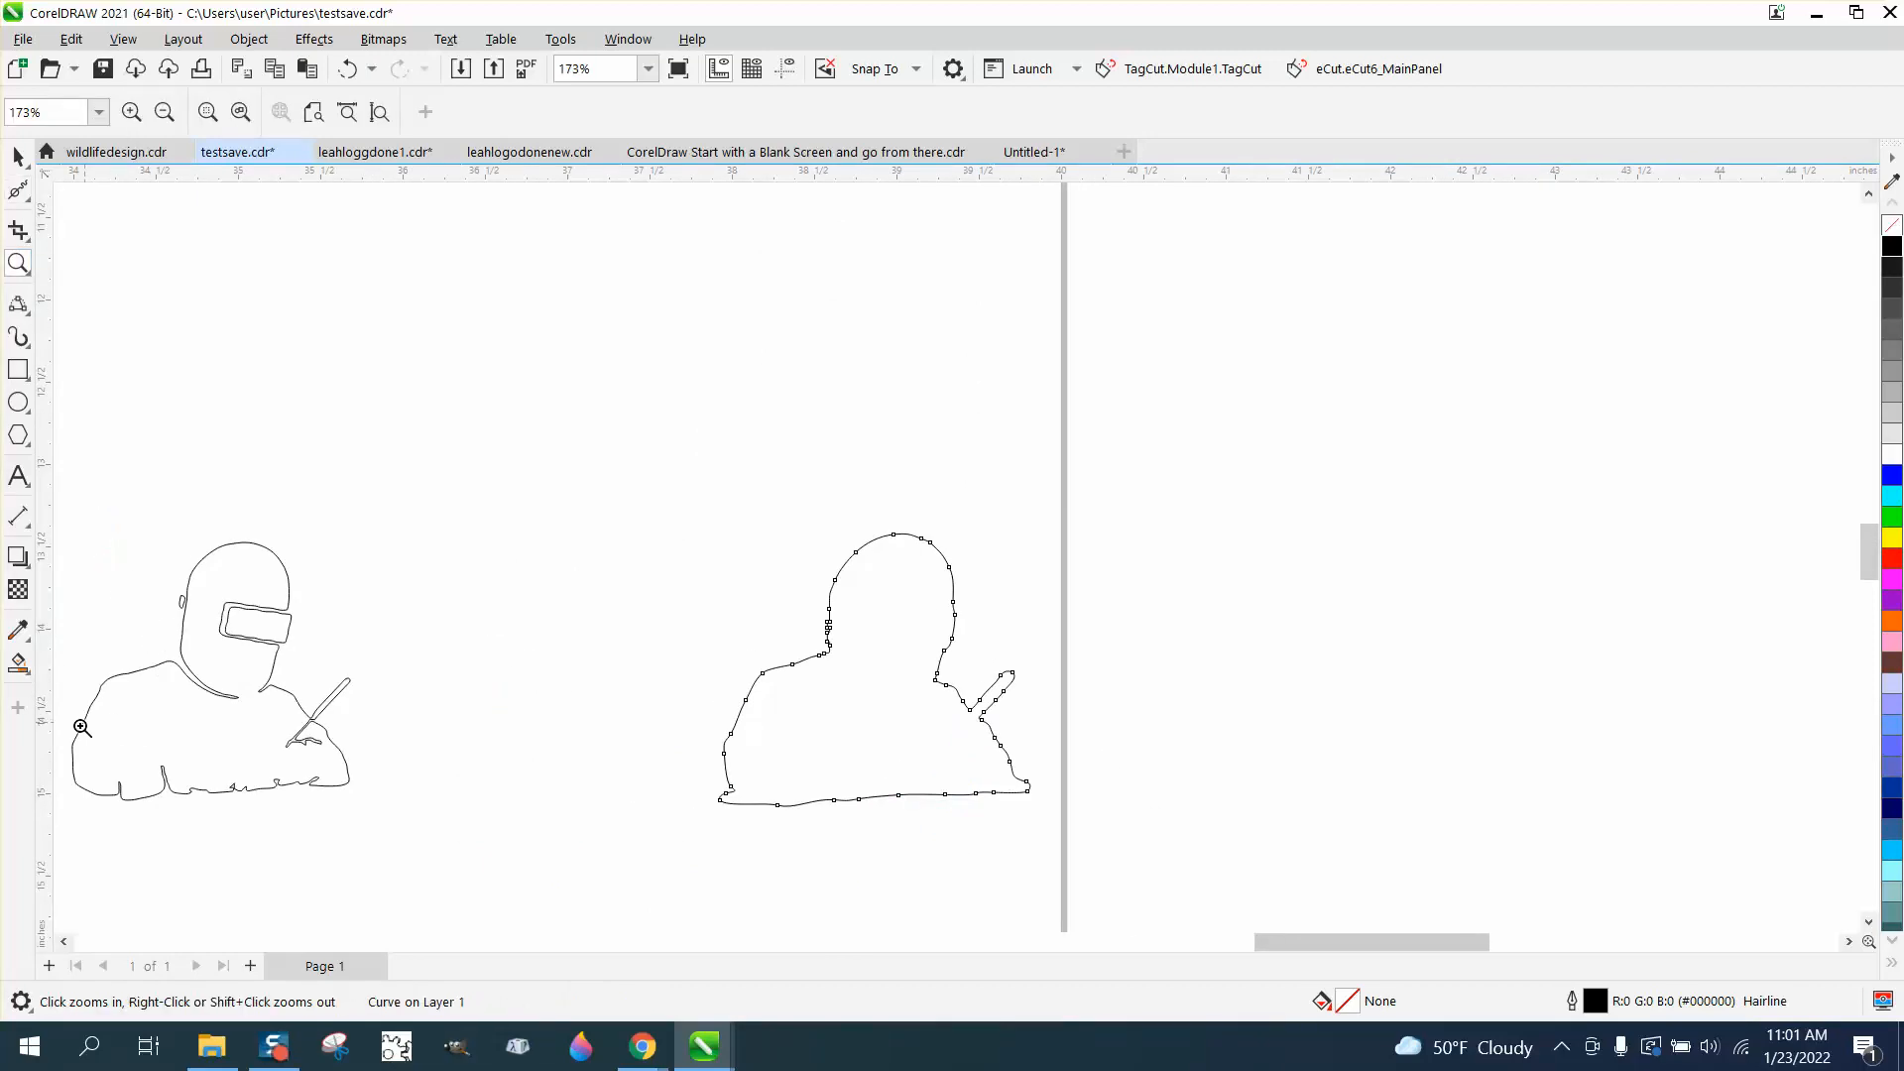
left_click_drag(561, 865, 559, 863)
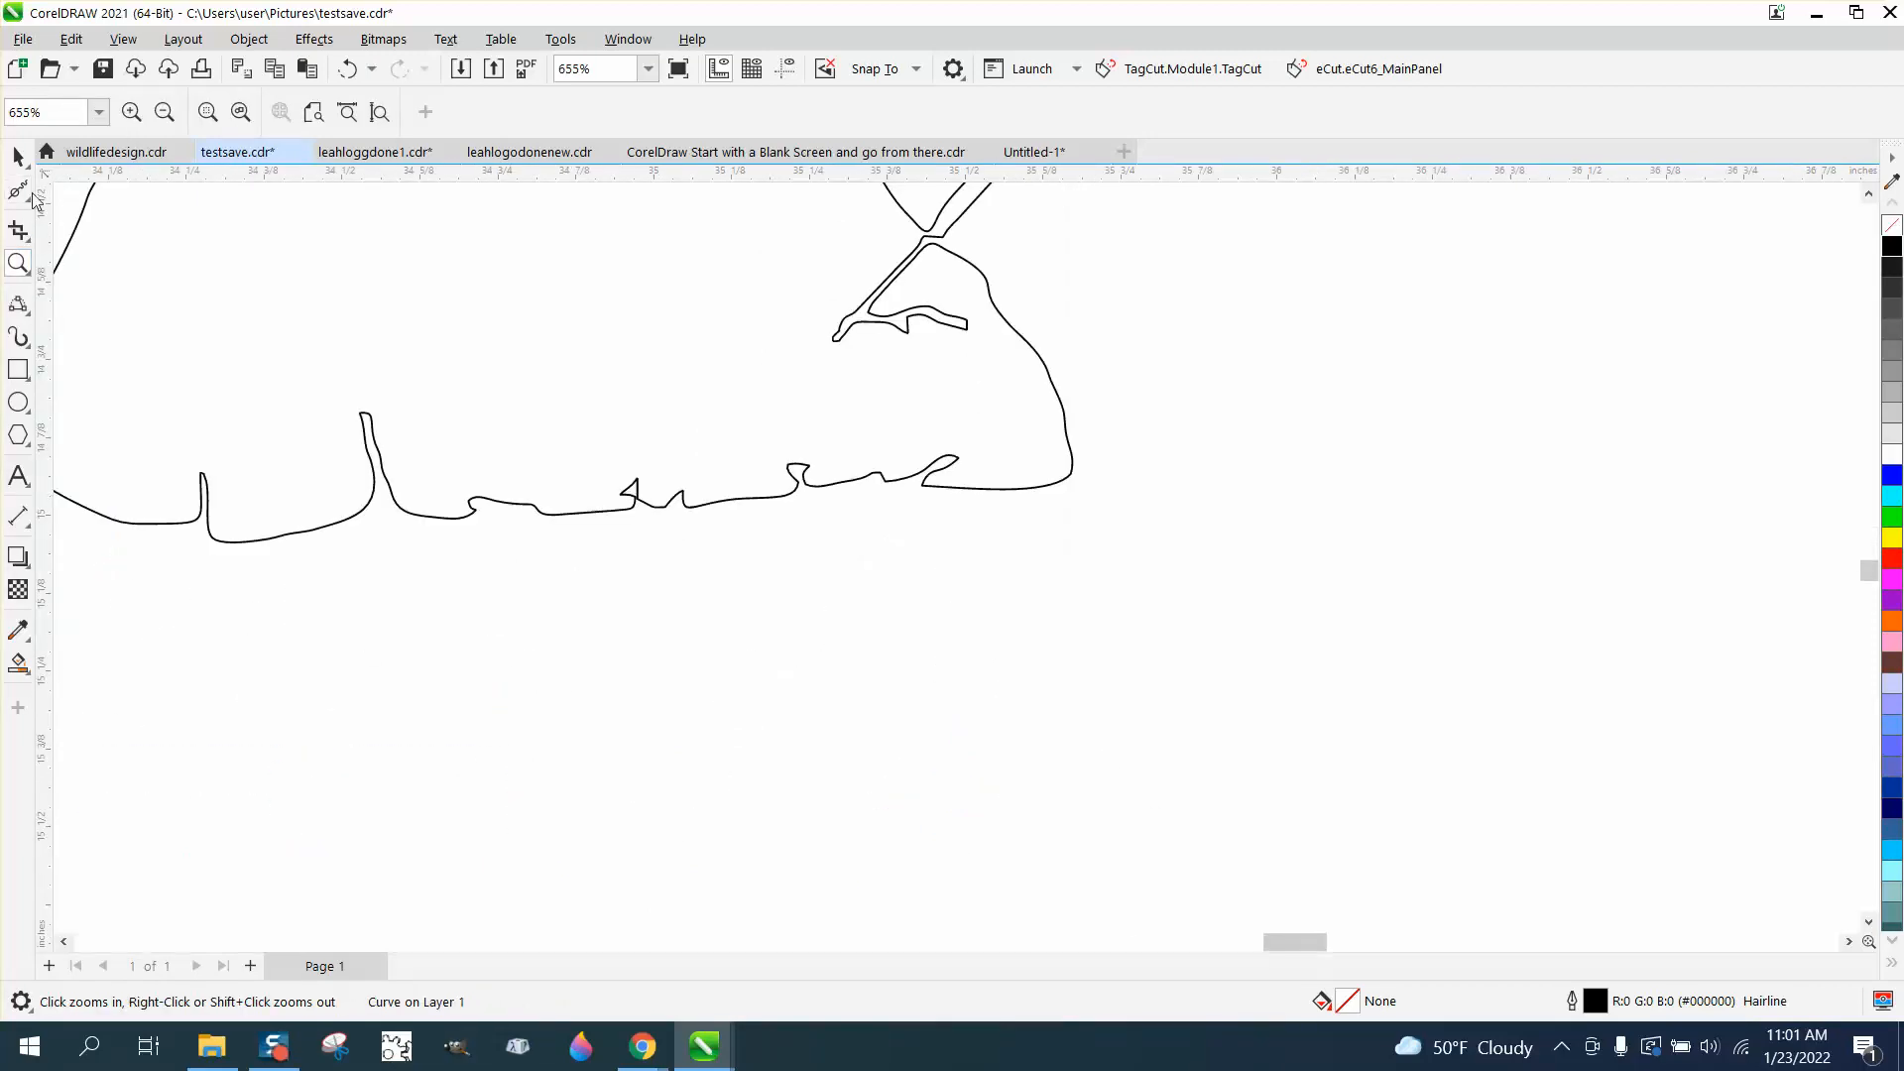
left_click(20, 193)
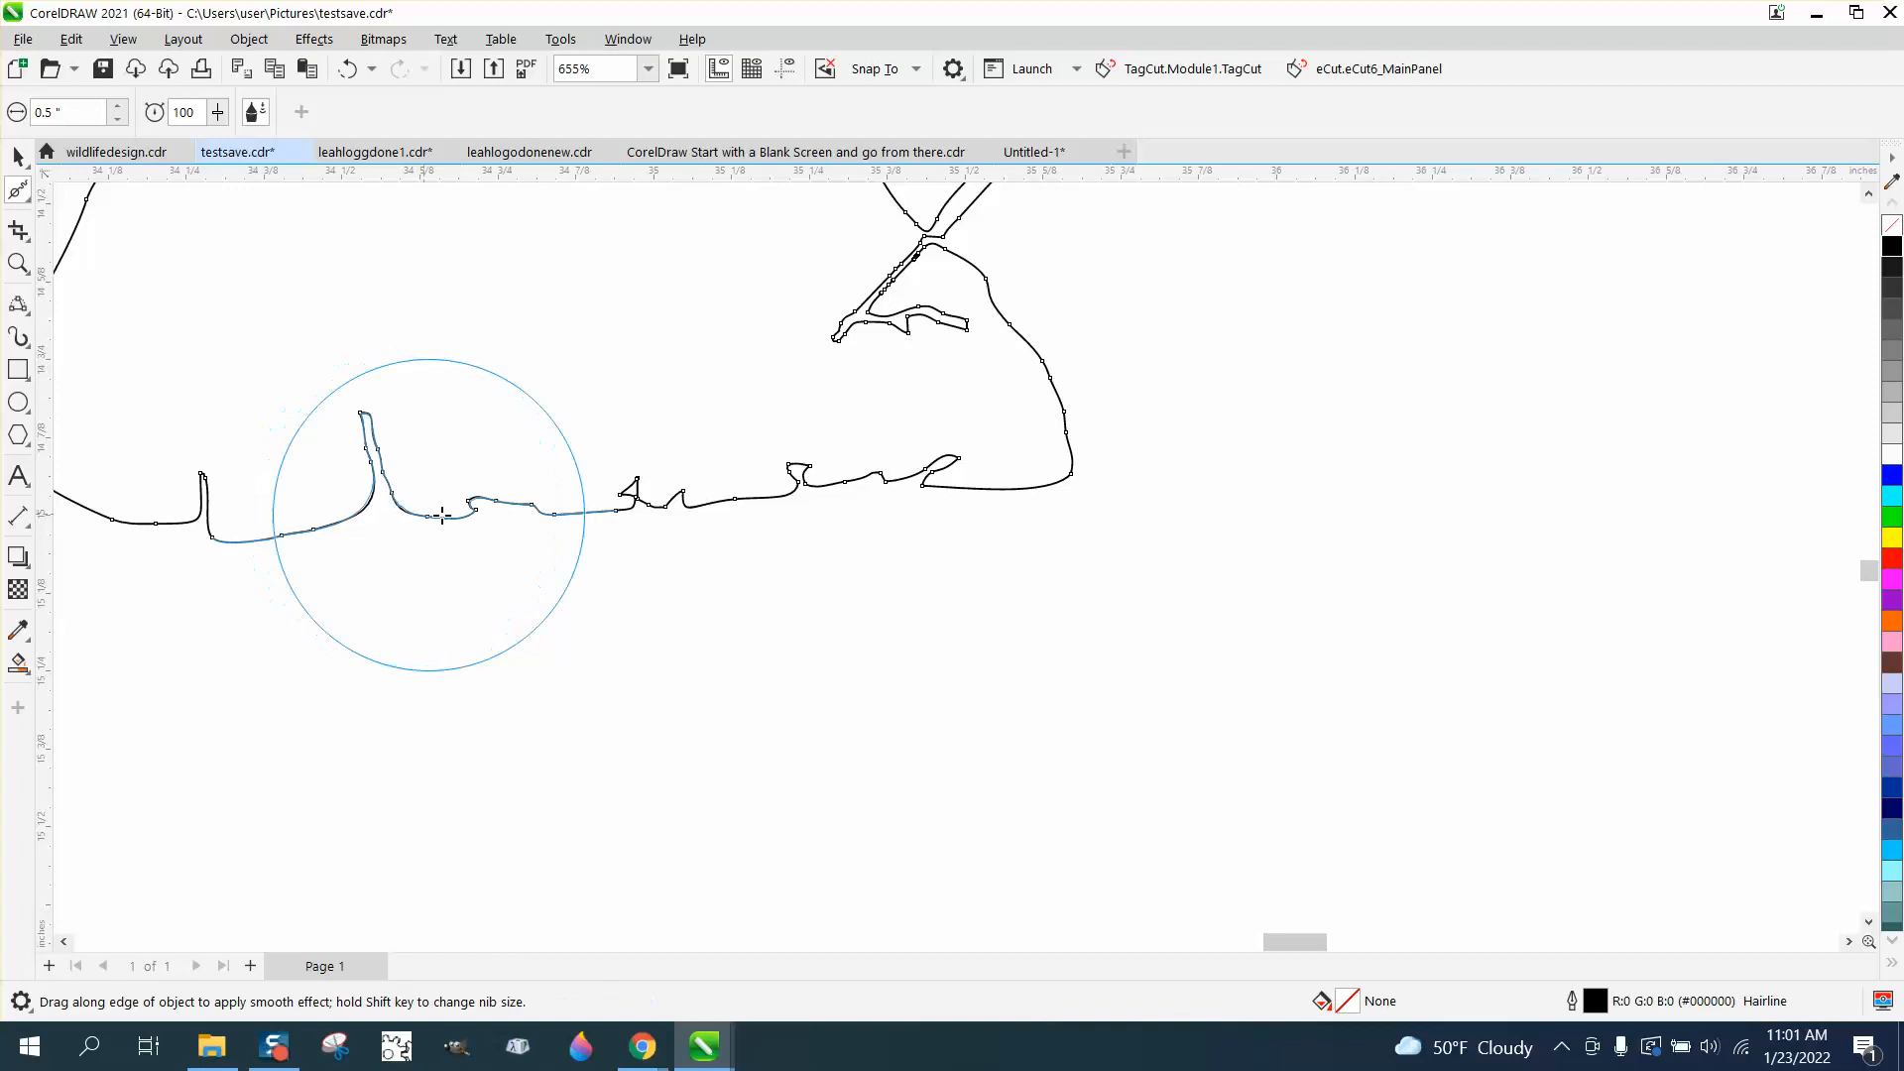
mouse_move(442, 515)
left_mouse_down()
mouse_move(799, 519)
mouse_move(277, 532)
mouse_move(920, 537)
left_mouse_up()
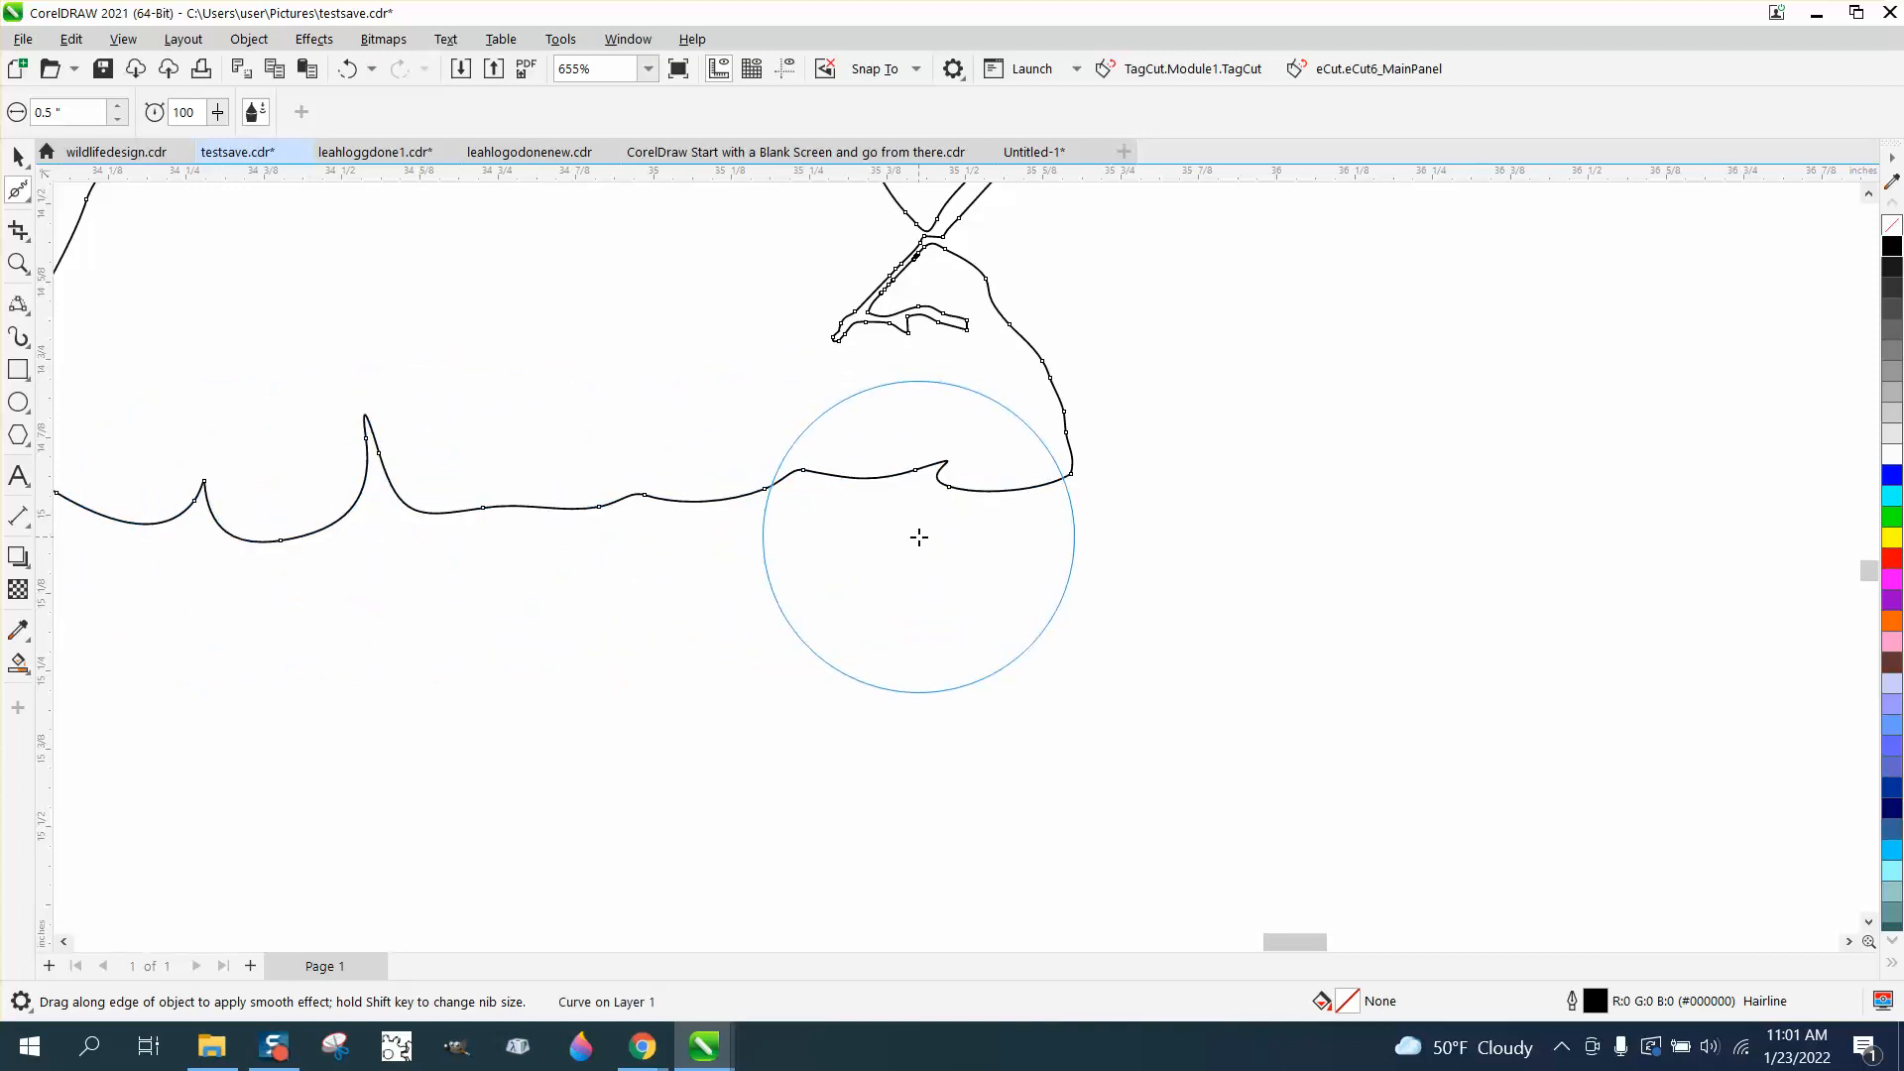
scroll(920, 536, "down", 3)
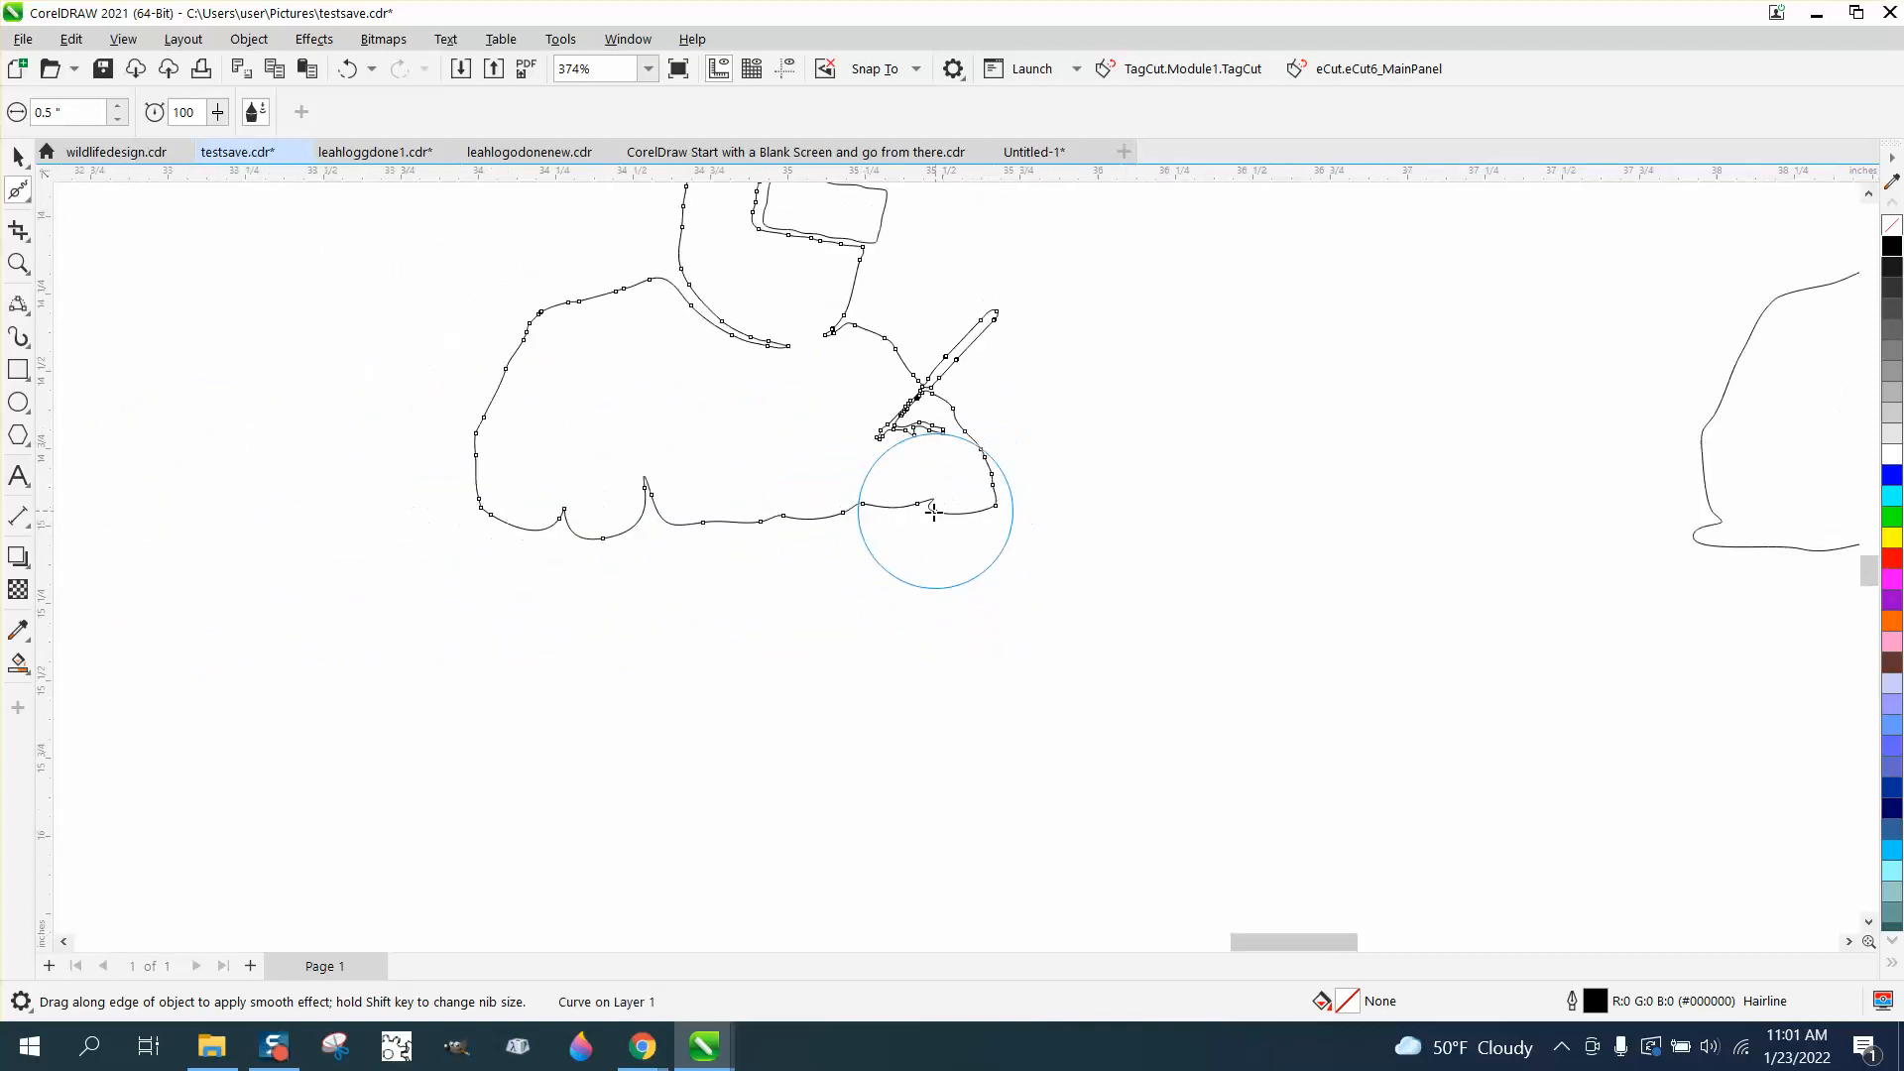
scroll(933, 512, "down", 2)
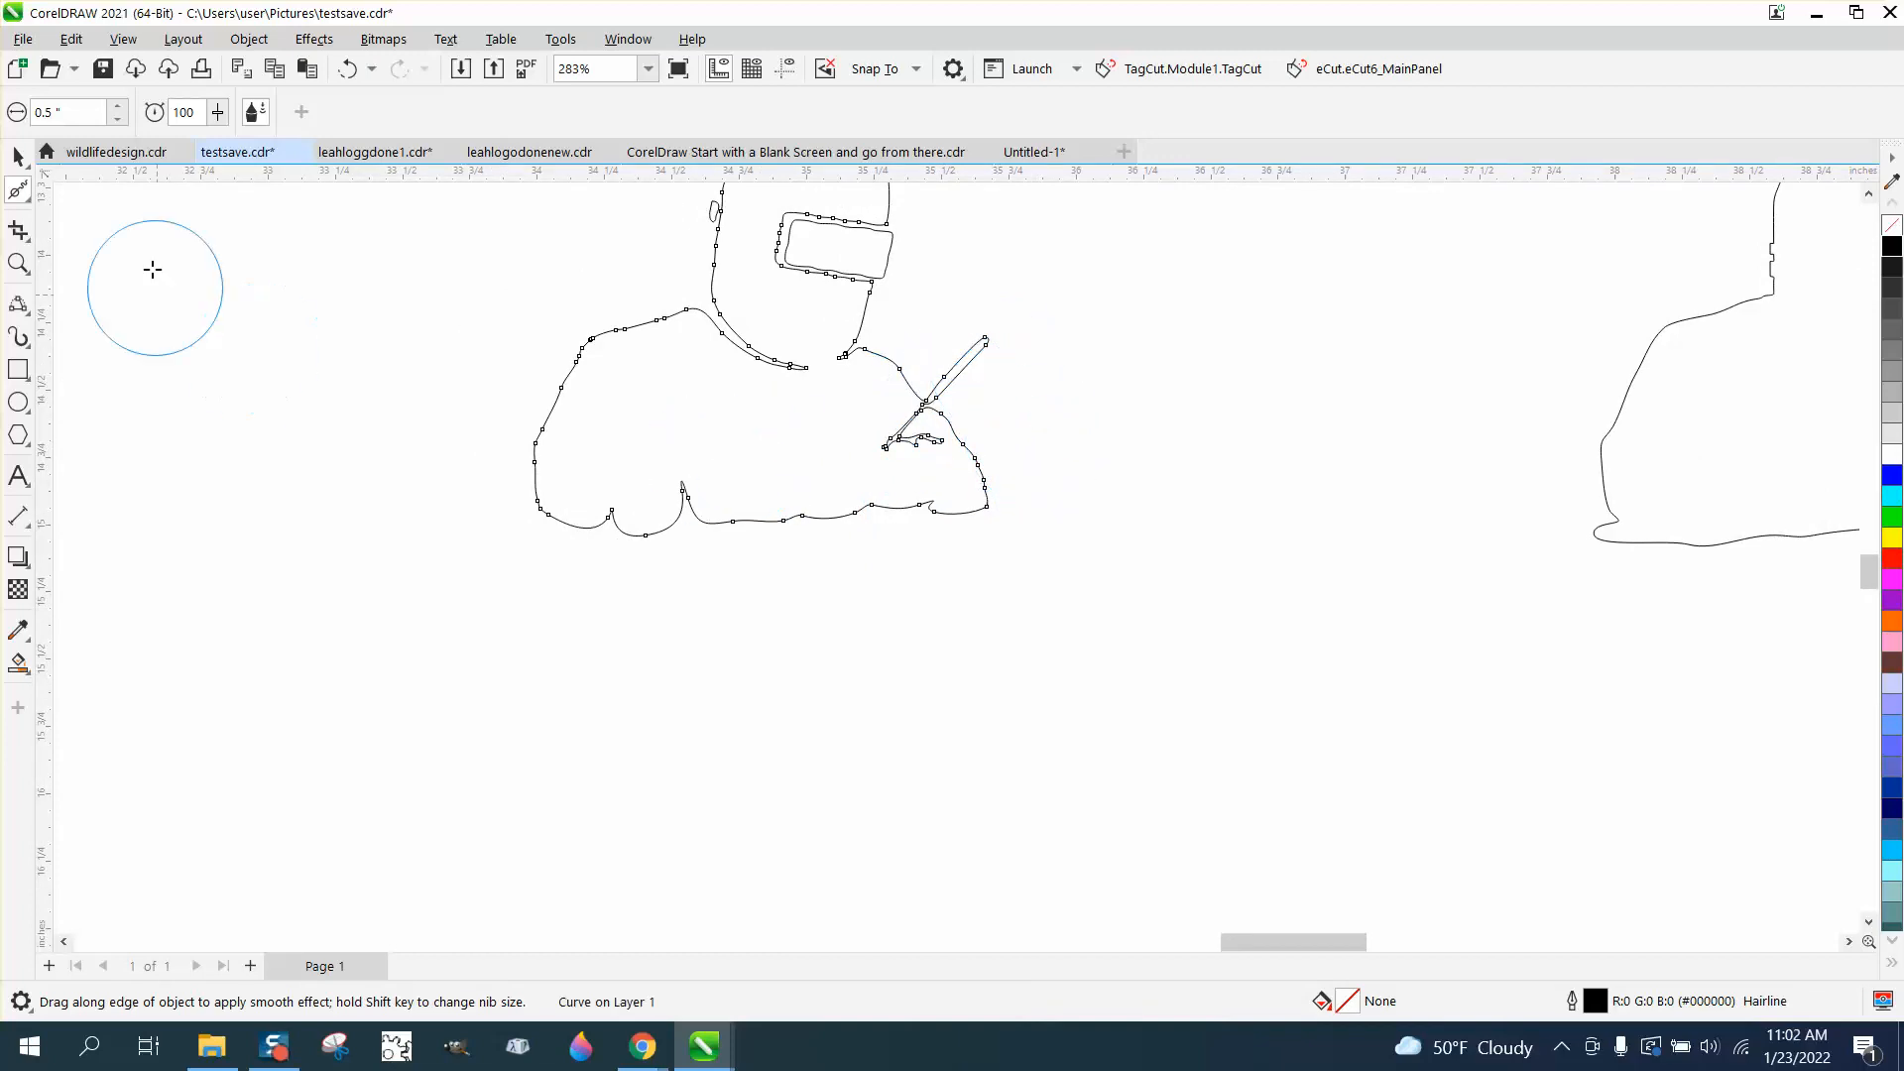
Move the smoothed outer silhouette curve 4 inches back to the left, around the inner welder outline.
left_click(18, 156)
scroll(397, 615, "down", 2)
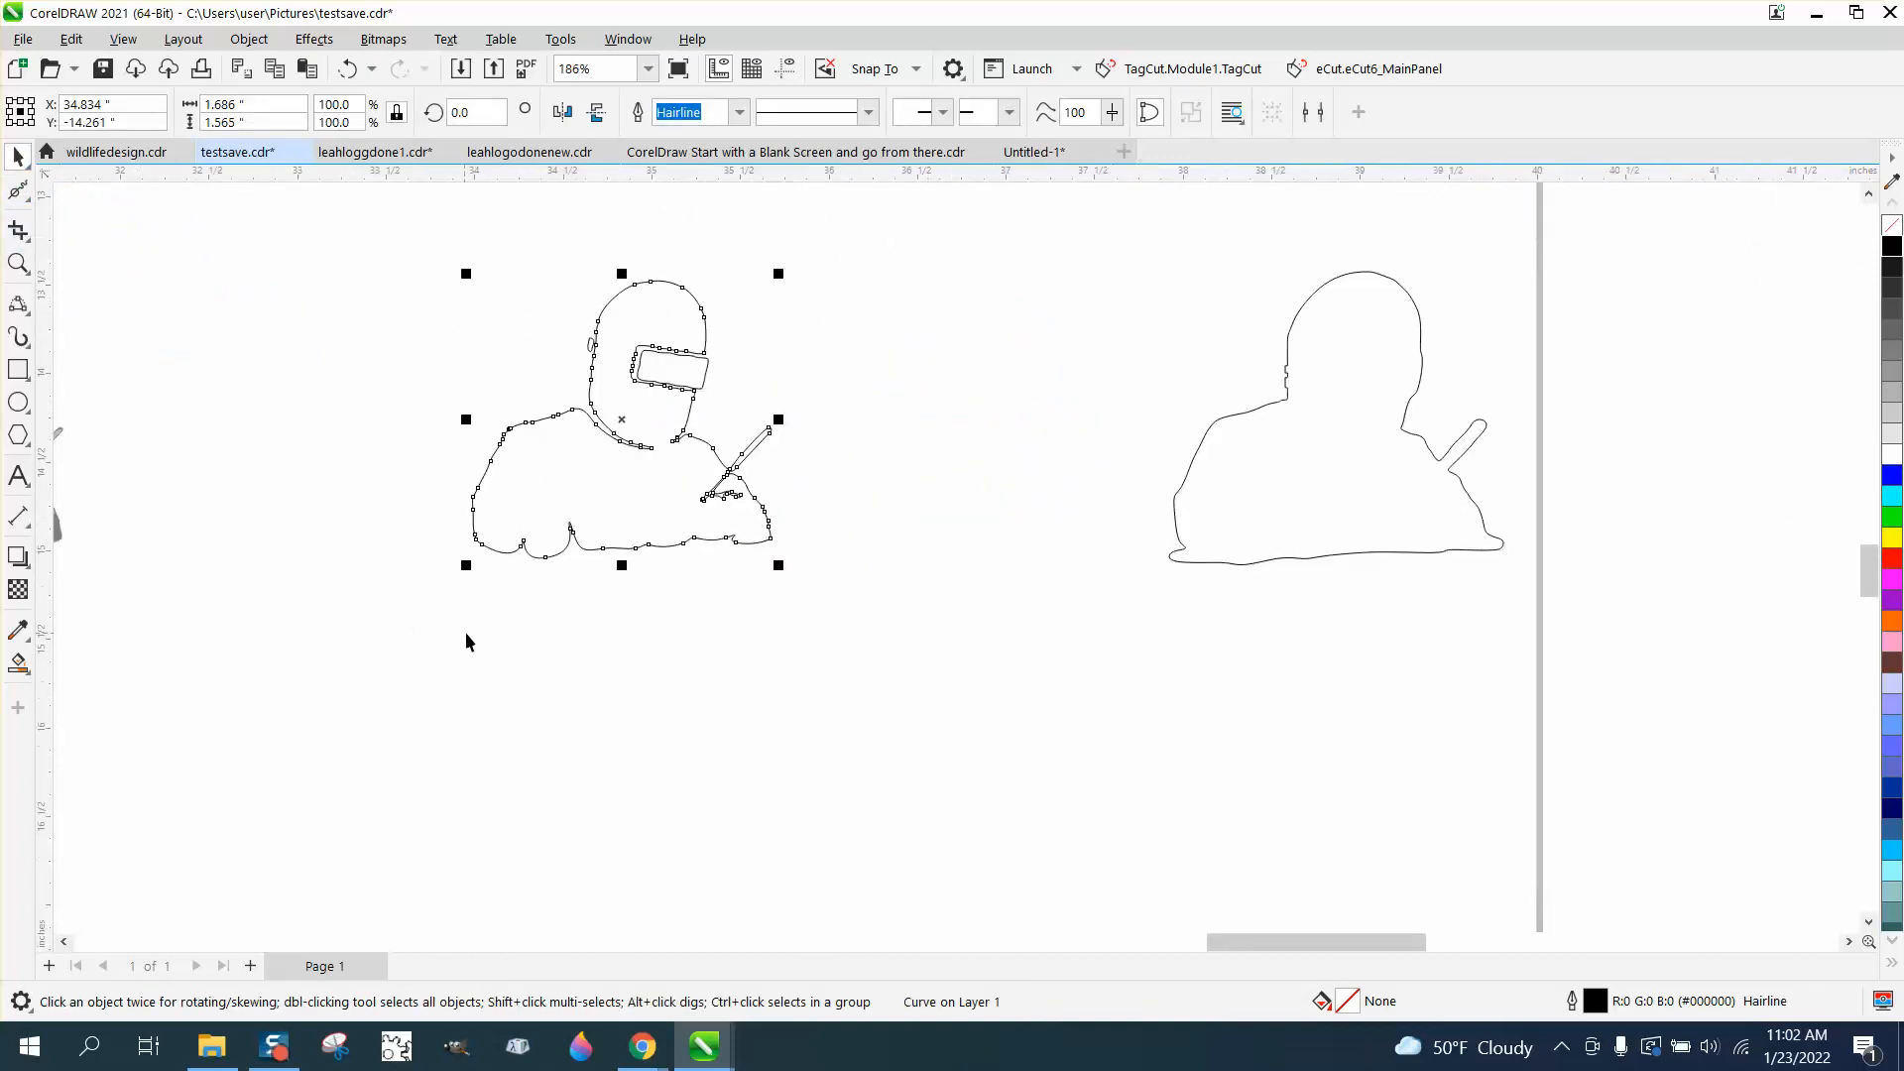
left_click(1227, 512)
key("Left")
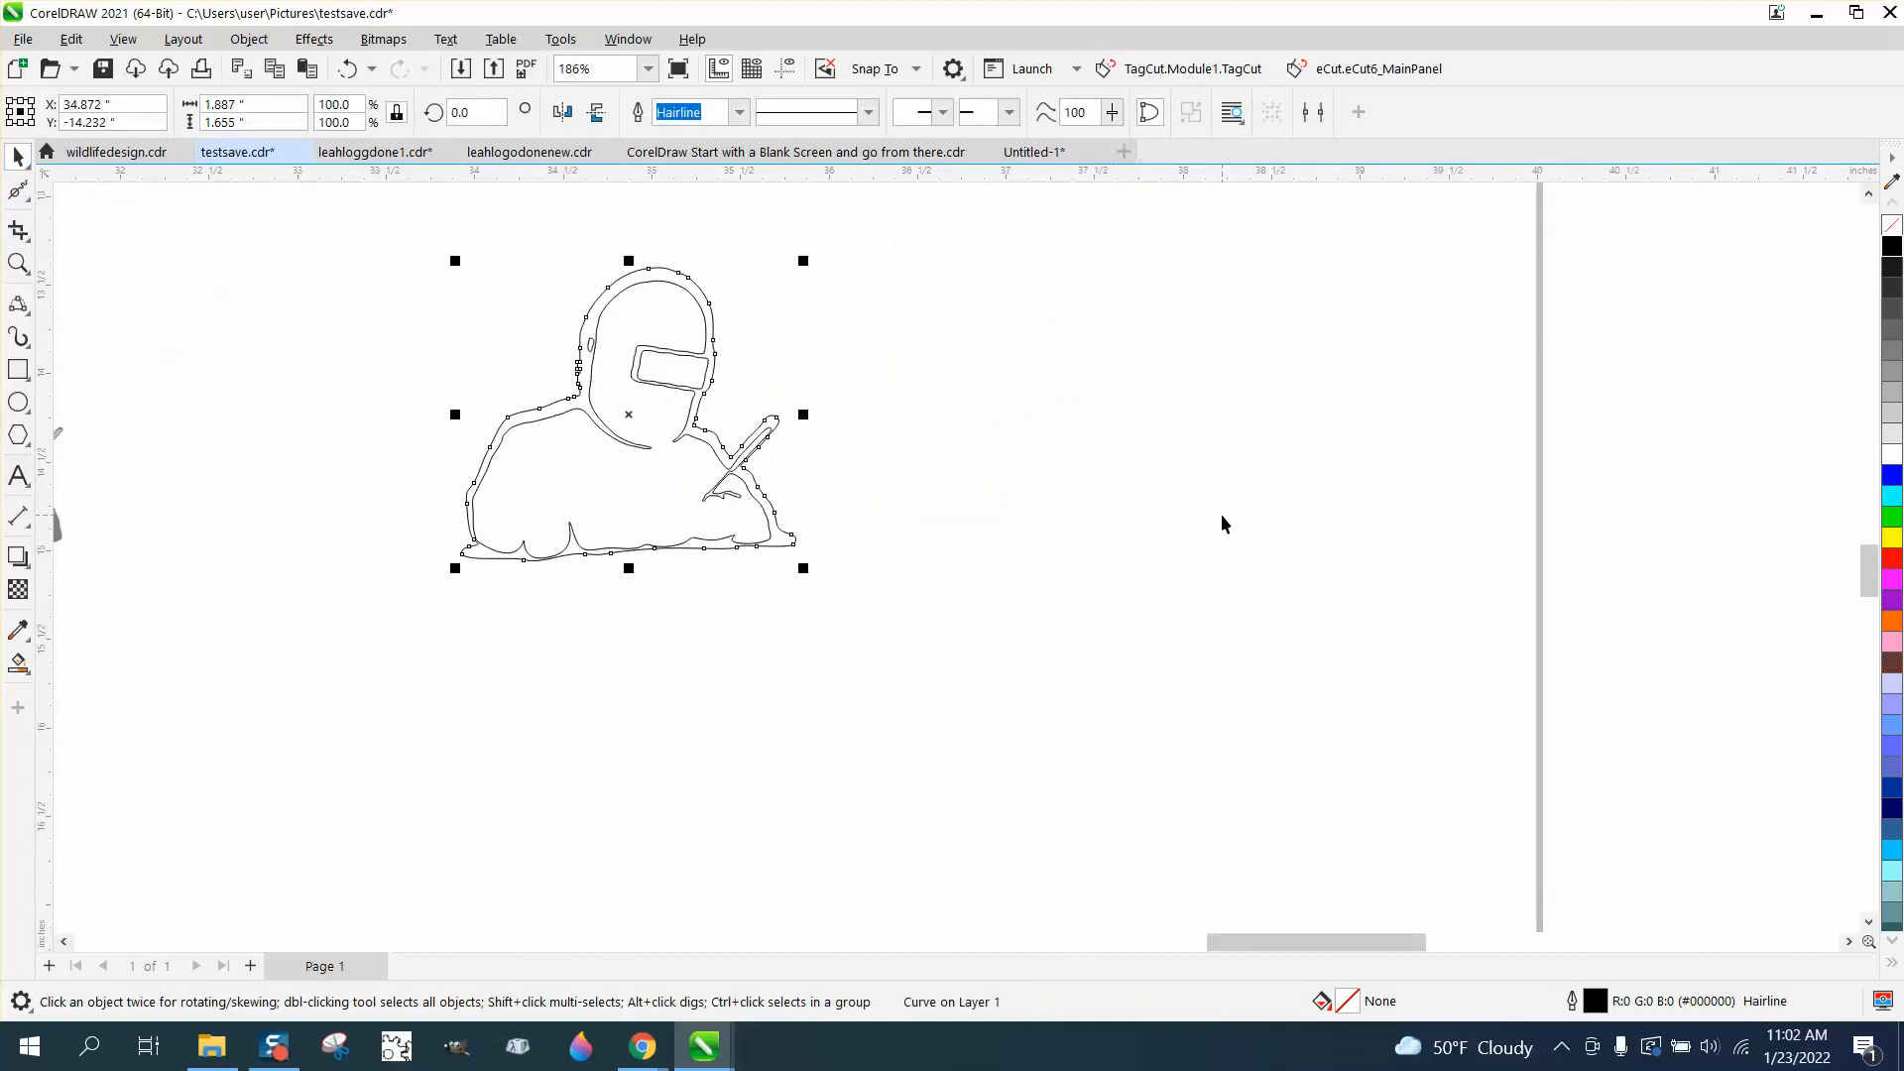
Smart-fill the region between the outer and inner welder outlines with black and no outline, and check the filled helmet edge.
left_click(19, 664)
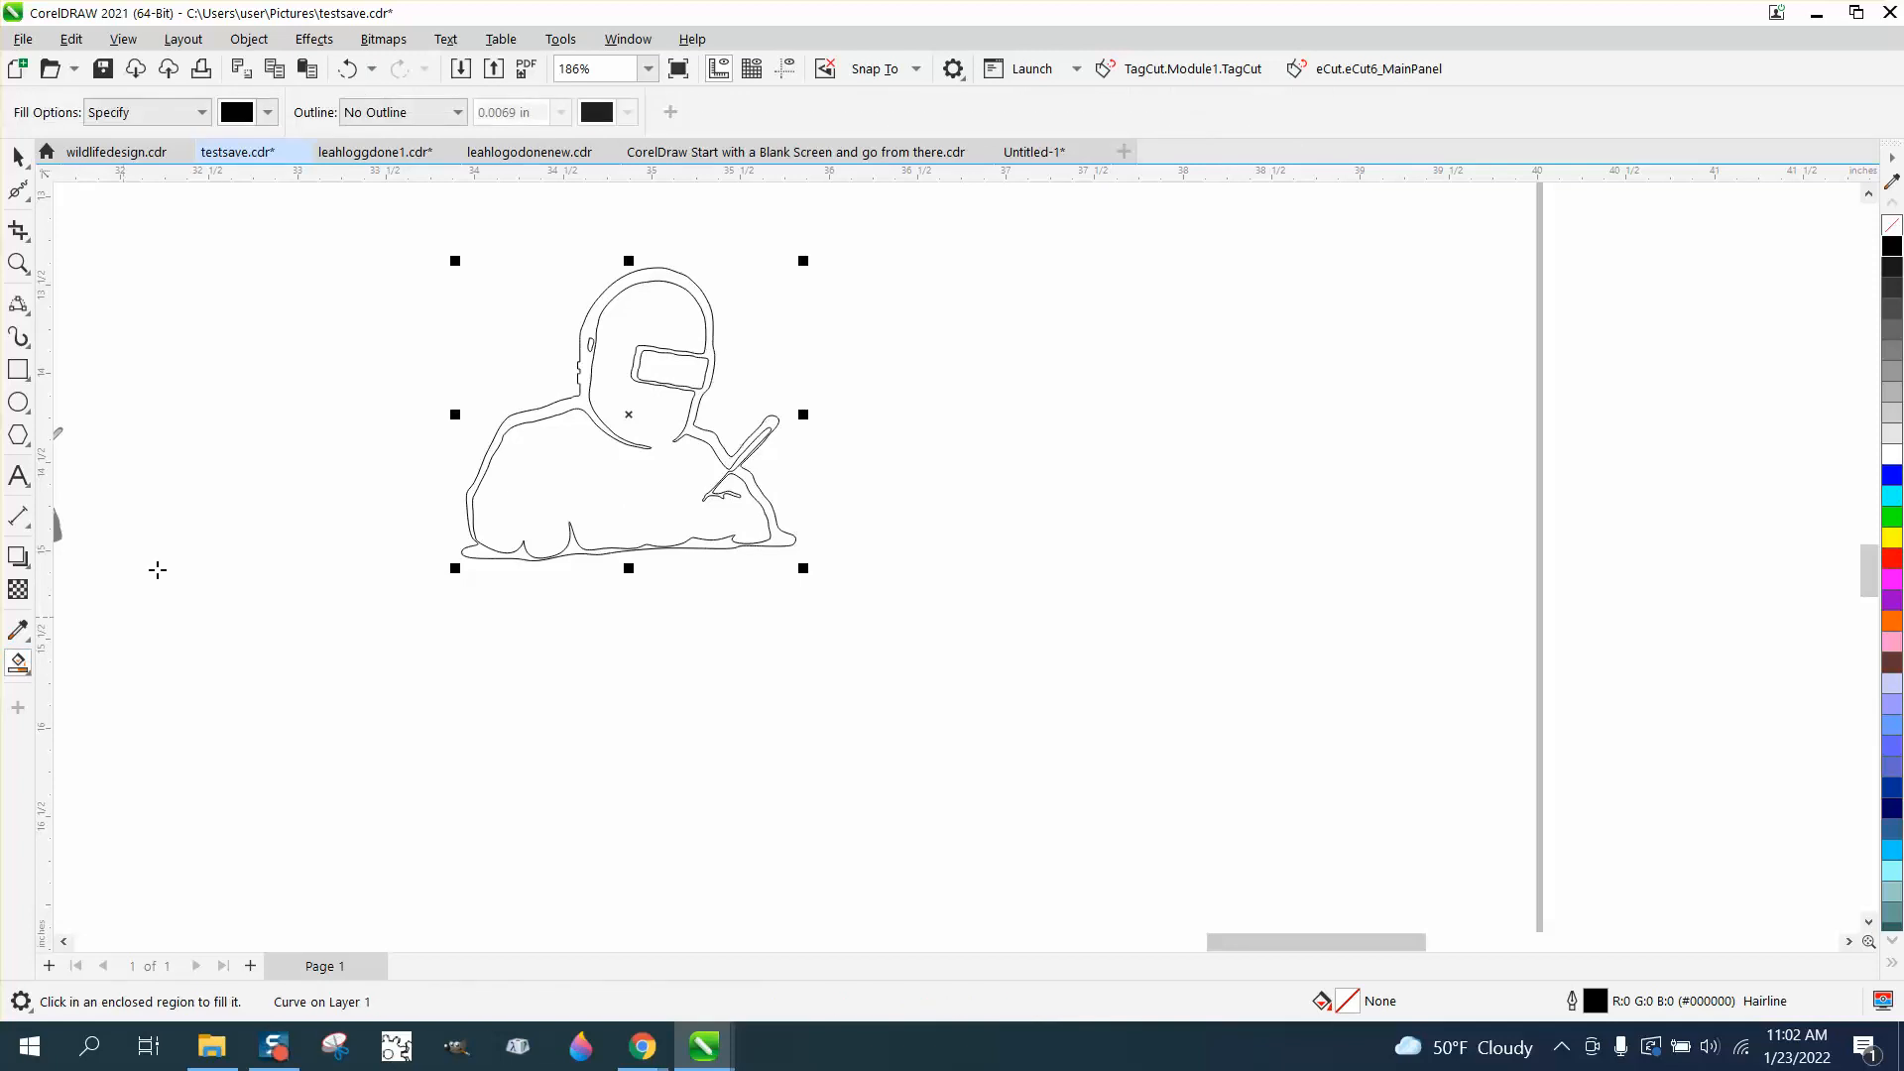
left_click(581, 404)
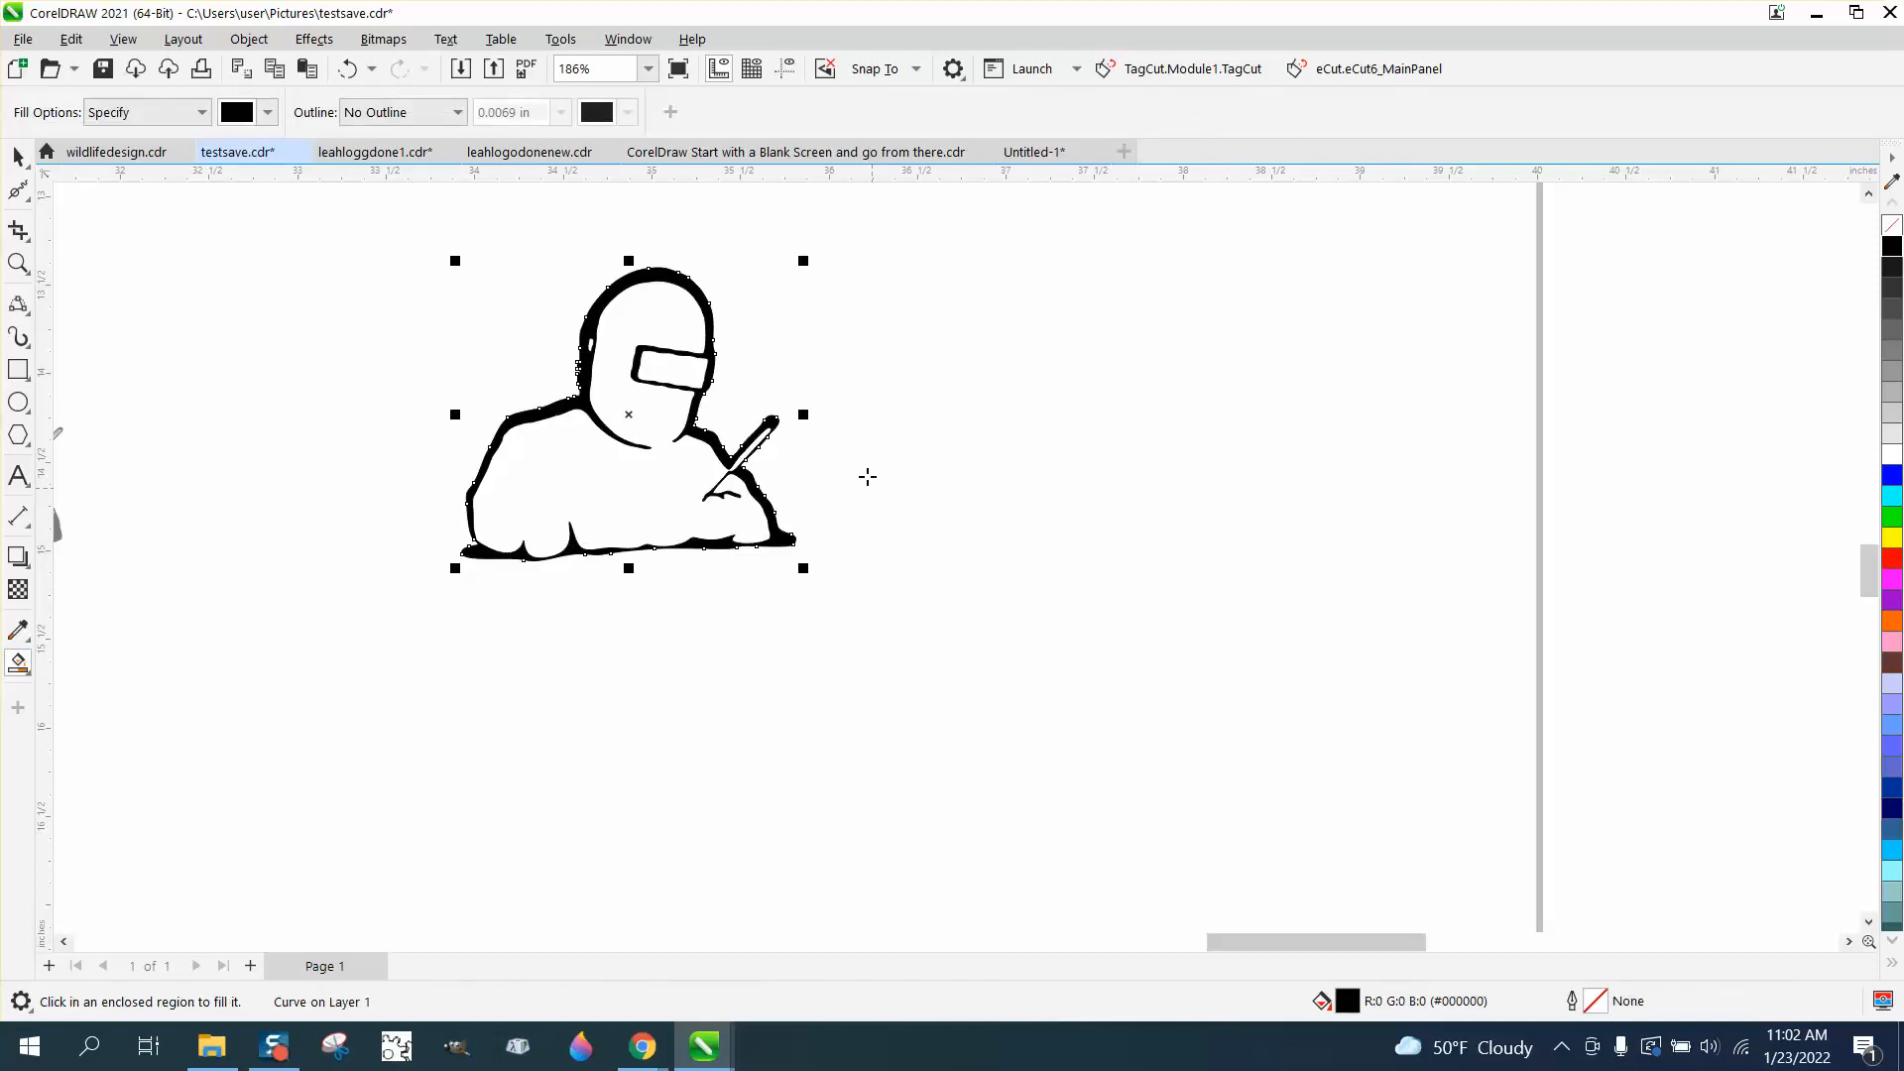
left_click(18, 157)
scroll(761, 474, "down", 1)
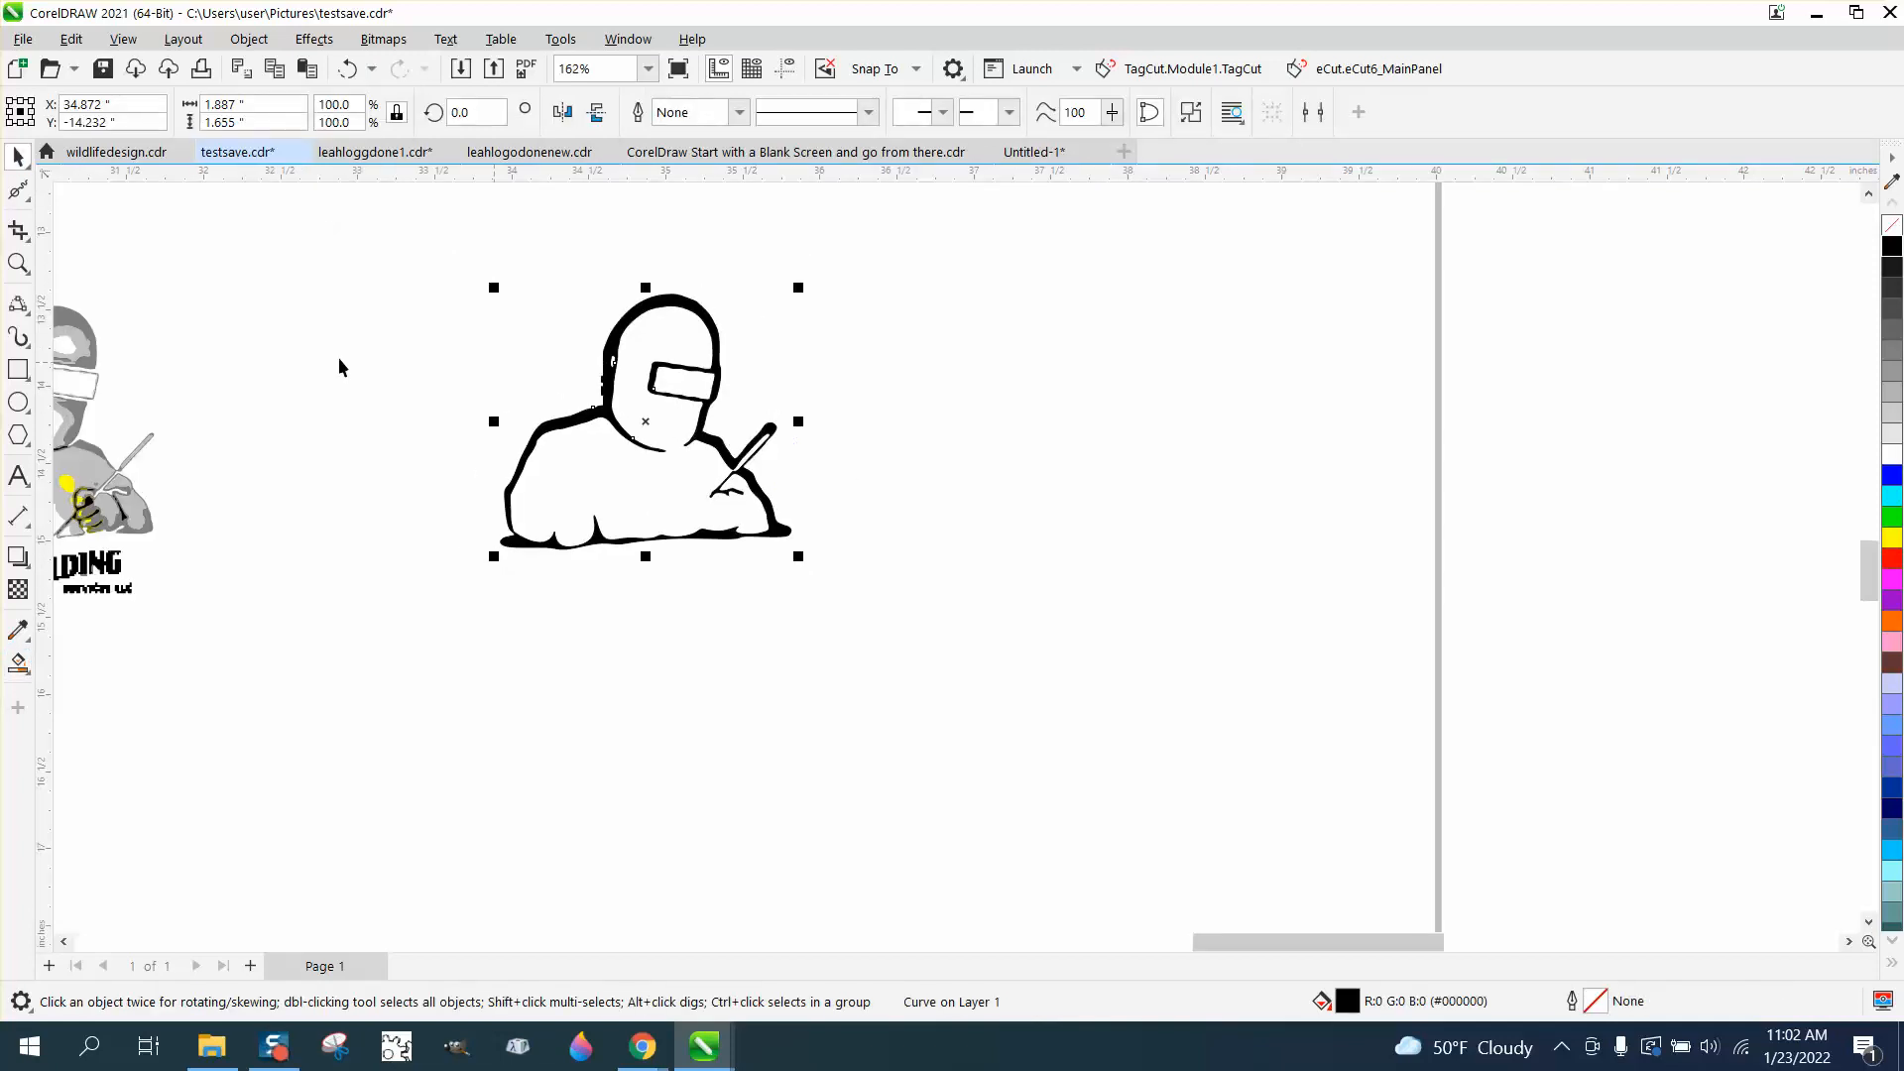
left_click(18, 263)
left_click_drag(598, 300, 777, 368)
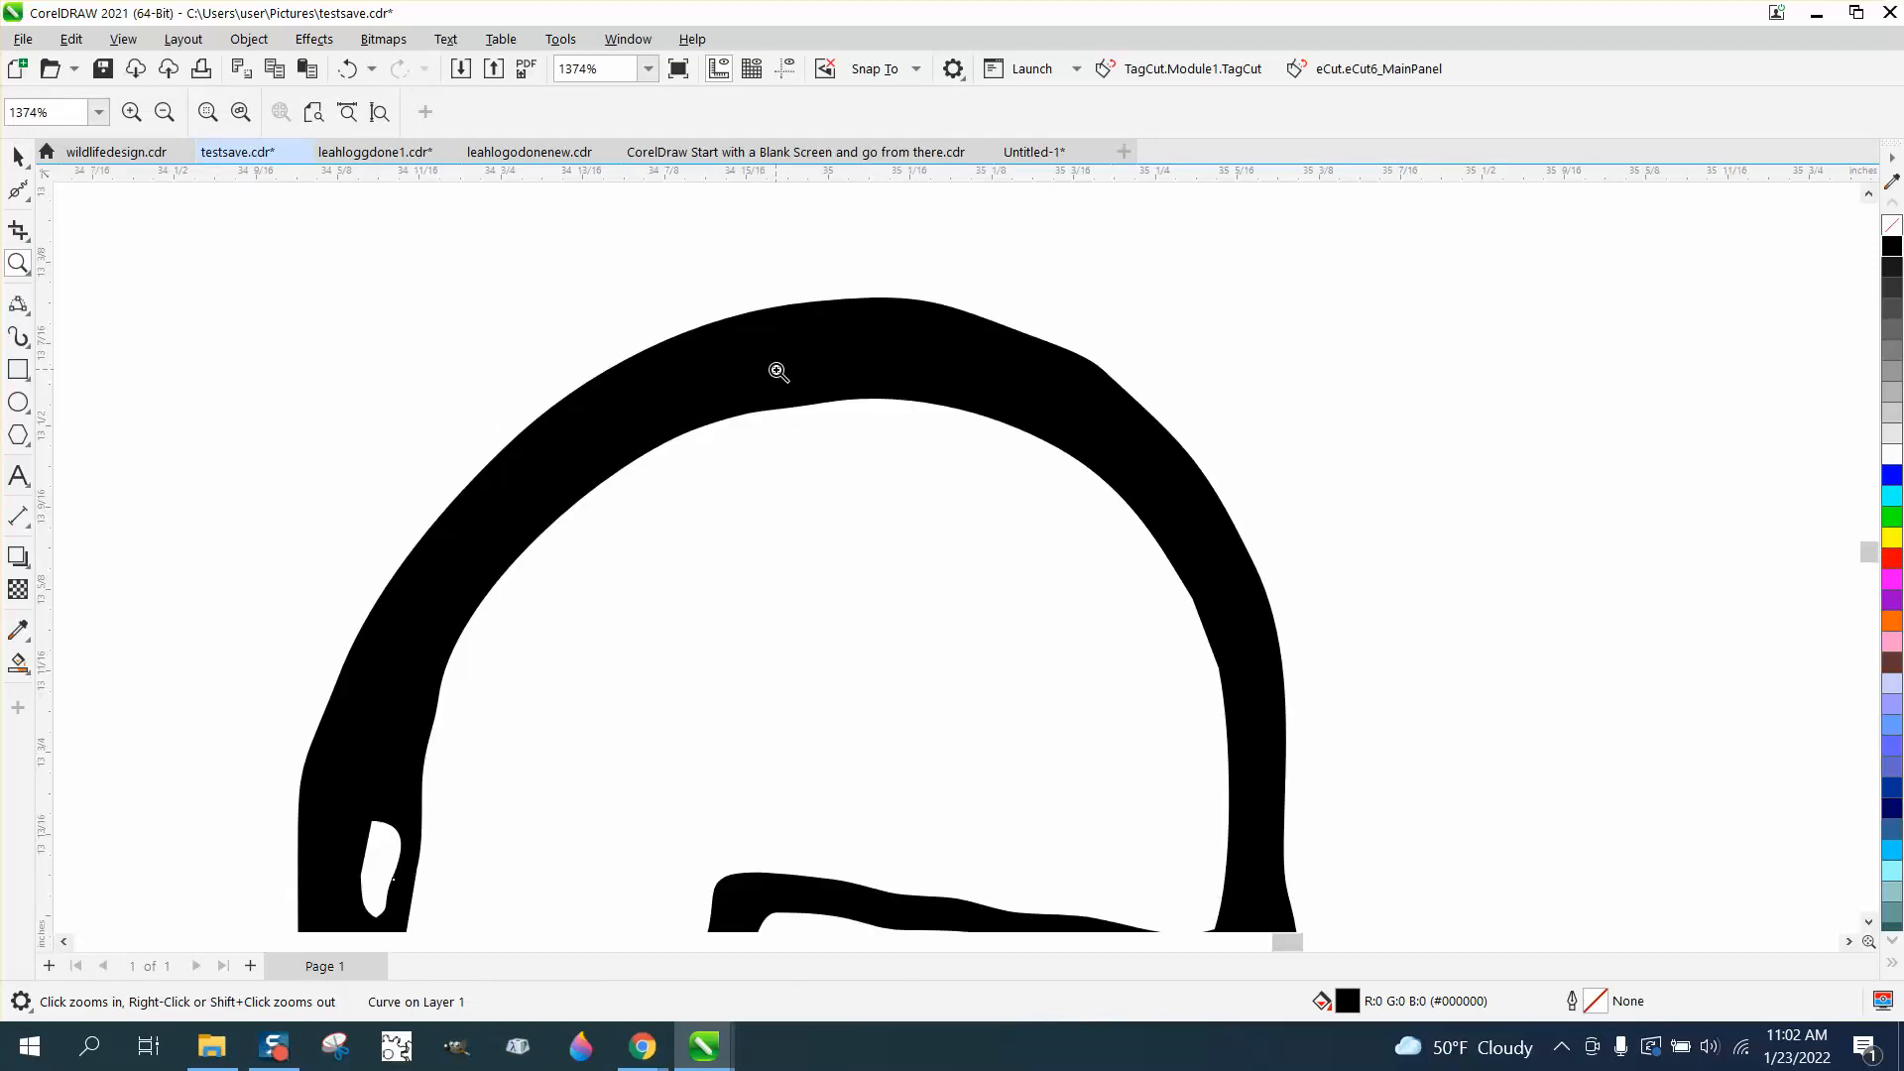
scroll(812, 377, "down", 11)
scroll(1054, 425, "down", 4)
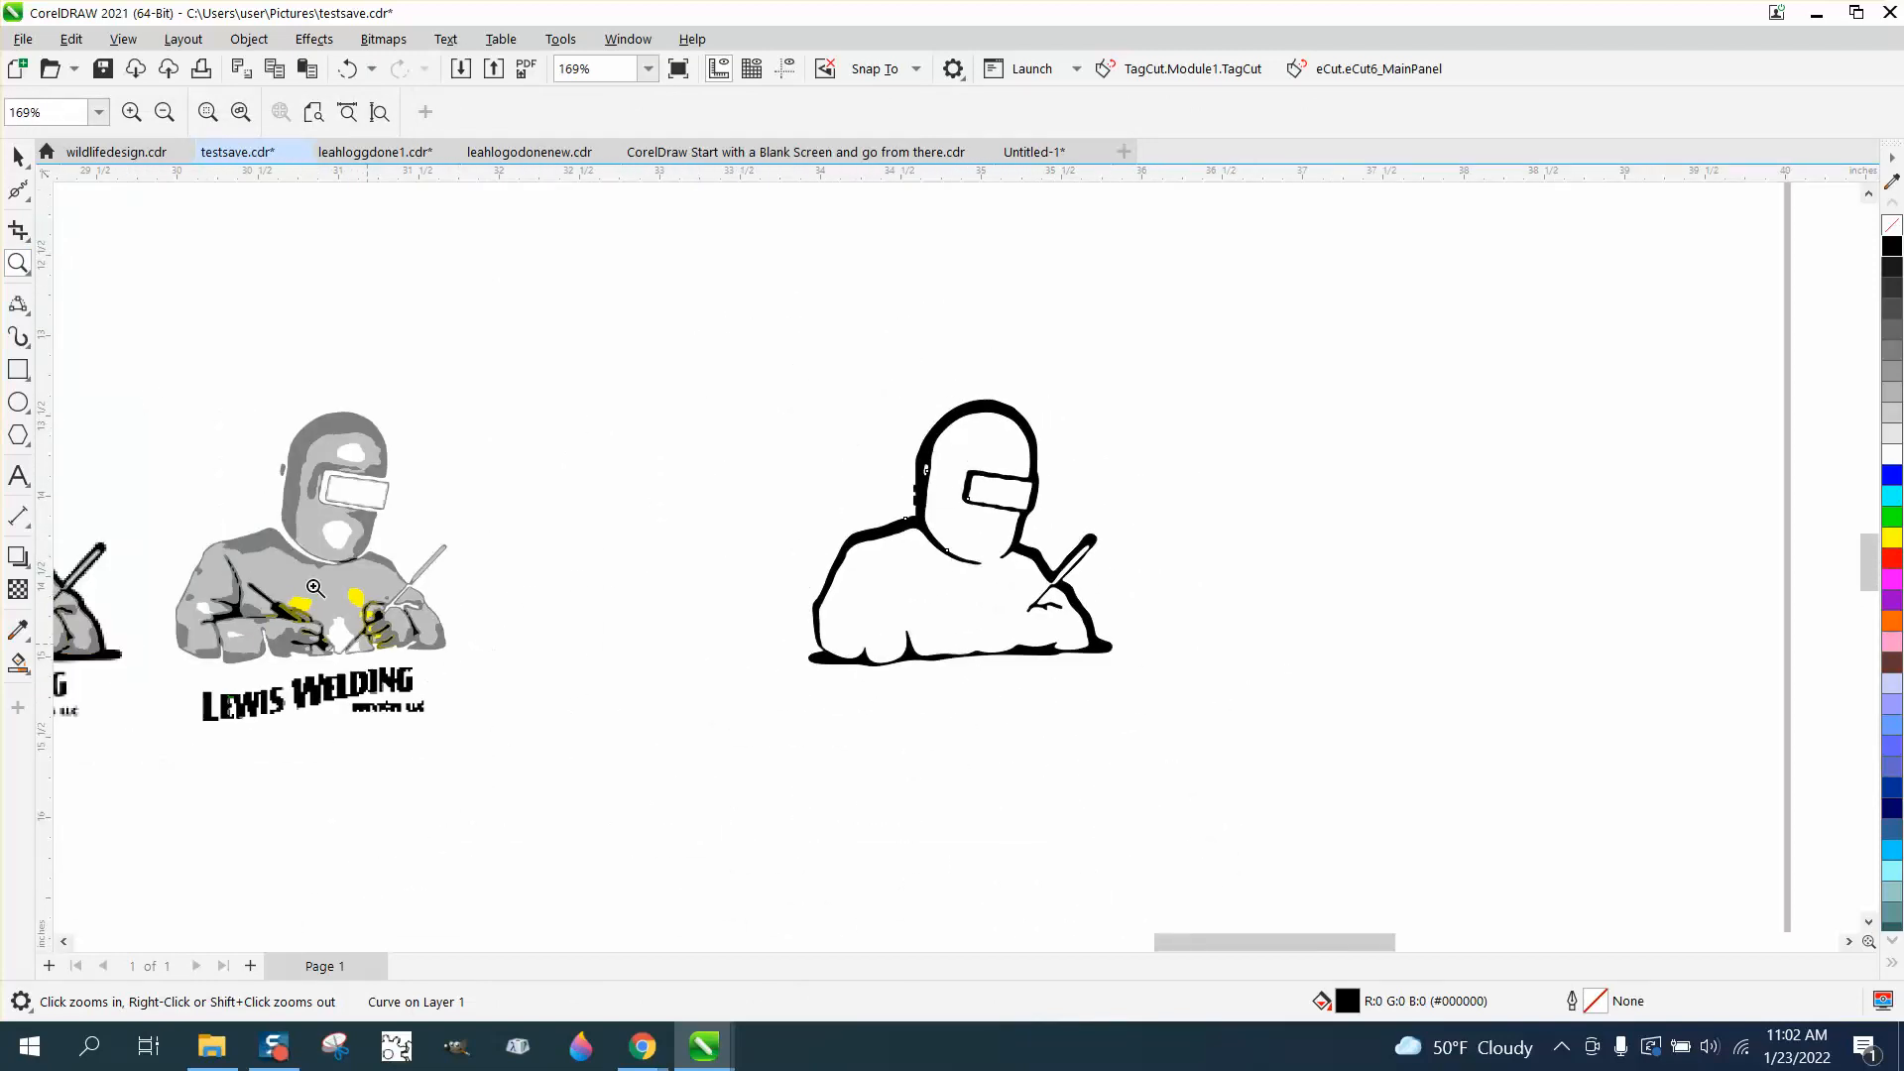
Delete all the Lewis Welding lettering below the grey traced welder.
left_click(18, 156)
left_click_drag(190, 683, 193, 695)
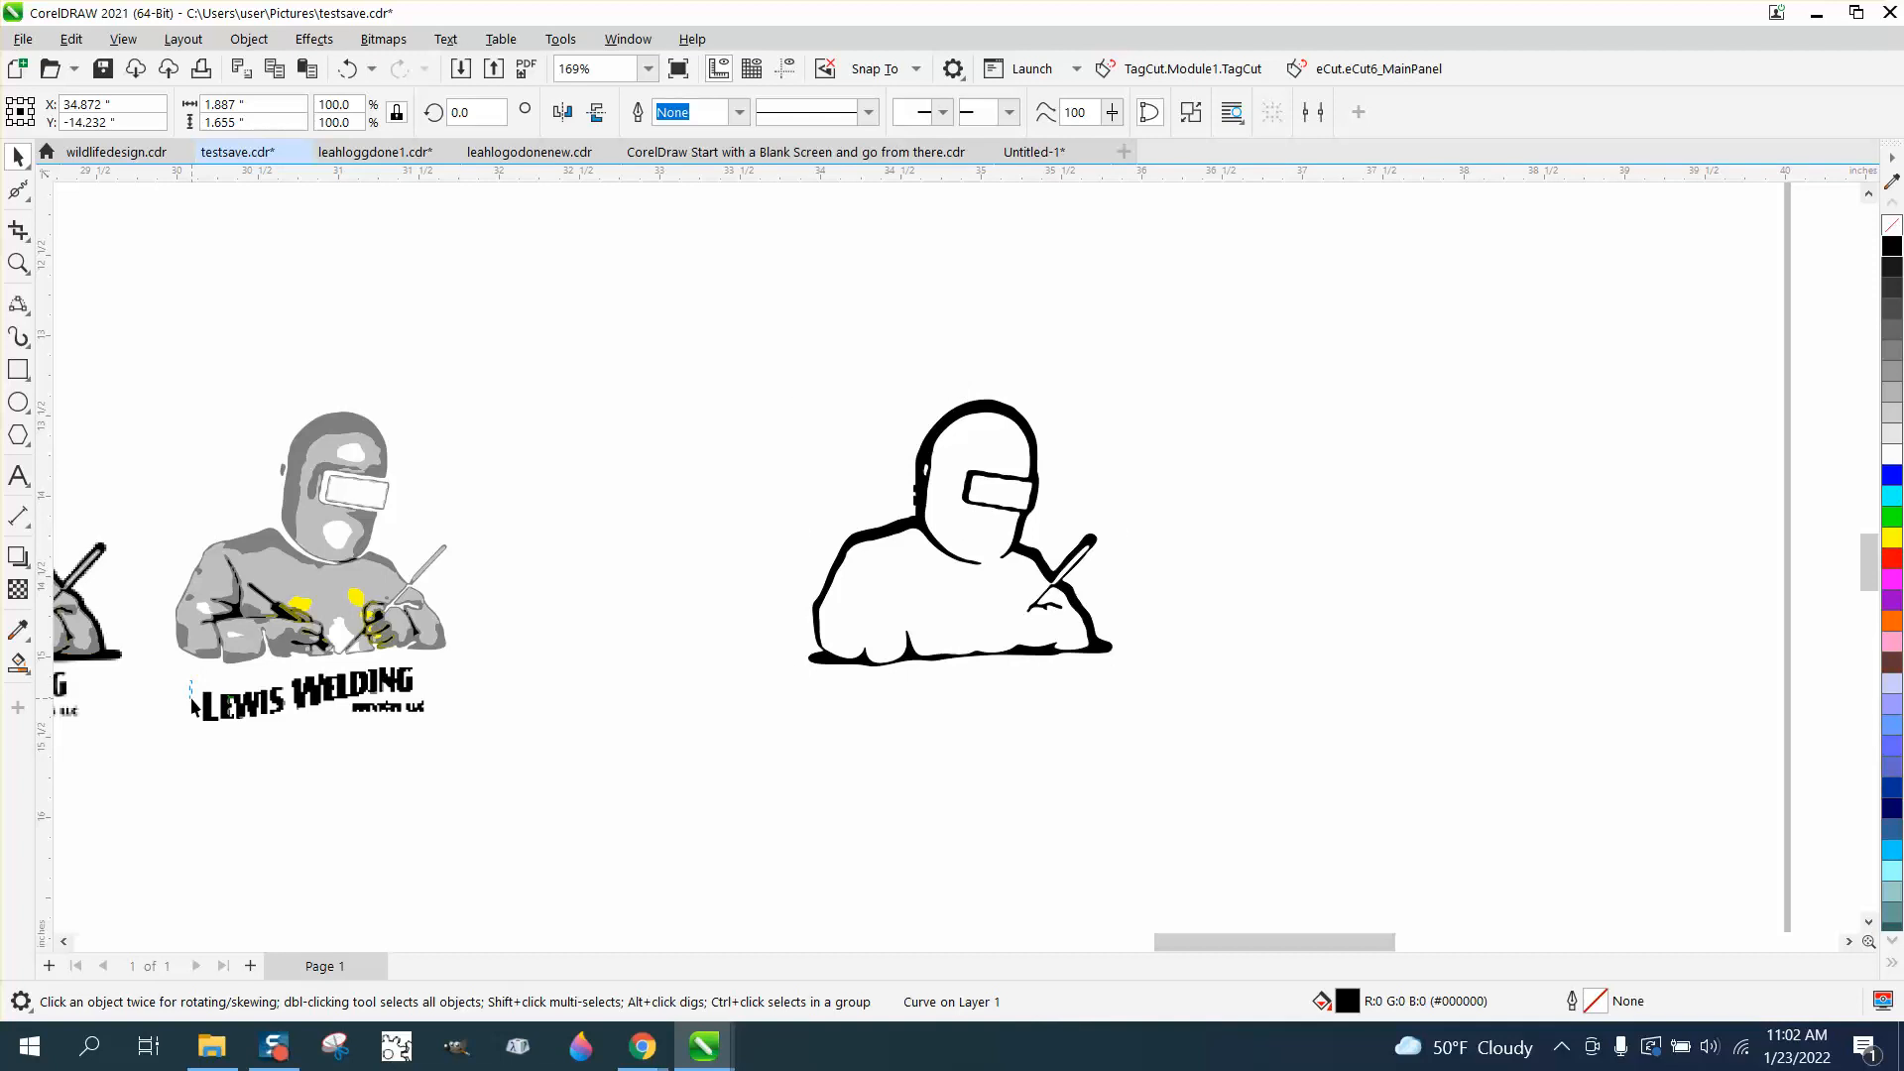
left_click_drag(470, 738, 479, 742)
key("Delete")
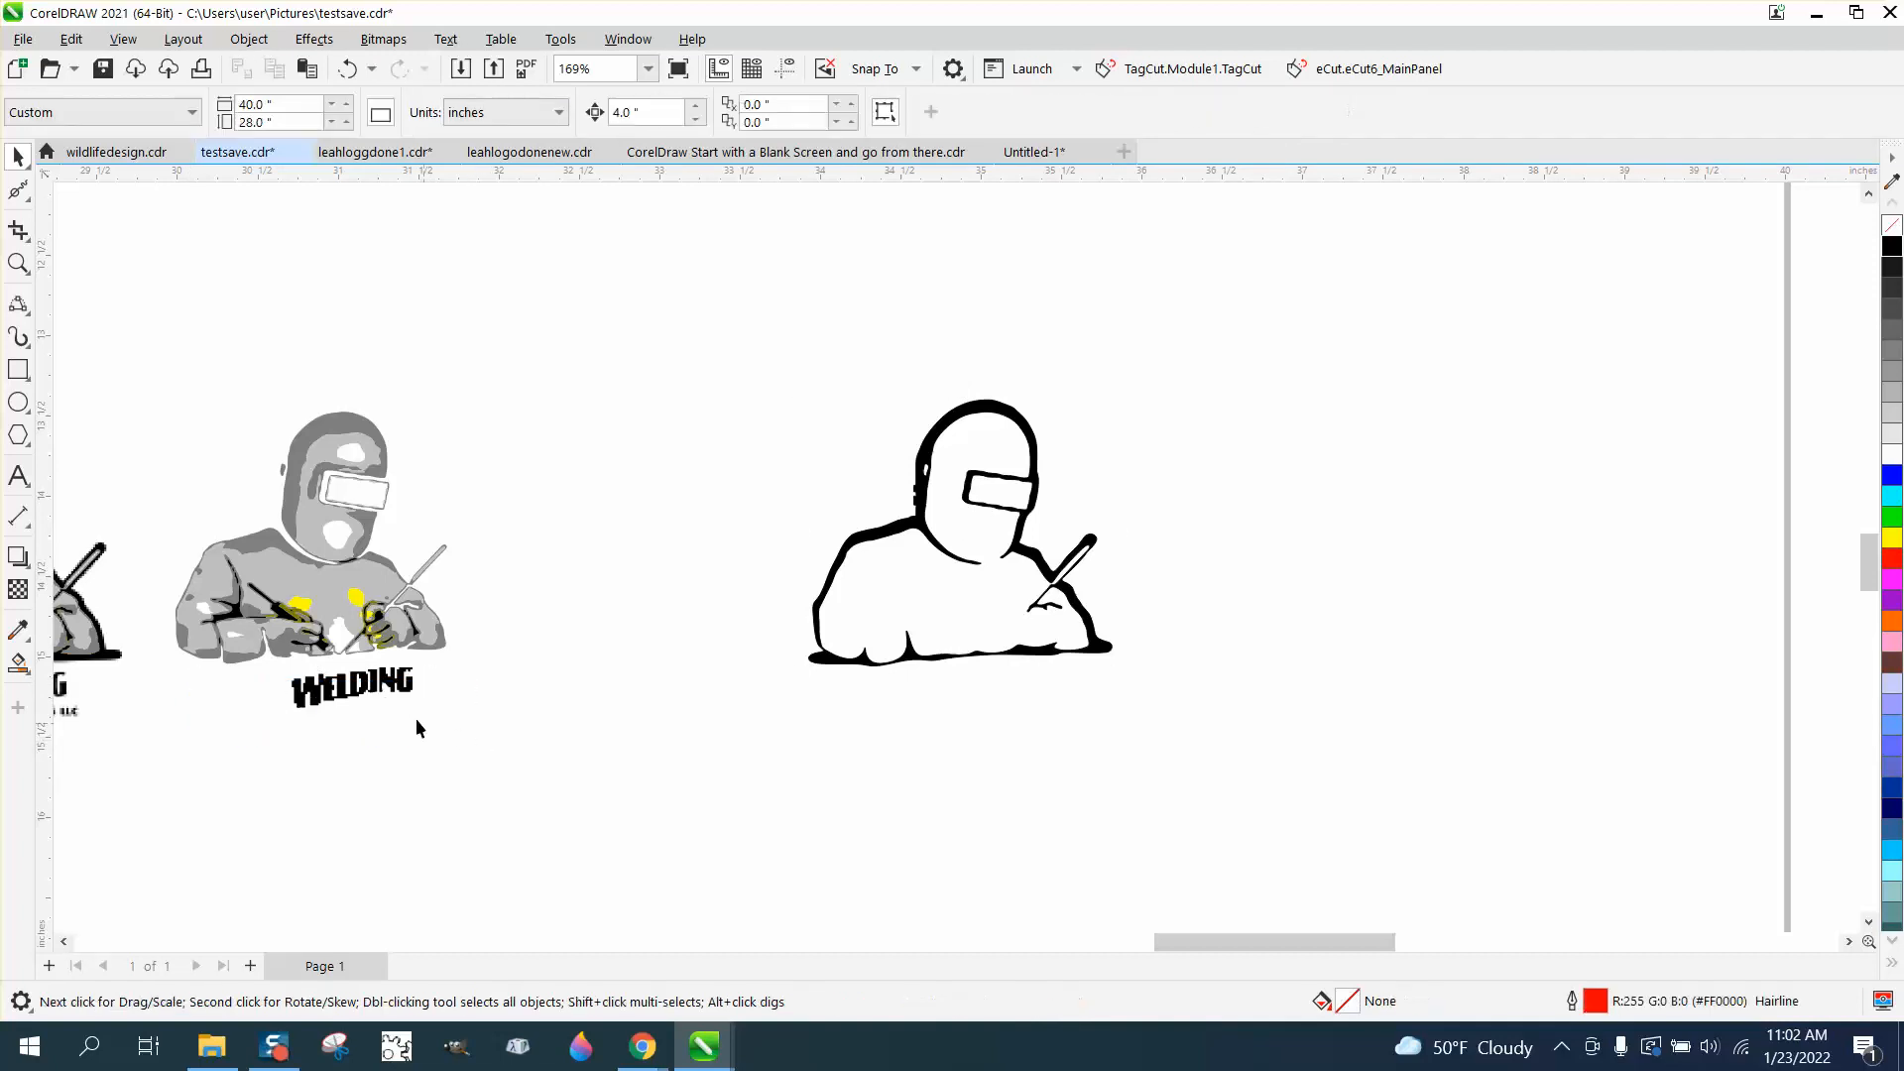
left_click(399, 682)
key("Delete")
left_click_drag(254, 754, 248, 757)
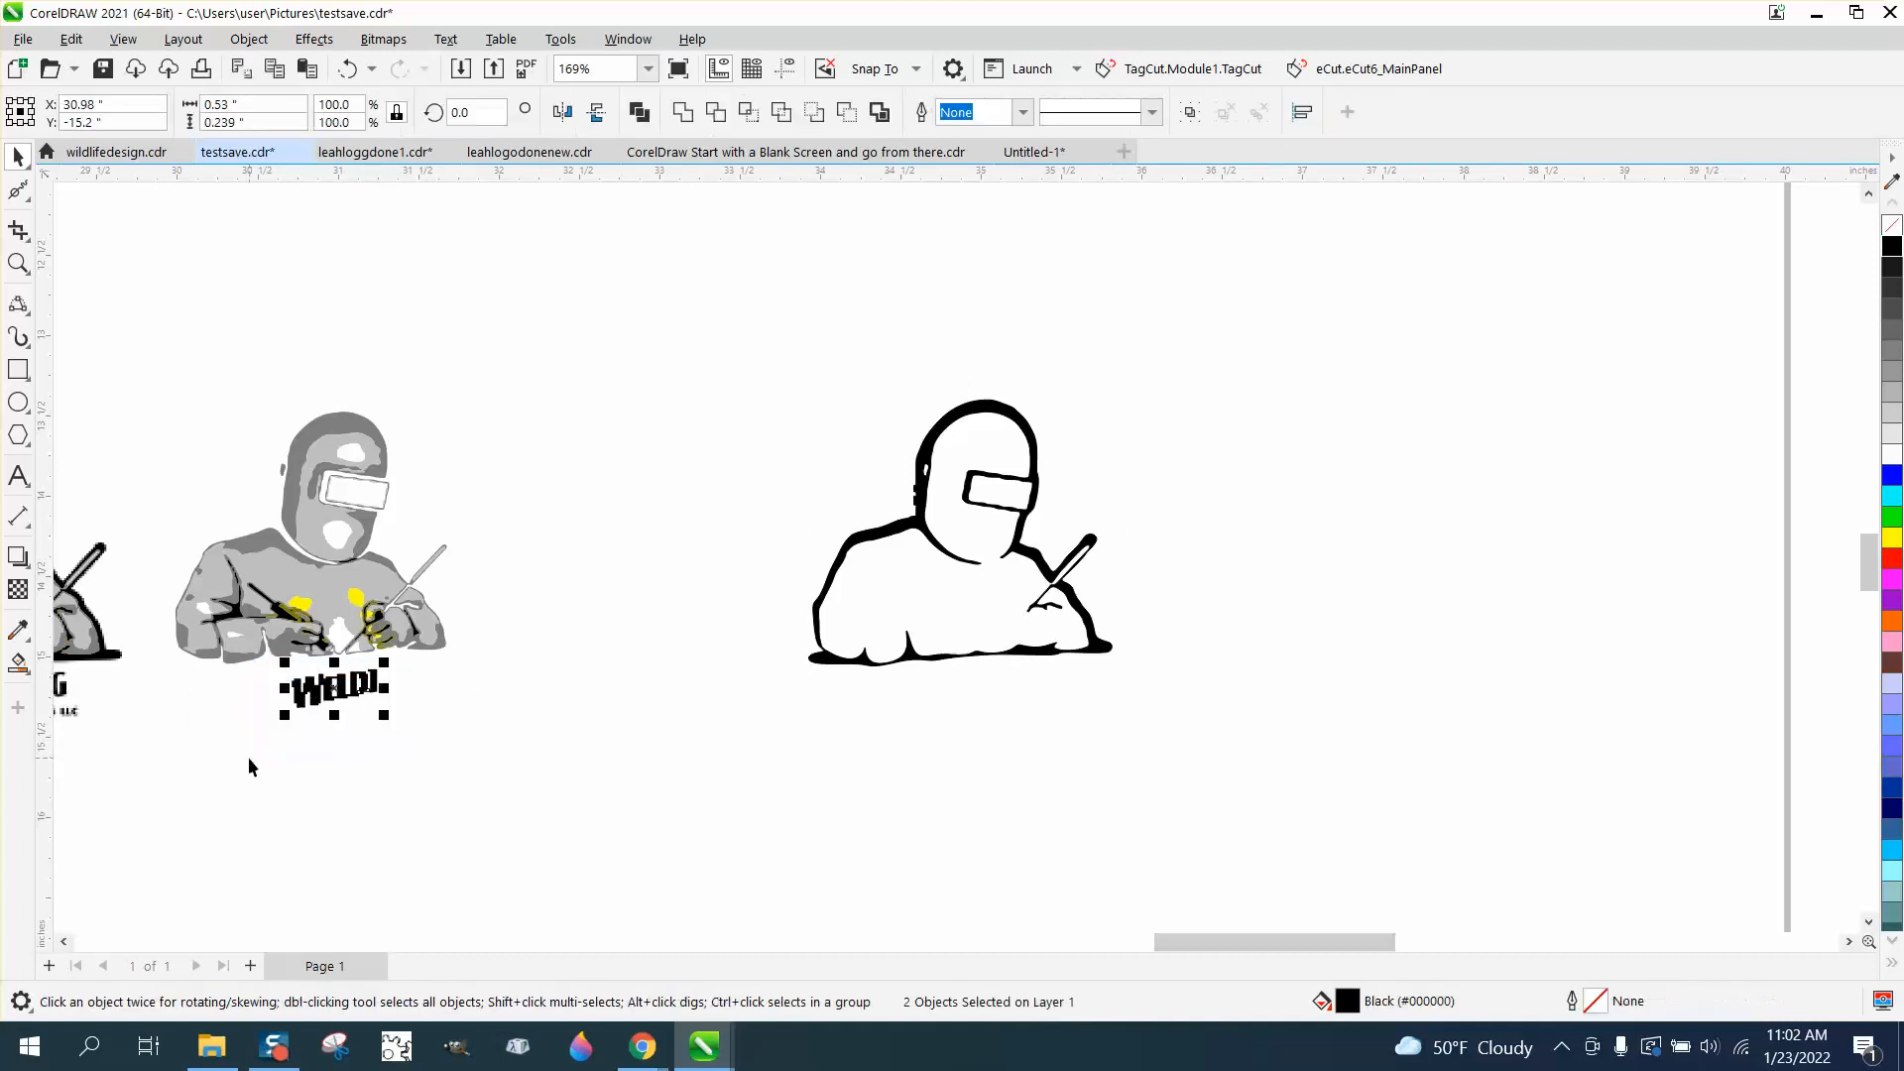
key("Delete")
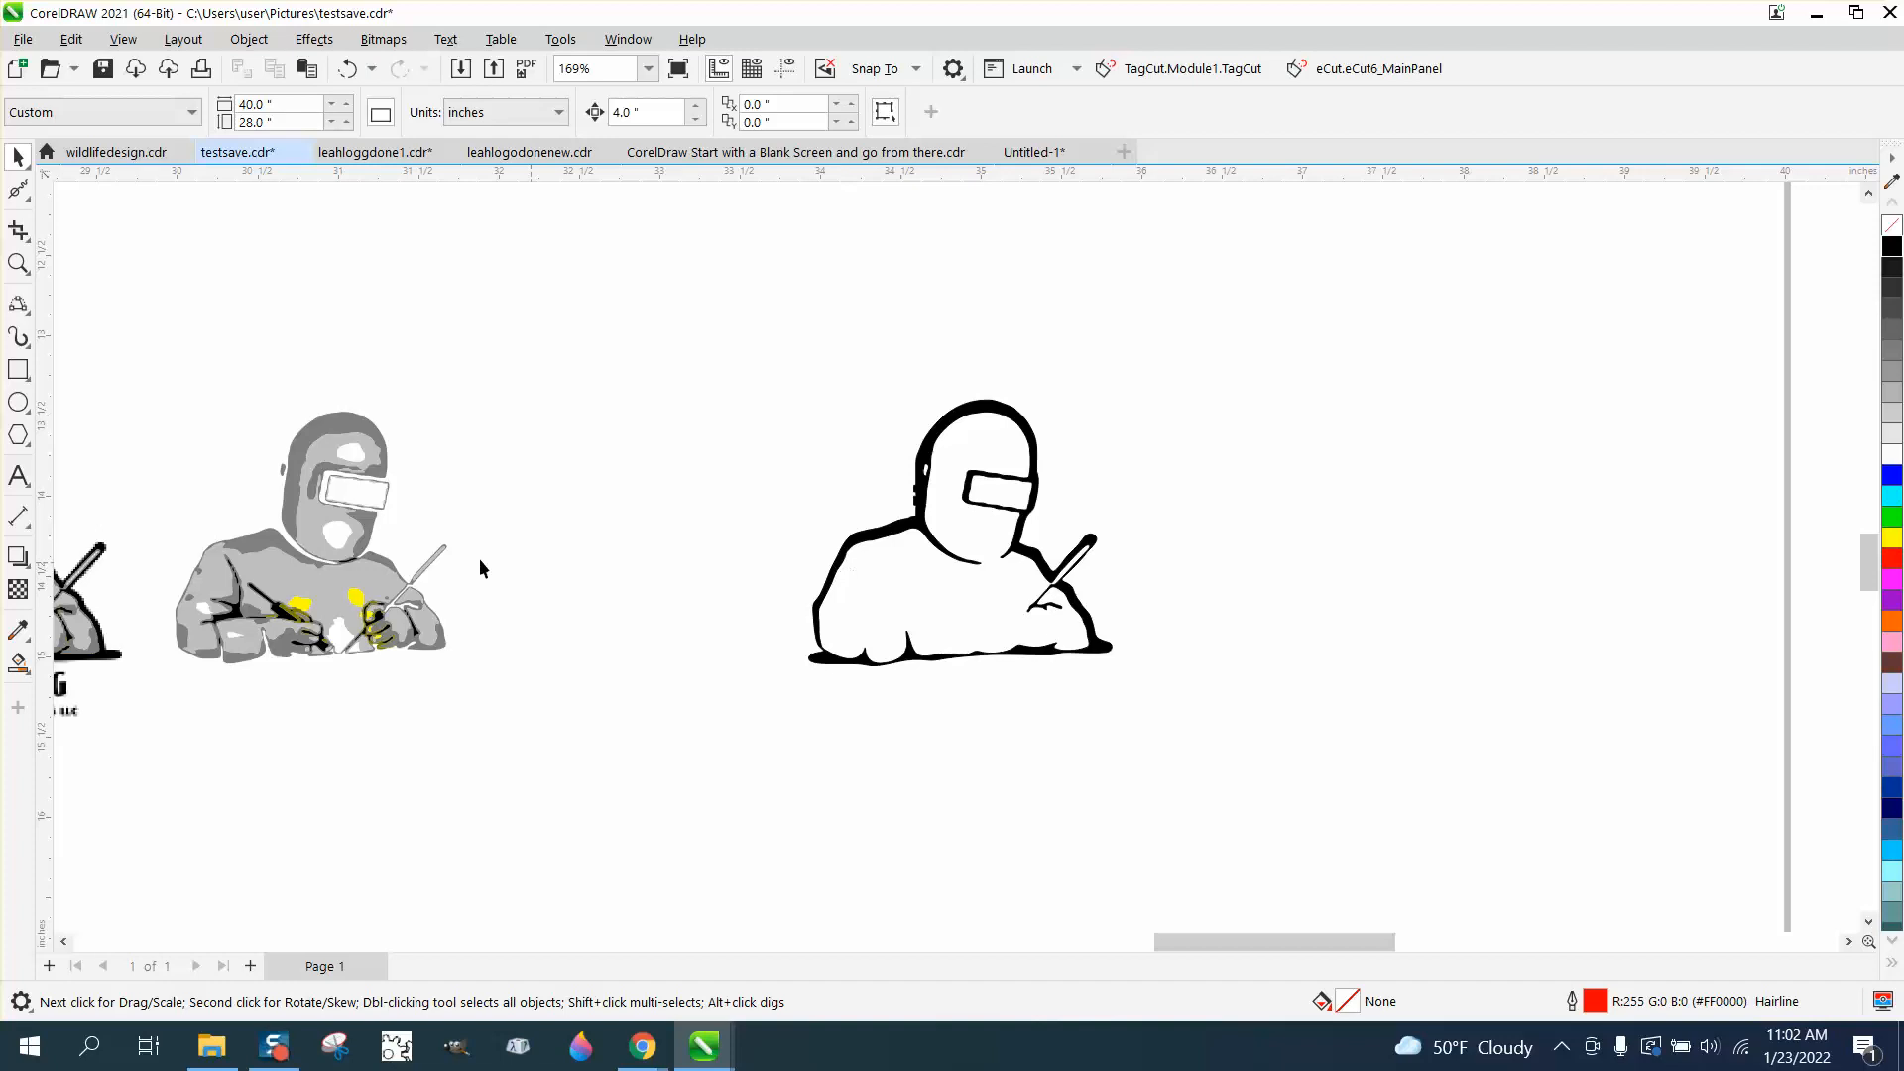
Select all pieces of the grey traced welder and move them 4 inches right onto the new black outline.
left_click_drag(285, 663, 622, 742)
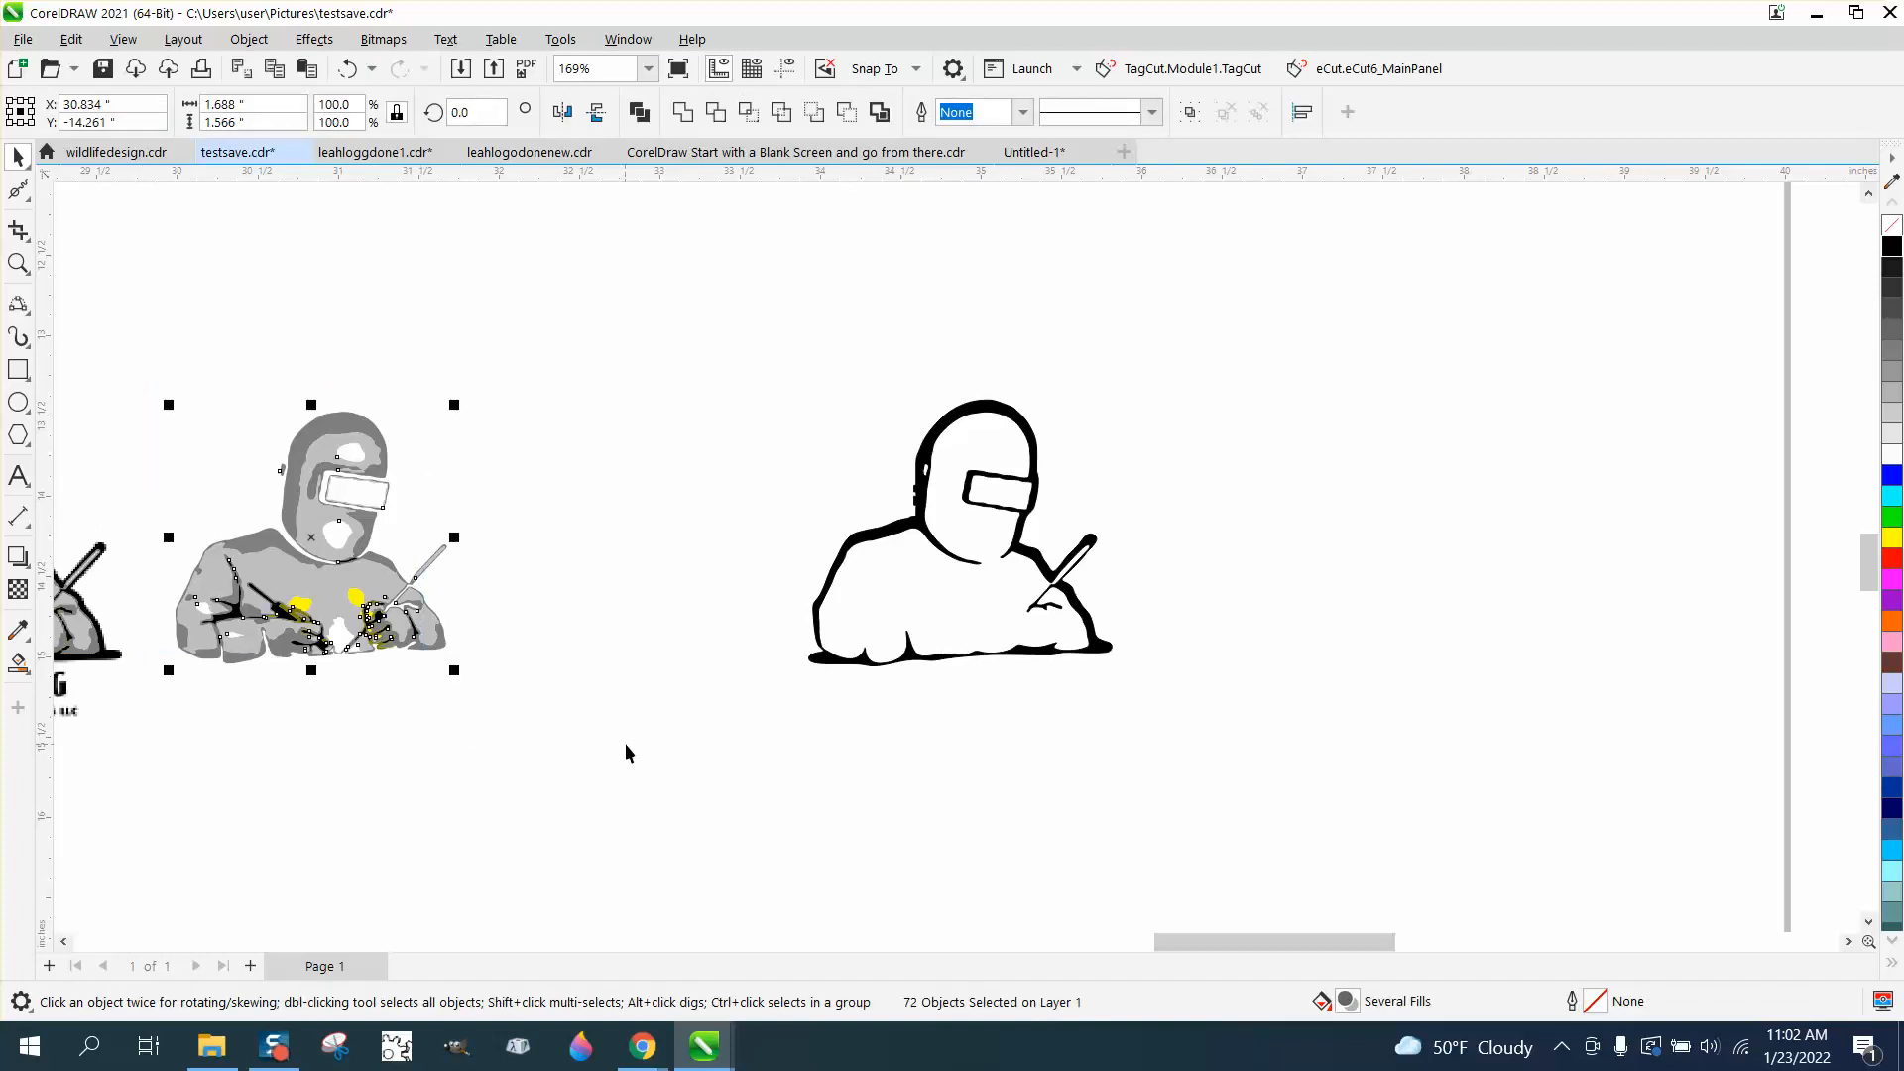
key("Right")
left_click(18, 263)
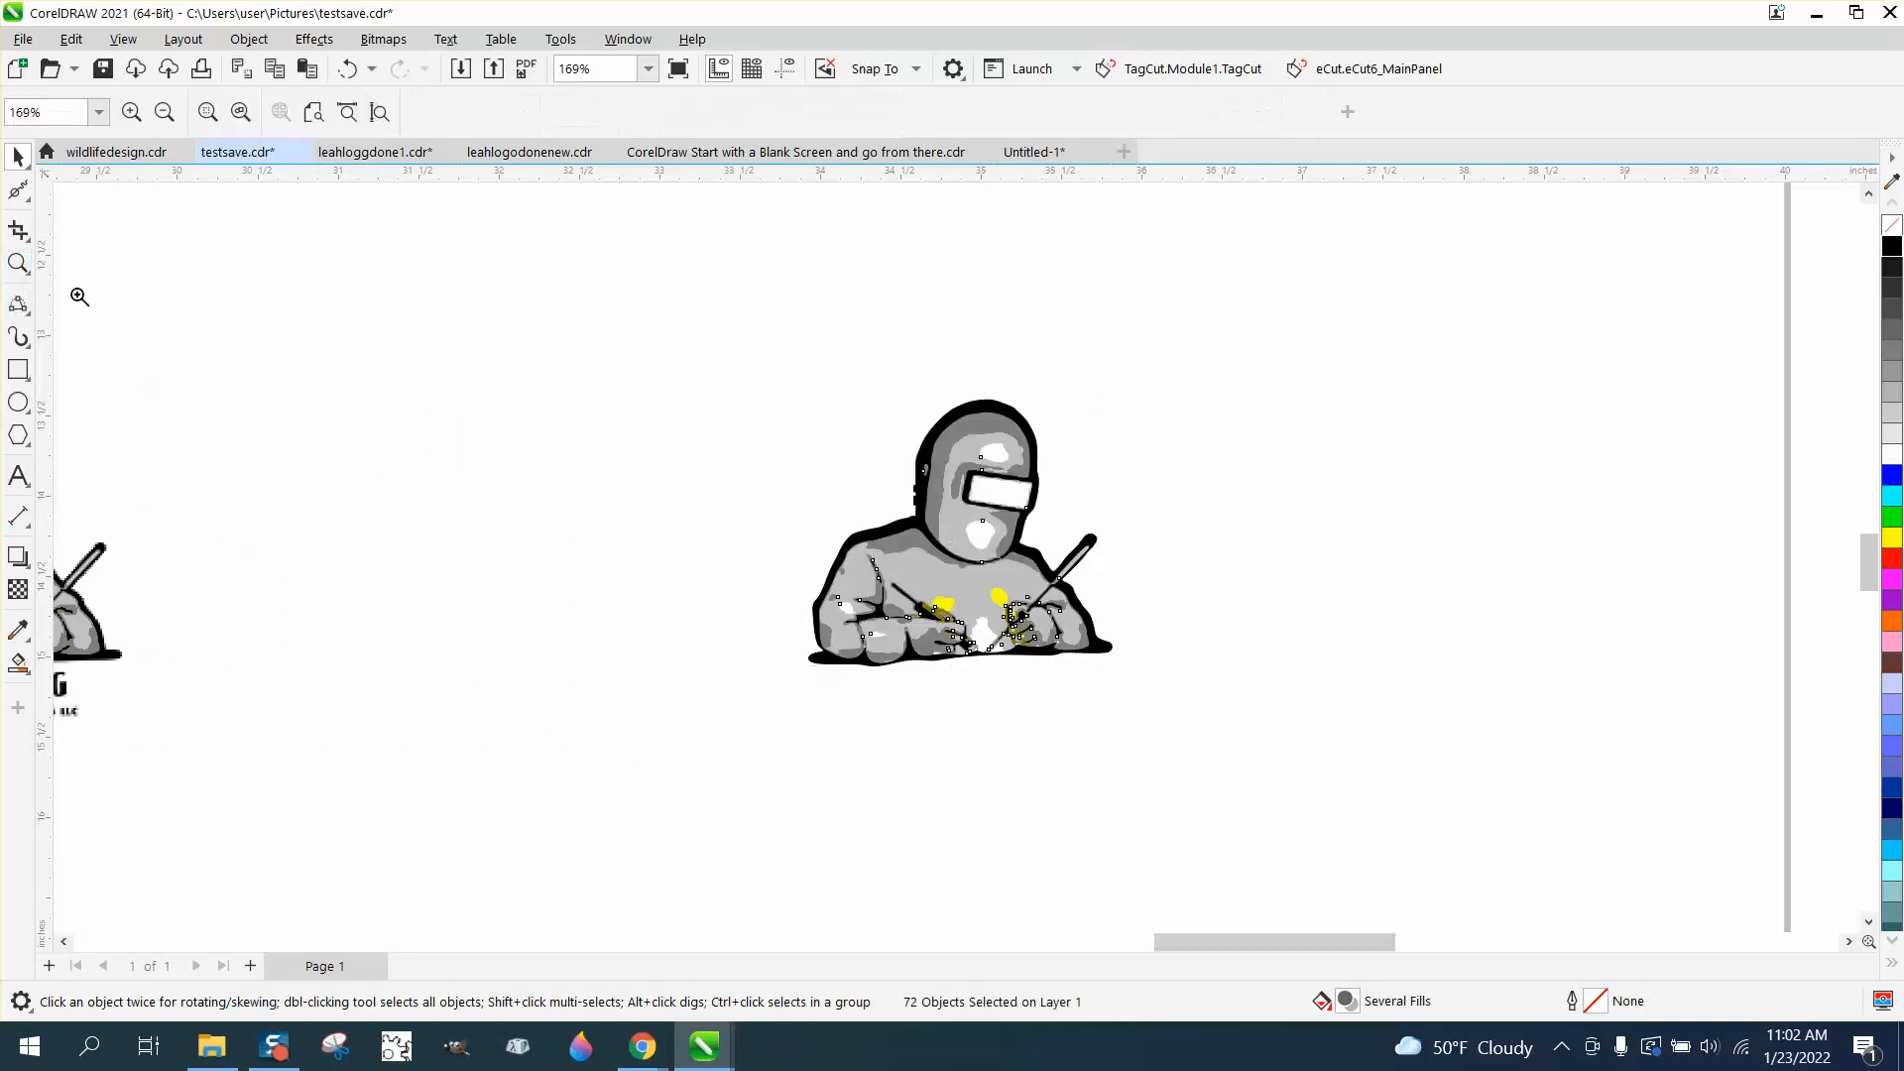
left_click_drag(765, 376, 1332, 793)
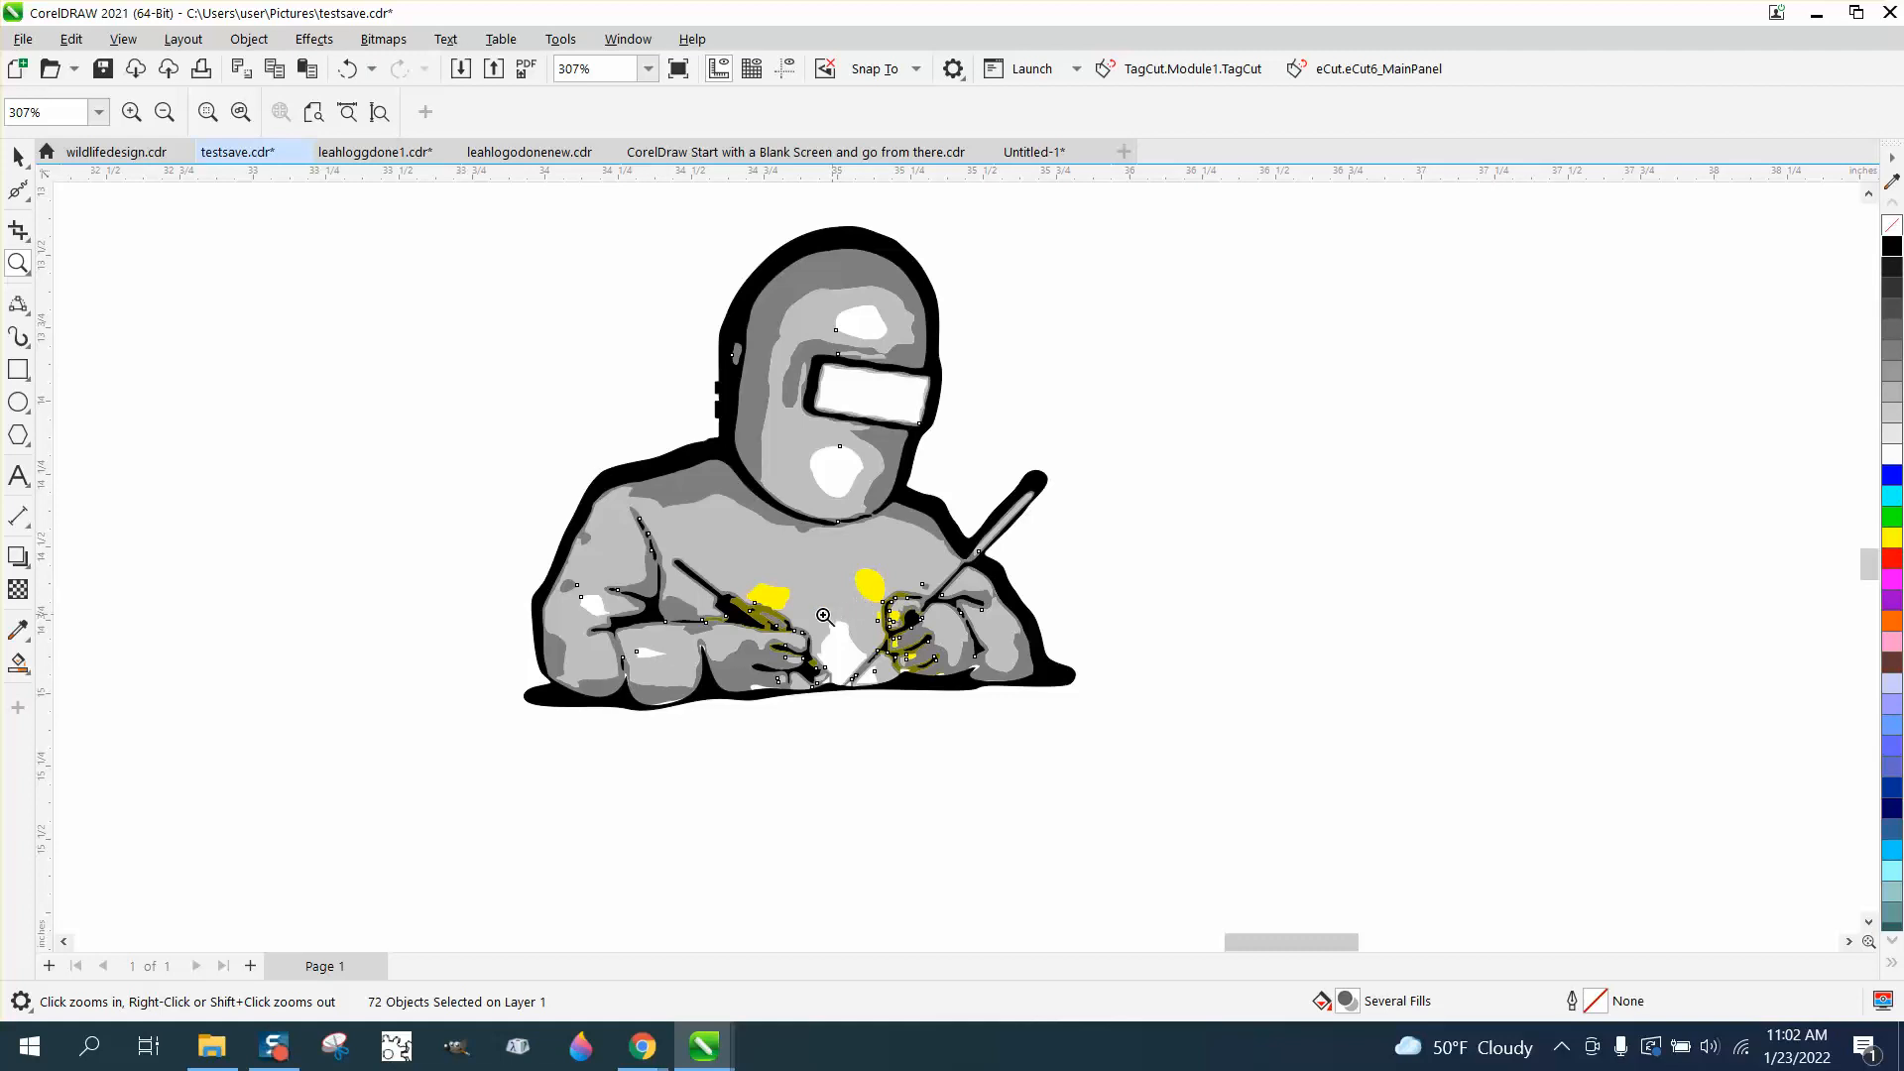
Draw a rectangle about 3.1 by 2.1 inches around the assembled welder and fill it with yellow.
left_click(18, 369)
mouse_move(412, 198)
left_mouse_down()
mouse_move(906, 565)
mouse_move(1314, 819)
left_mouse_up()
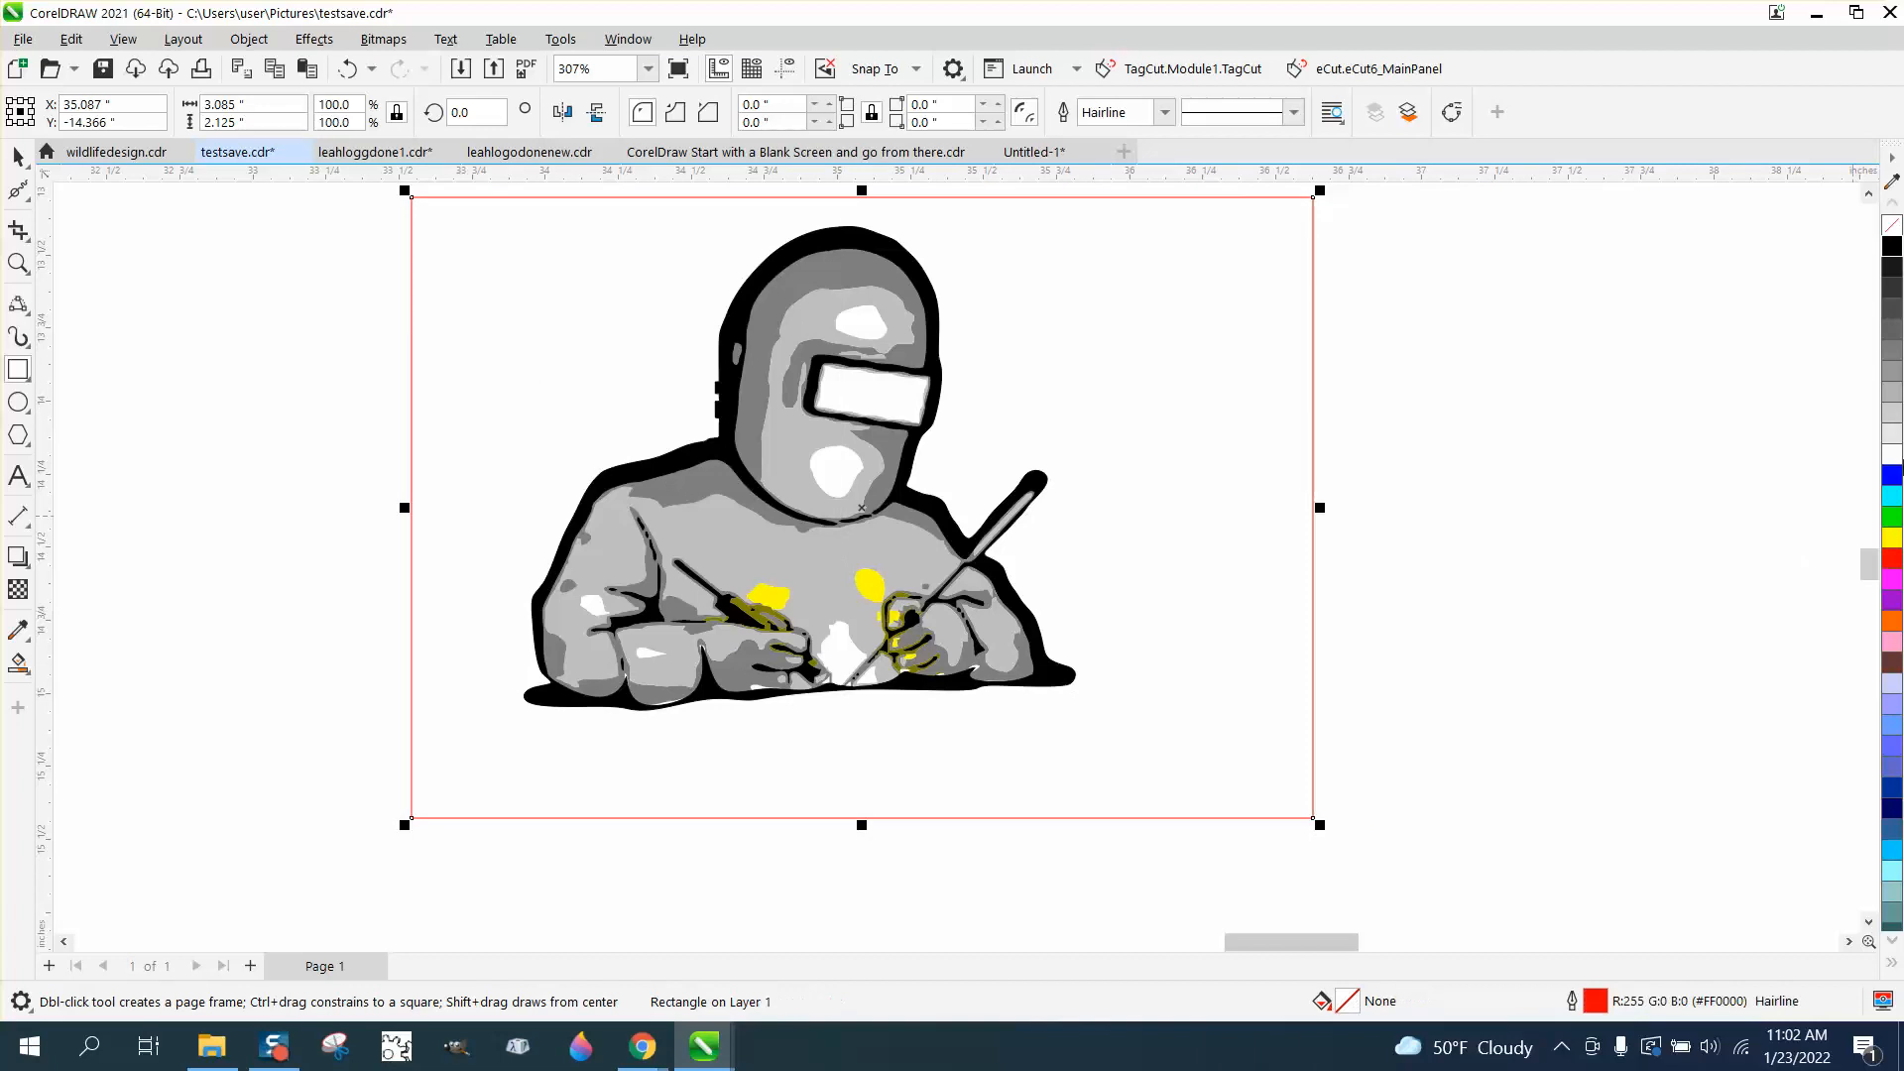
left_click(1892, 537)
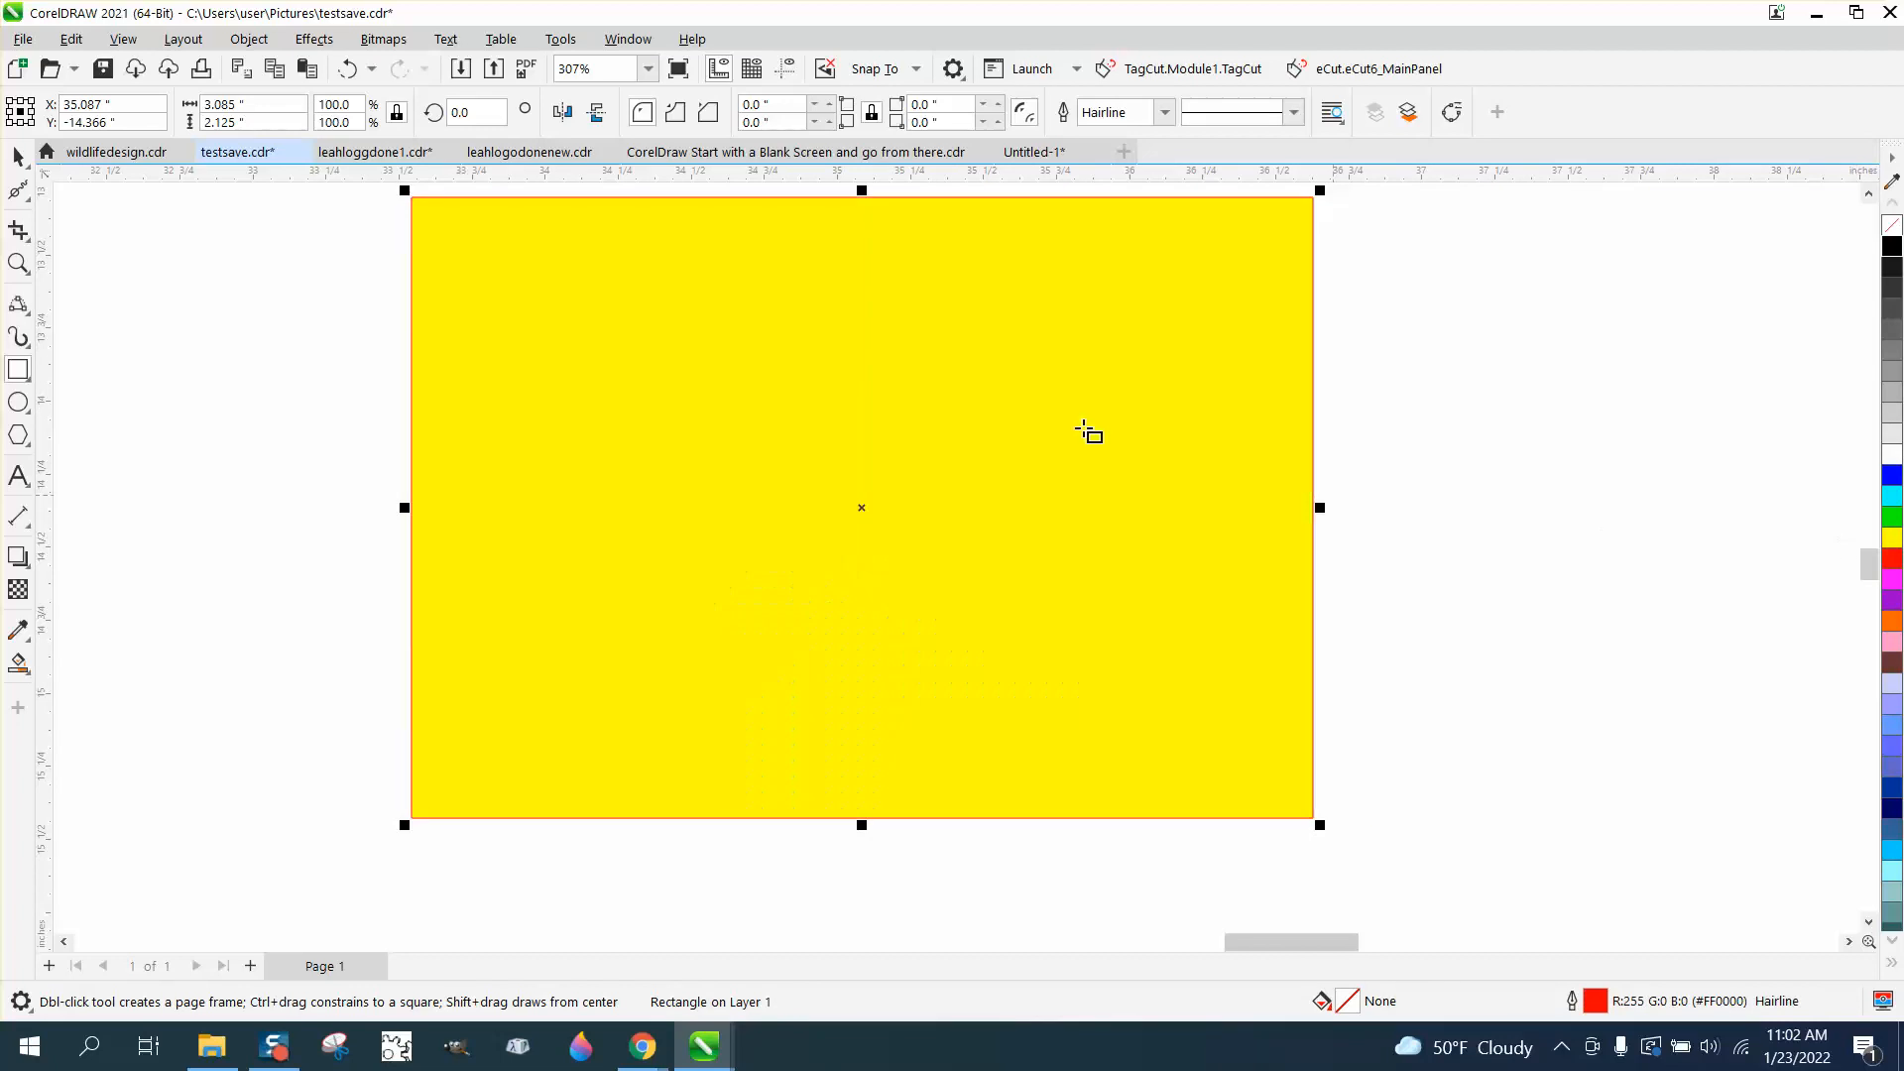
Send the yellow rectangle to the back of the page, behind the welder, and deselect it.
left_click(248, 39)
mouse_move(290, 406)
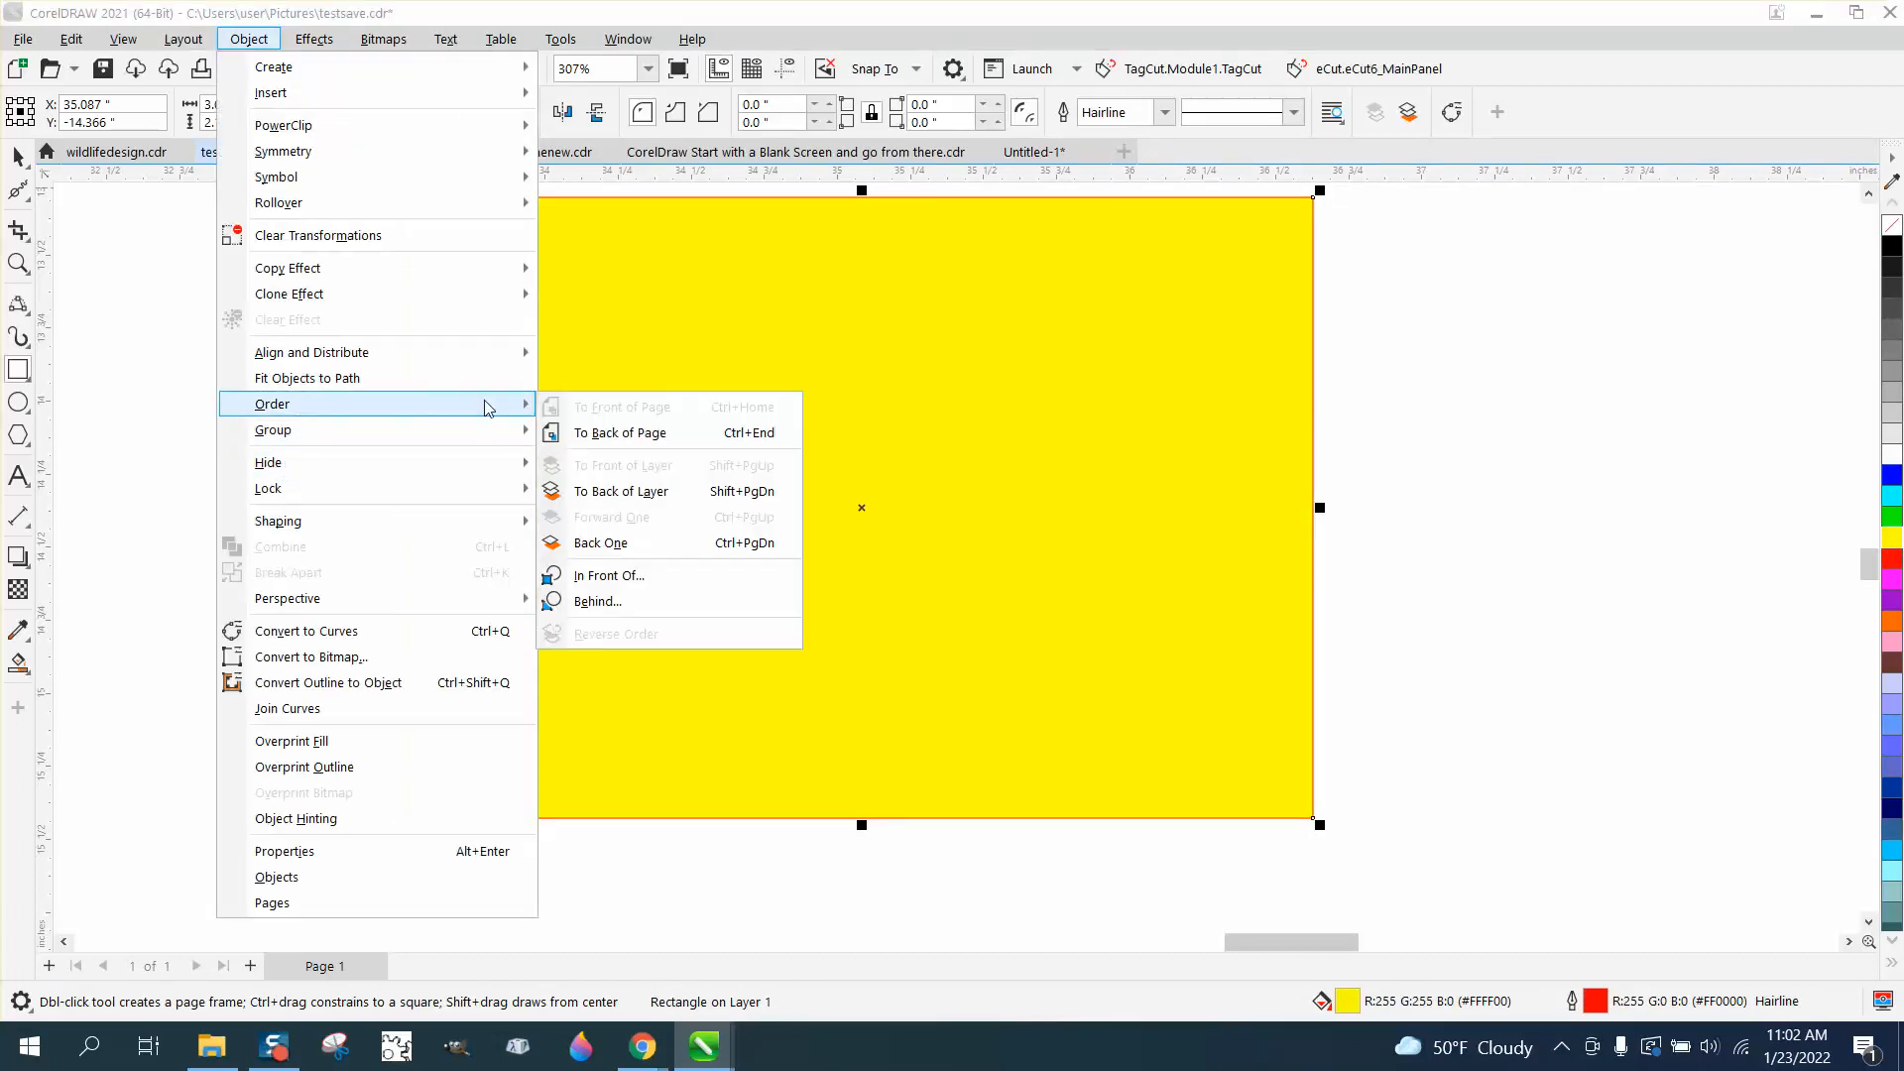
left_click(585, 432)
left_click(159, 415)
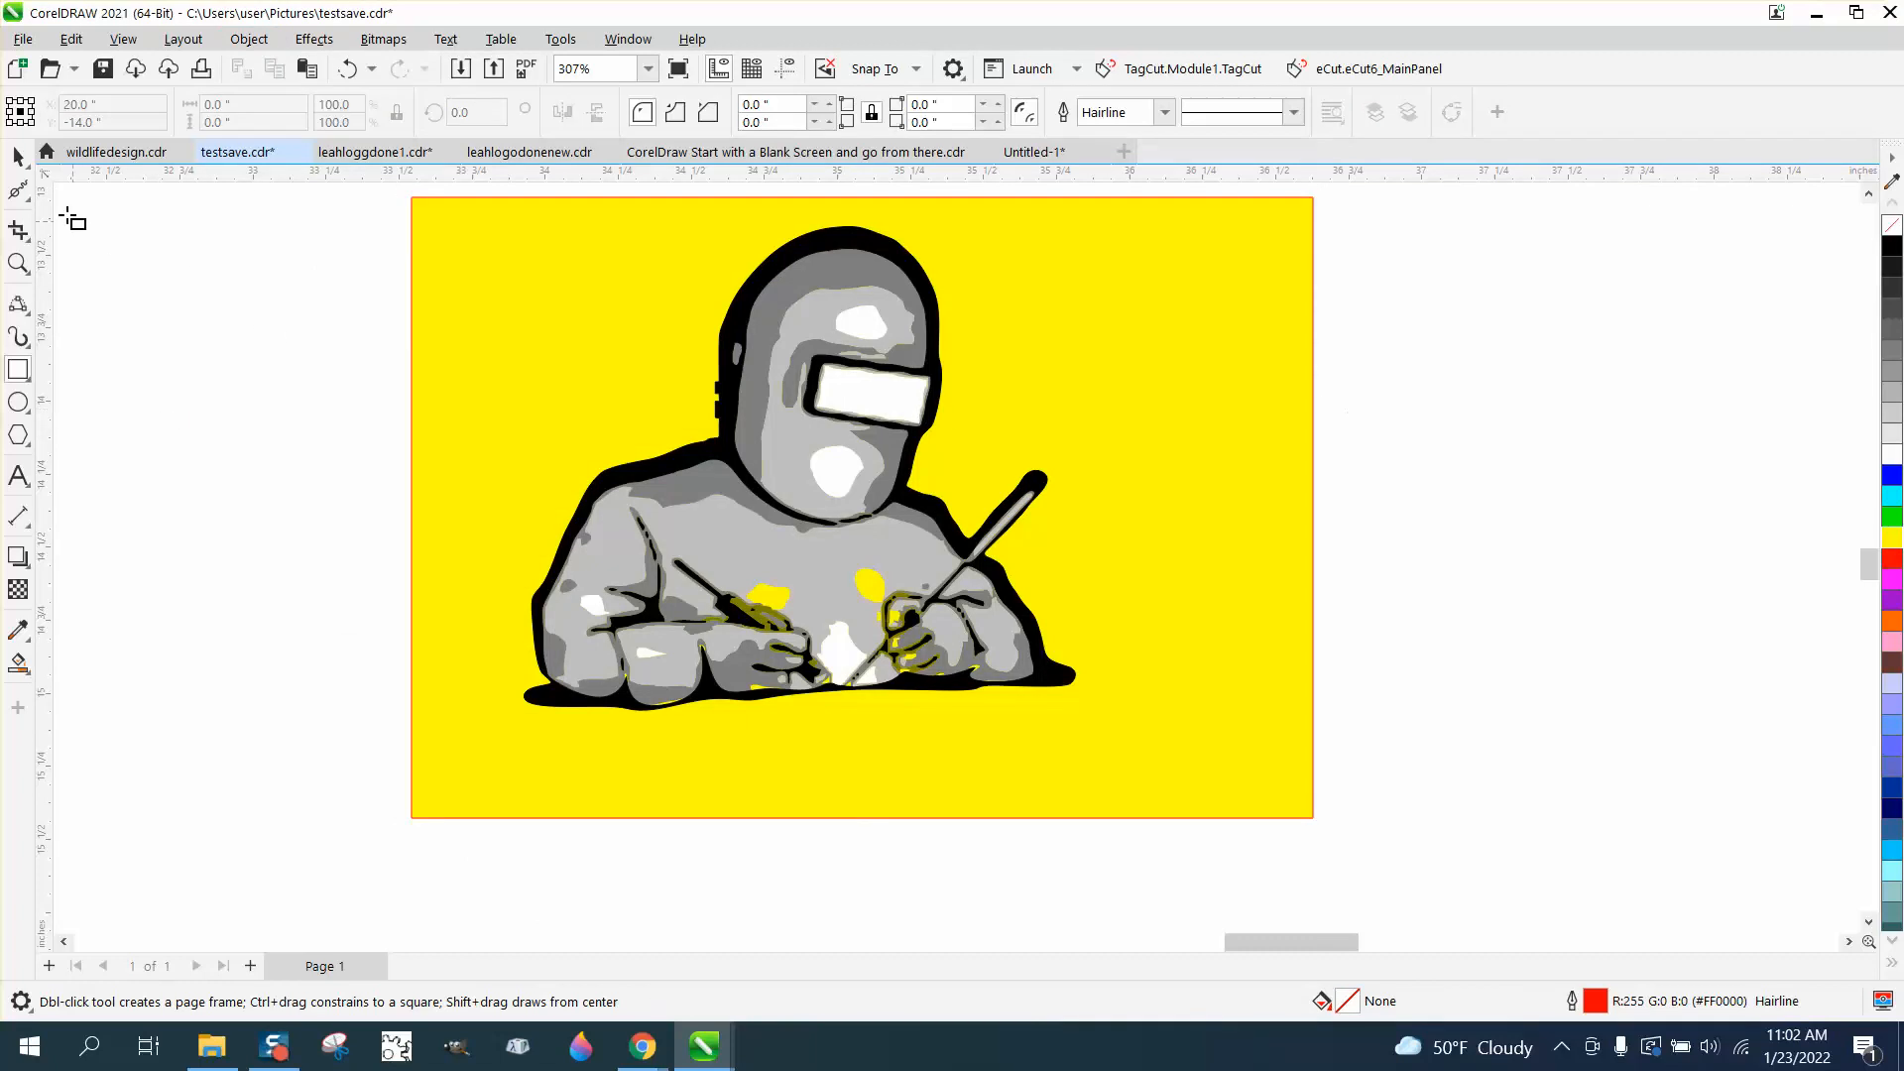
Delete the white window shape in the welding helmet's visor and examine the visor opening up close.
left_click(18, 155)
left_click(891, 399)
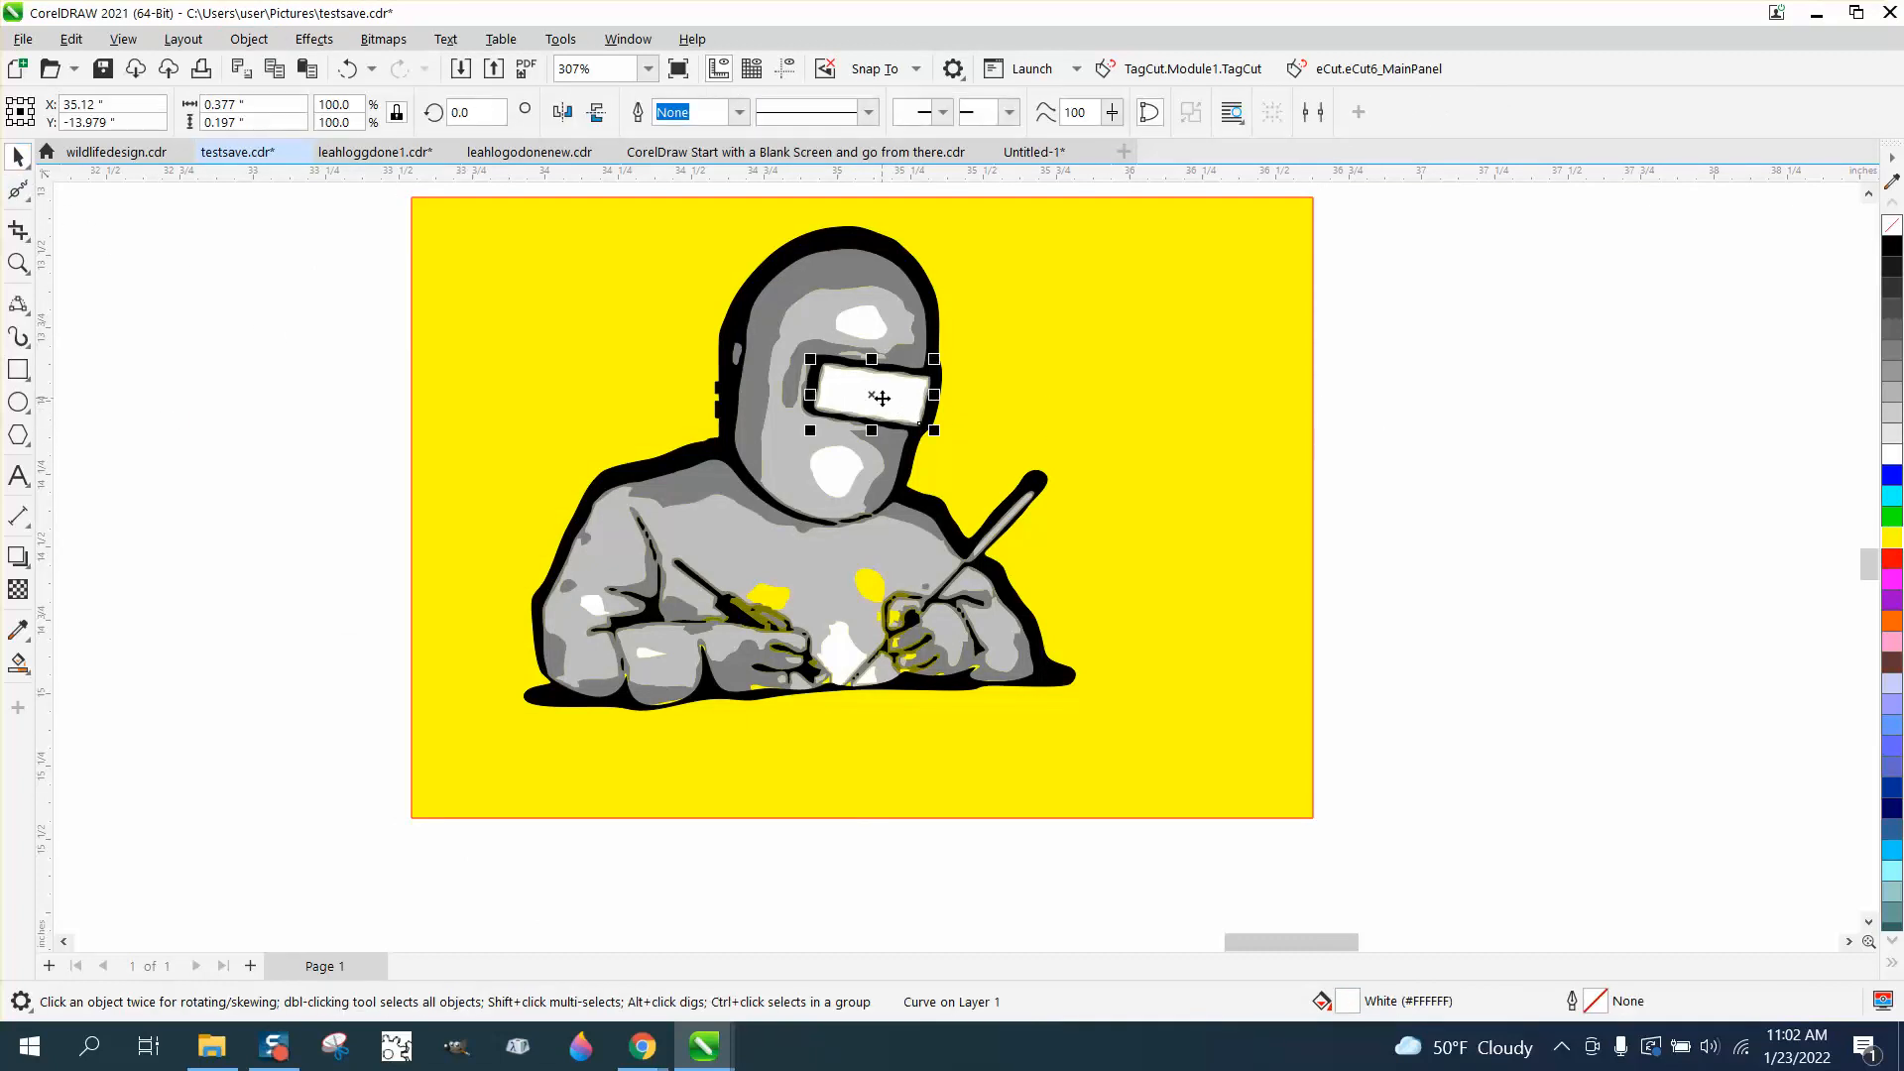
key("Delete")
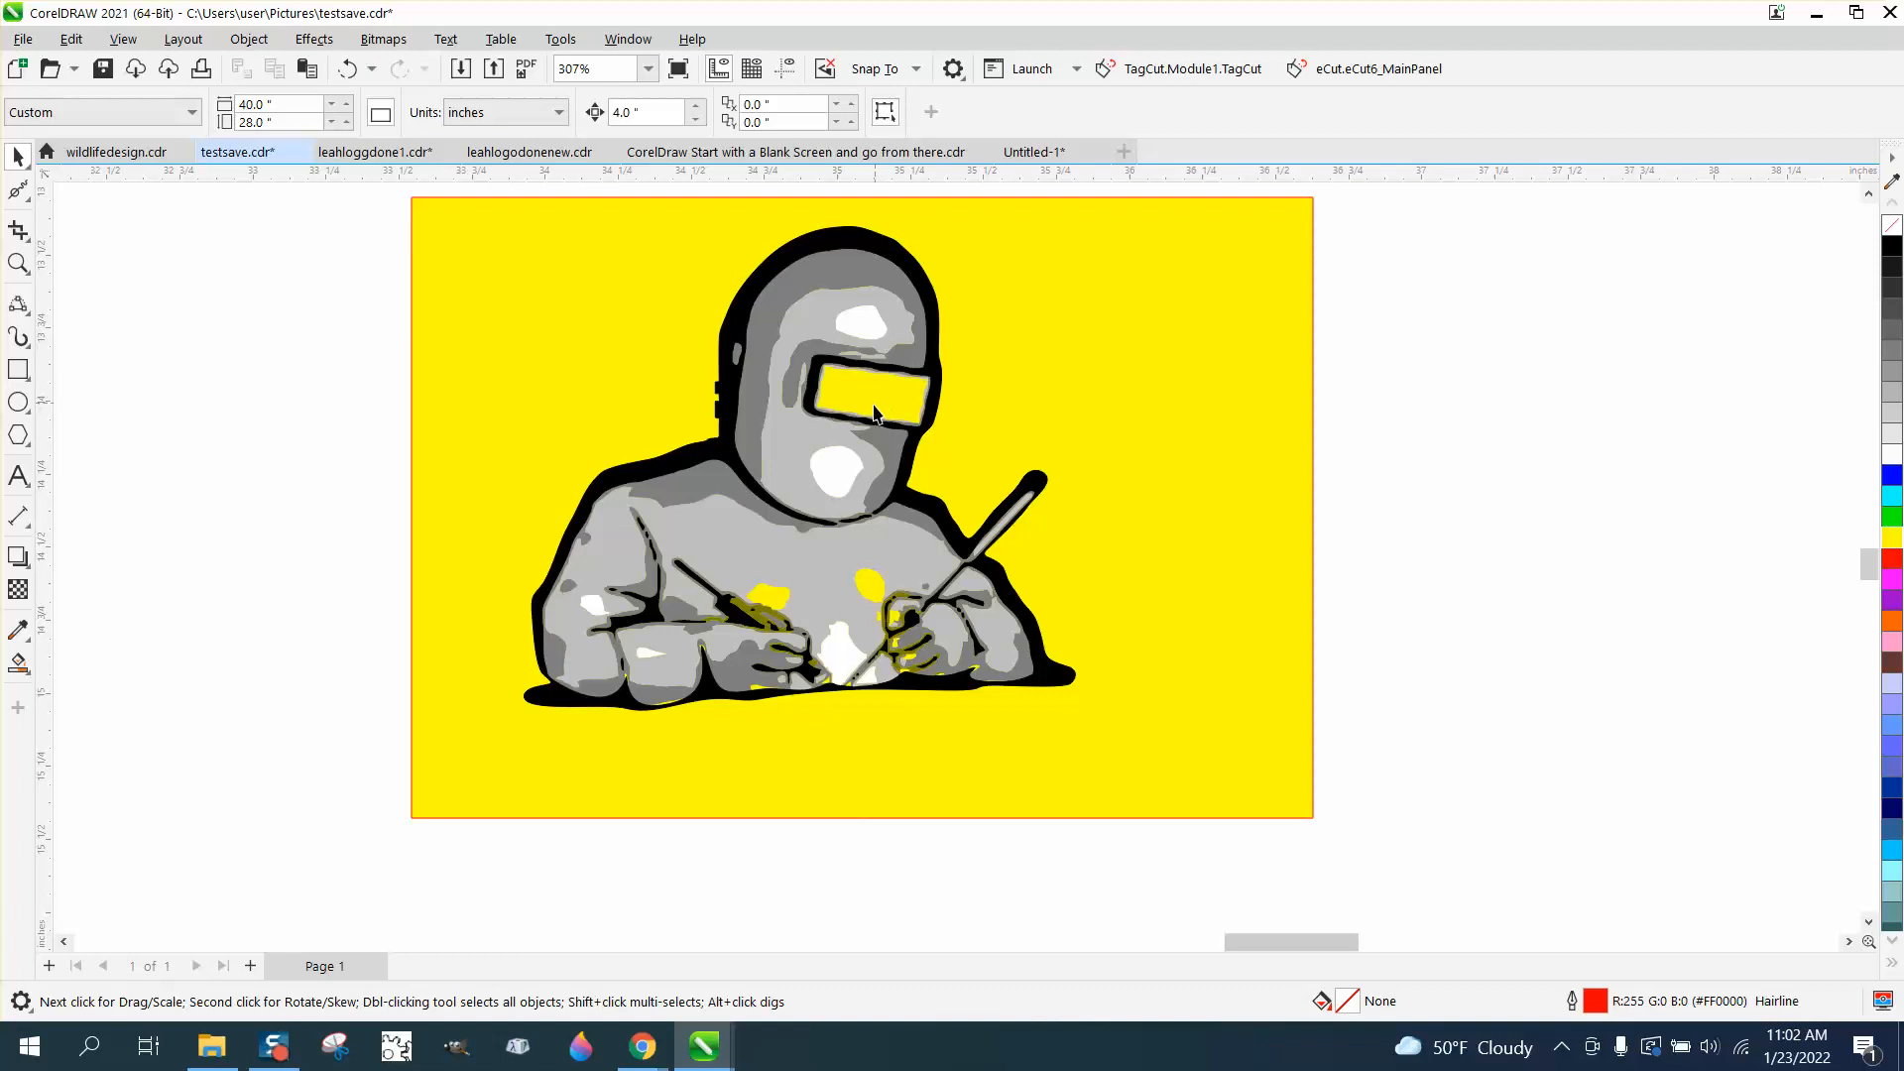
left_click(18, 263)
left_click_drag(950, 415, 1089, 520)
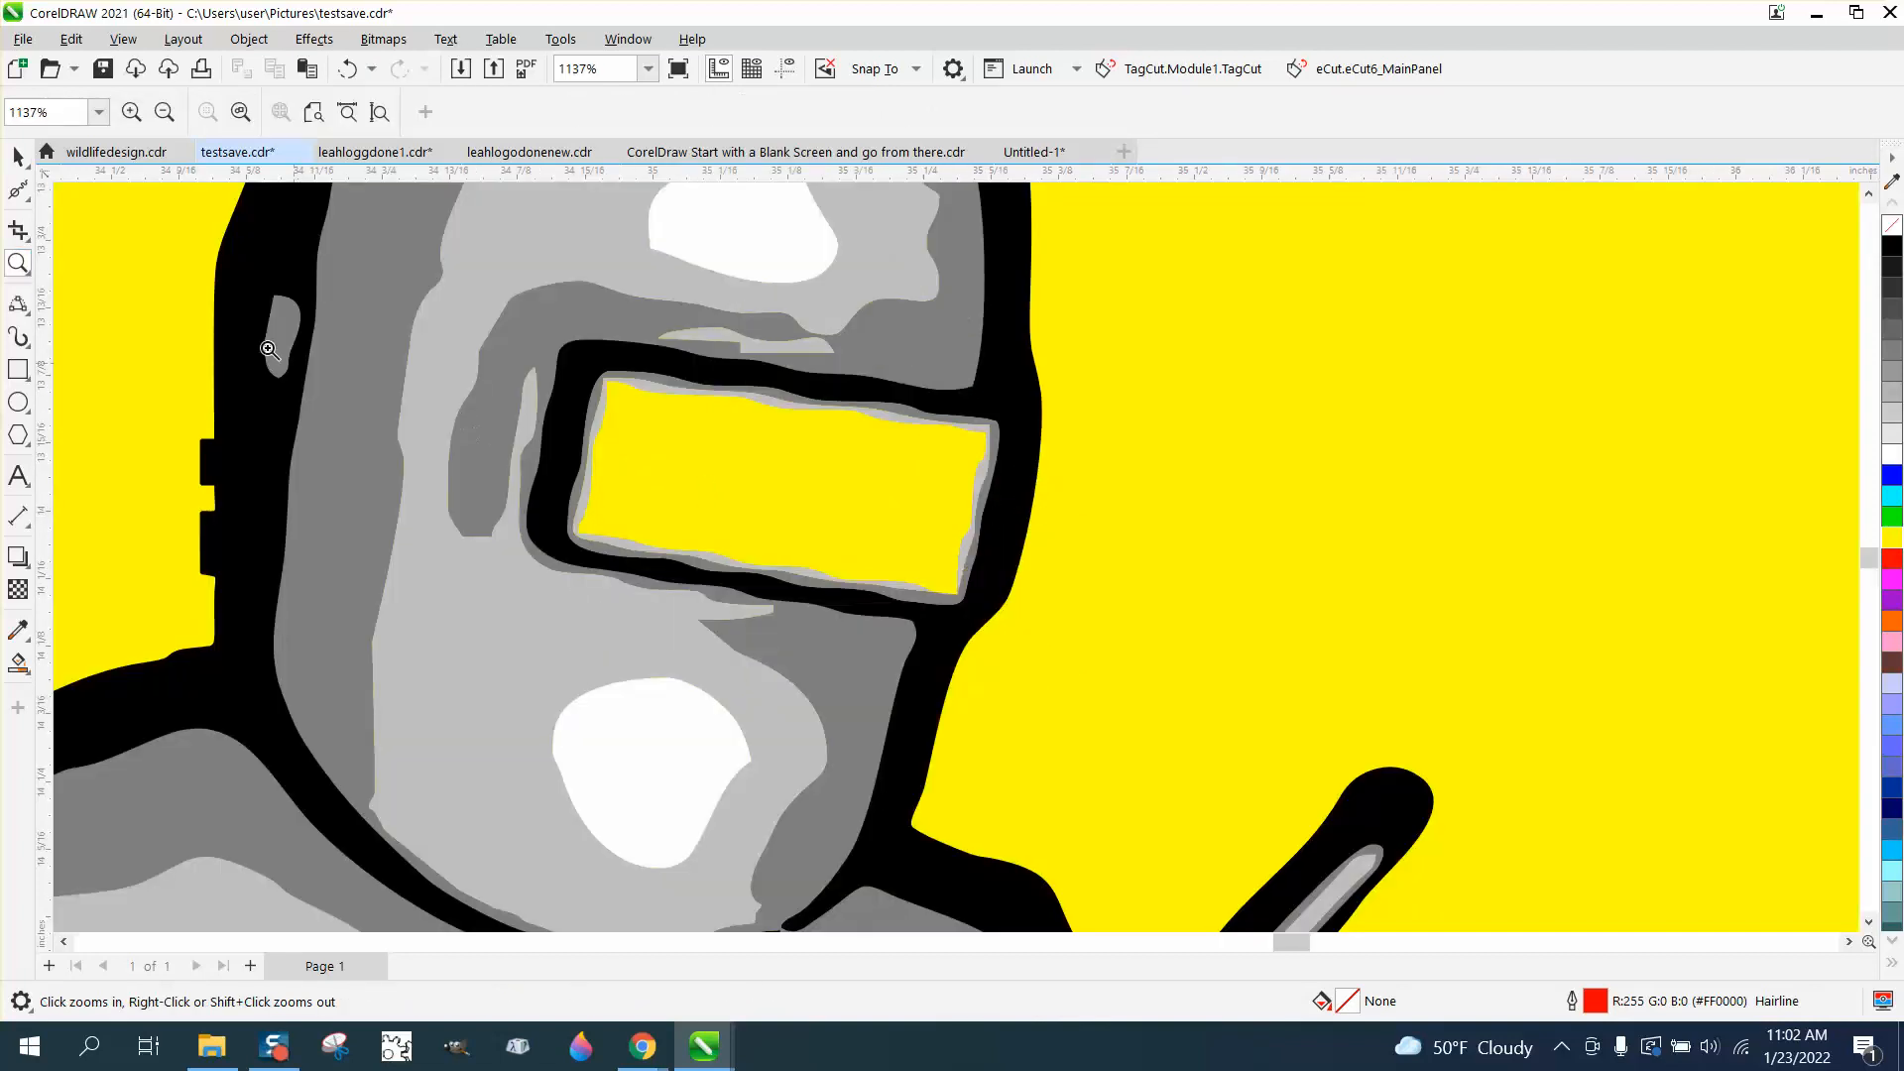
Delete the light grey and mid-grey border shapes around the helmet's visor opening.
left_click(17, 156)
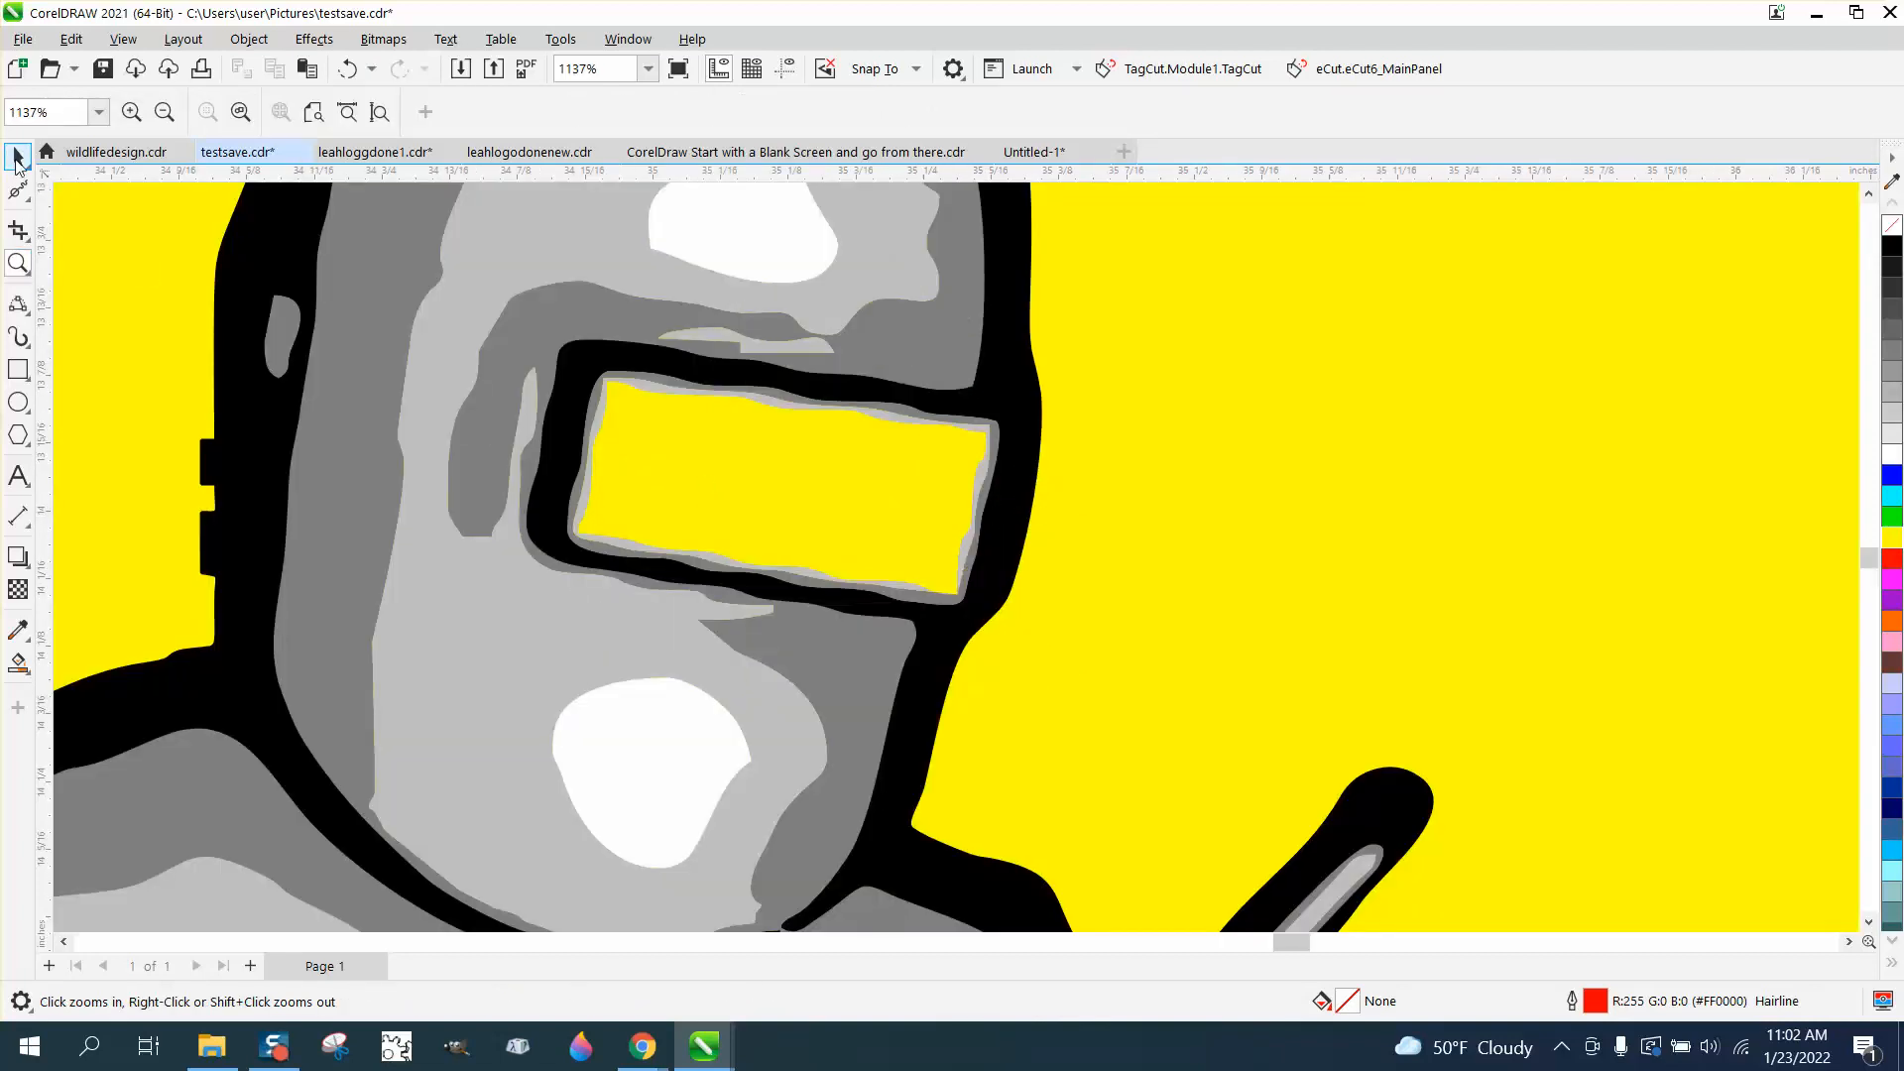
left_click(908, 423)
left_click(907, 416)
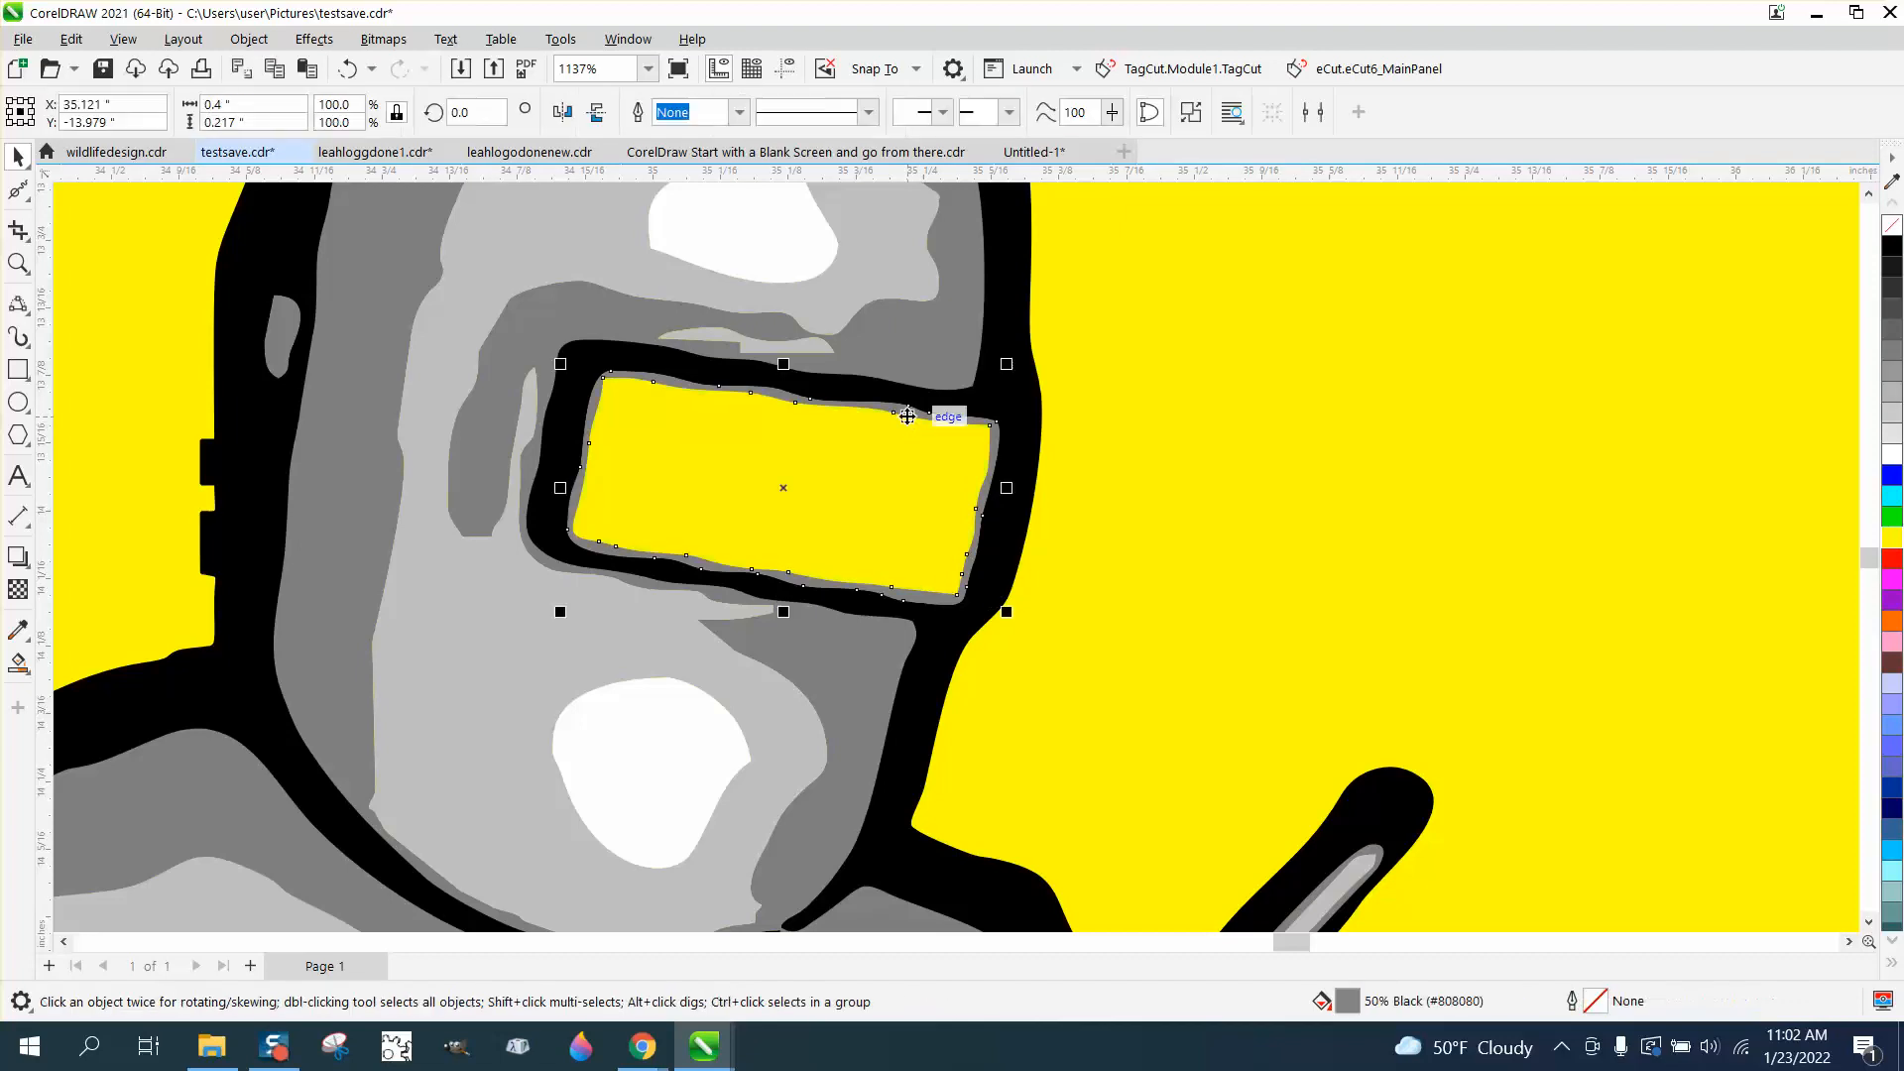
key("Delete")
Delete the two patches on the welder's chest and the yellow background rectangle.
scroll(925, 453, "down", 5)
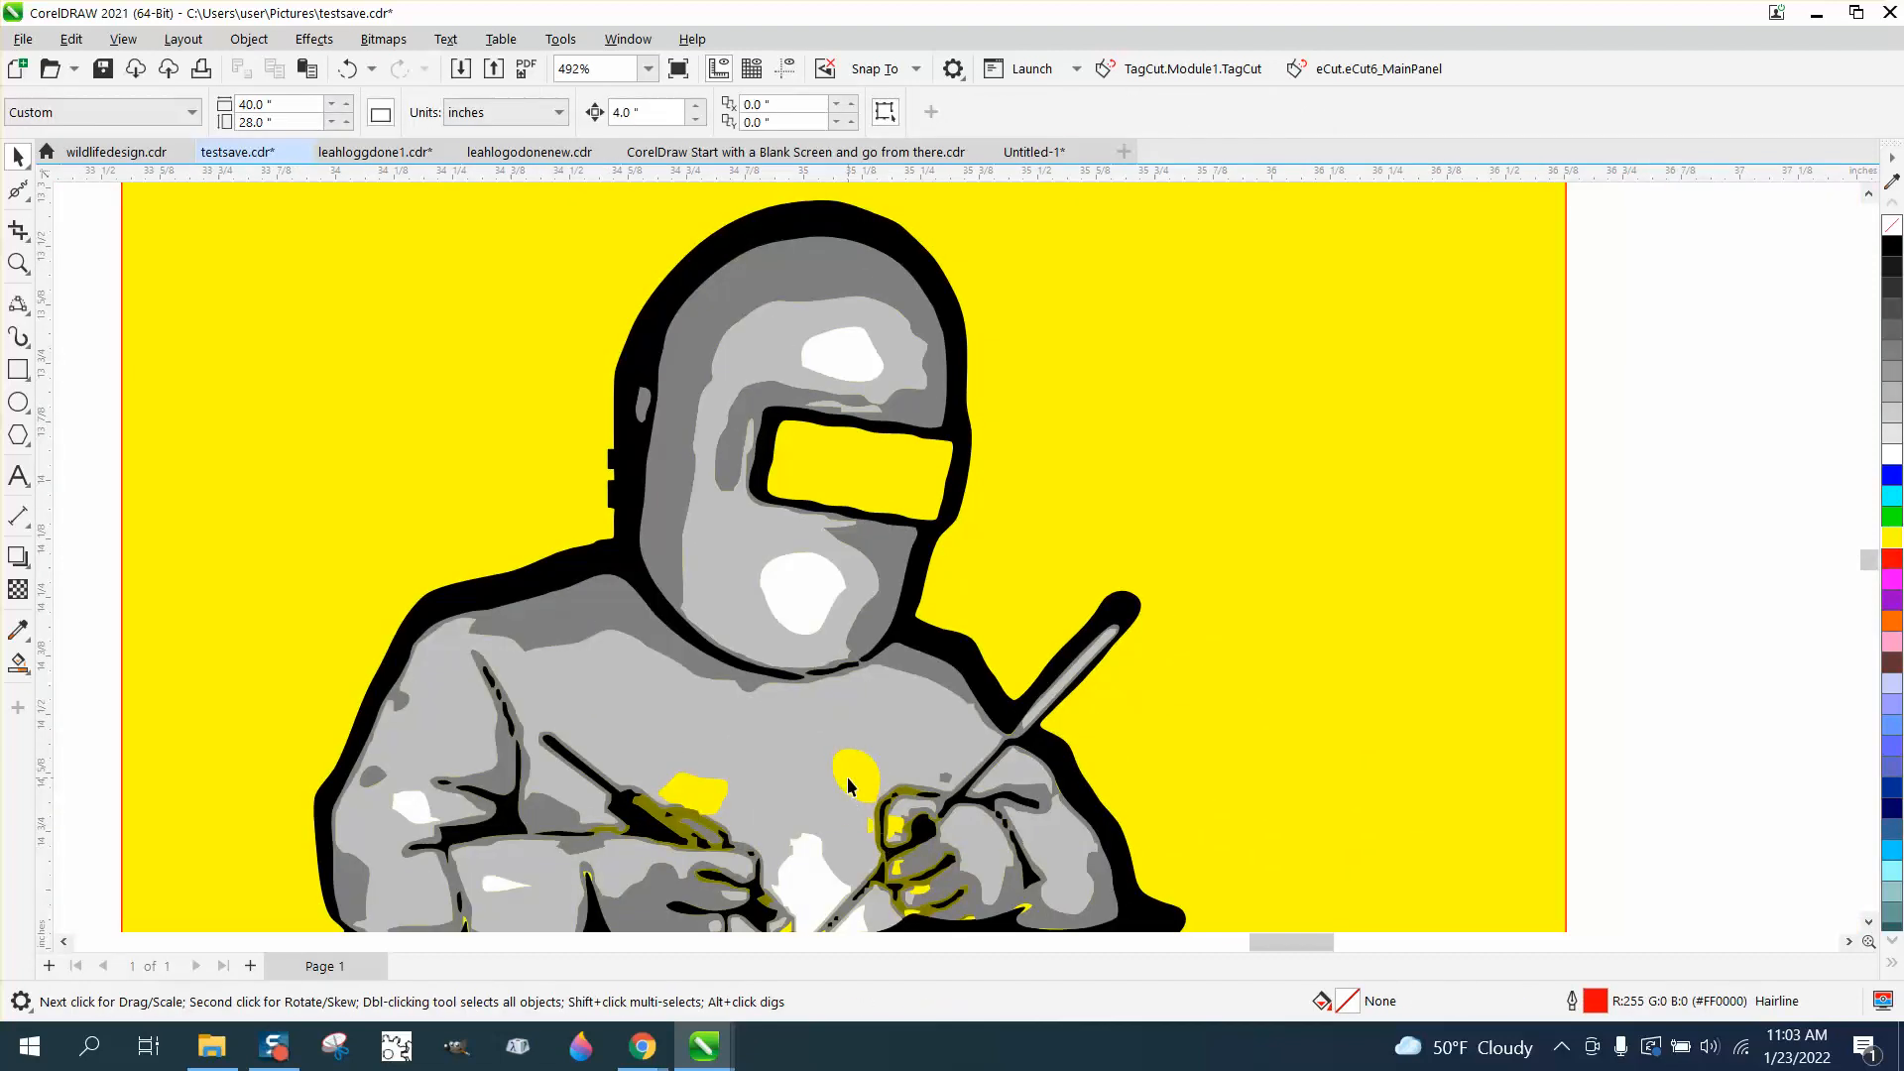
left_click(849, 783)
key("Delete")
left_click(694, 792)
key("Delete")
left_click_drag(1209, 551, 1216, 549)
key("Delete")
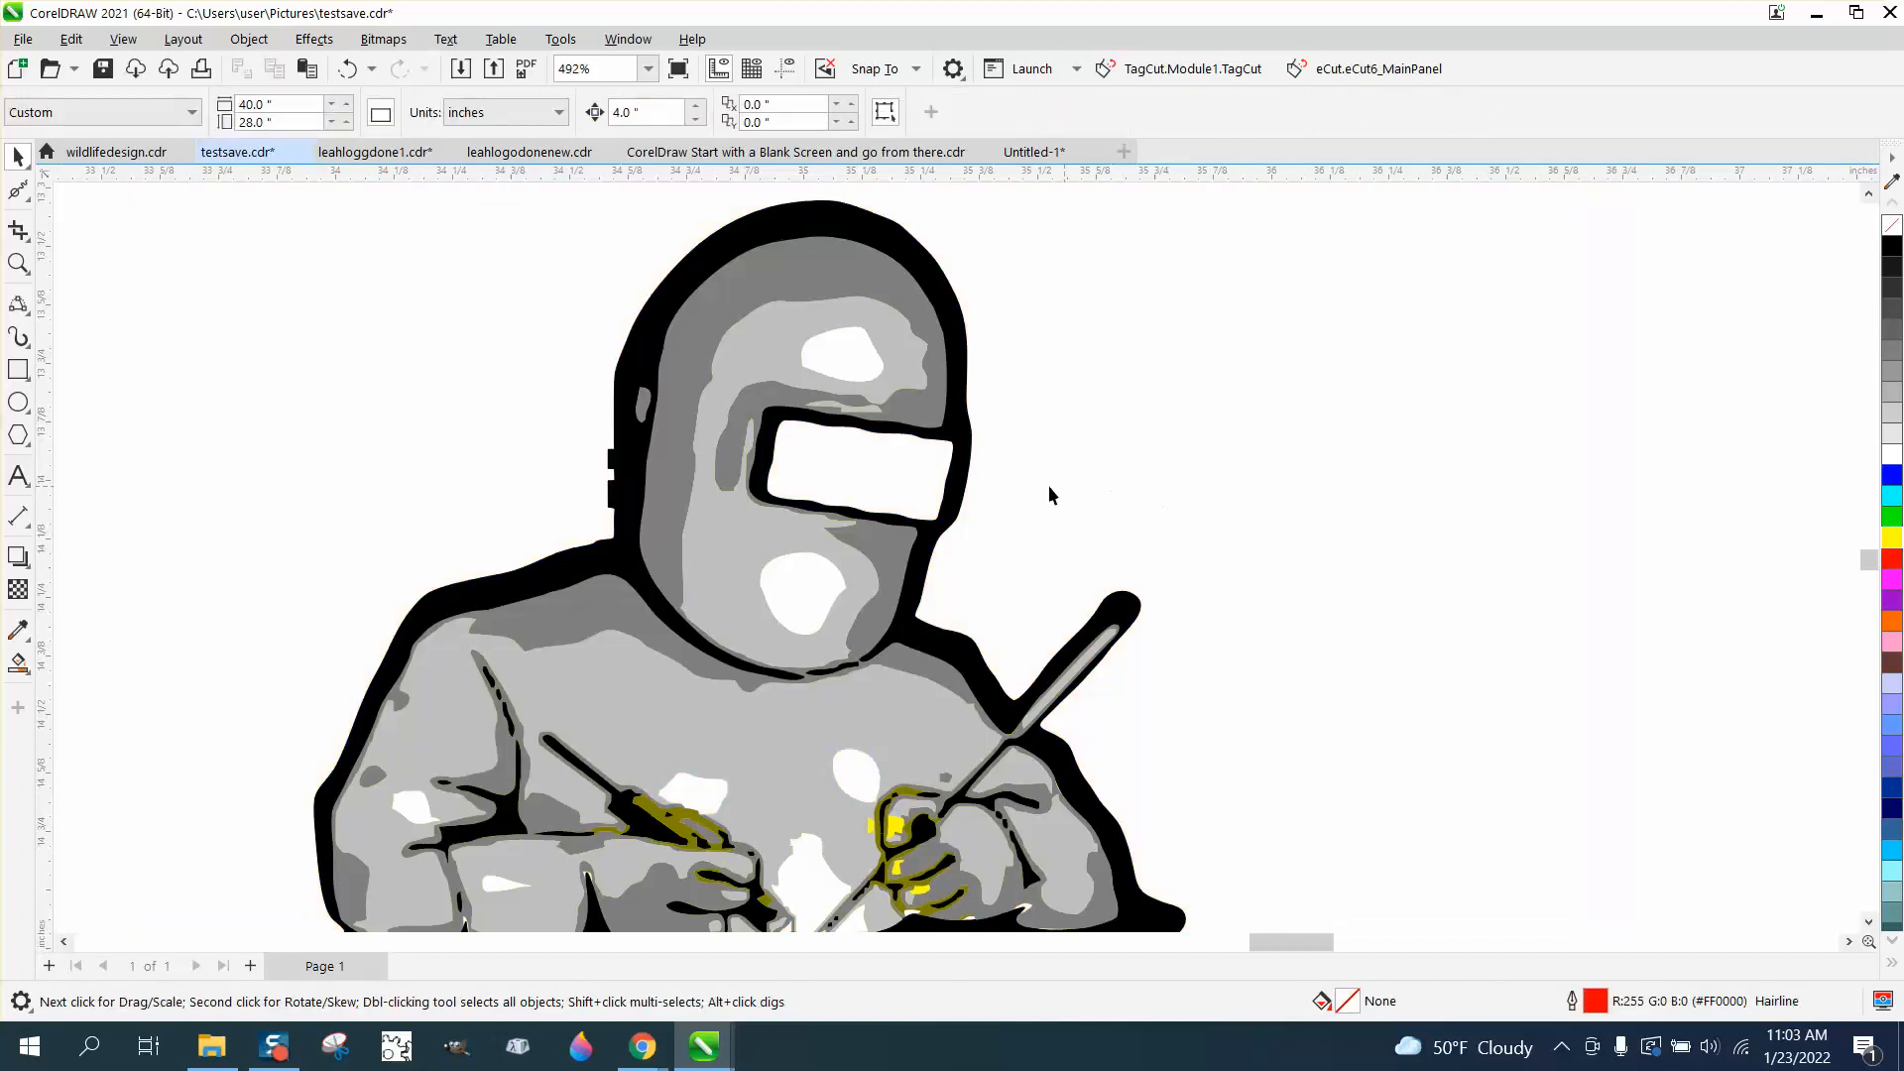
Move the small bright yellow patch in the rod-holding hand 4 inches right.
scroll(753, 509, "down", 2)
left_click(18, 263)
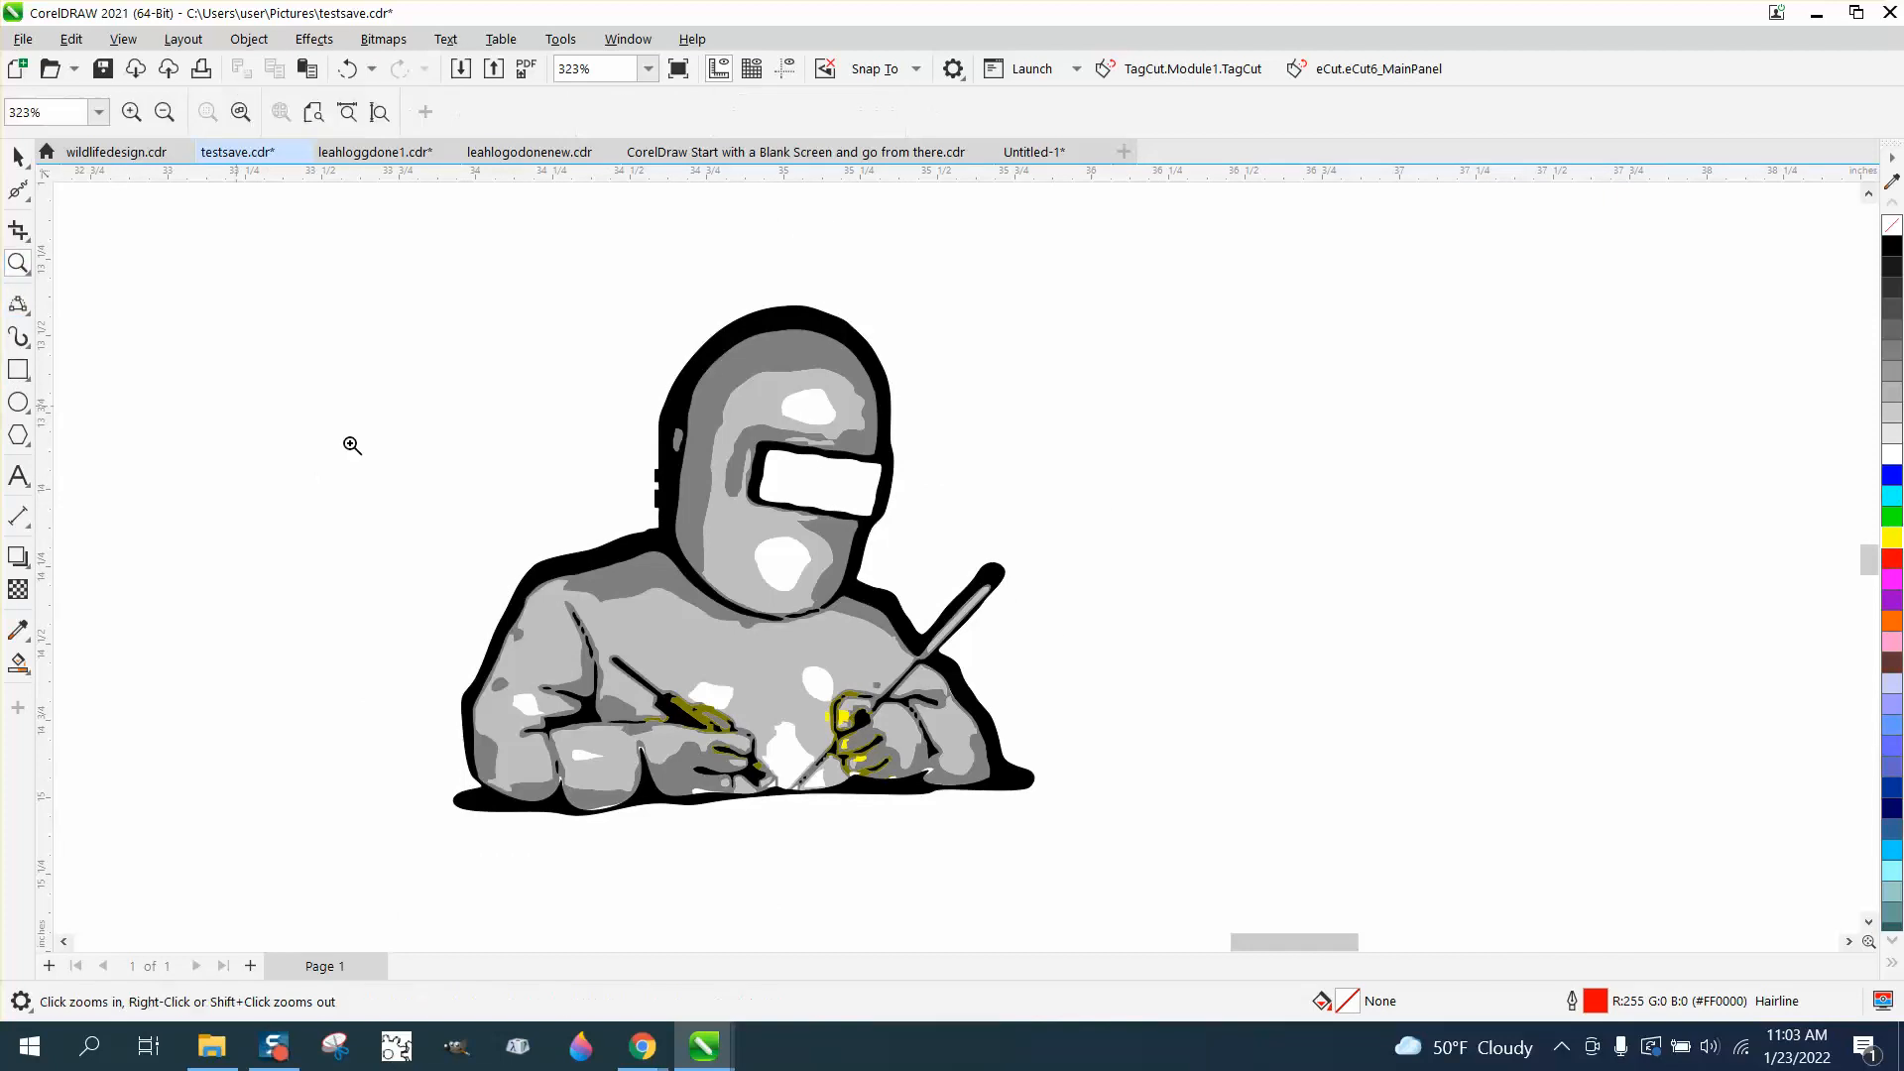
left_click_drag(674, 637, 1128, 878)
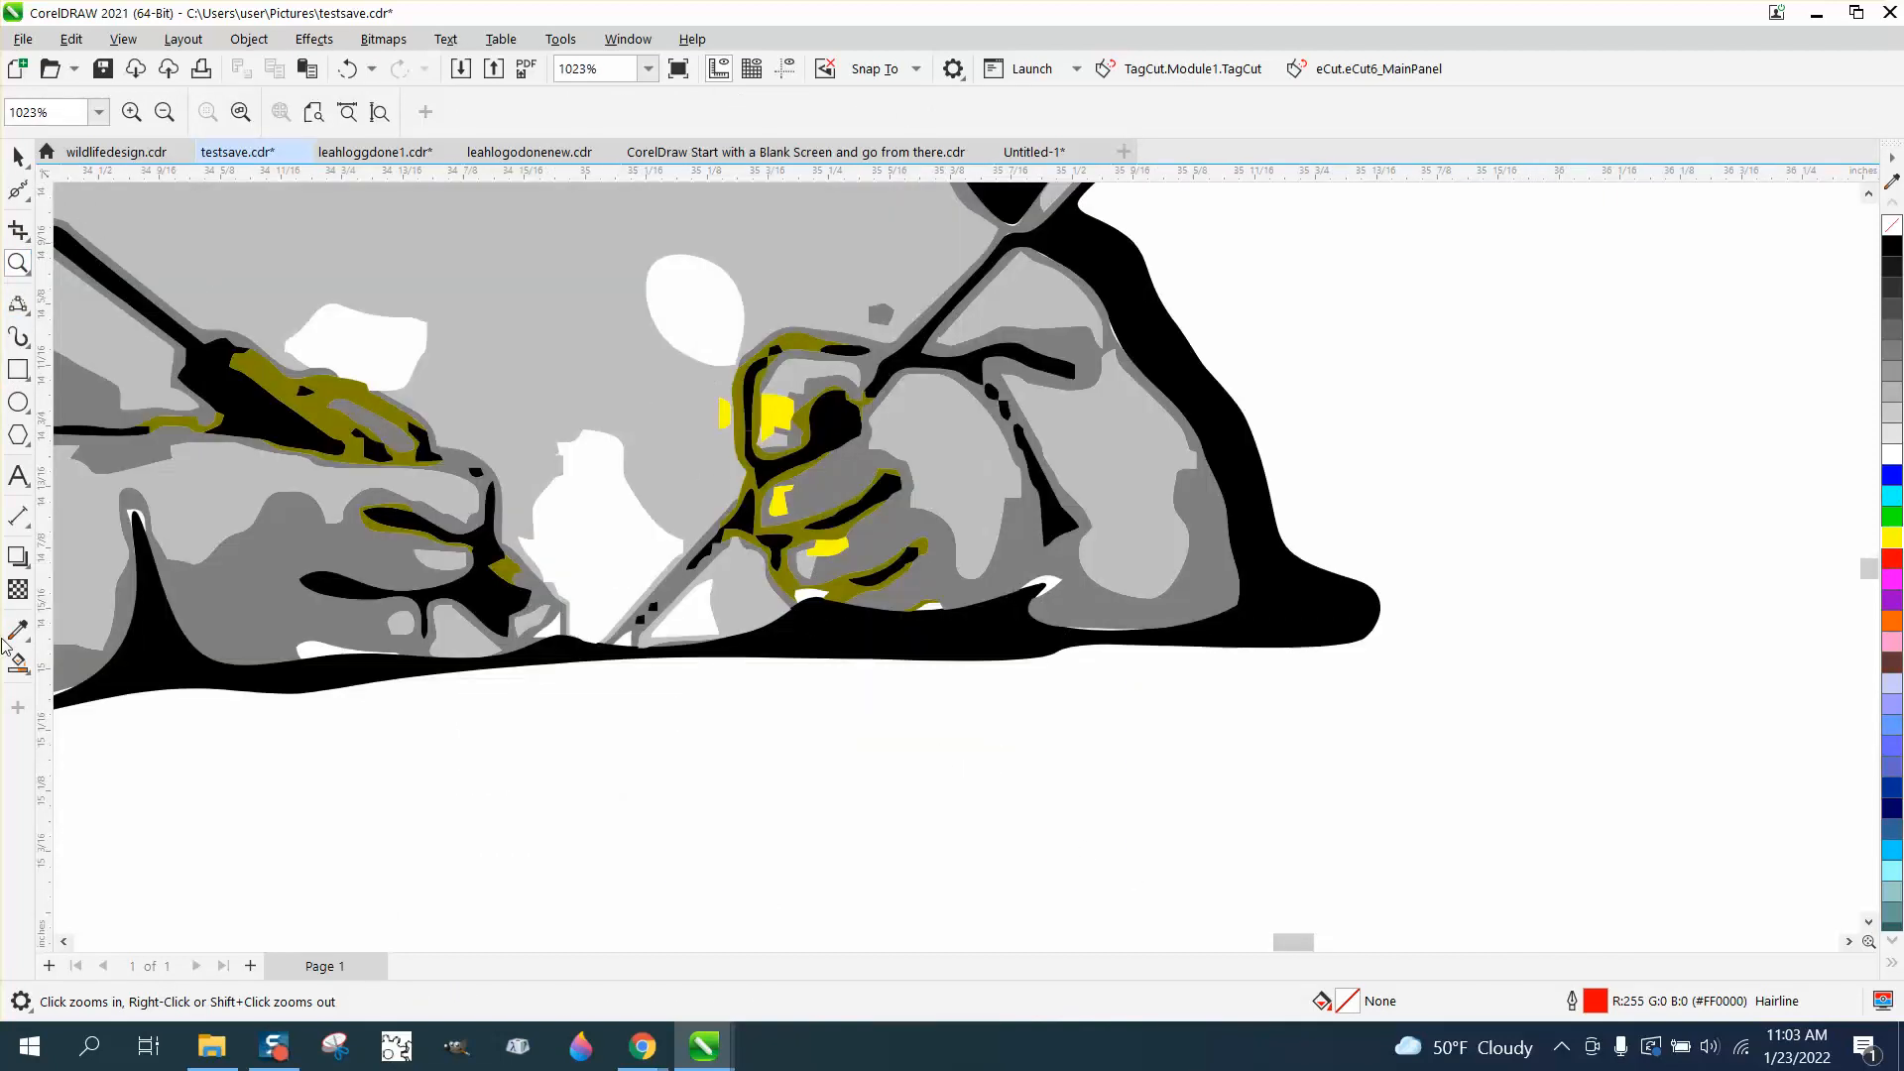
left_click(18, 157)
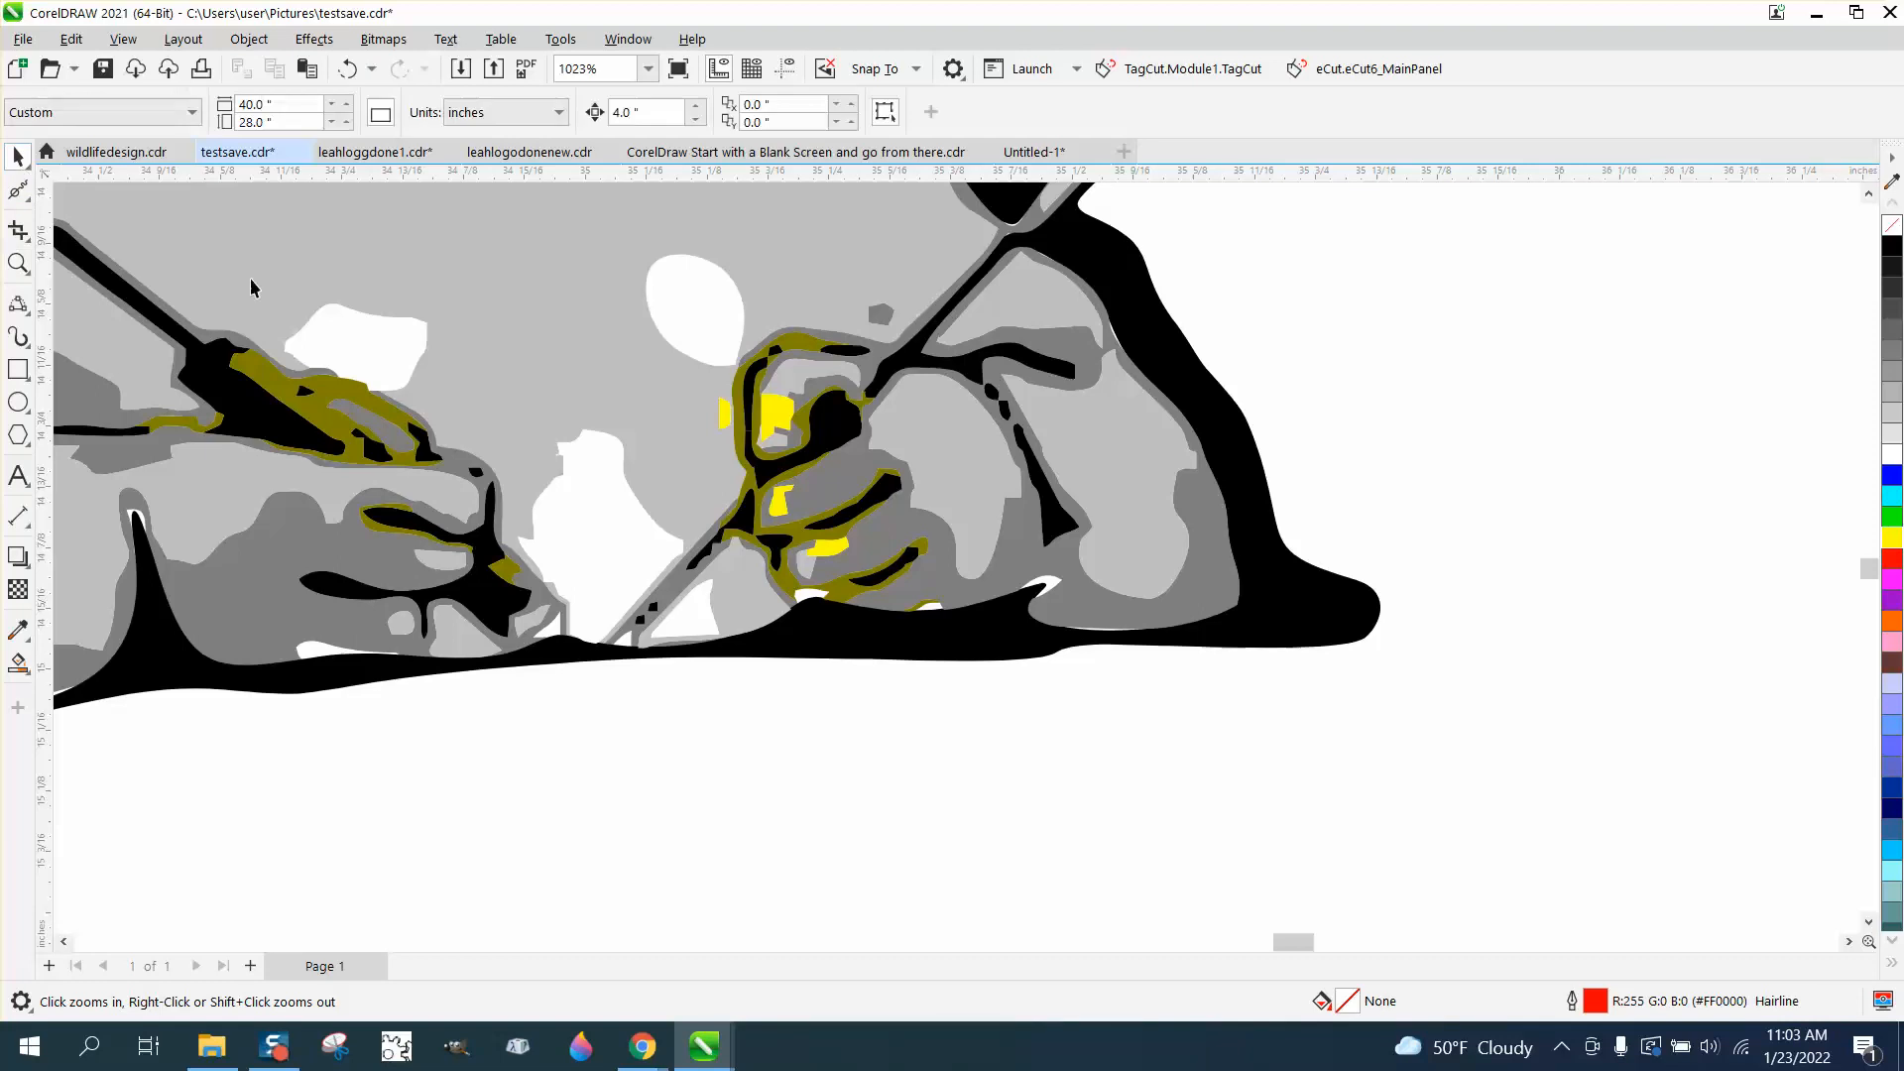
left_click(785, 418)
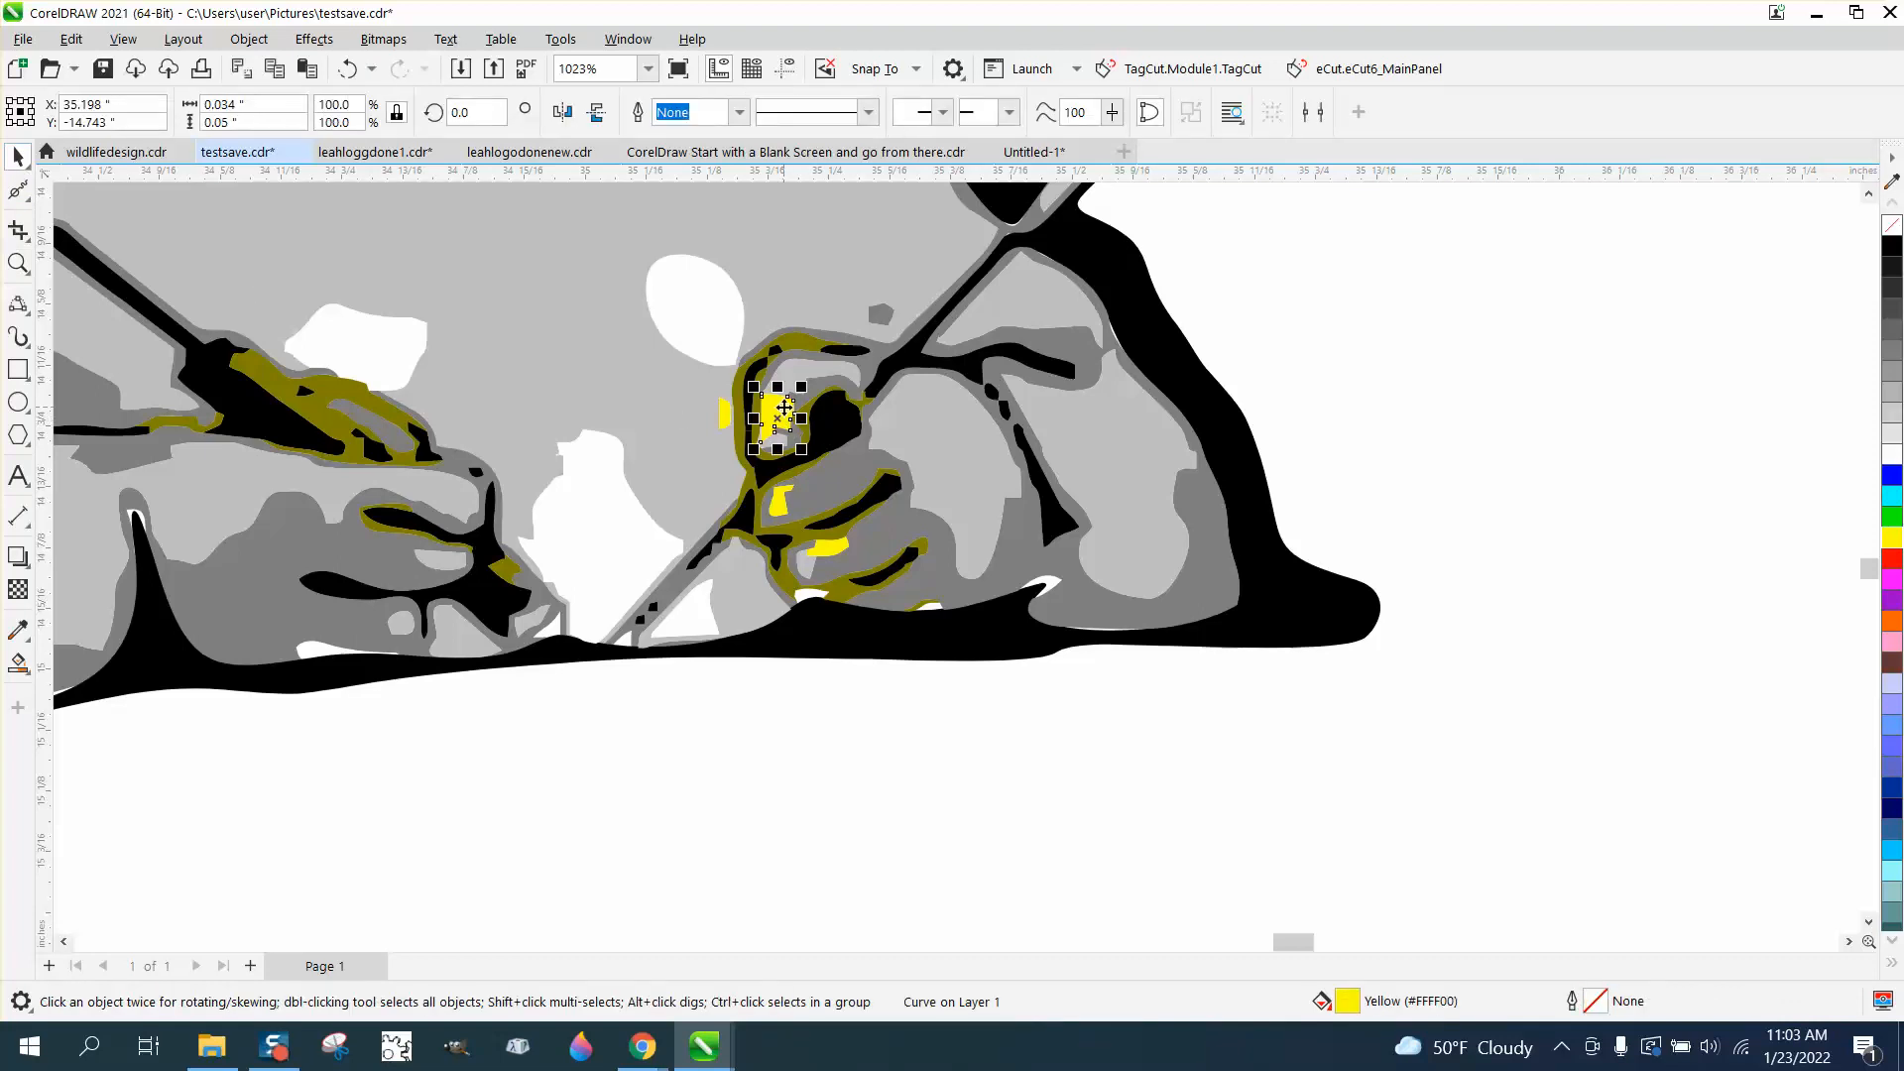
key("Delete")
Move the black outer outline, the light grey sleeve piece and the inner hairline contour 4 inches right.
left_click(836, 485)
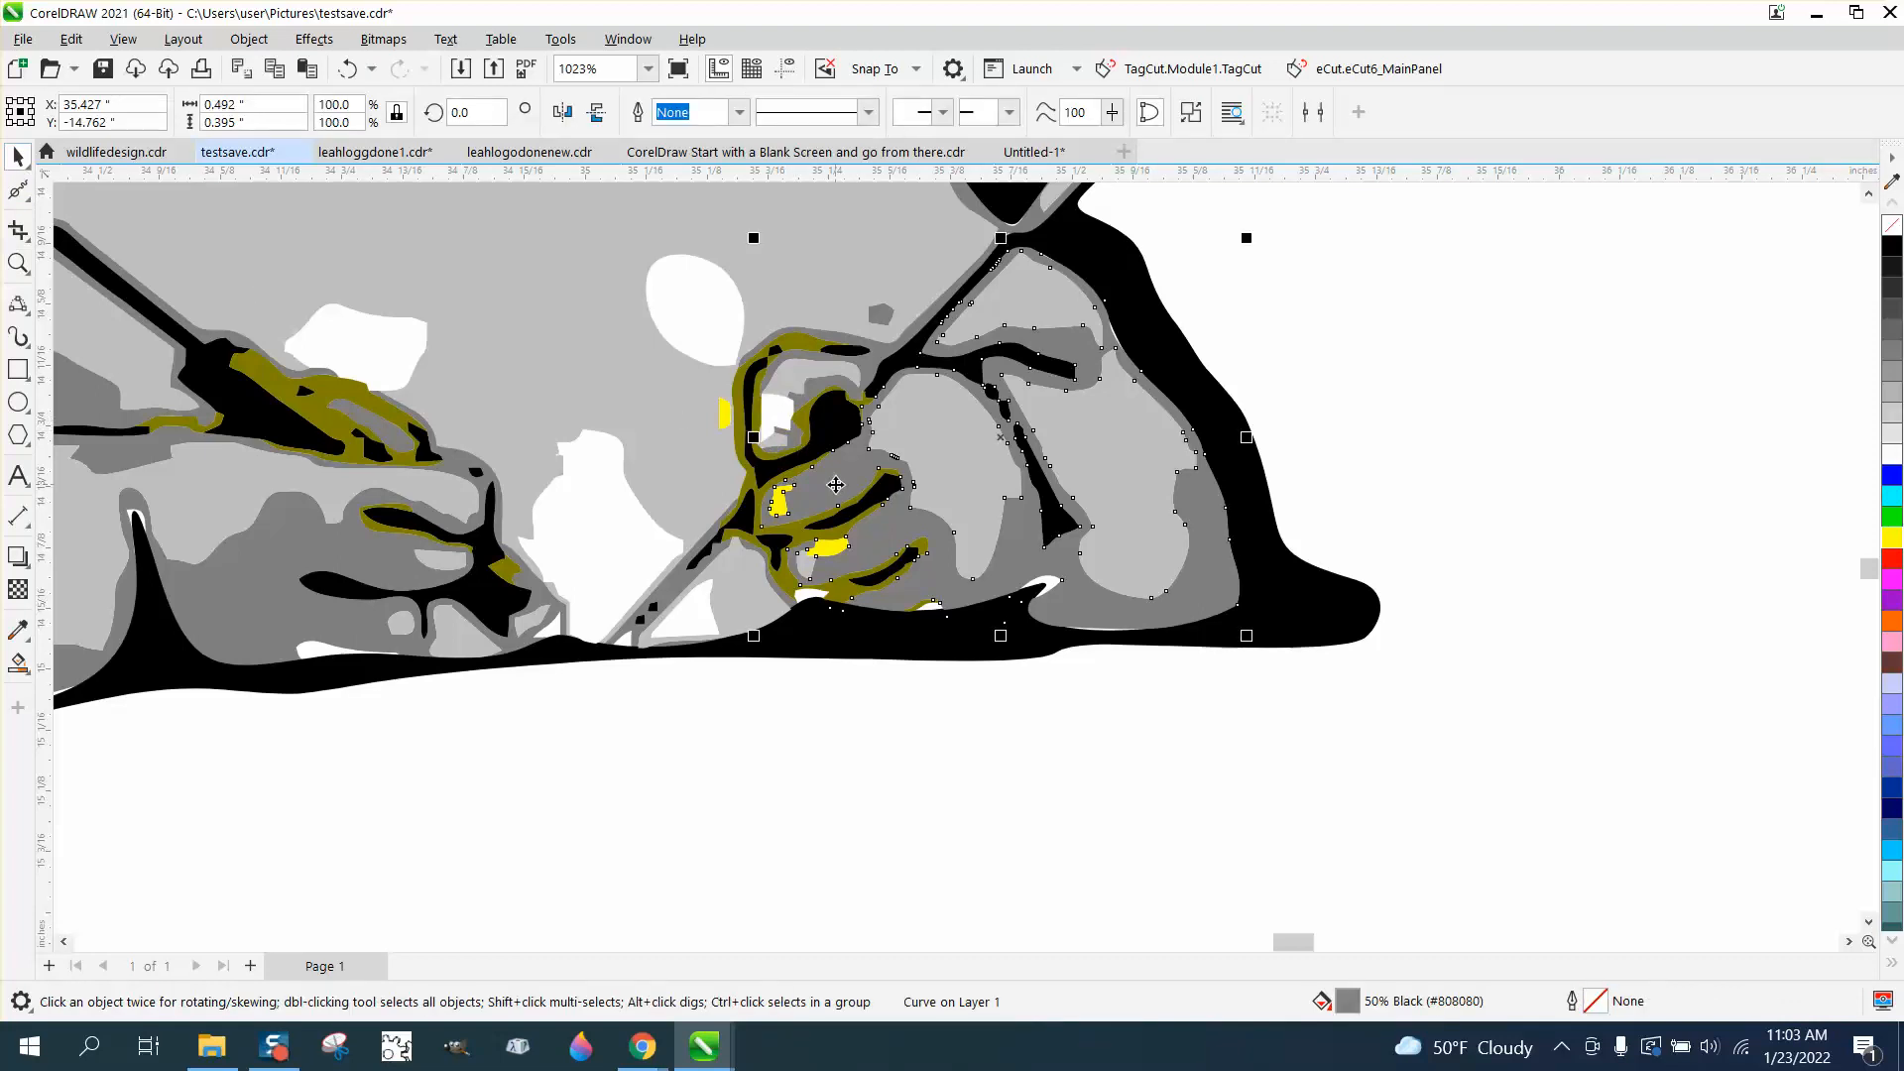
scroll(836, 485, "down", 5)
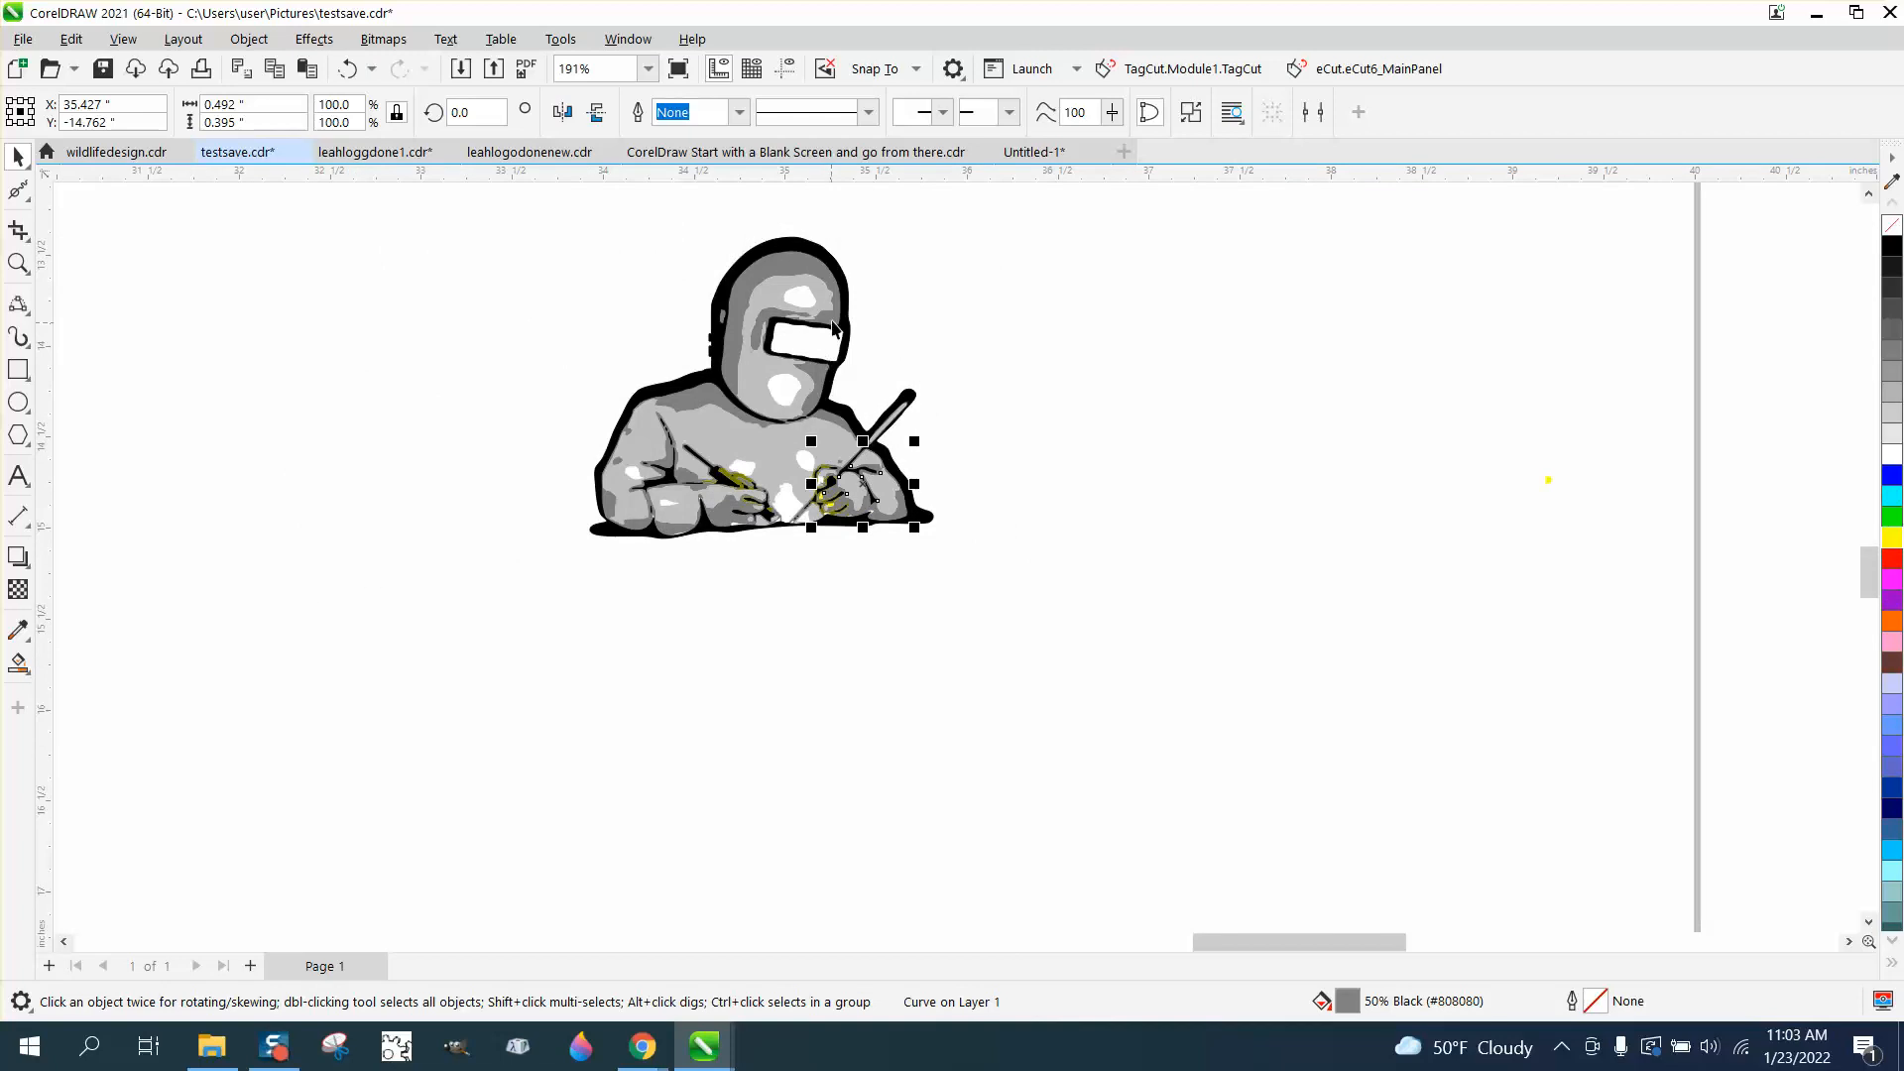
left_click(845, 300)
key("shift+Right")
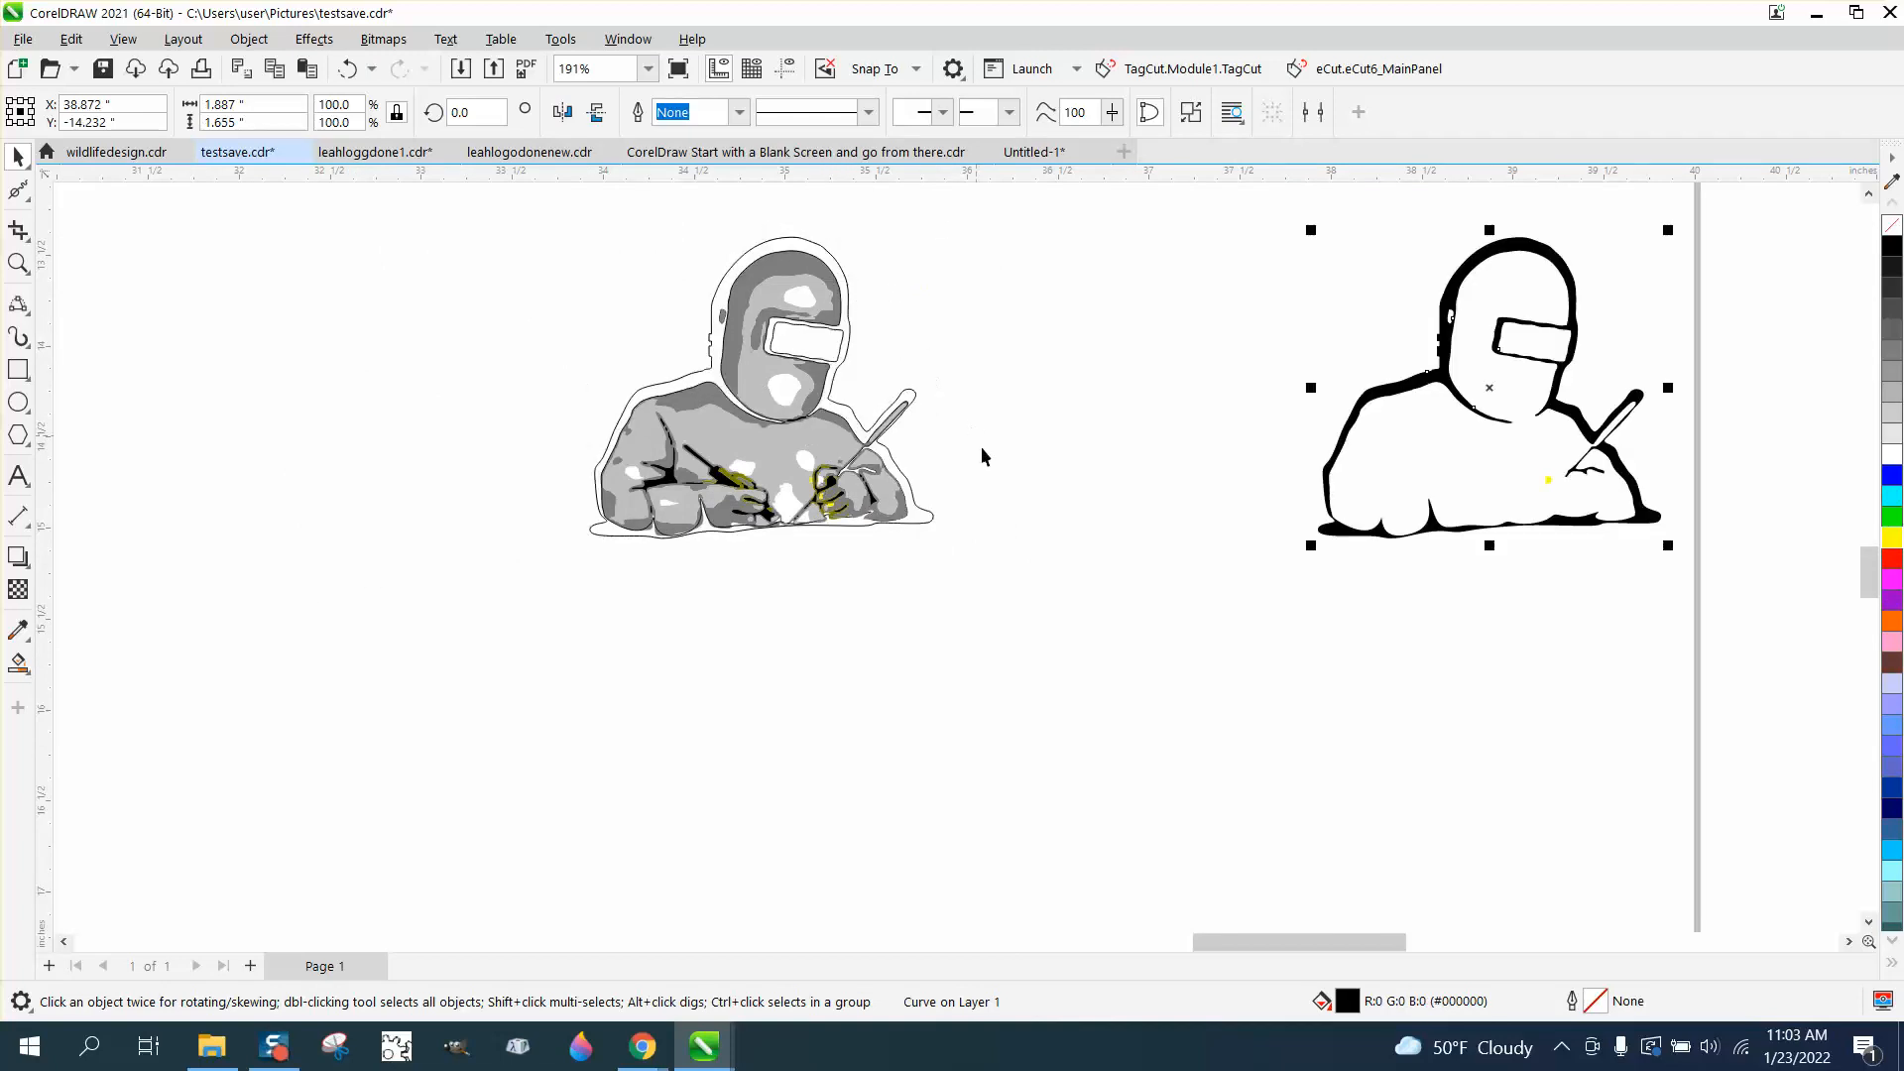
left_click(895, 486)
key("shift+Right")
left_click(818, 437)
key("shift+Right")
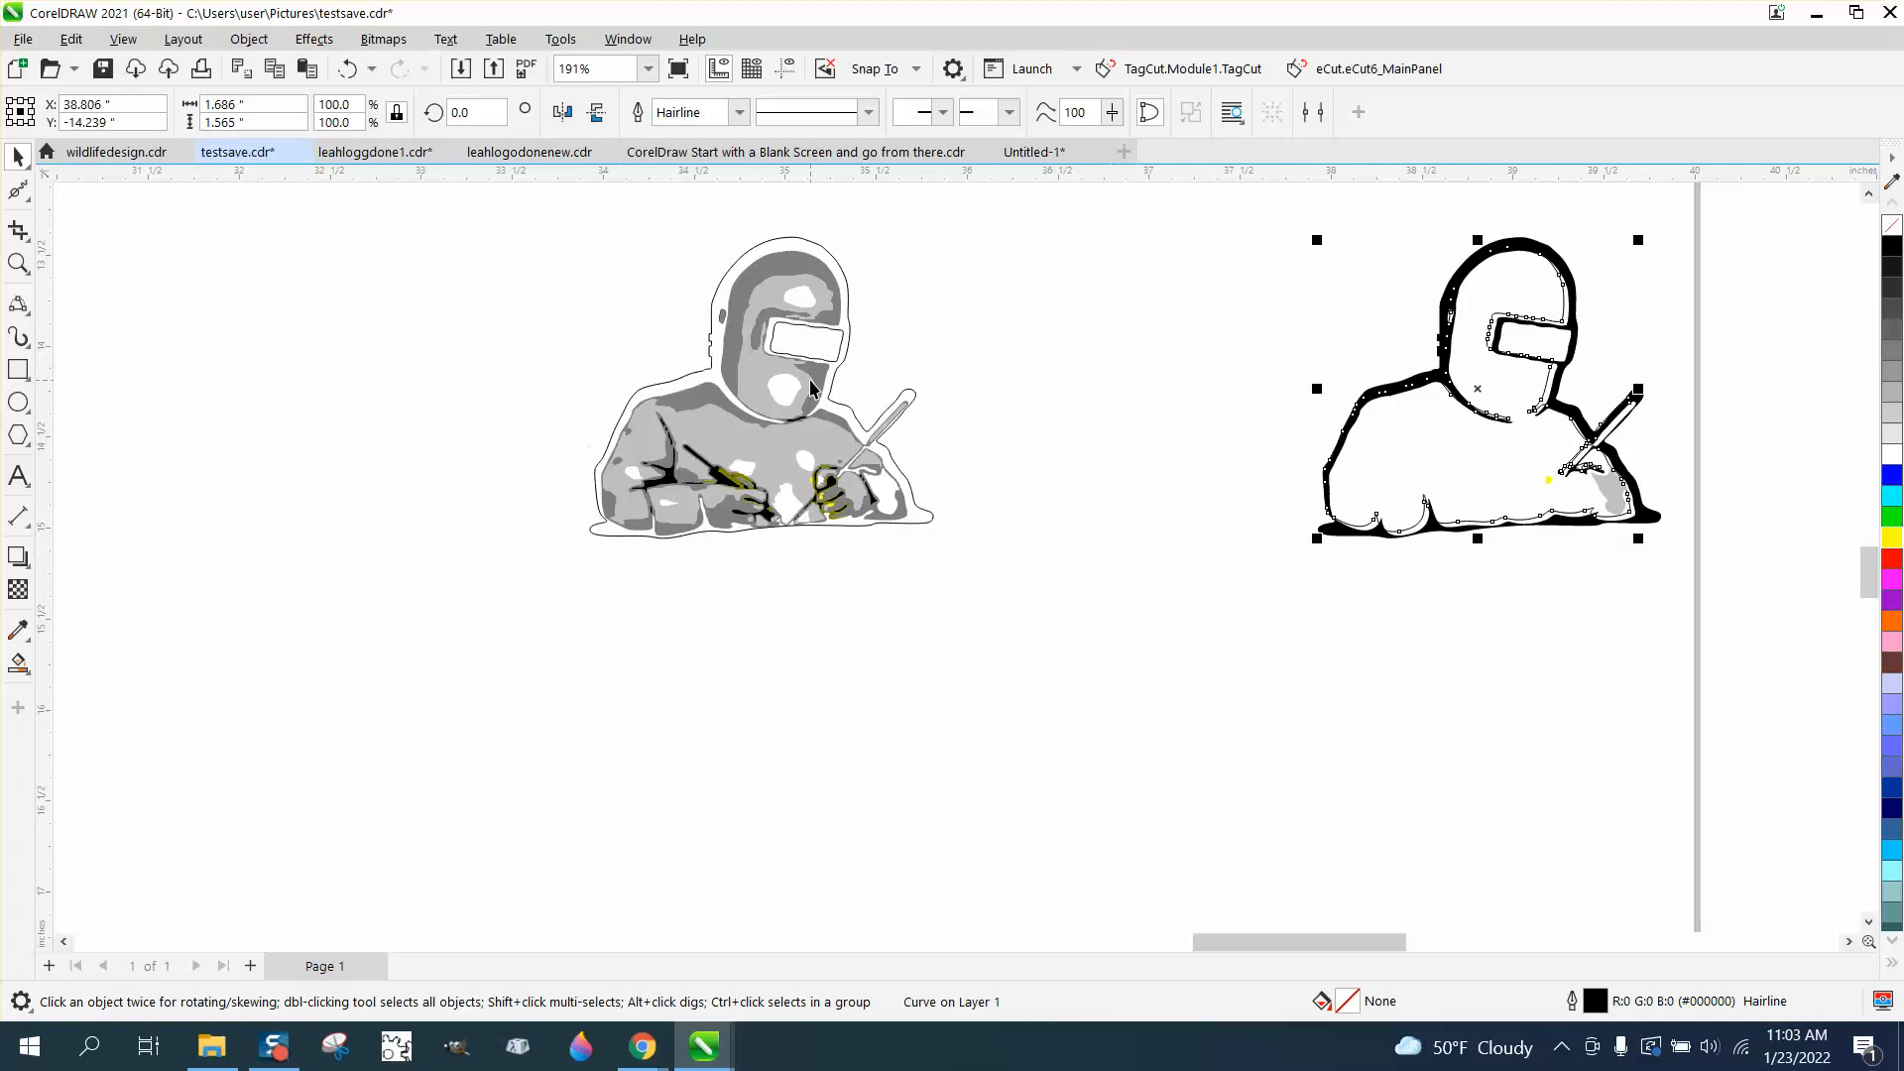
Move the helmet's light grey shape, the outer hairline outline and the large mid-grey body shape 4 inches right.
left_click(811, 387)
key("shift+Right")
left_click(813, 387)
key("shift+Right")
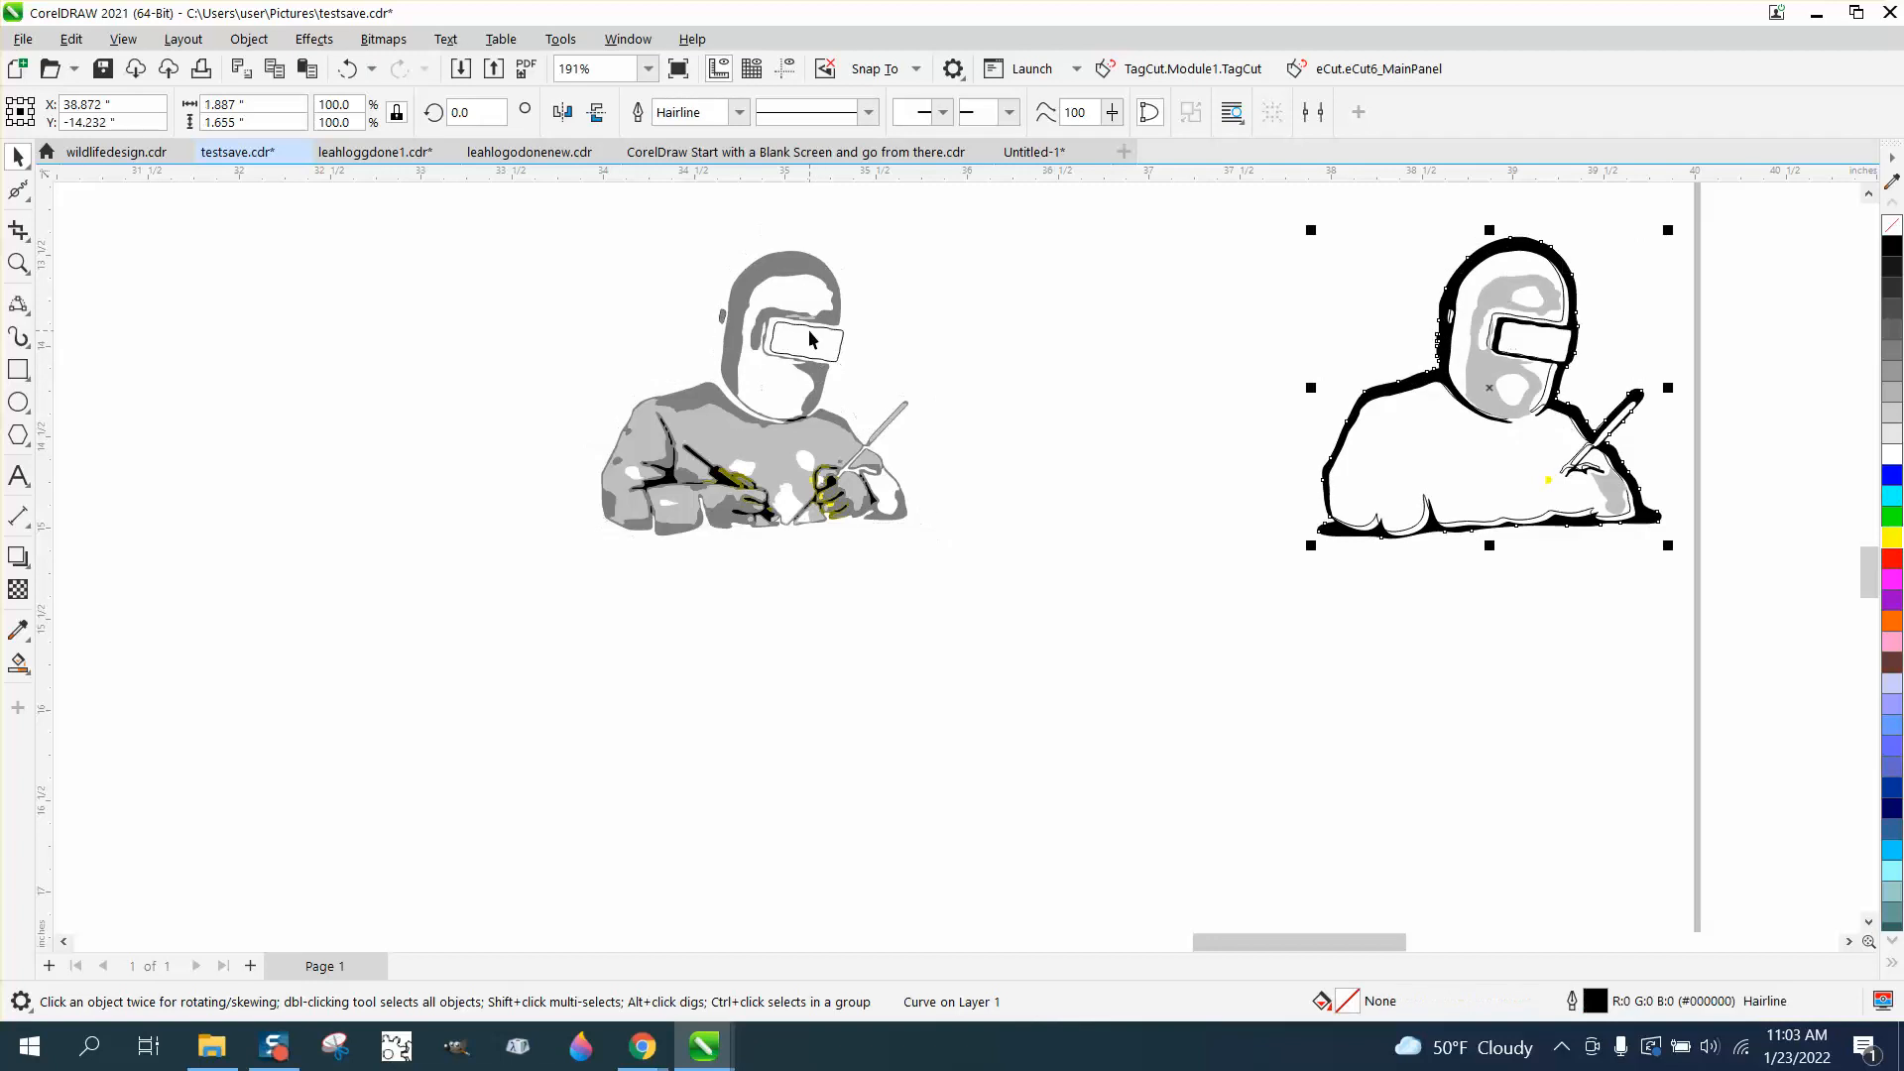
left_click(818, 279)
key("shift+Right")
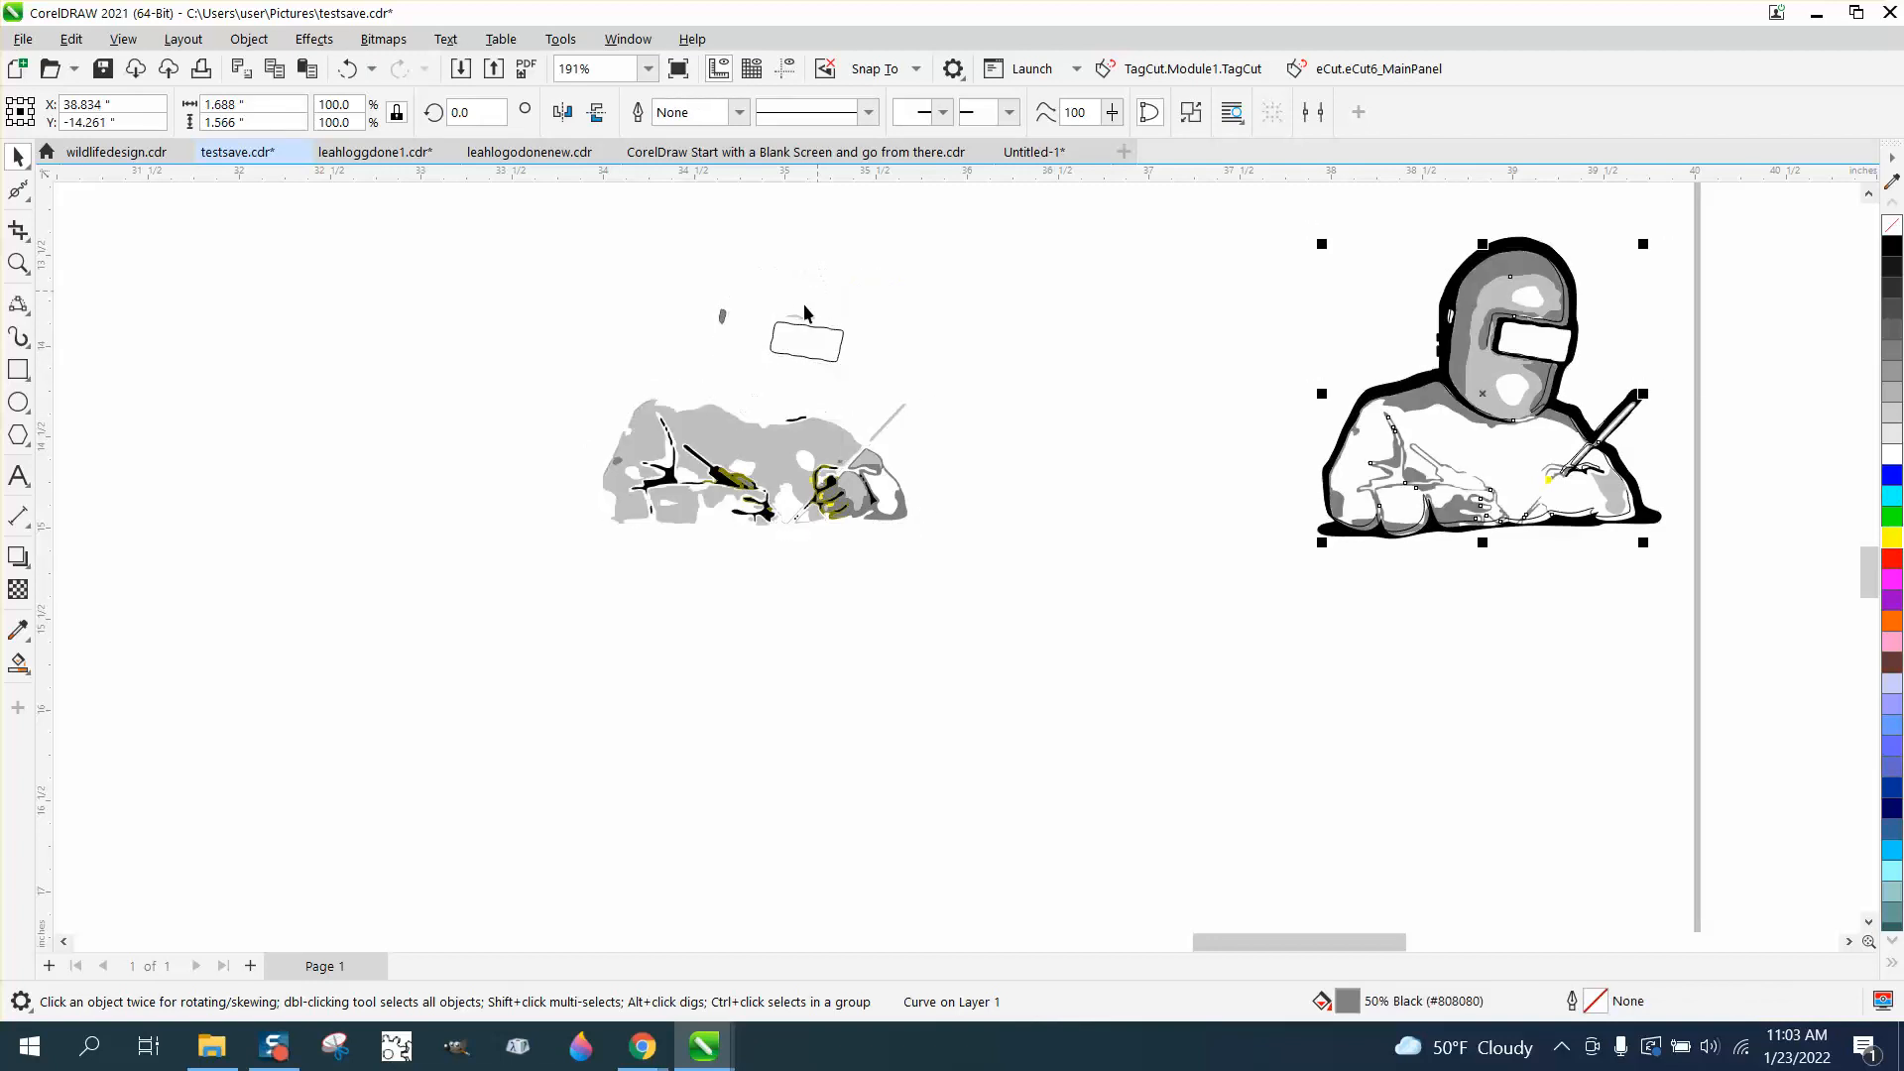
Move the light grey pieces of the chest, forearm and rod-side sleeve 4 inches right onto the relocated outline.
left_click(755, 437)
key("shift+Right")
left_click(683, 511)
key("shift+Right")
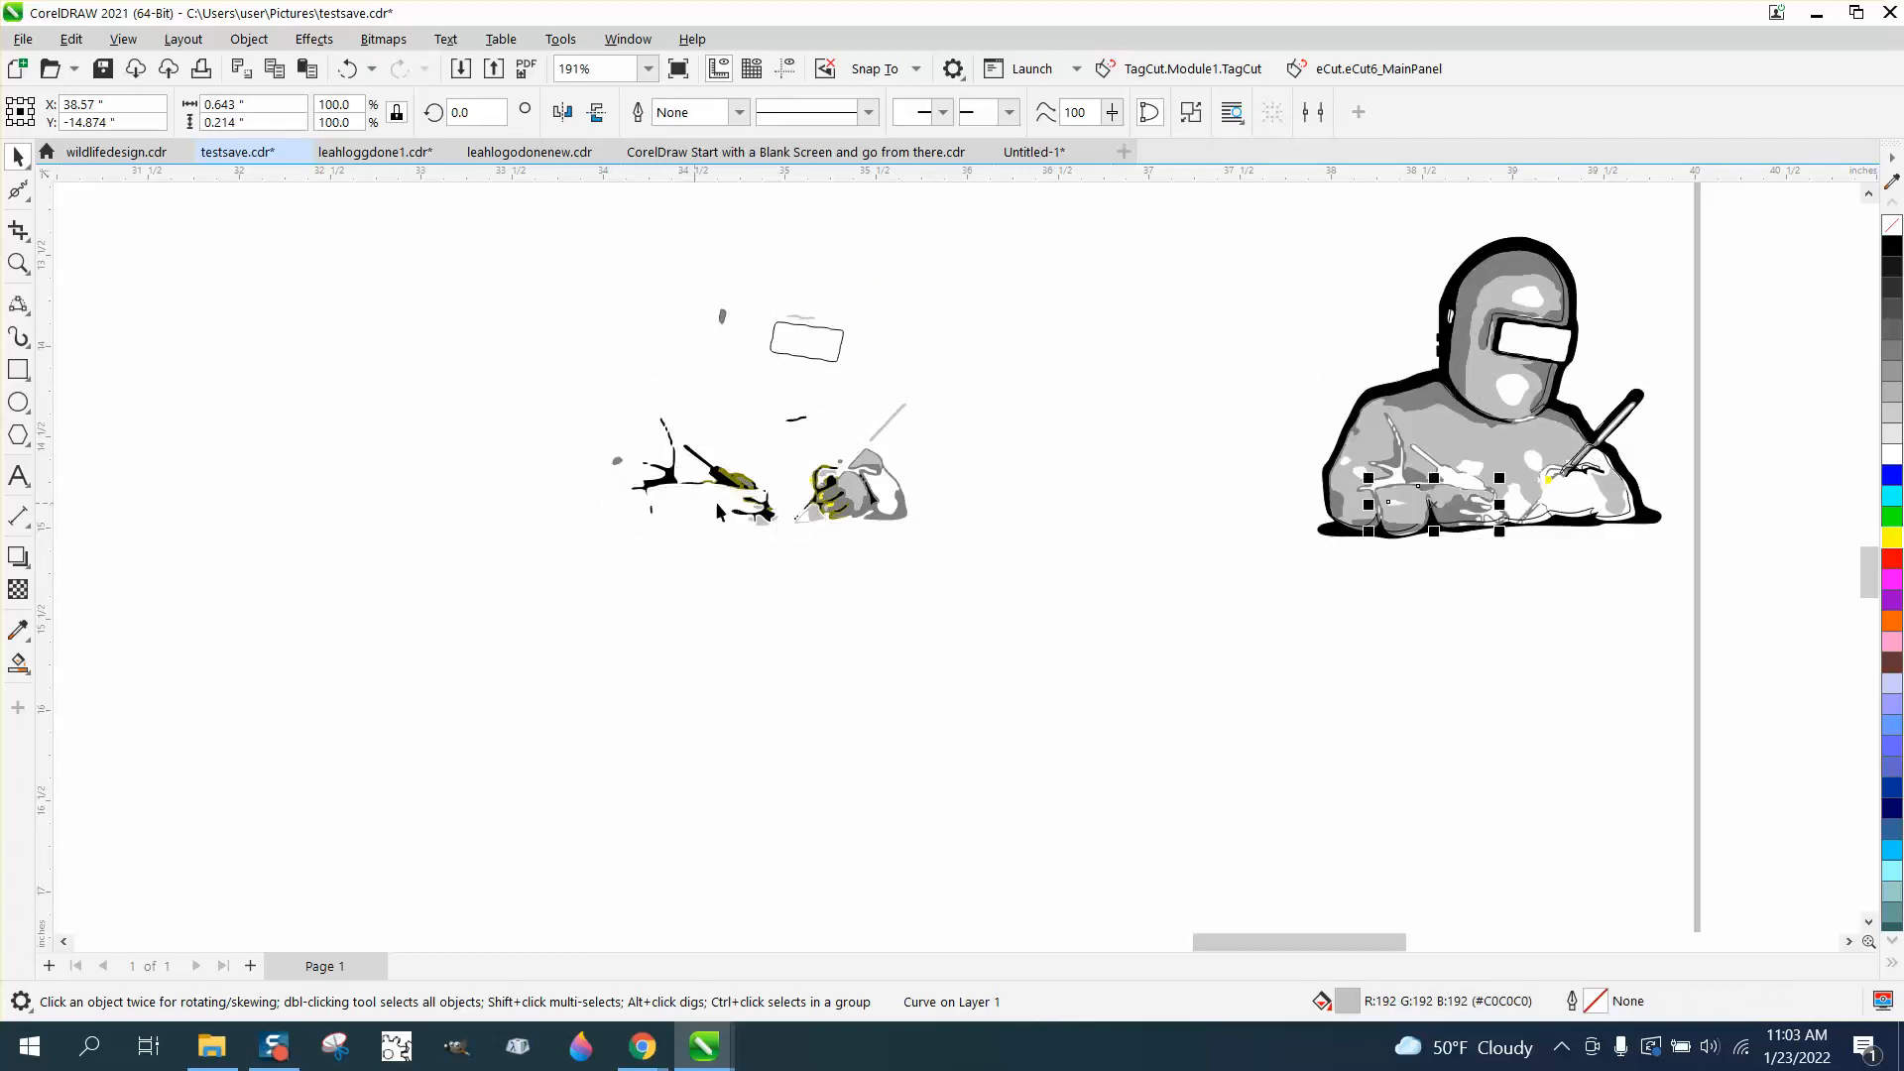
left_click(845, 496)
key("shift+Right")
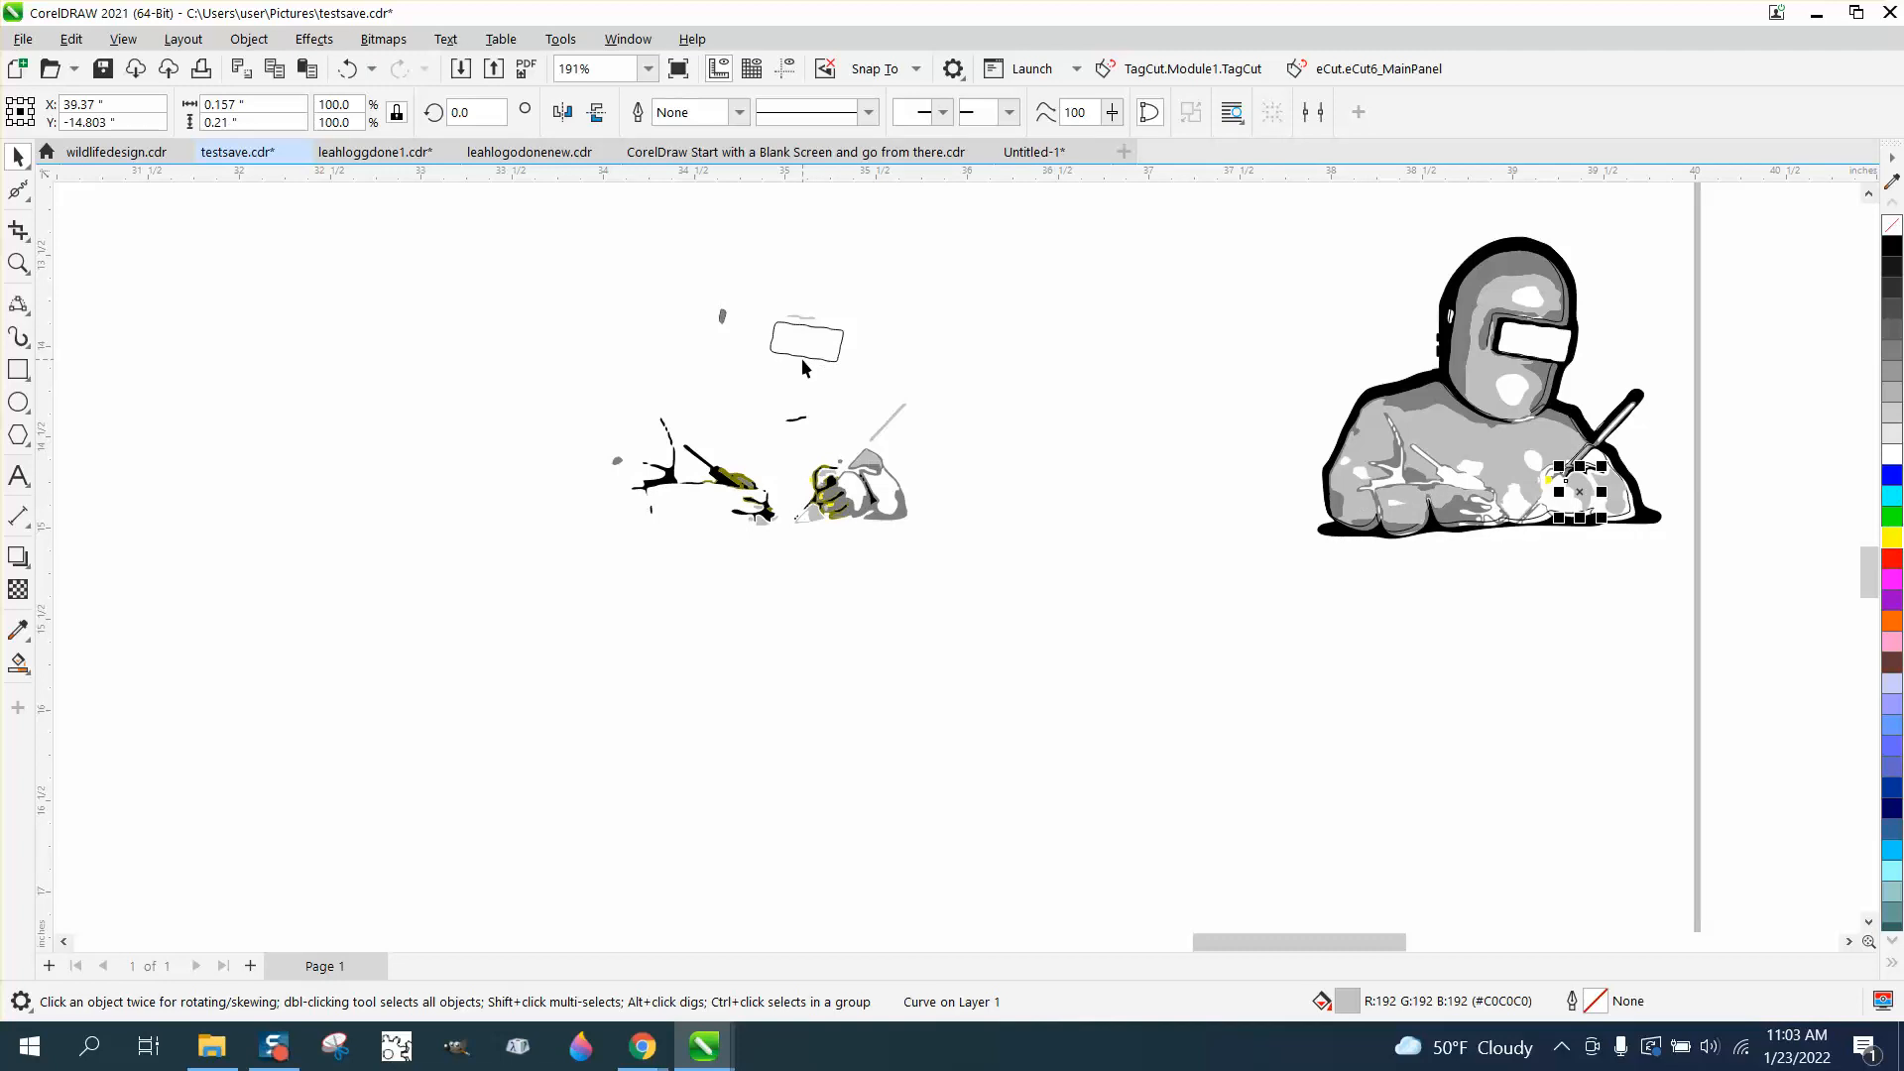
Move the grey spot at the side of the helmet and the mid-grey rod-side sleeve shape 4 inches right.
left_click(723, 318)
key("shift+Right")
key("z")
left_click_drag(558, 379, 1175, 644)
left_click(18, 157)
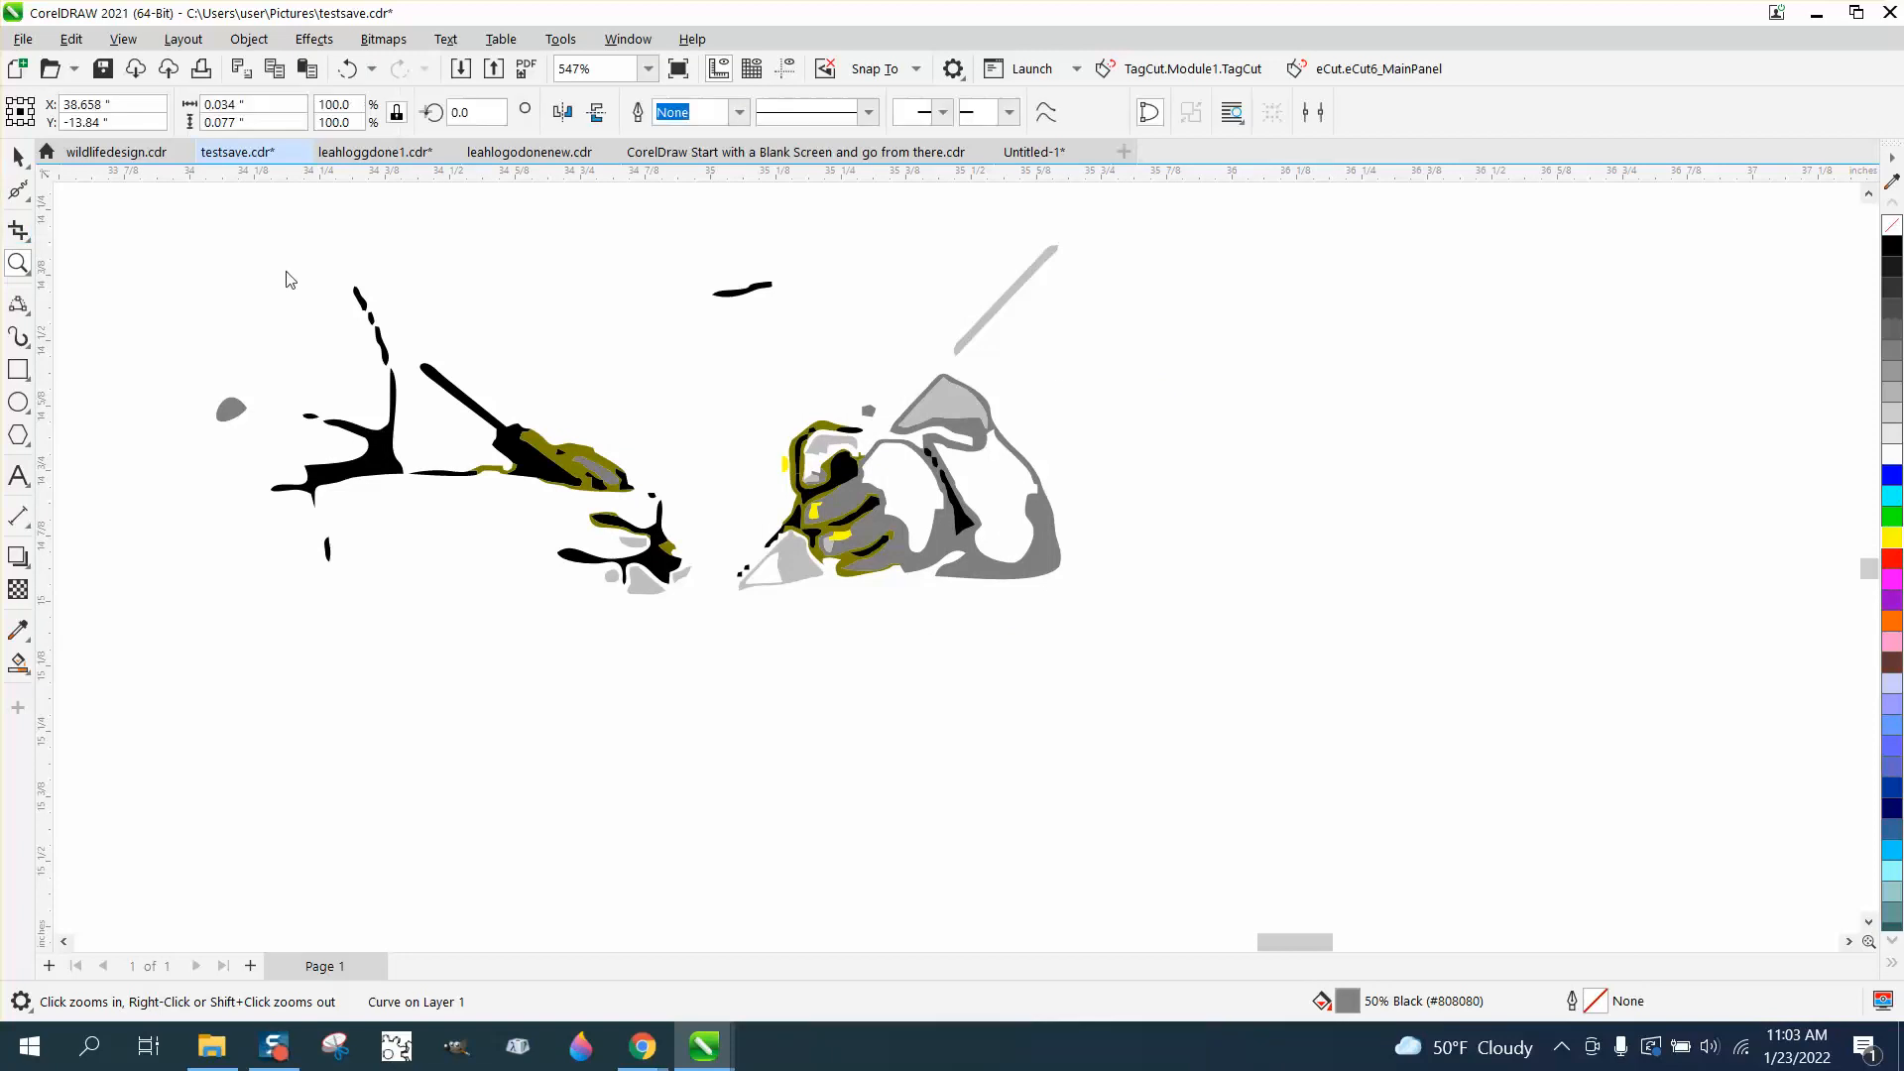
key("shift+Right")
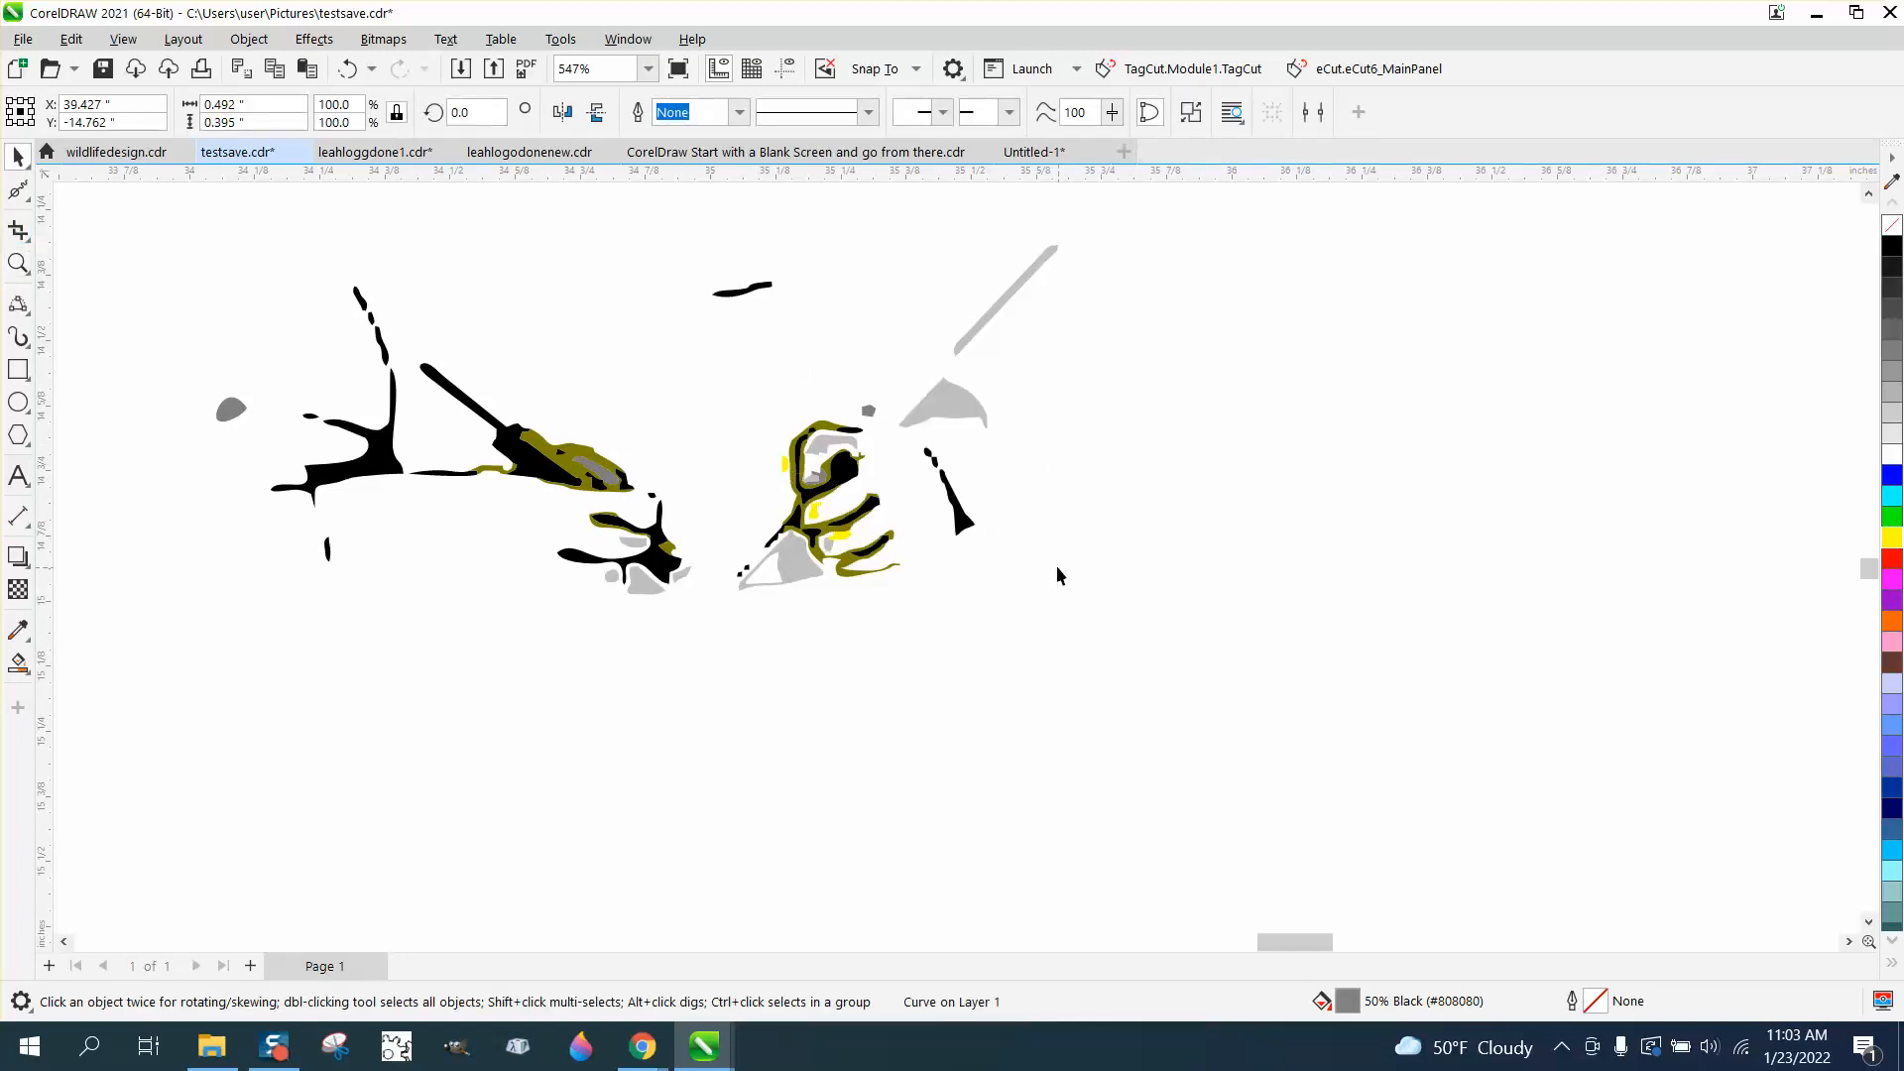
Move the rod-side sleeve's black fold and light grey patch, plus that hand's black finger shapes, 4 inches right.
left_click(960, 522)
key("shift+Right")
left_click(948, 421)
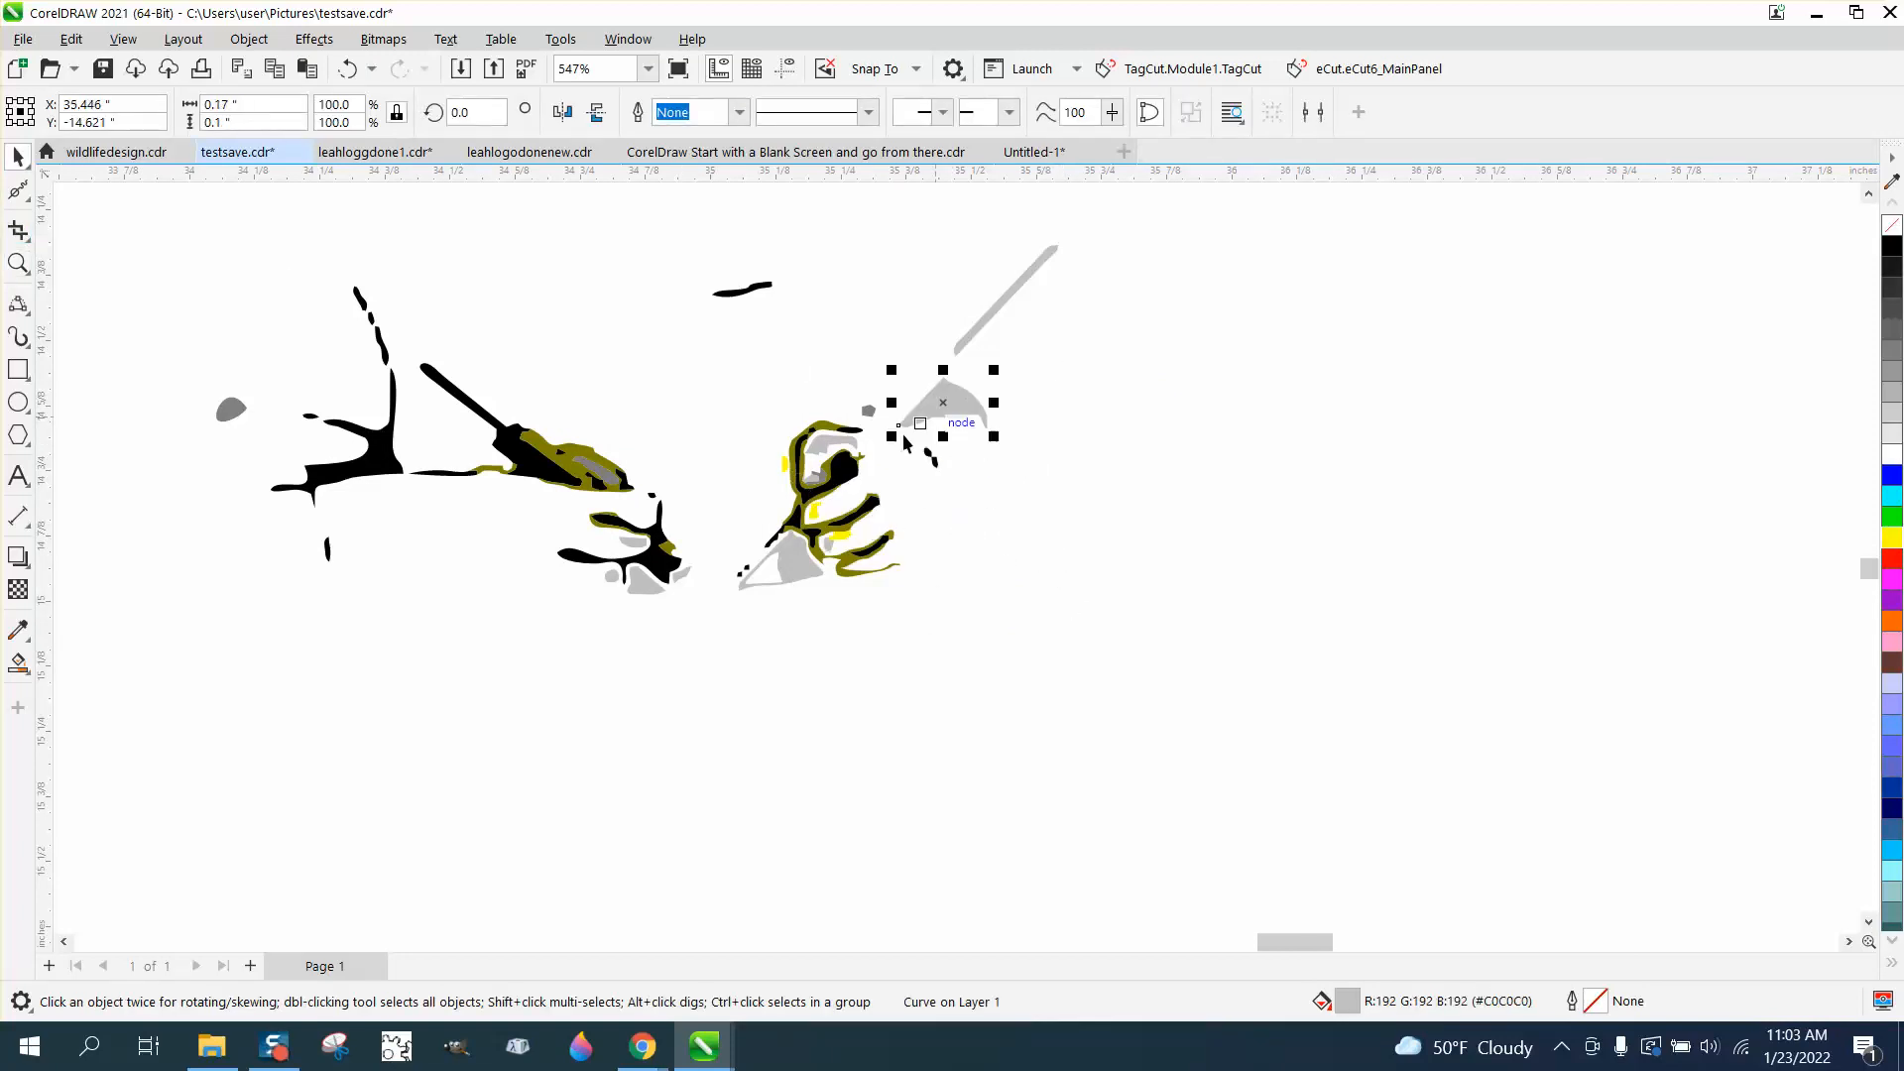
key("shift+Right")
left_click(866, 478)
key("shift+Right")
left_click(871, 502)
key("shift+Right")
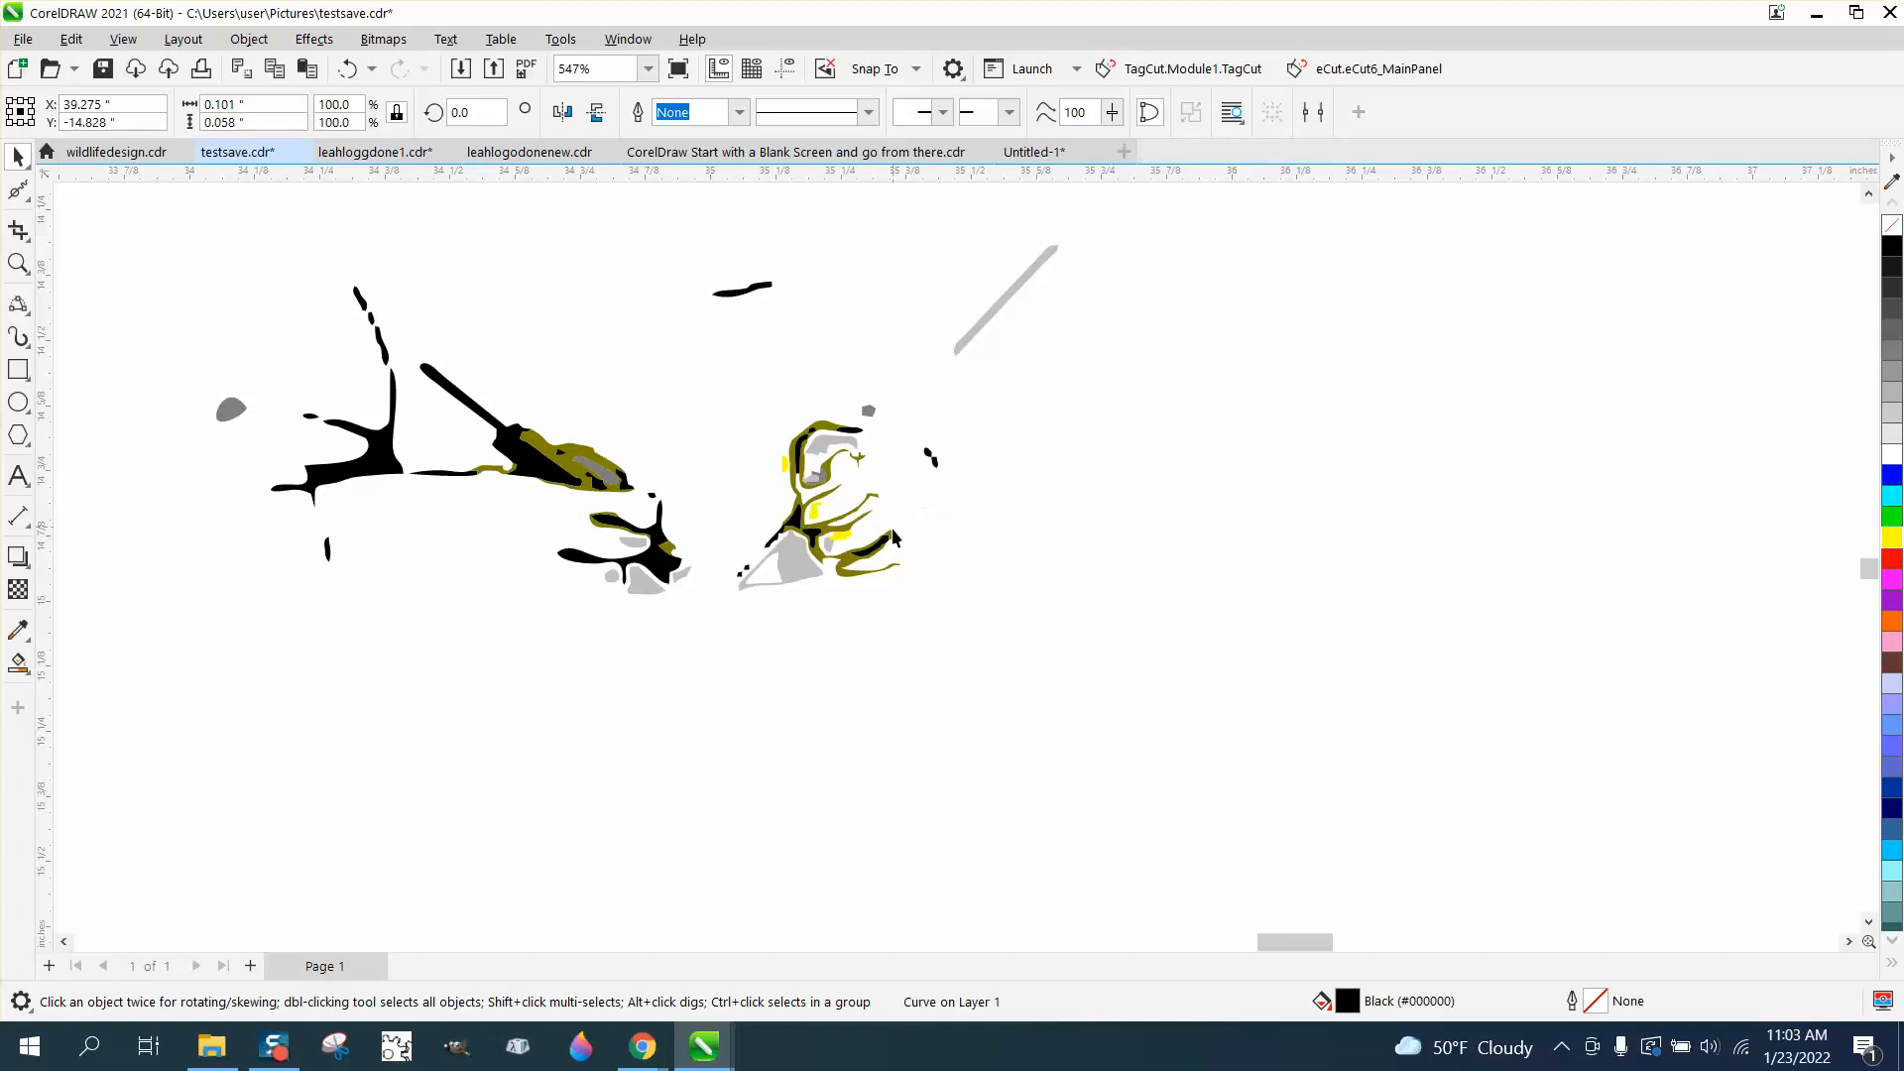
left_click(882, 549)
key("shift+Right")
Move the black torch handle, the black sleeve fold behind it and the torch hand's black finger shape 4 inches right.
left_click(526, 467)
key("shift+Right")
left_click(386, 436)
key("shift+Right")
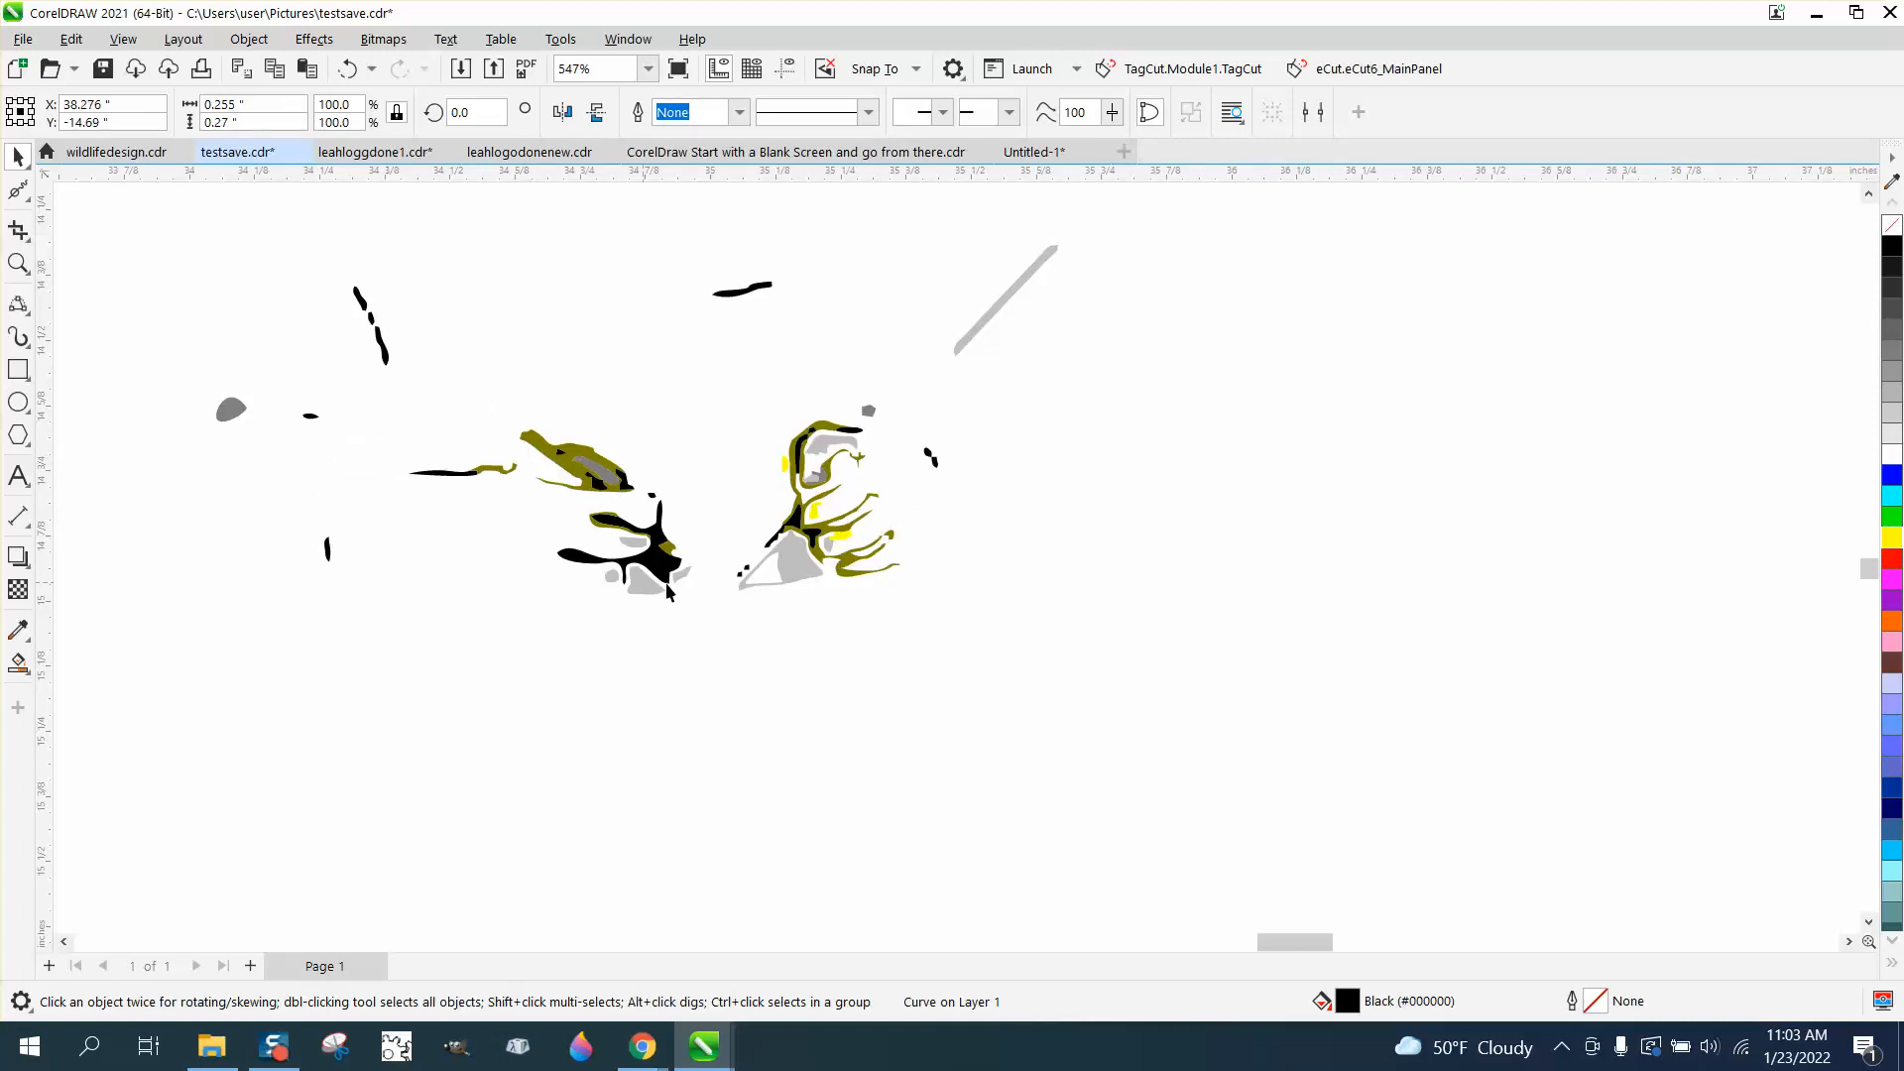
left_click(657, 568)
key("shift+Right")
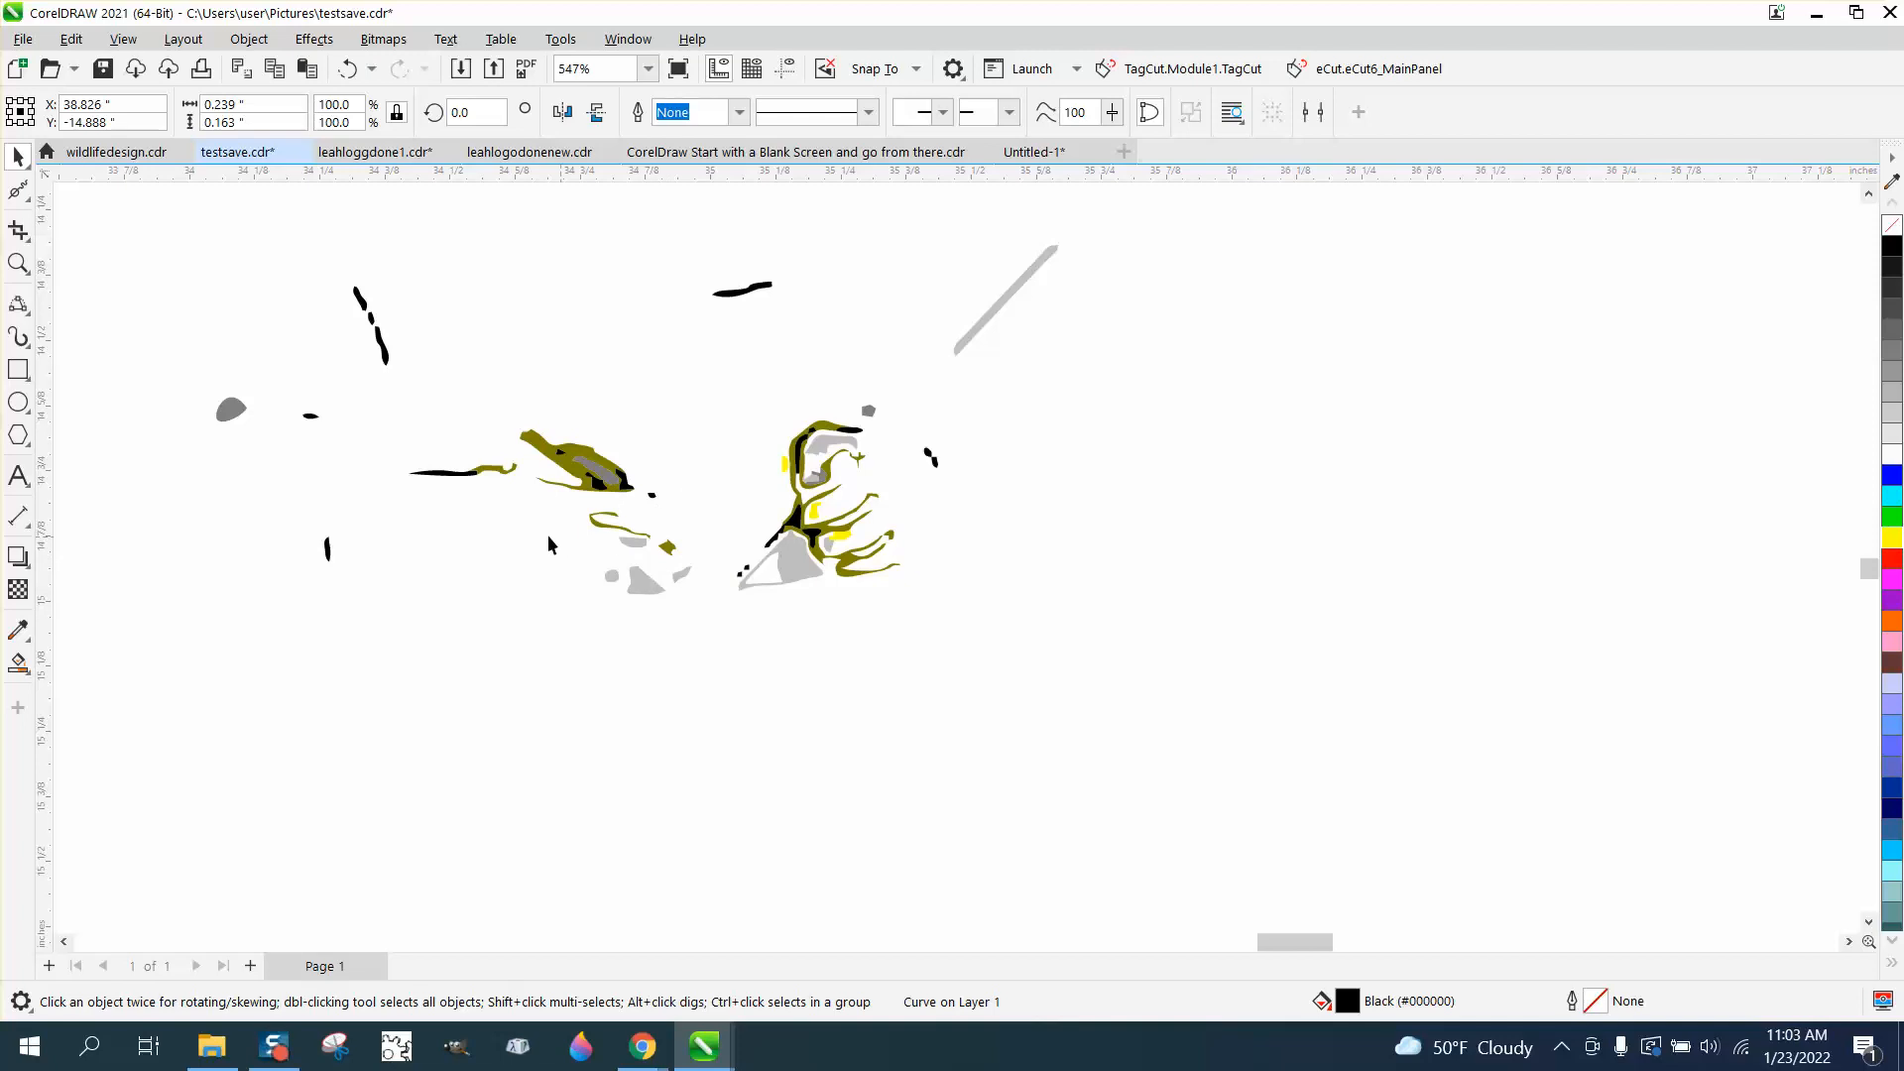
Use Smart Fill to fill the white gaps along the torch arm's upper sleeve fold with black.
scroll(455, 511, "down", 1)
scroll(453, 503, "down", 2)
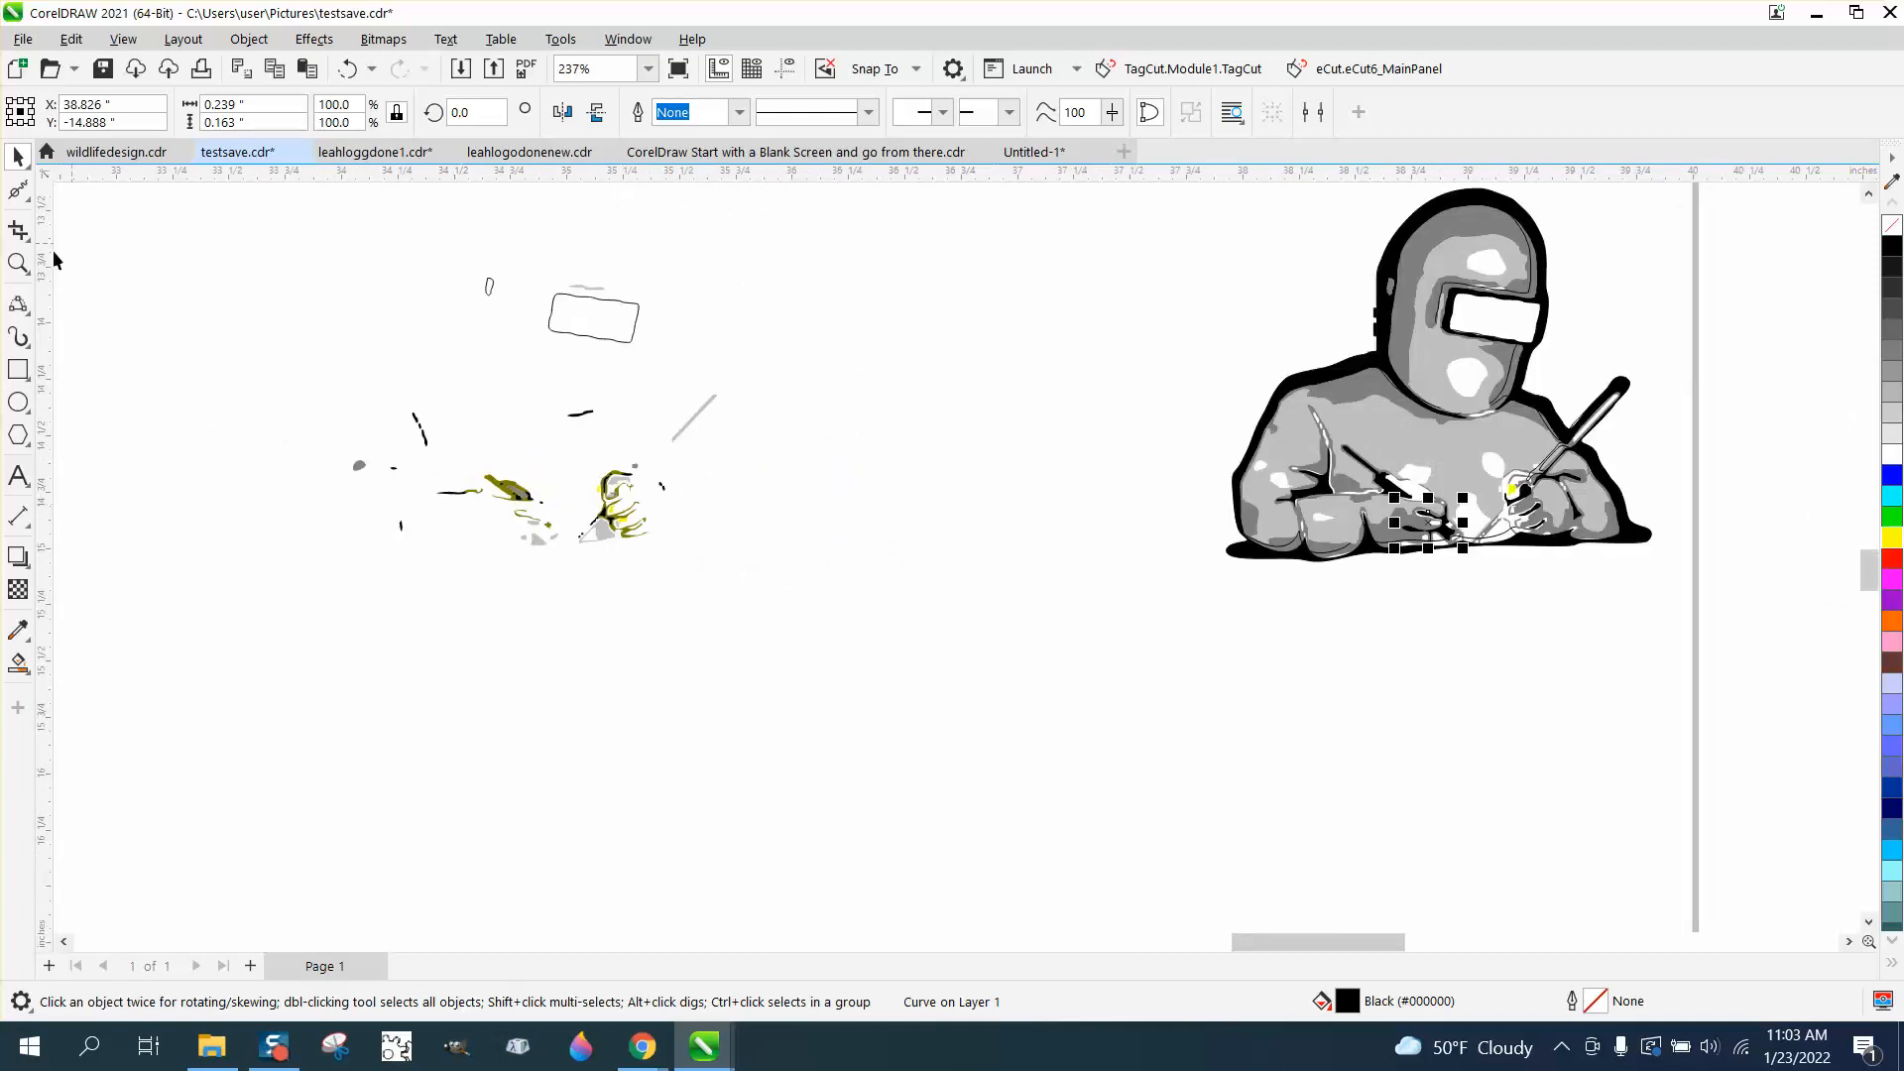
left_click(18, 263)
left_click_drag(1181, 348, 1777, 637)
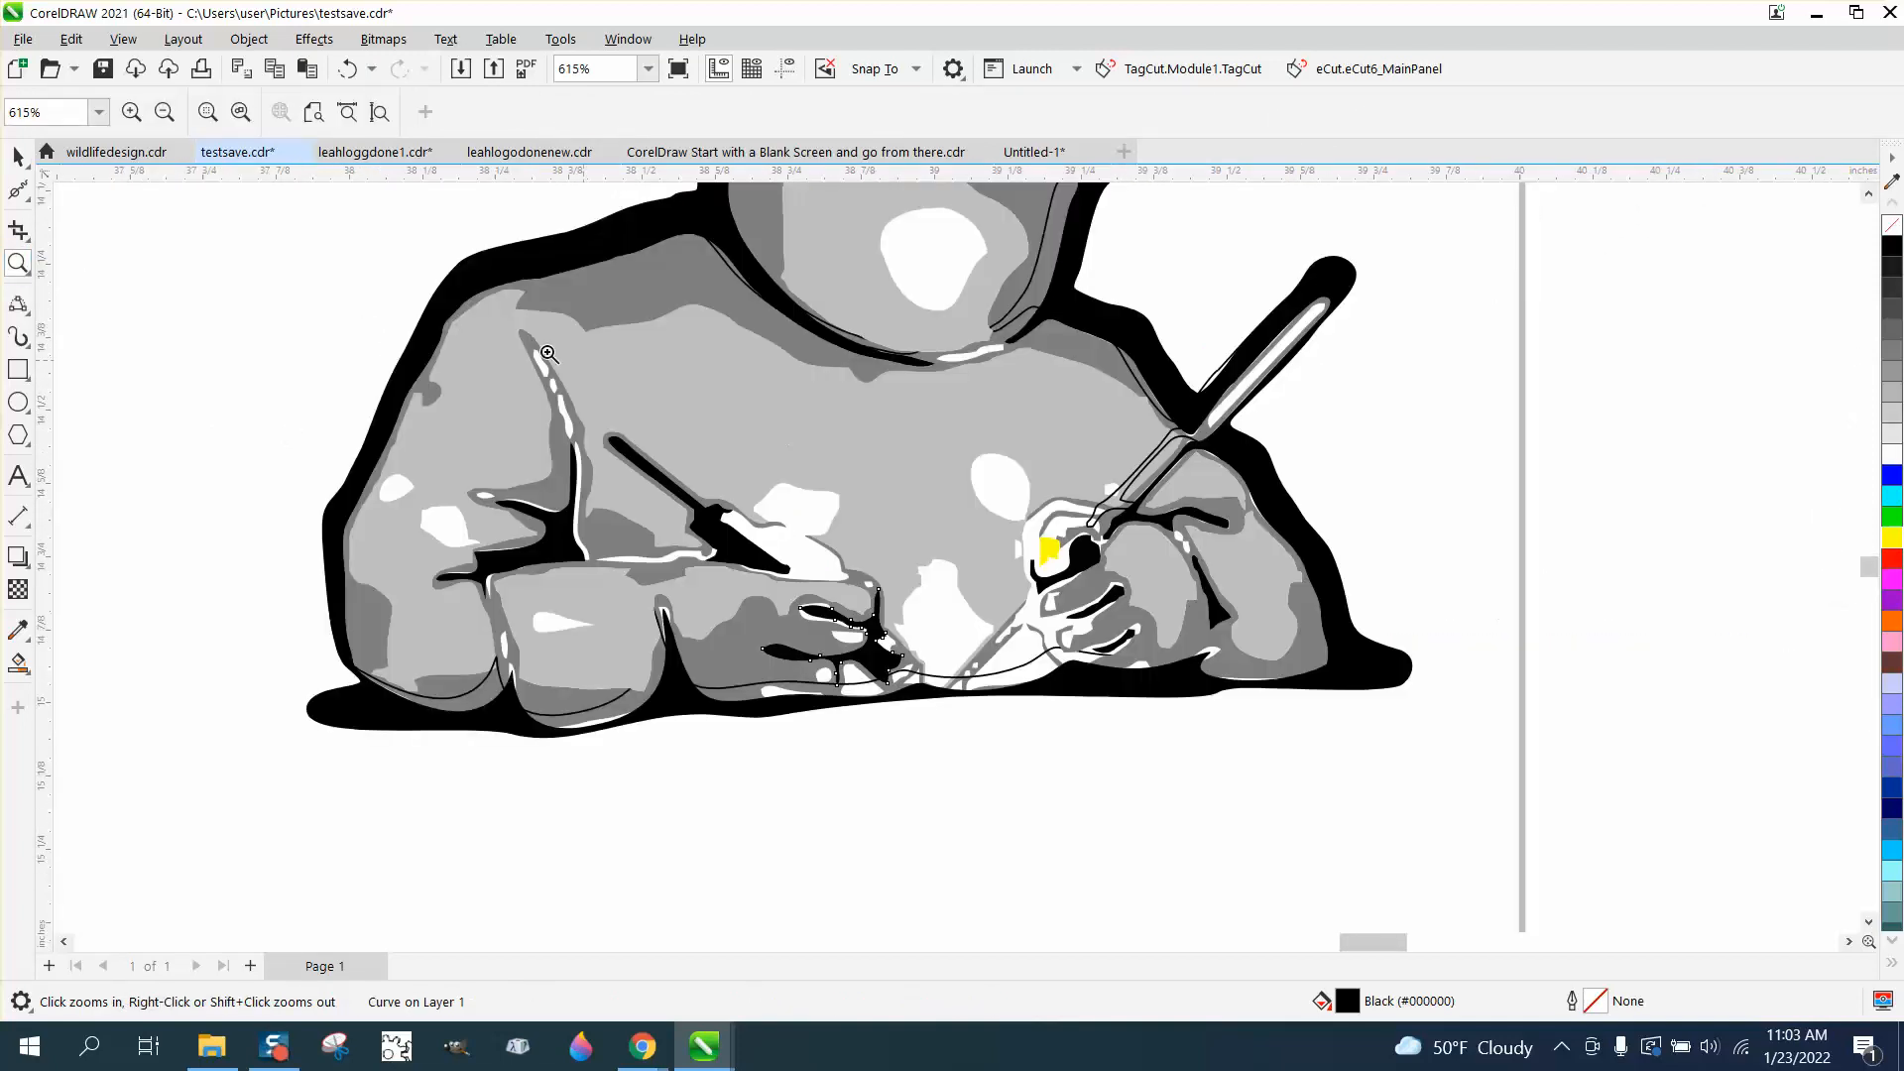
left_click(18, 663)
left_click(543, 367)
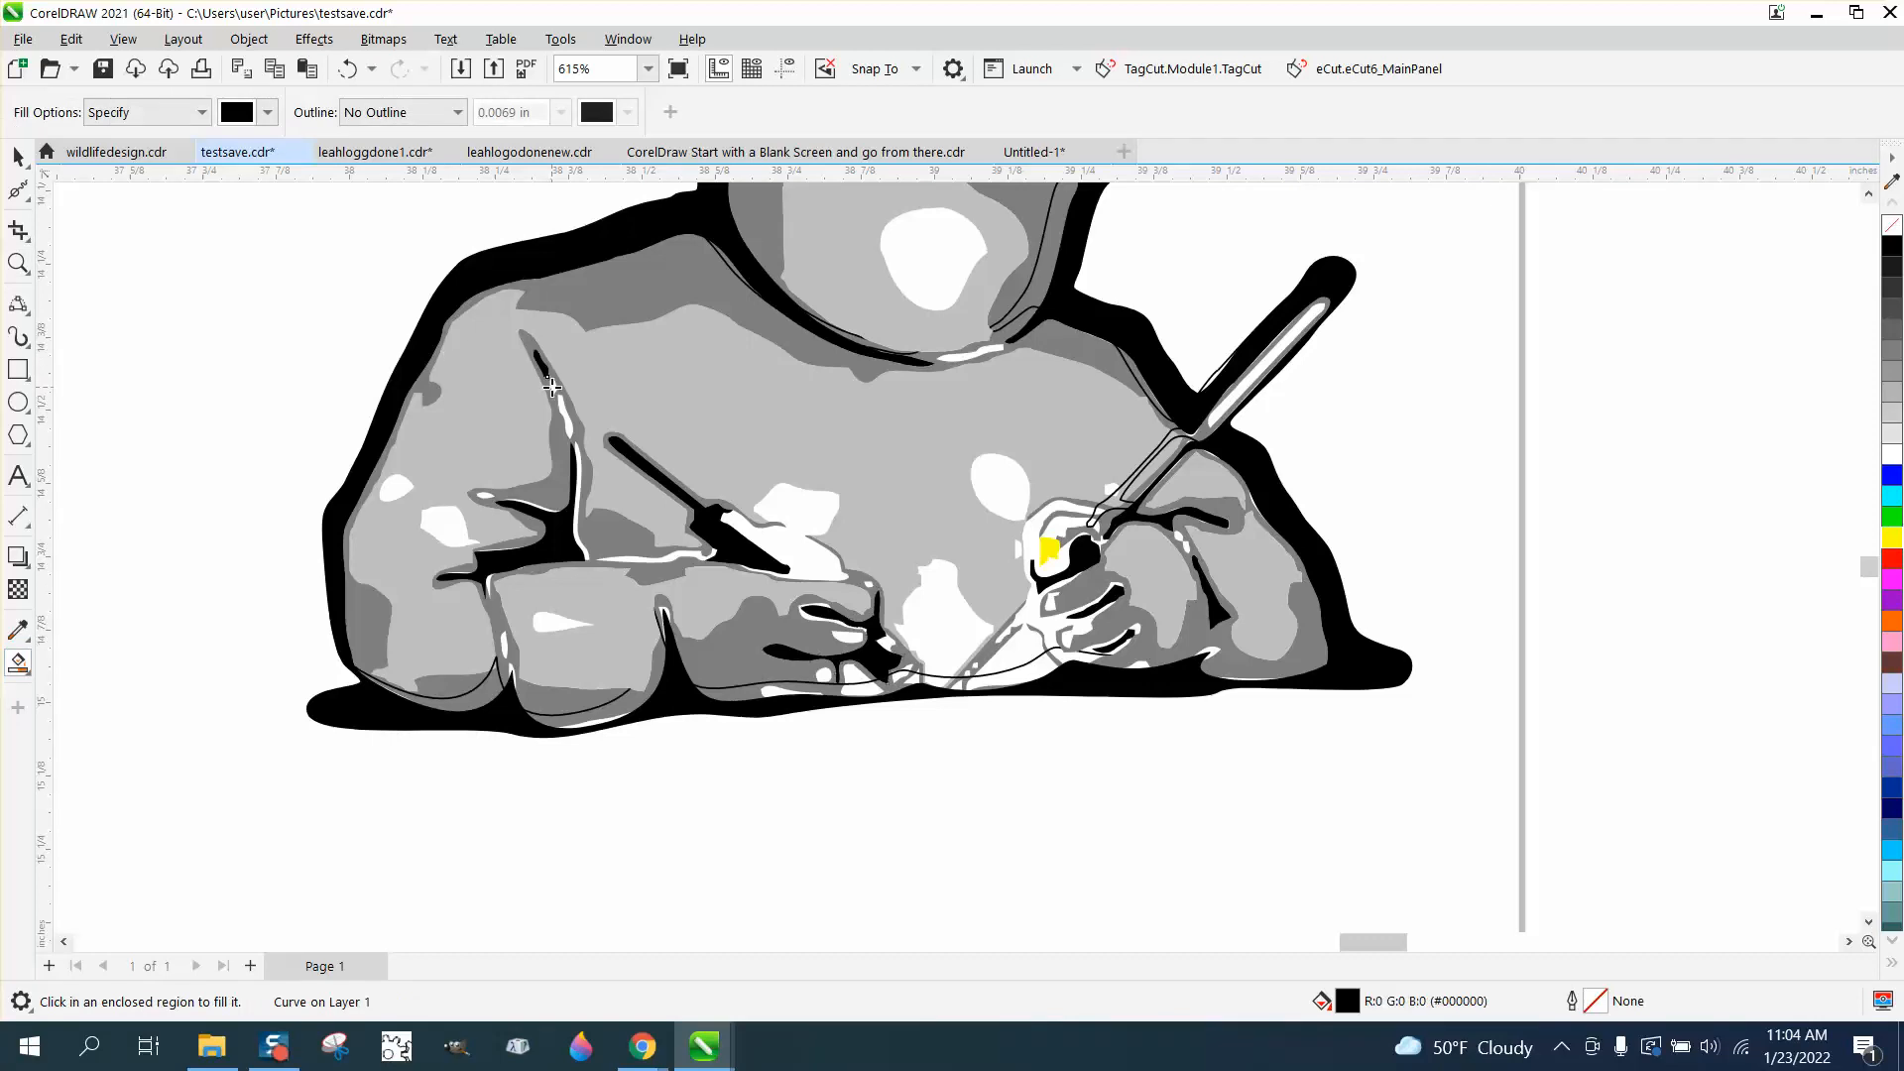
left_click(565, 414)
left_click(577, 458)
Smart-fill the white patches on the torch-side sleeve, the torch glove and the chest with black.
left_click(442, 515)
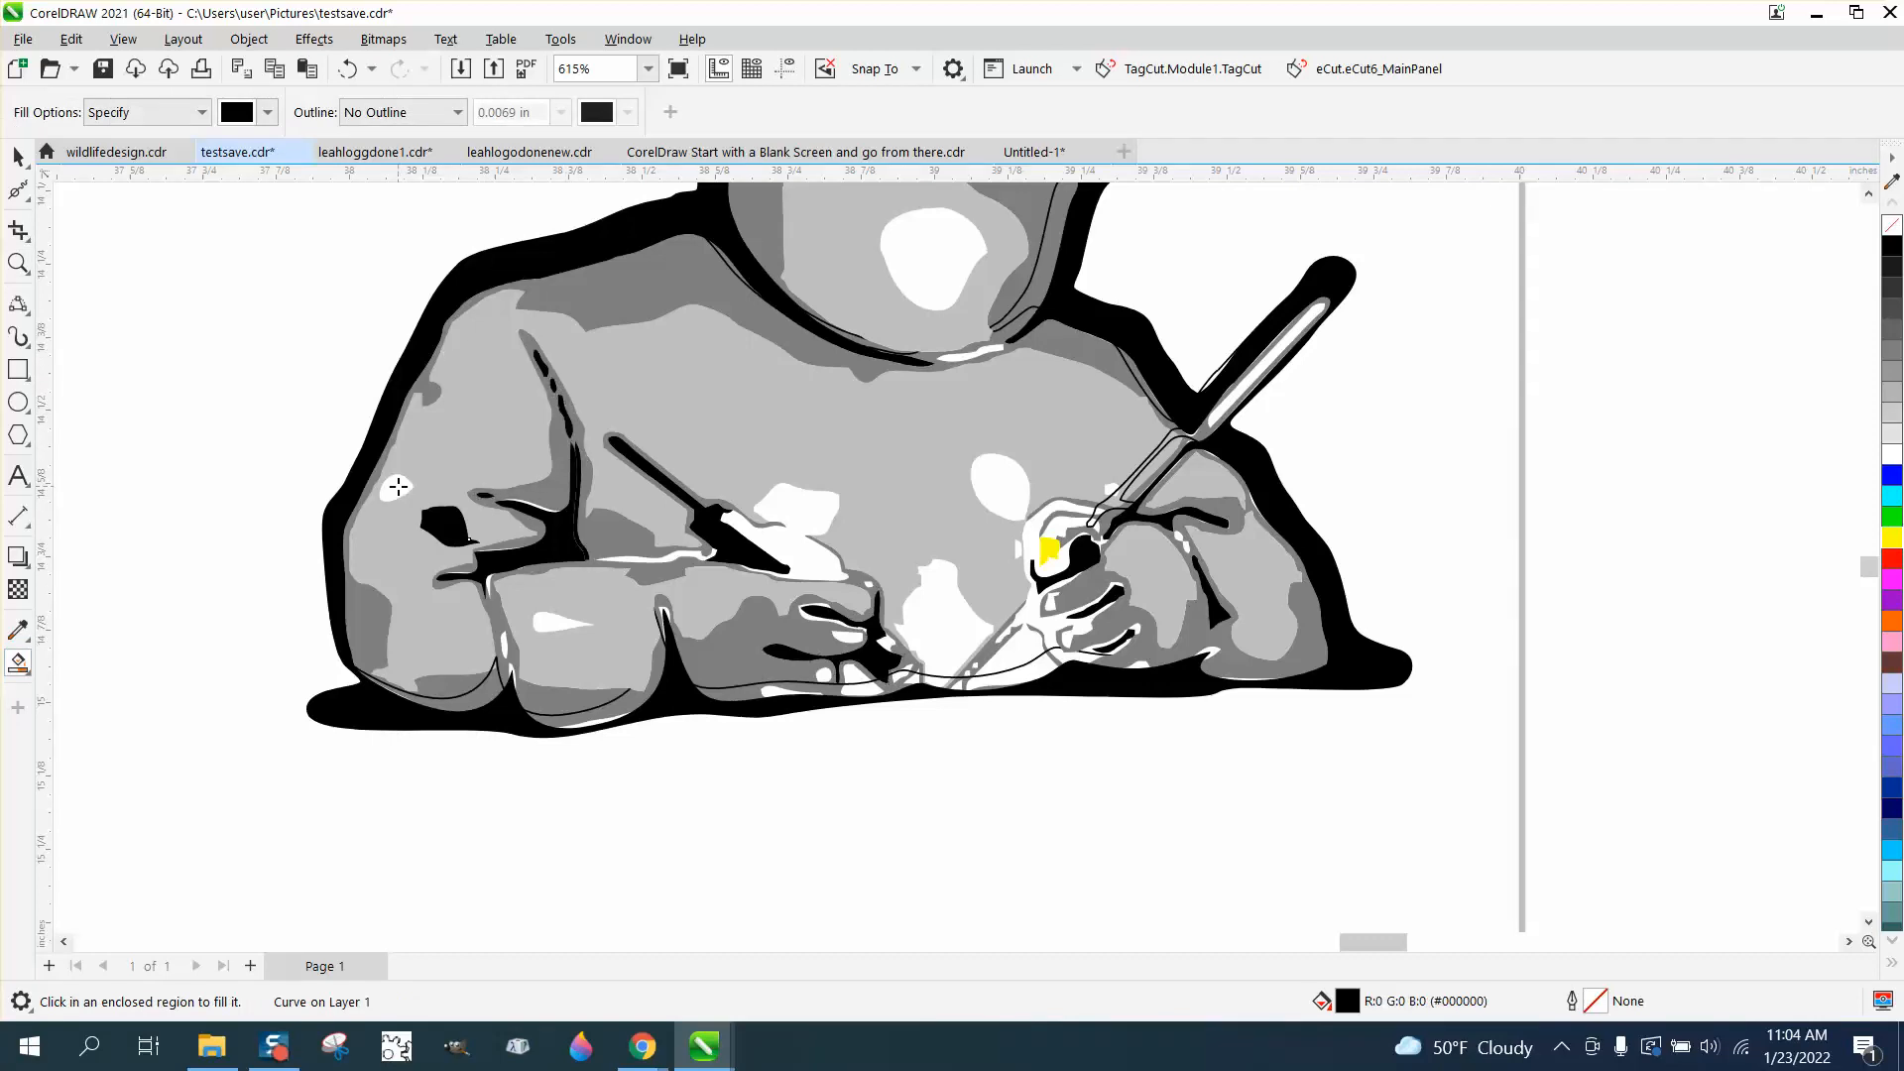
left_click(395, 486)
left_click(809, 512)
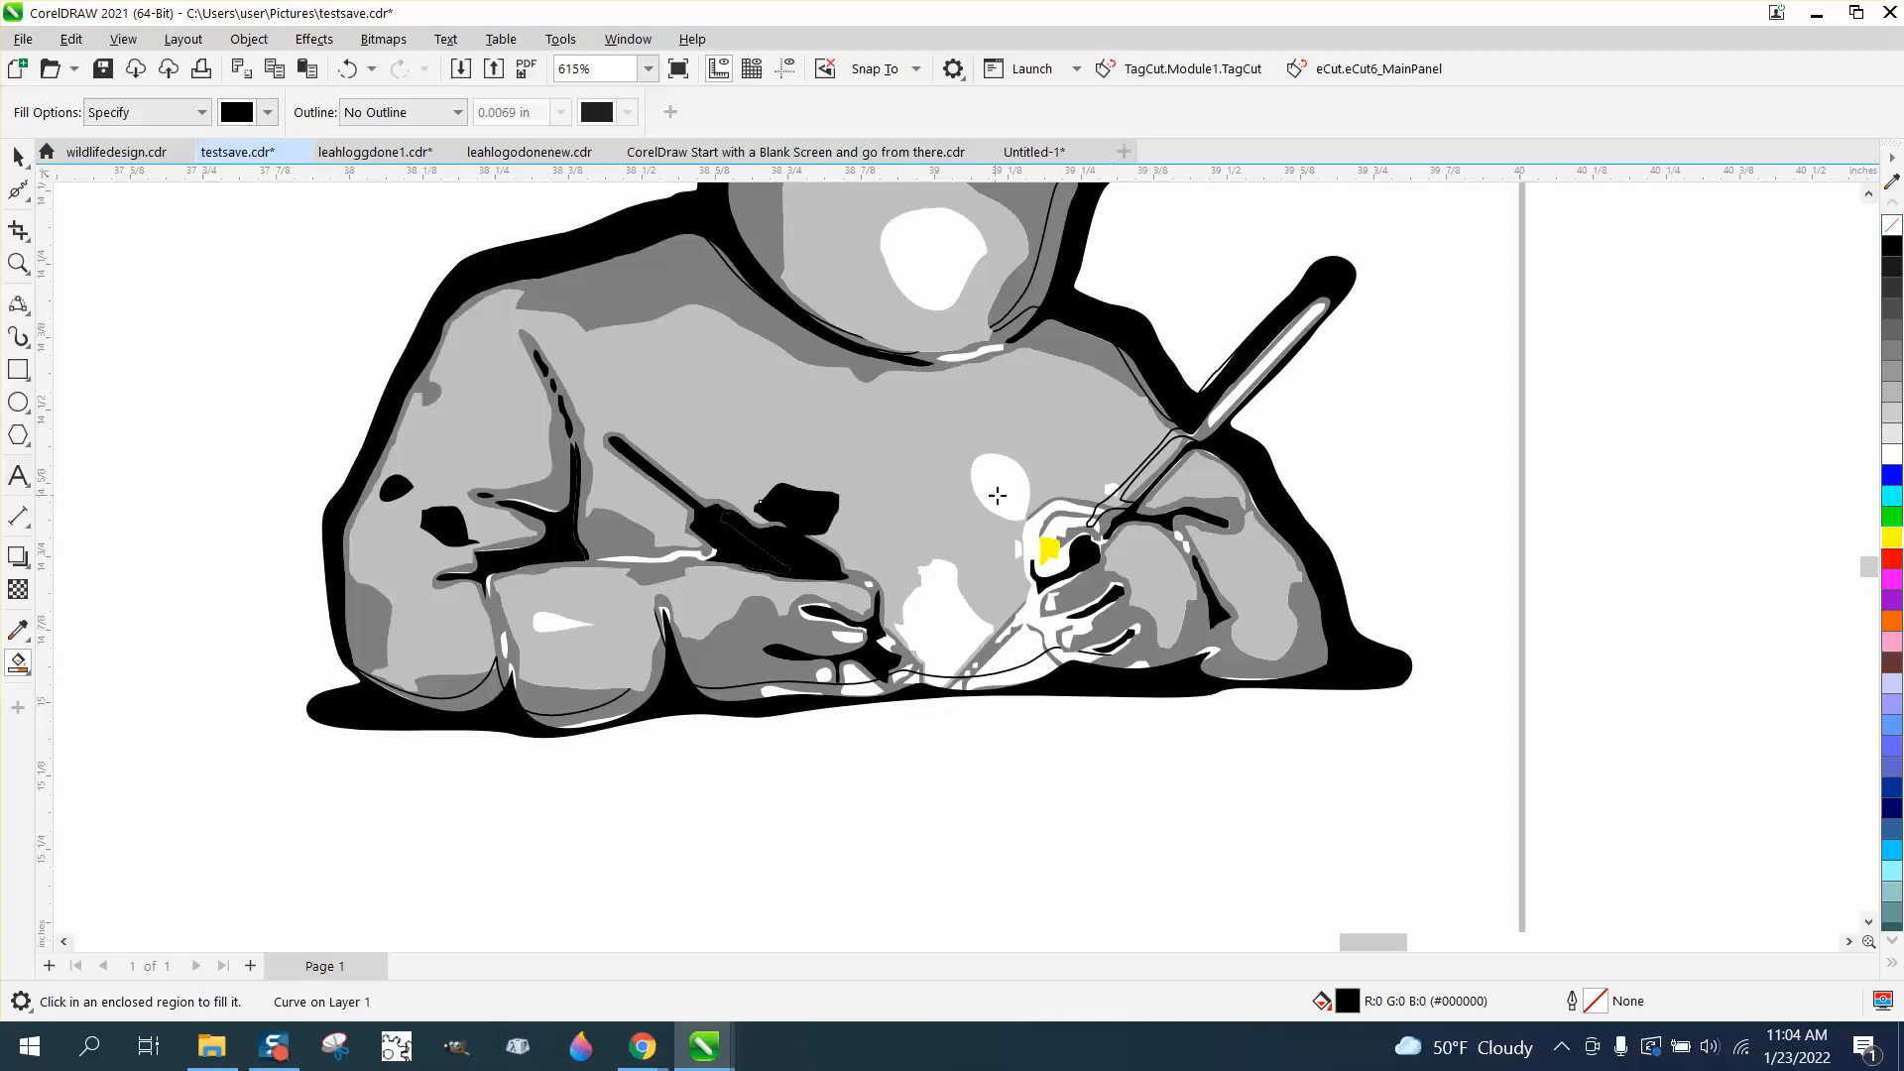
left_click(1015, 489)
left_click(964, 626)
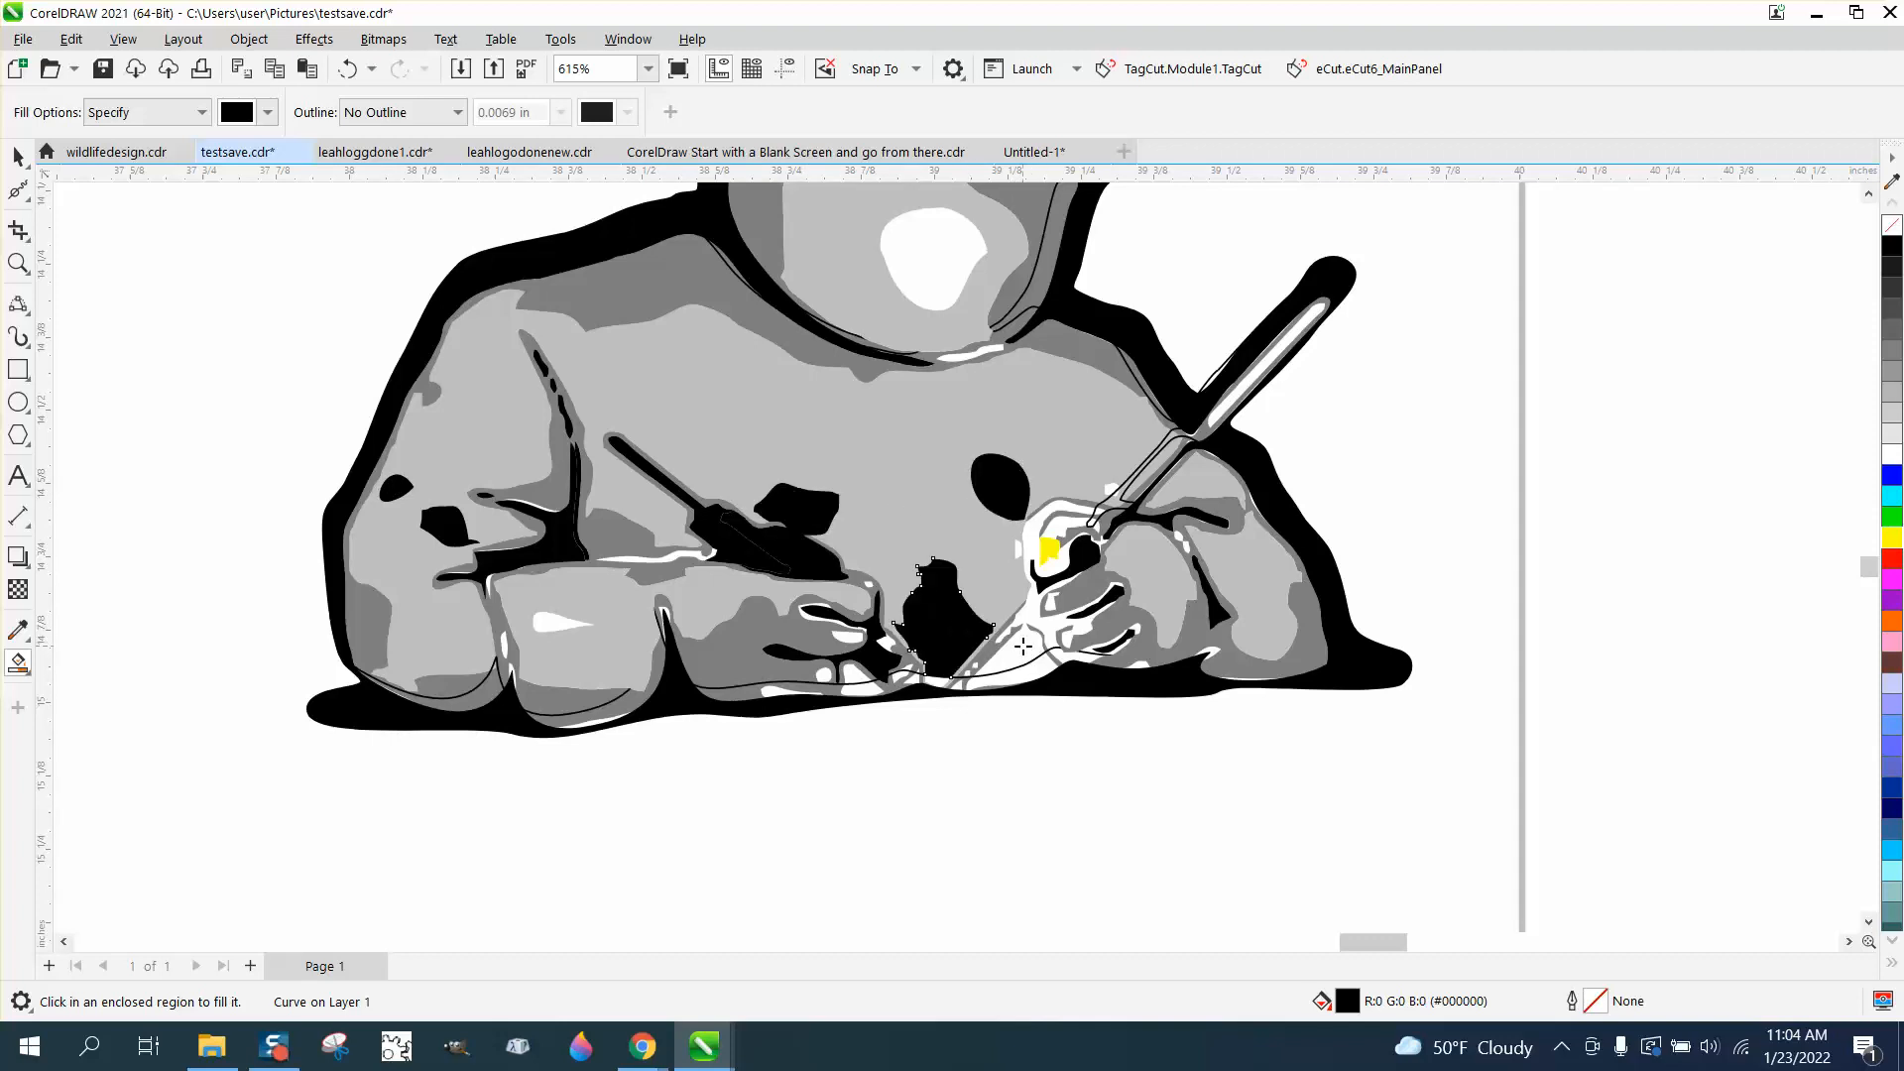
Smart-fill the white and yellow areas in and beside the rod-holding hand with black.
left_click(1023, 646)
left_click(1051, 550)
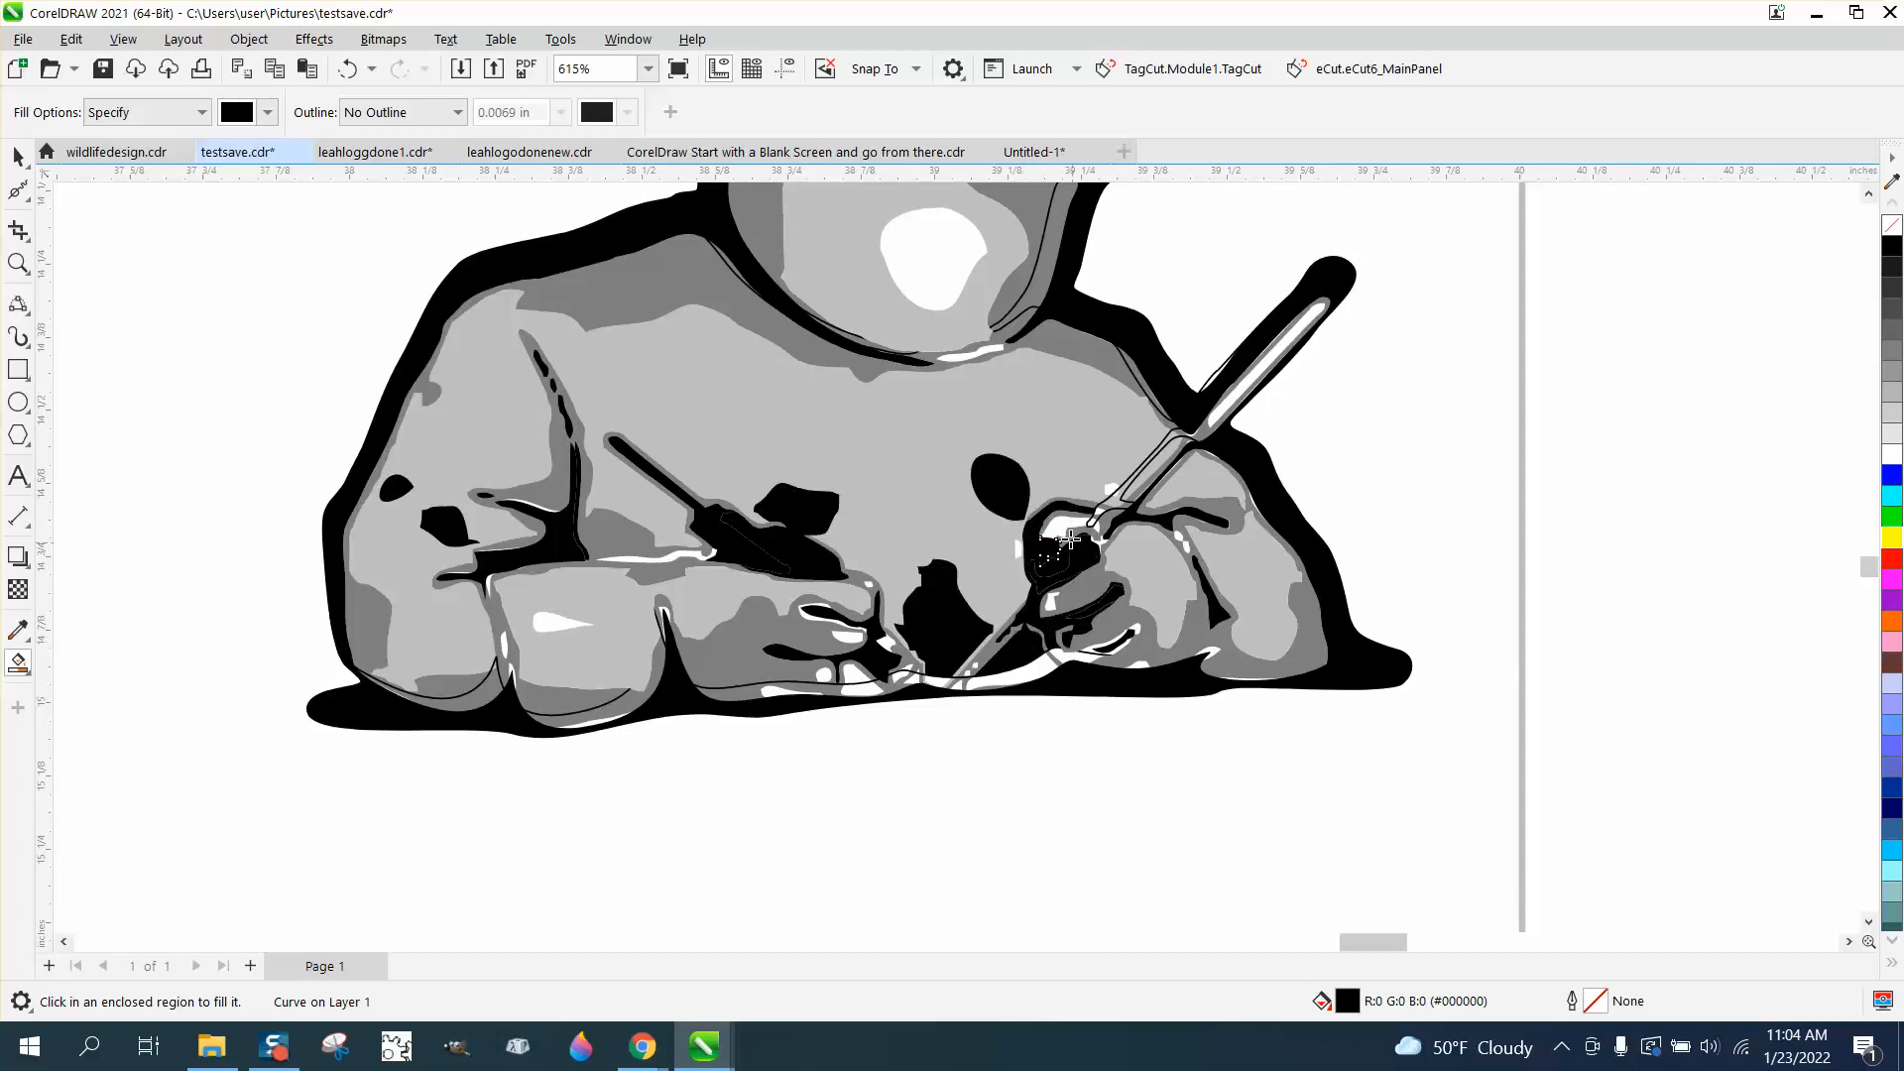
left_click(1071, 539)
Smart-fill the gap below the helmet's chin and its lower highlight with black, and undo a trial fill inside the rod.
left_click(970, 355)
left_click(960, 292)
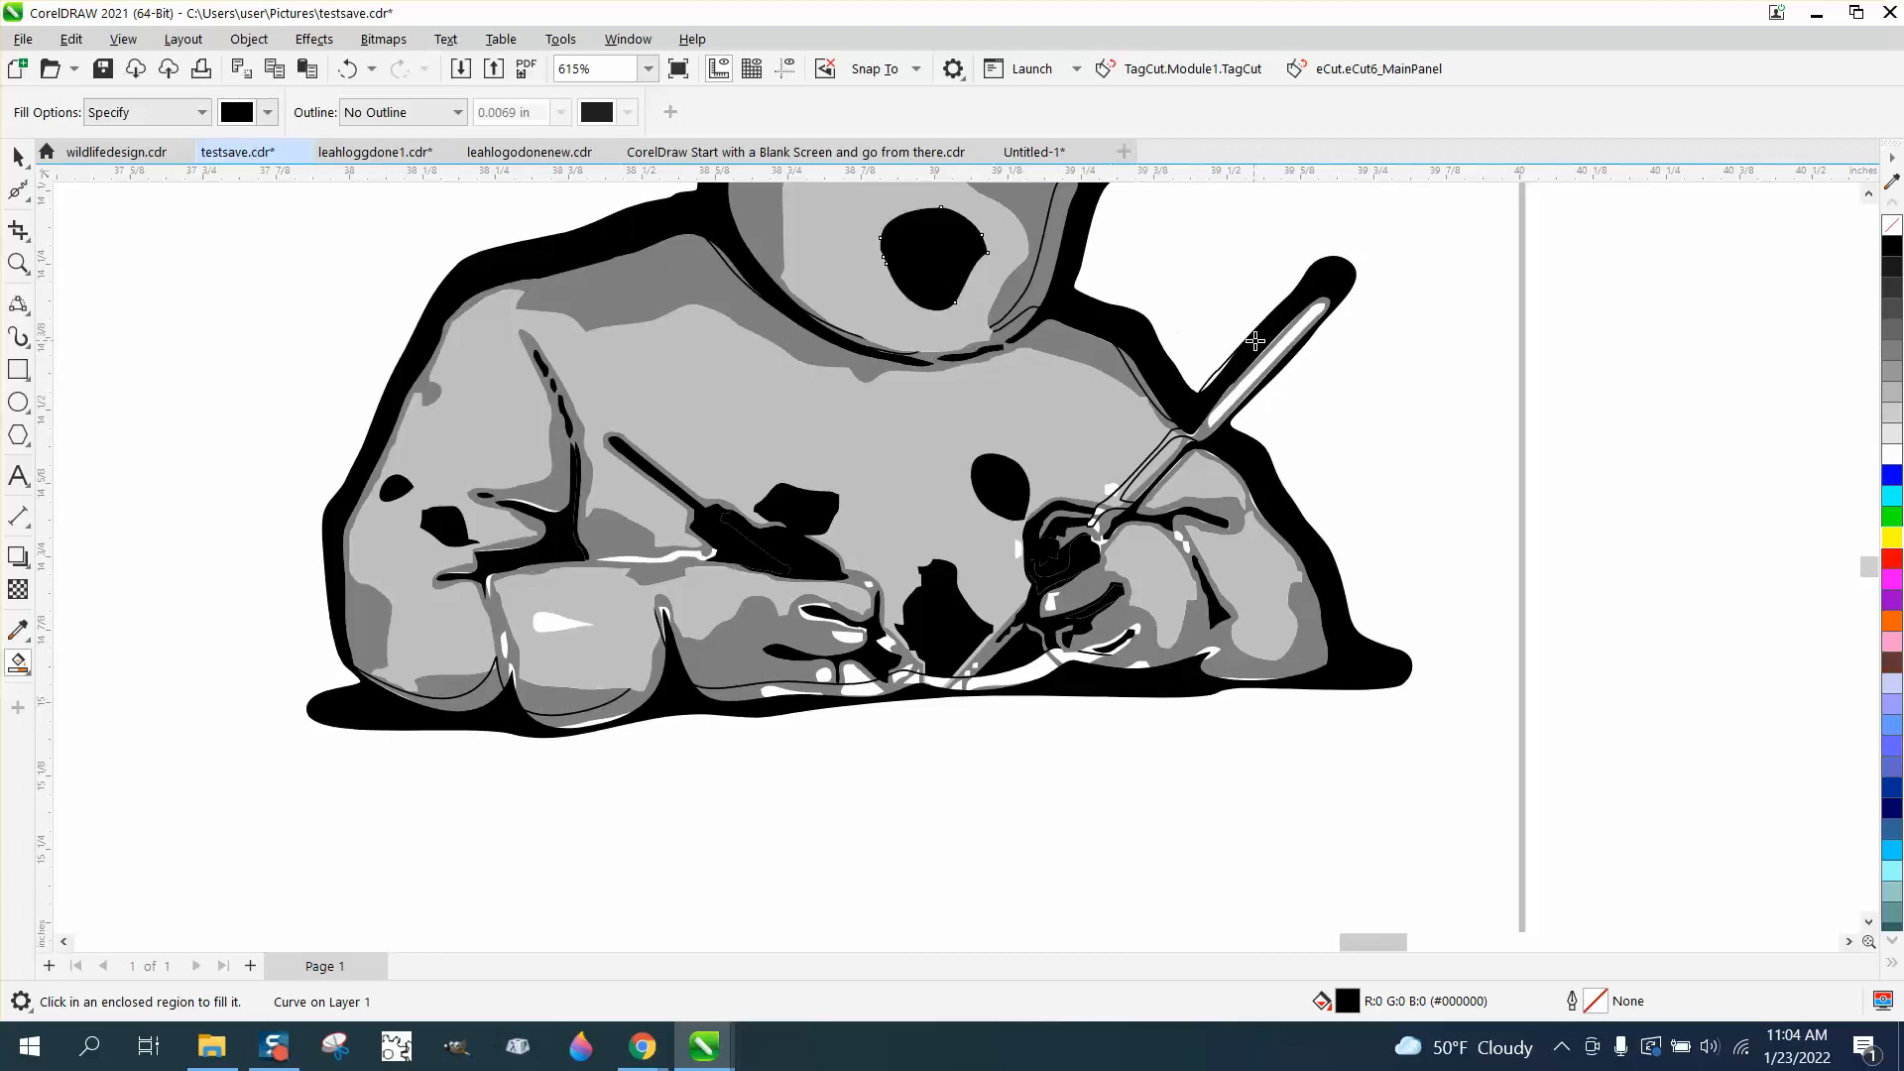
left_click(1270, 363)
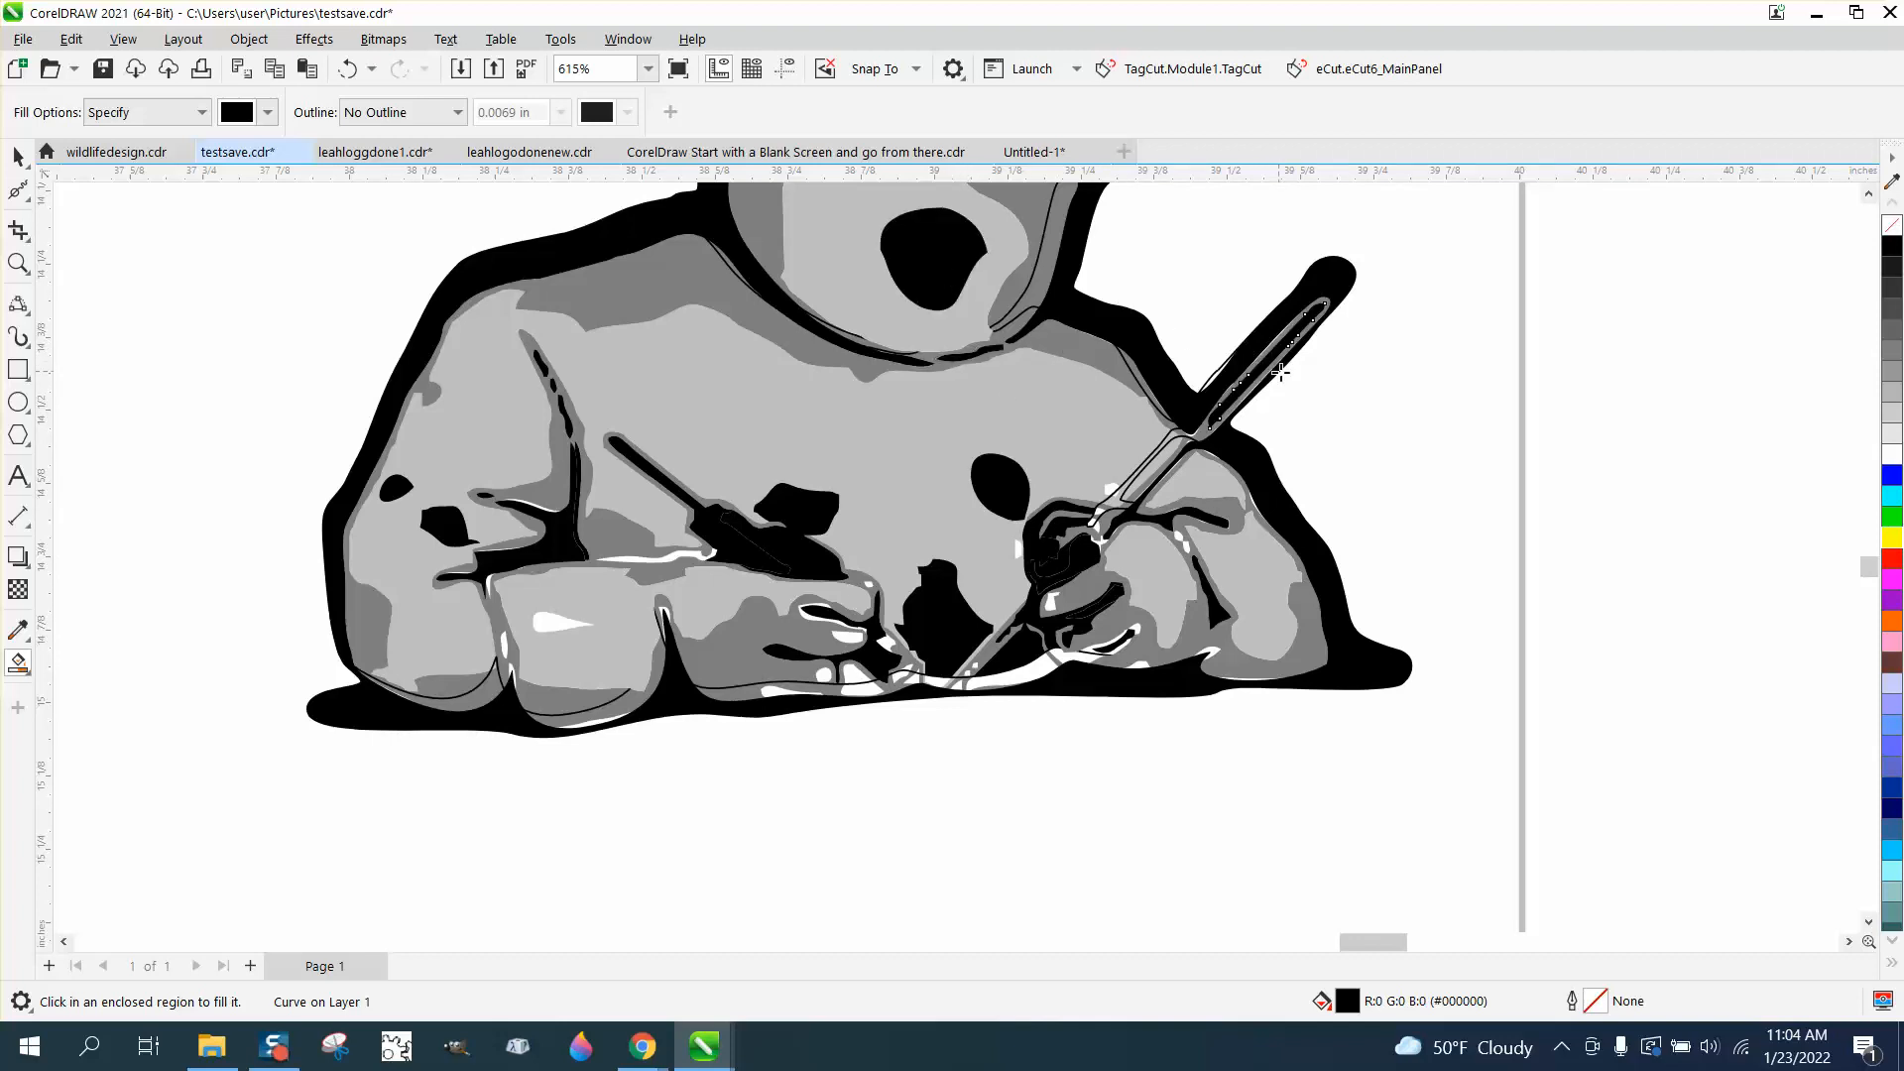
left_click(347, 68)
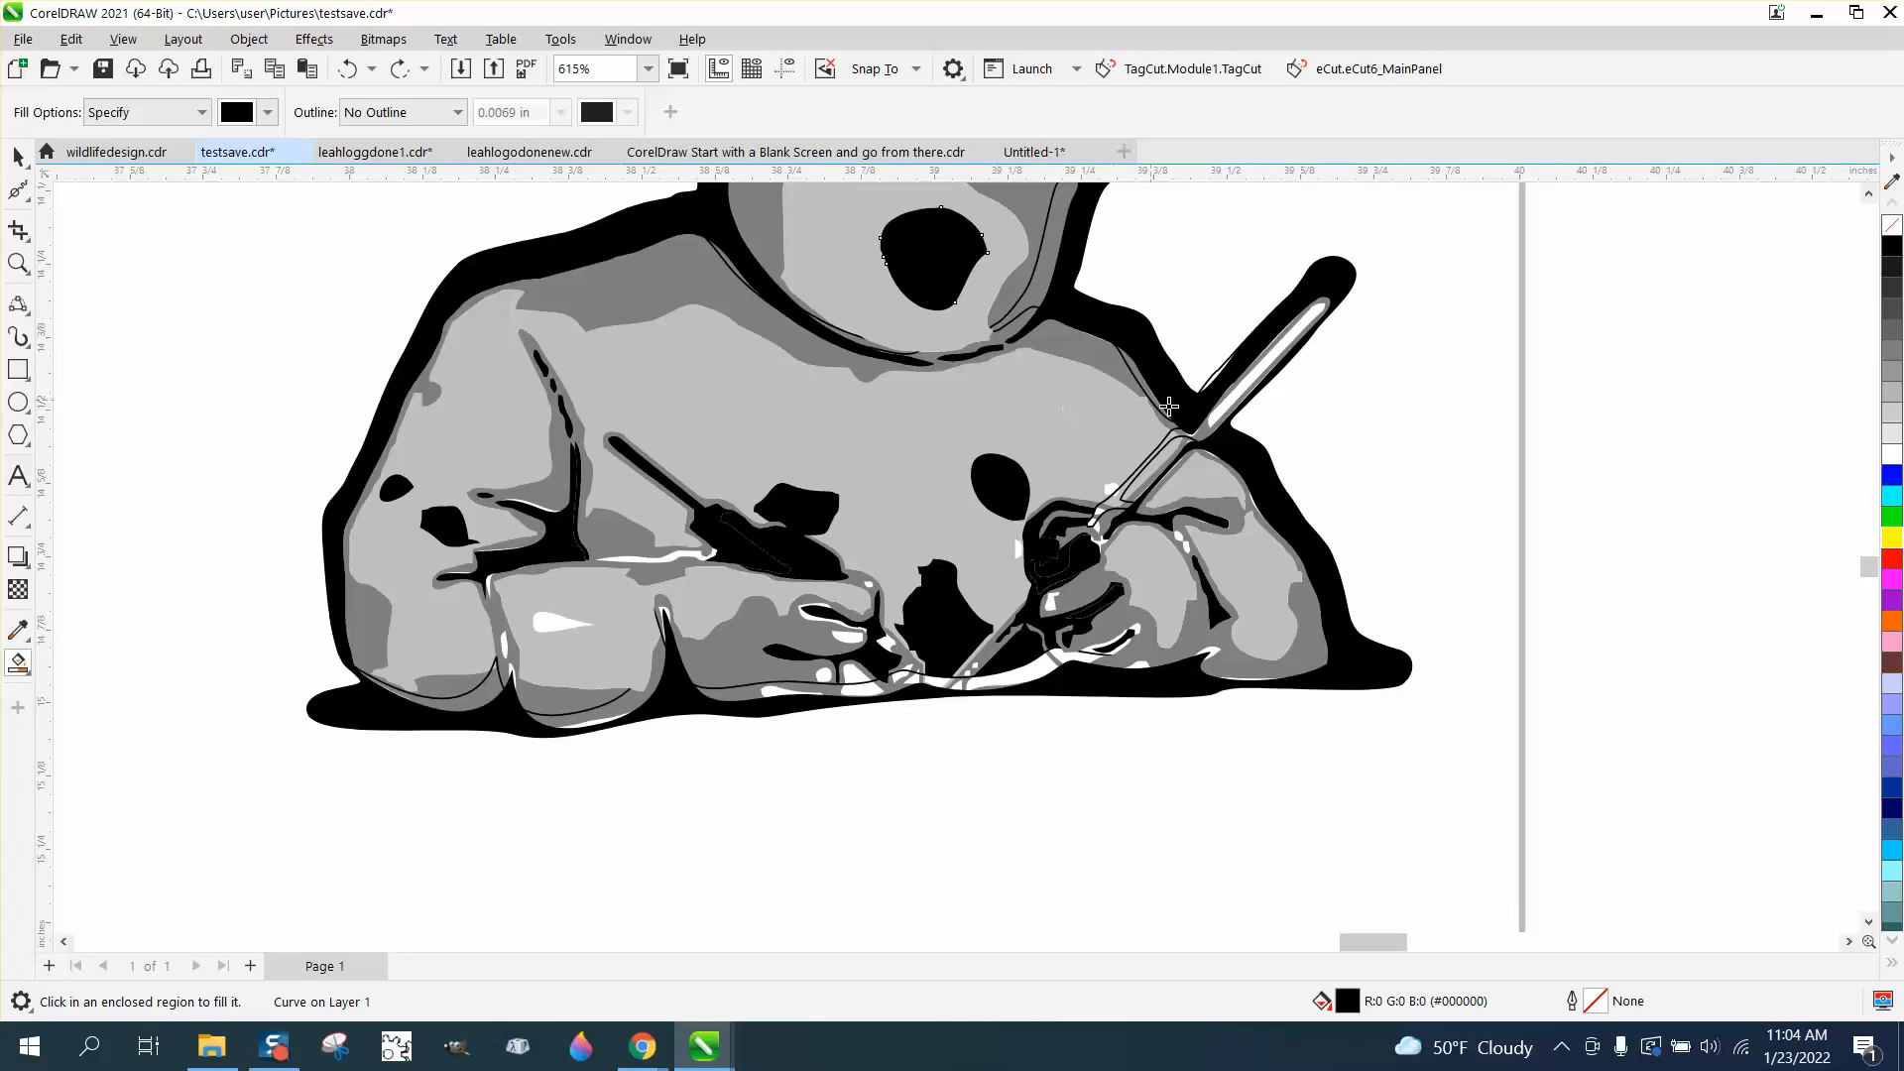
Smart-fill the white gaps along the figure's bottom edge, under the torch-side sleeve, the torch glove and the rod-holding hand, with black.
left_click(18, 263)
left_click(1064, 753)
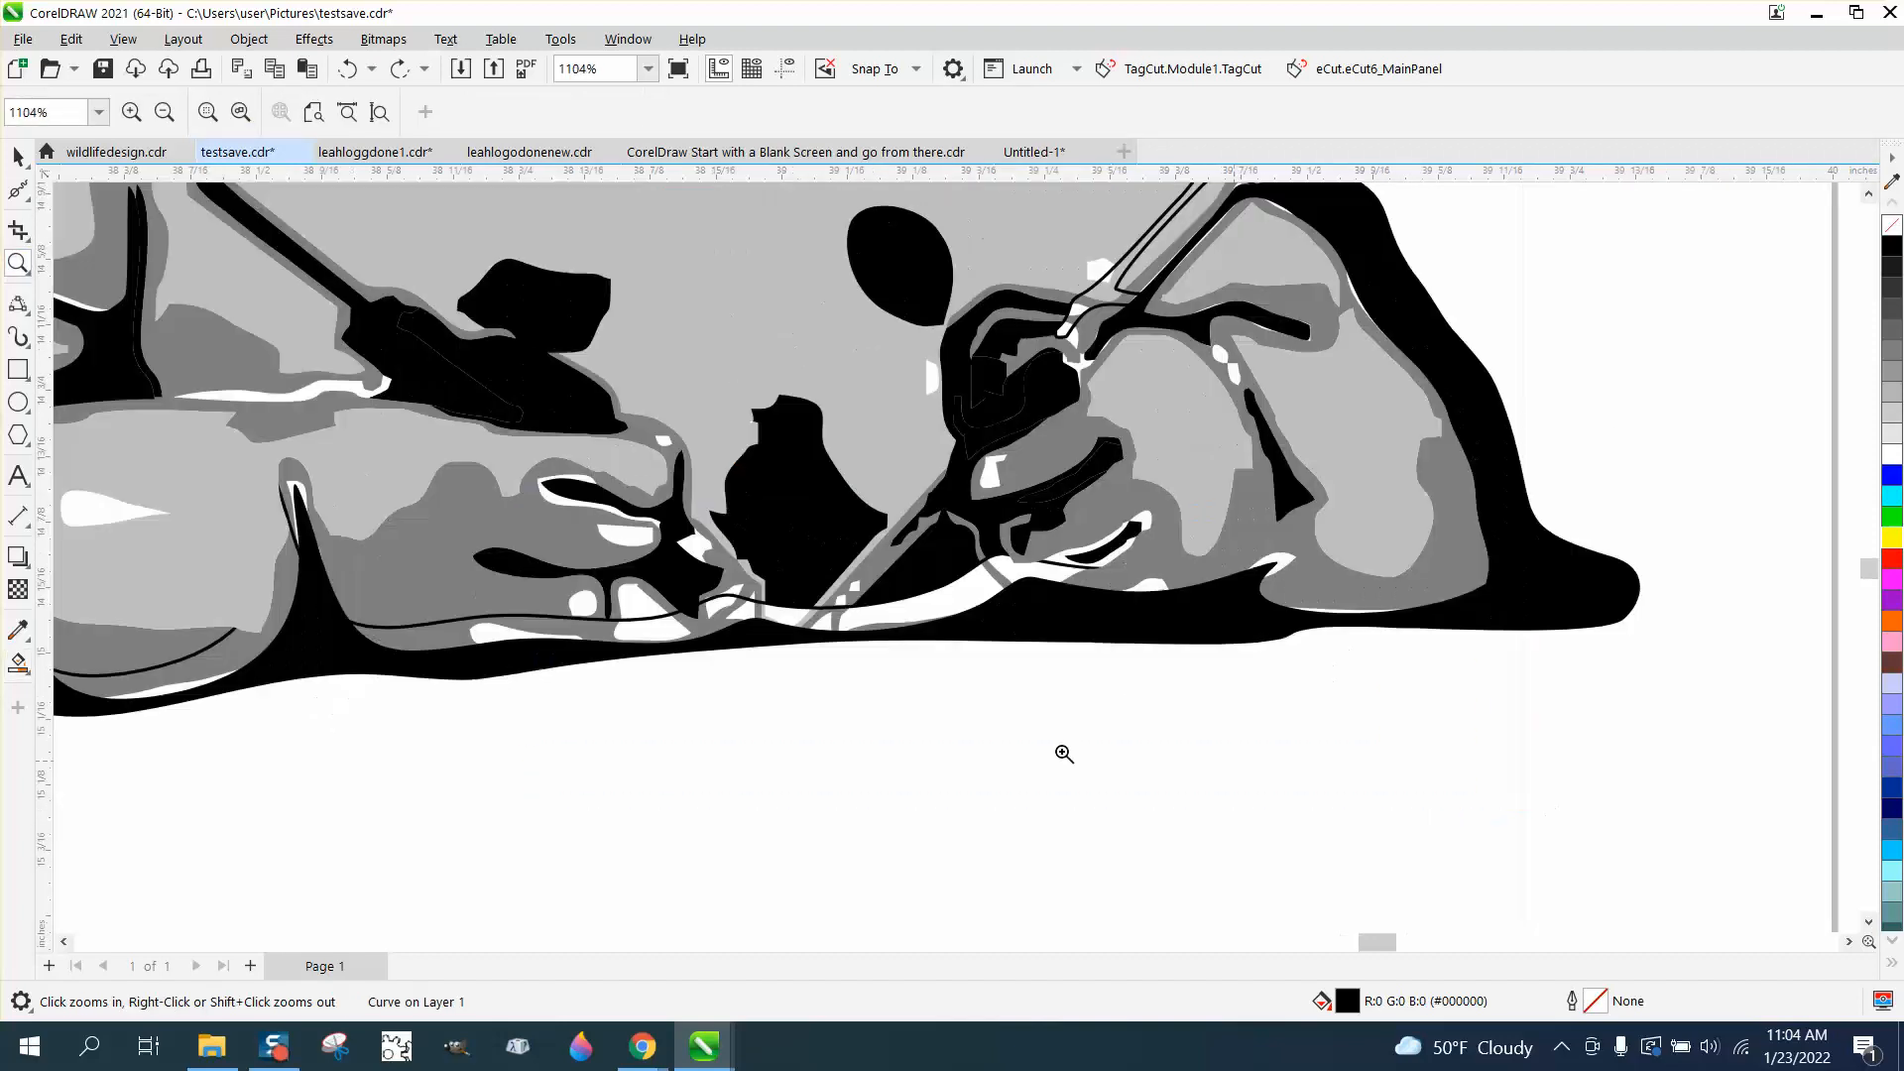
left_click(17, 662)
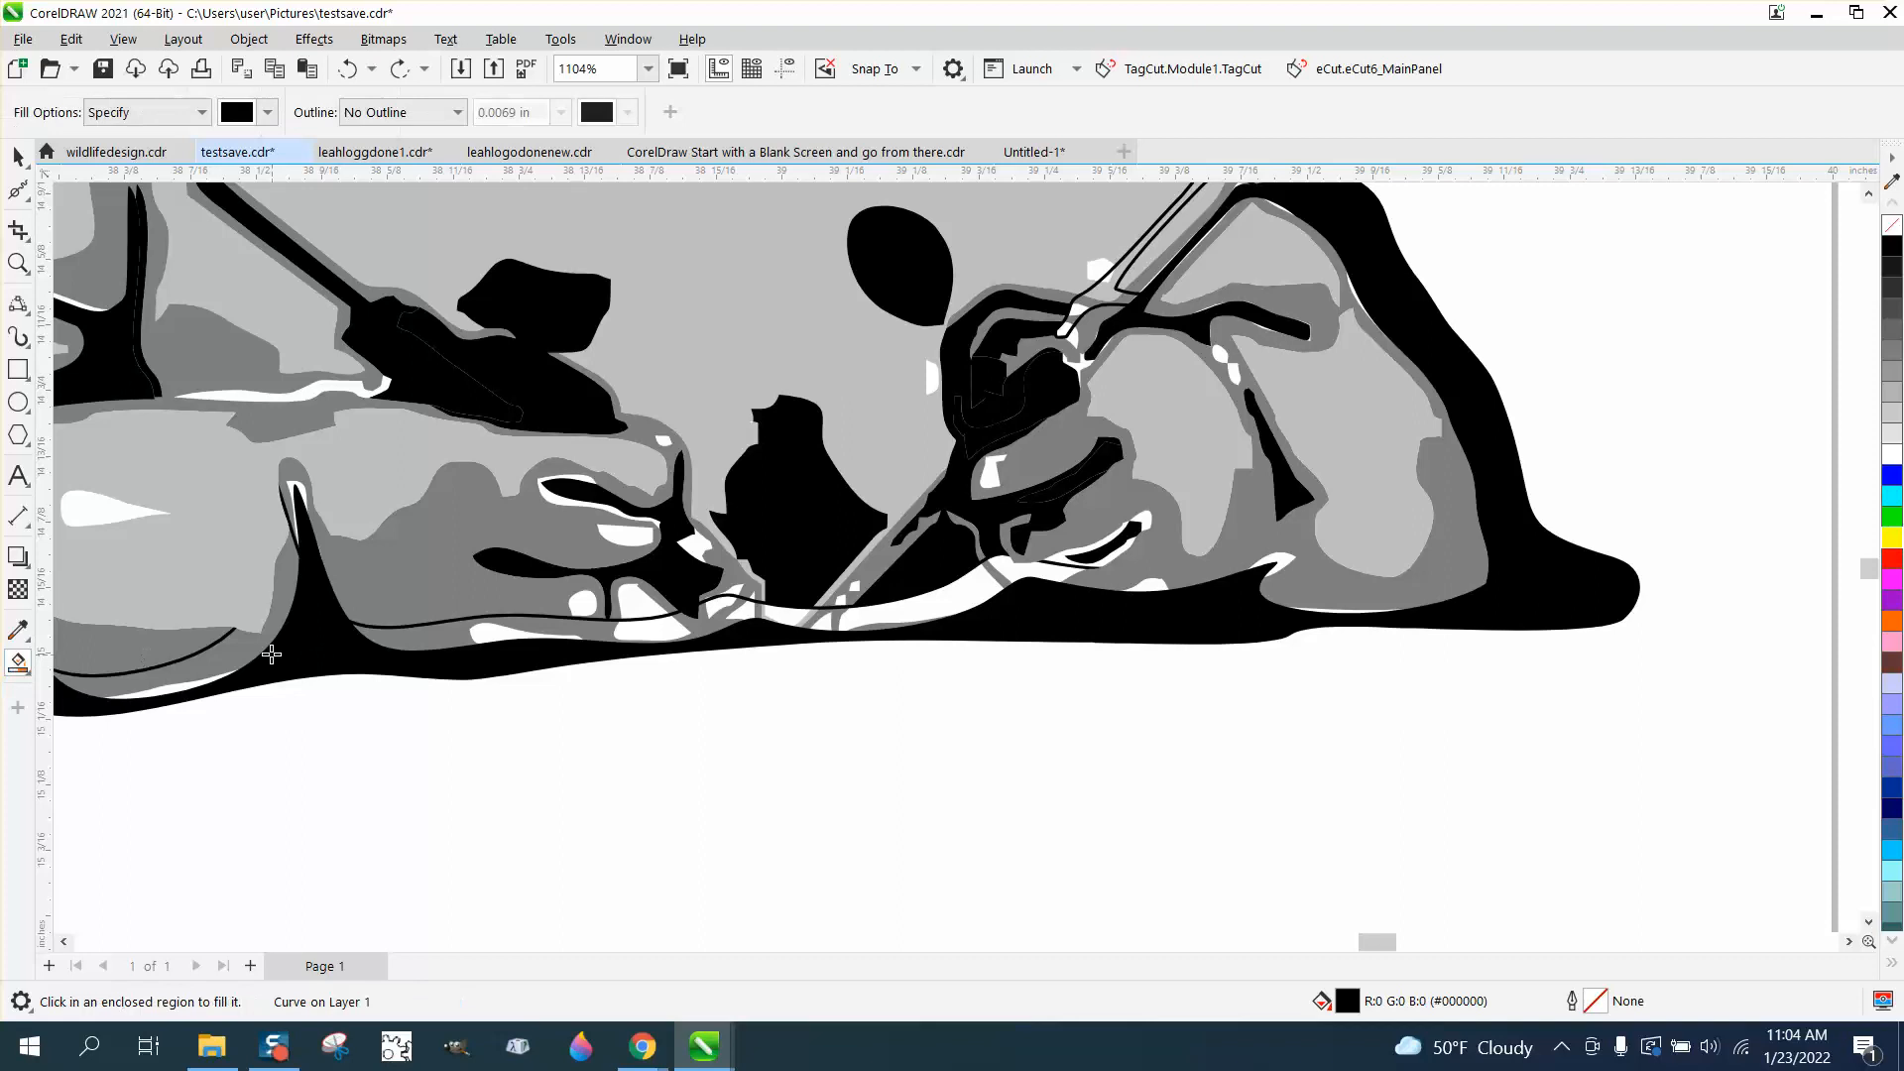
left_click(178, 689)
left_click(559, 625)
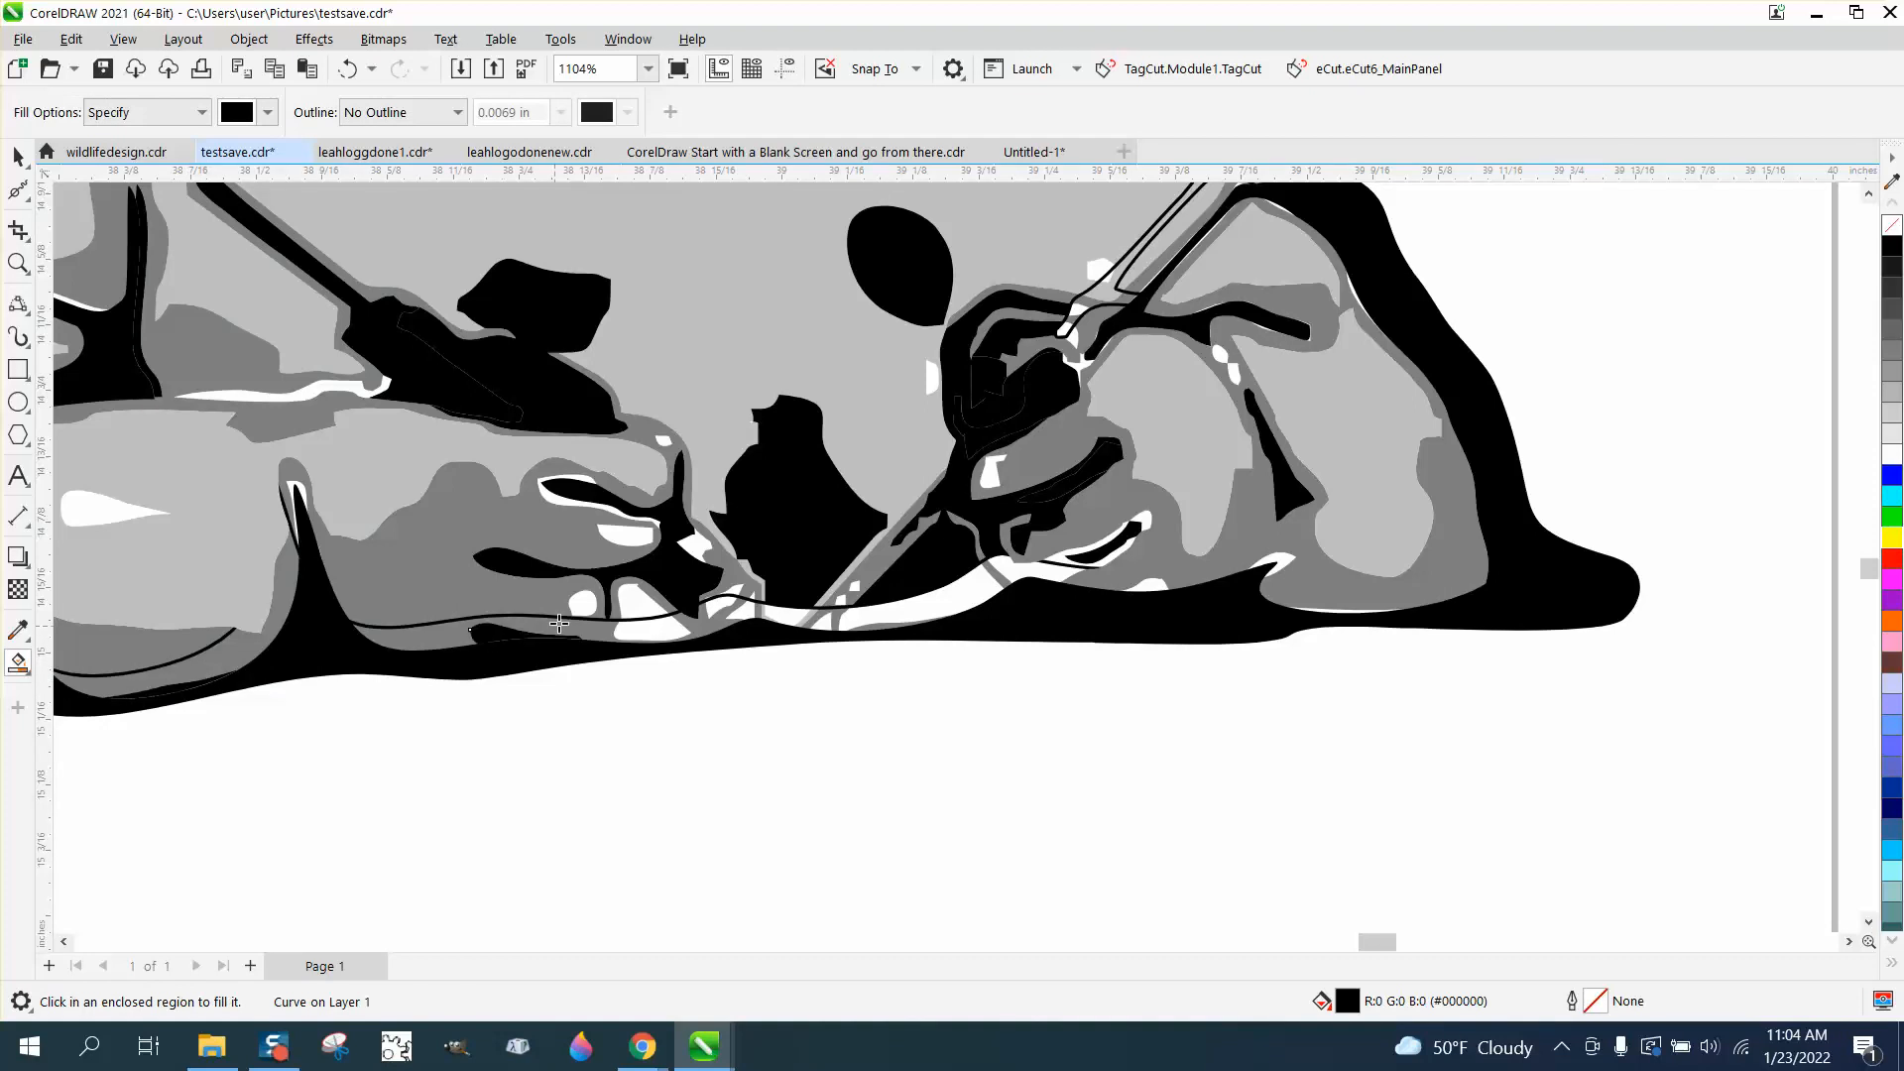
left_click(582, 608)
left_click(631, 605)
left_click(646, 631)
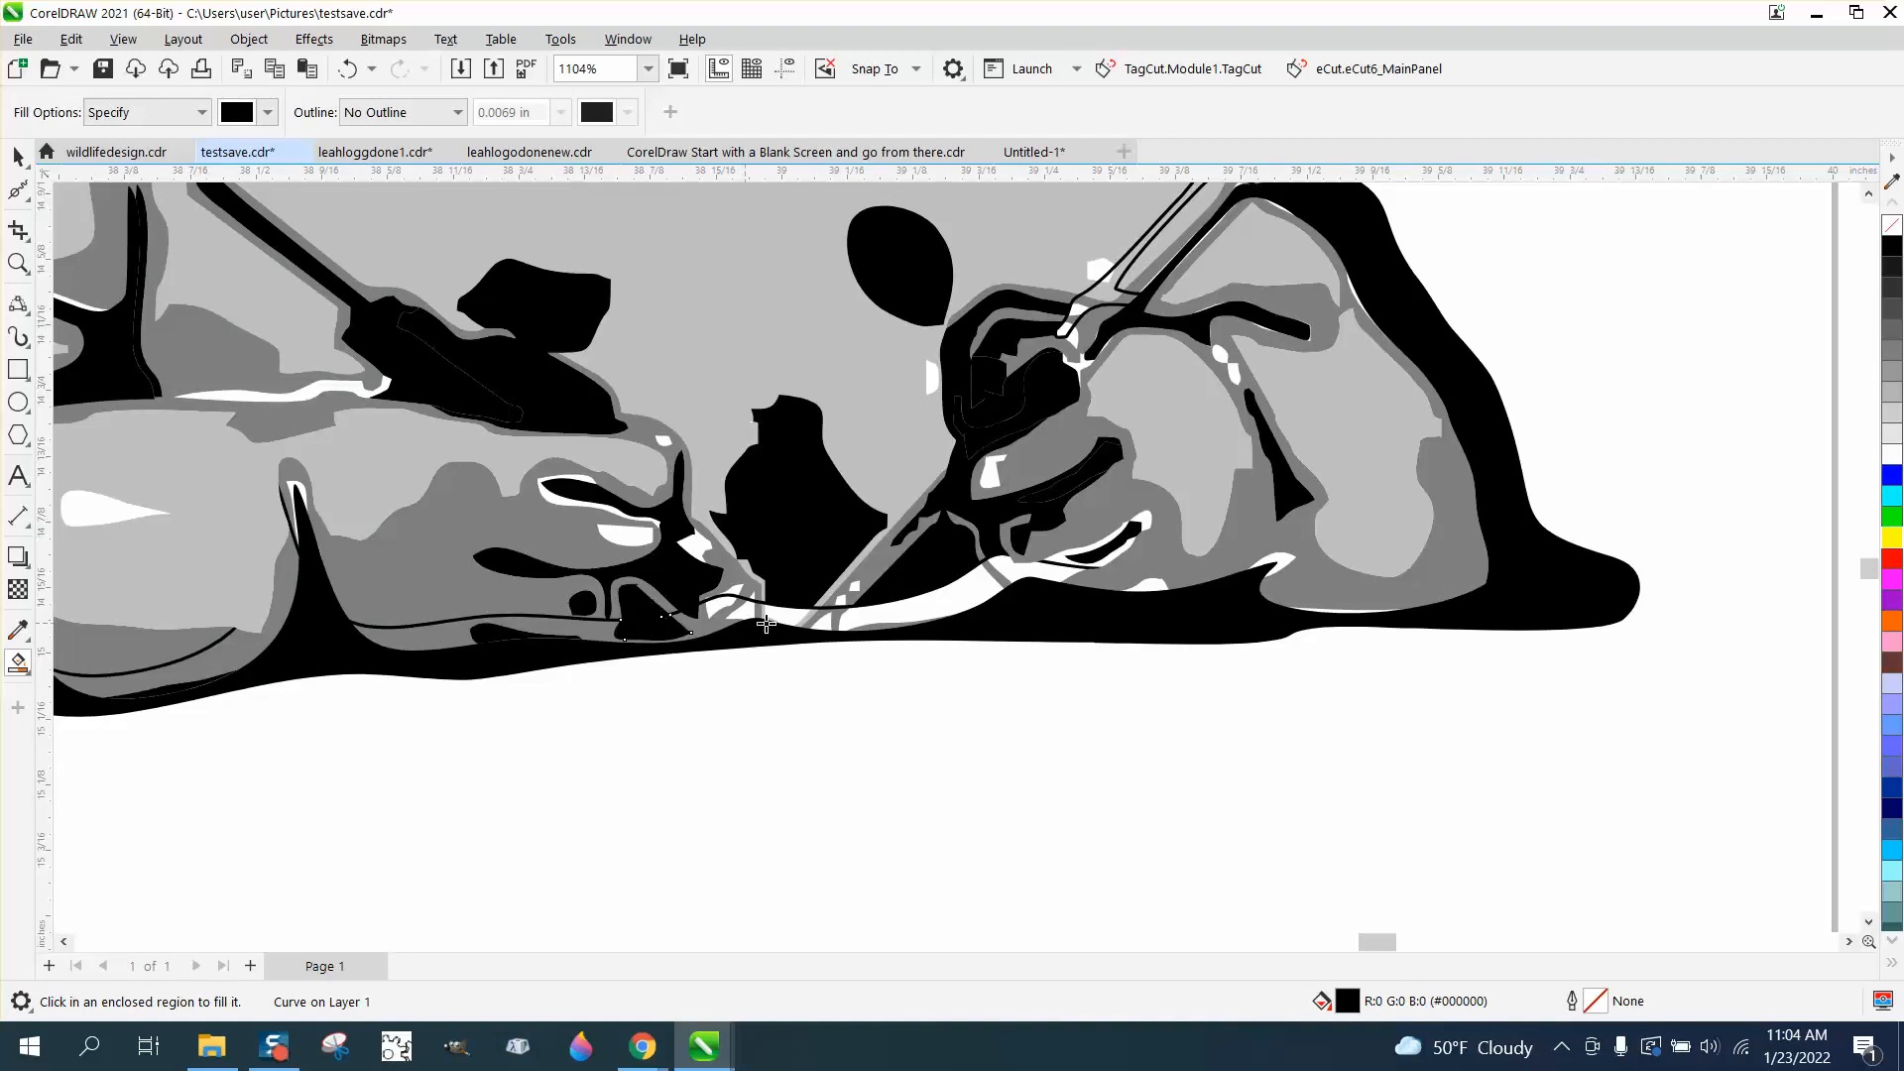
left_click(855, 618)
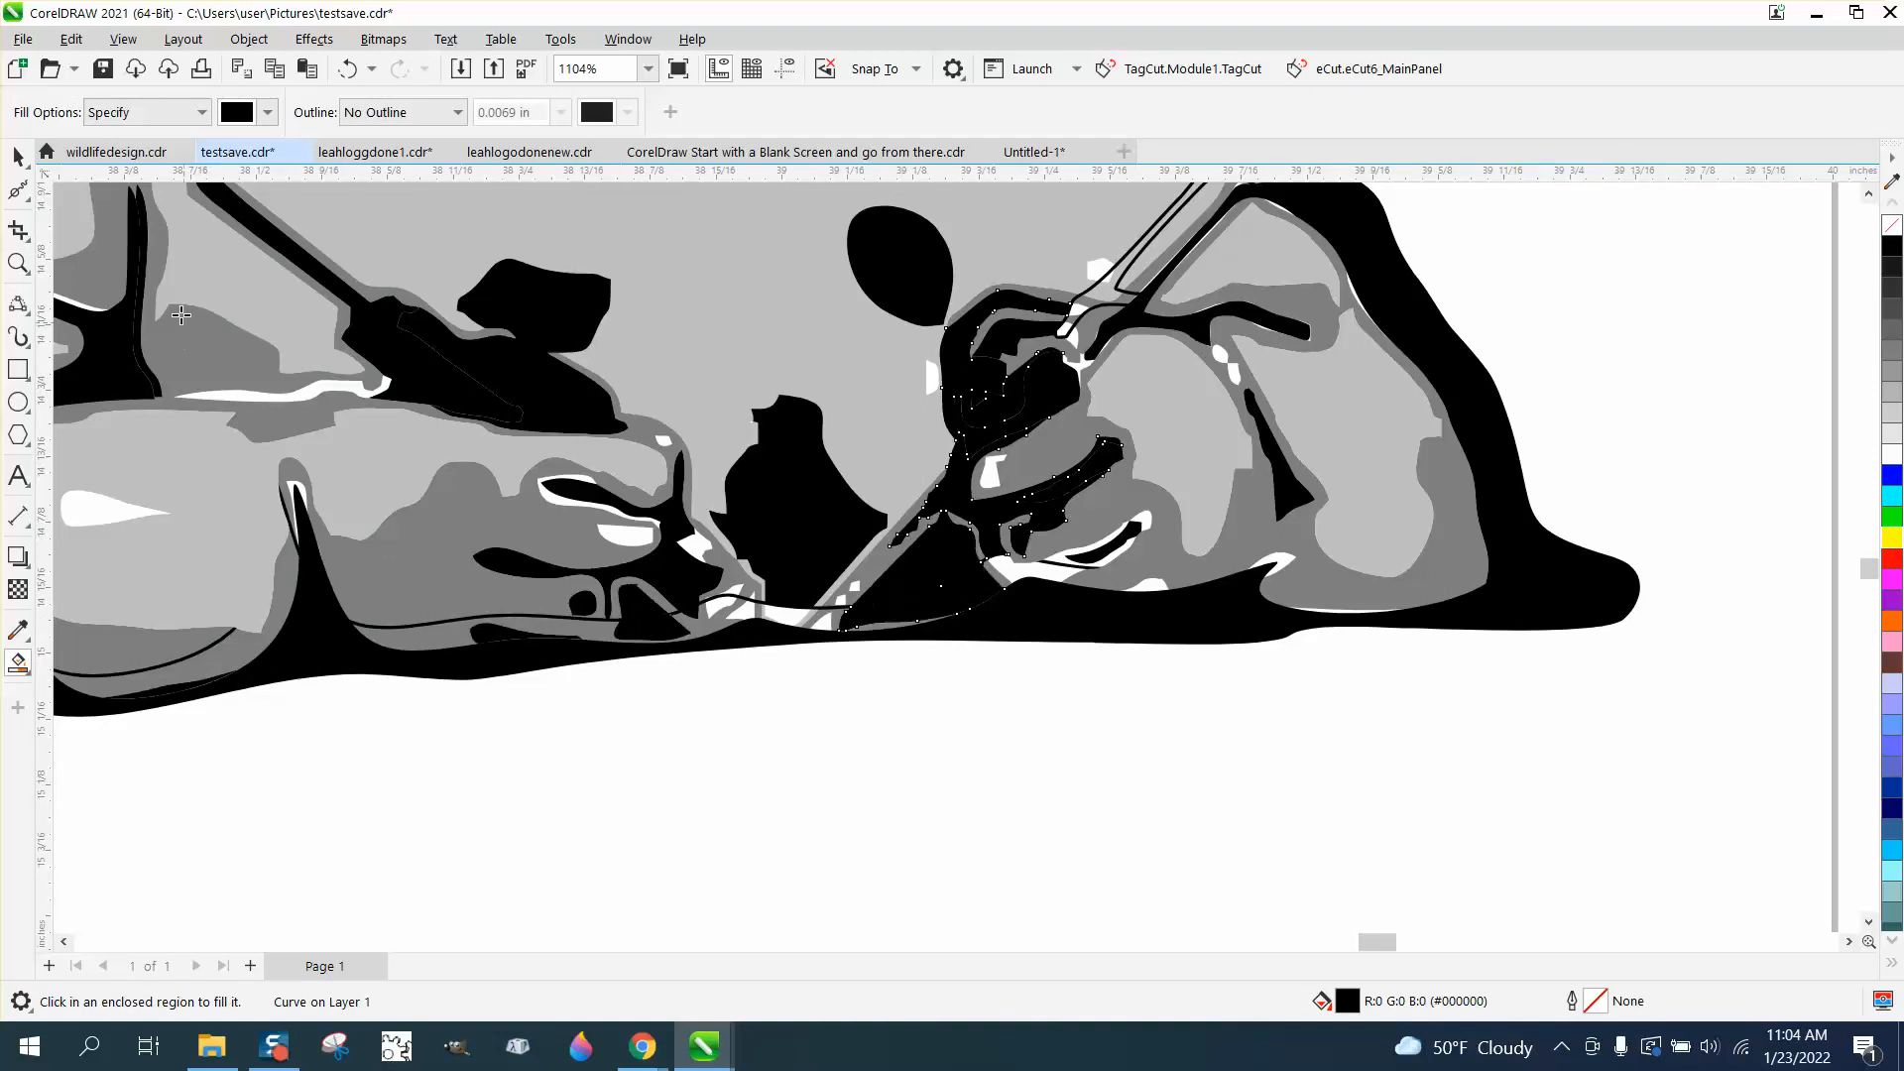
Delete the thin black contour curve that runs across the lower sleeves and hands.
left_click(18, 157)
left_click(396, 771)
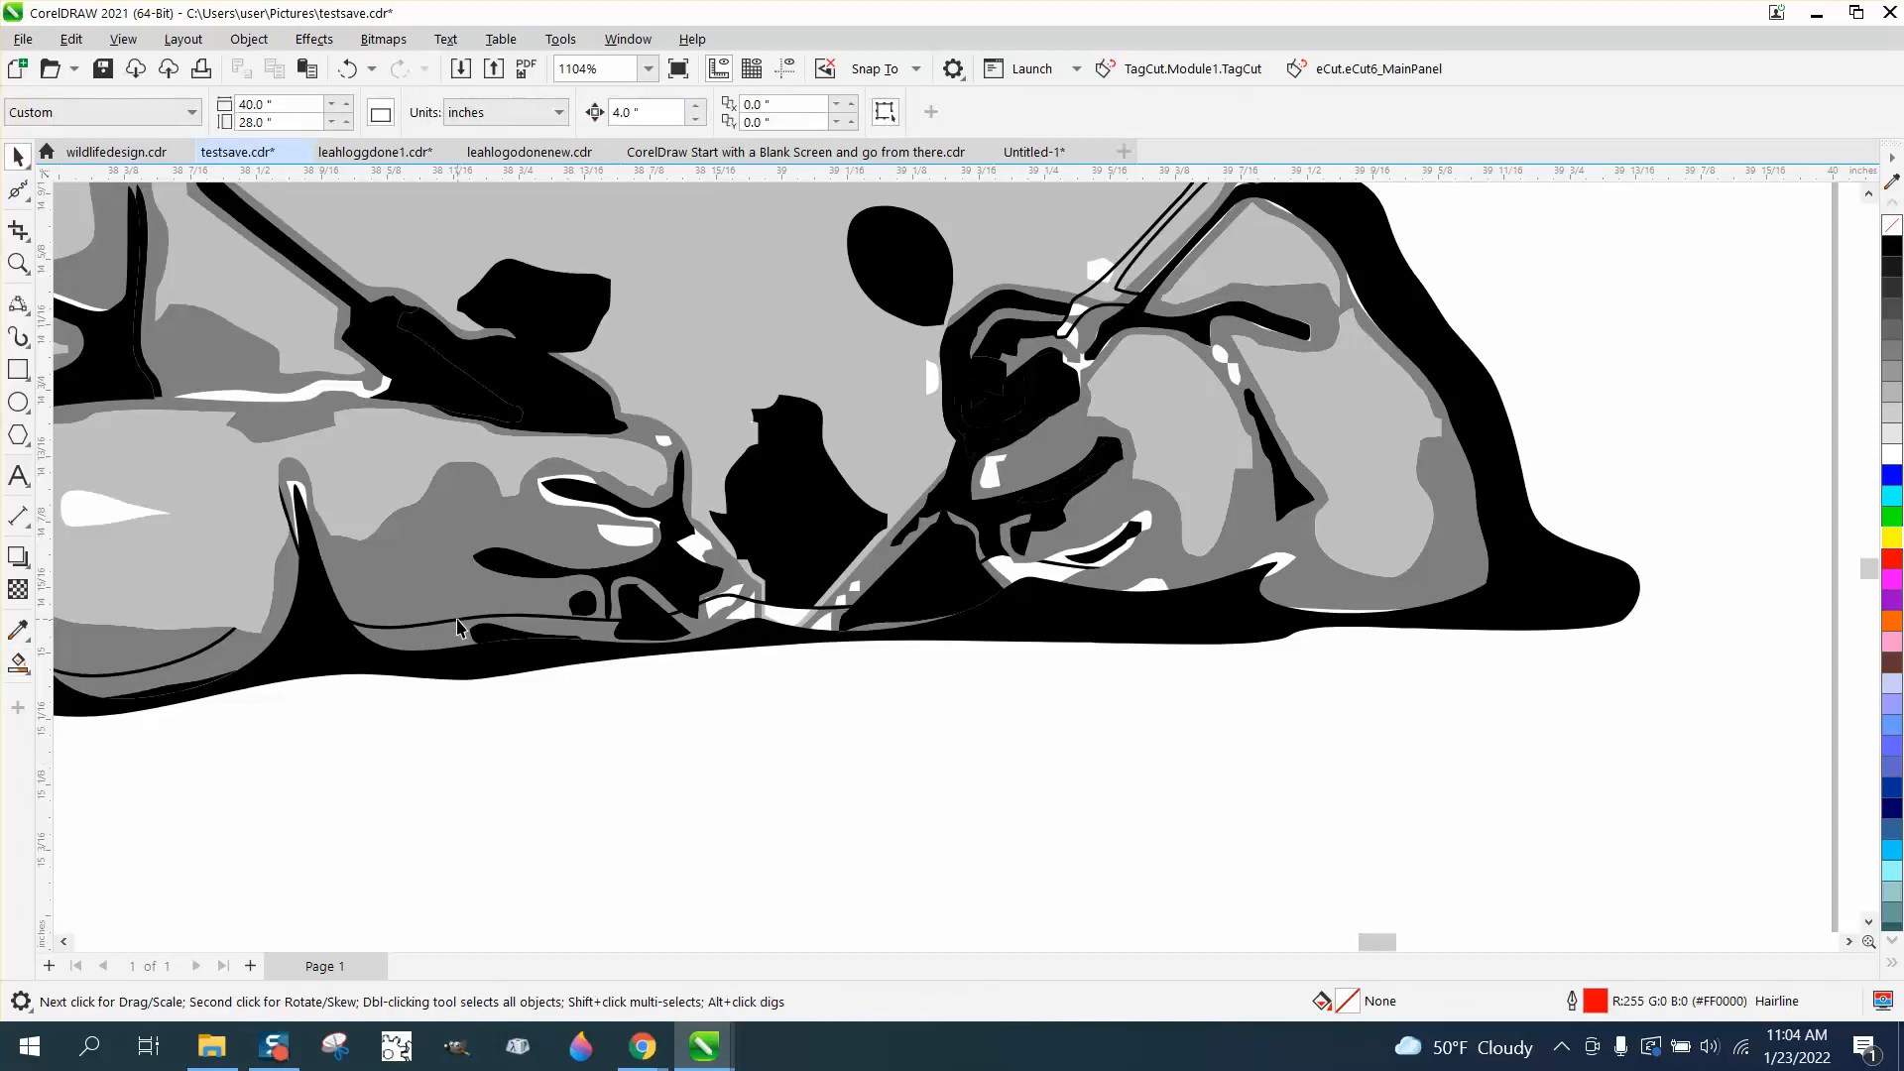
left_click(456, 622)
key("Delete")
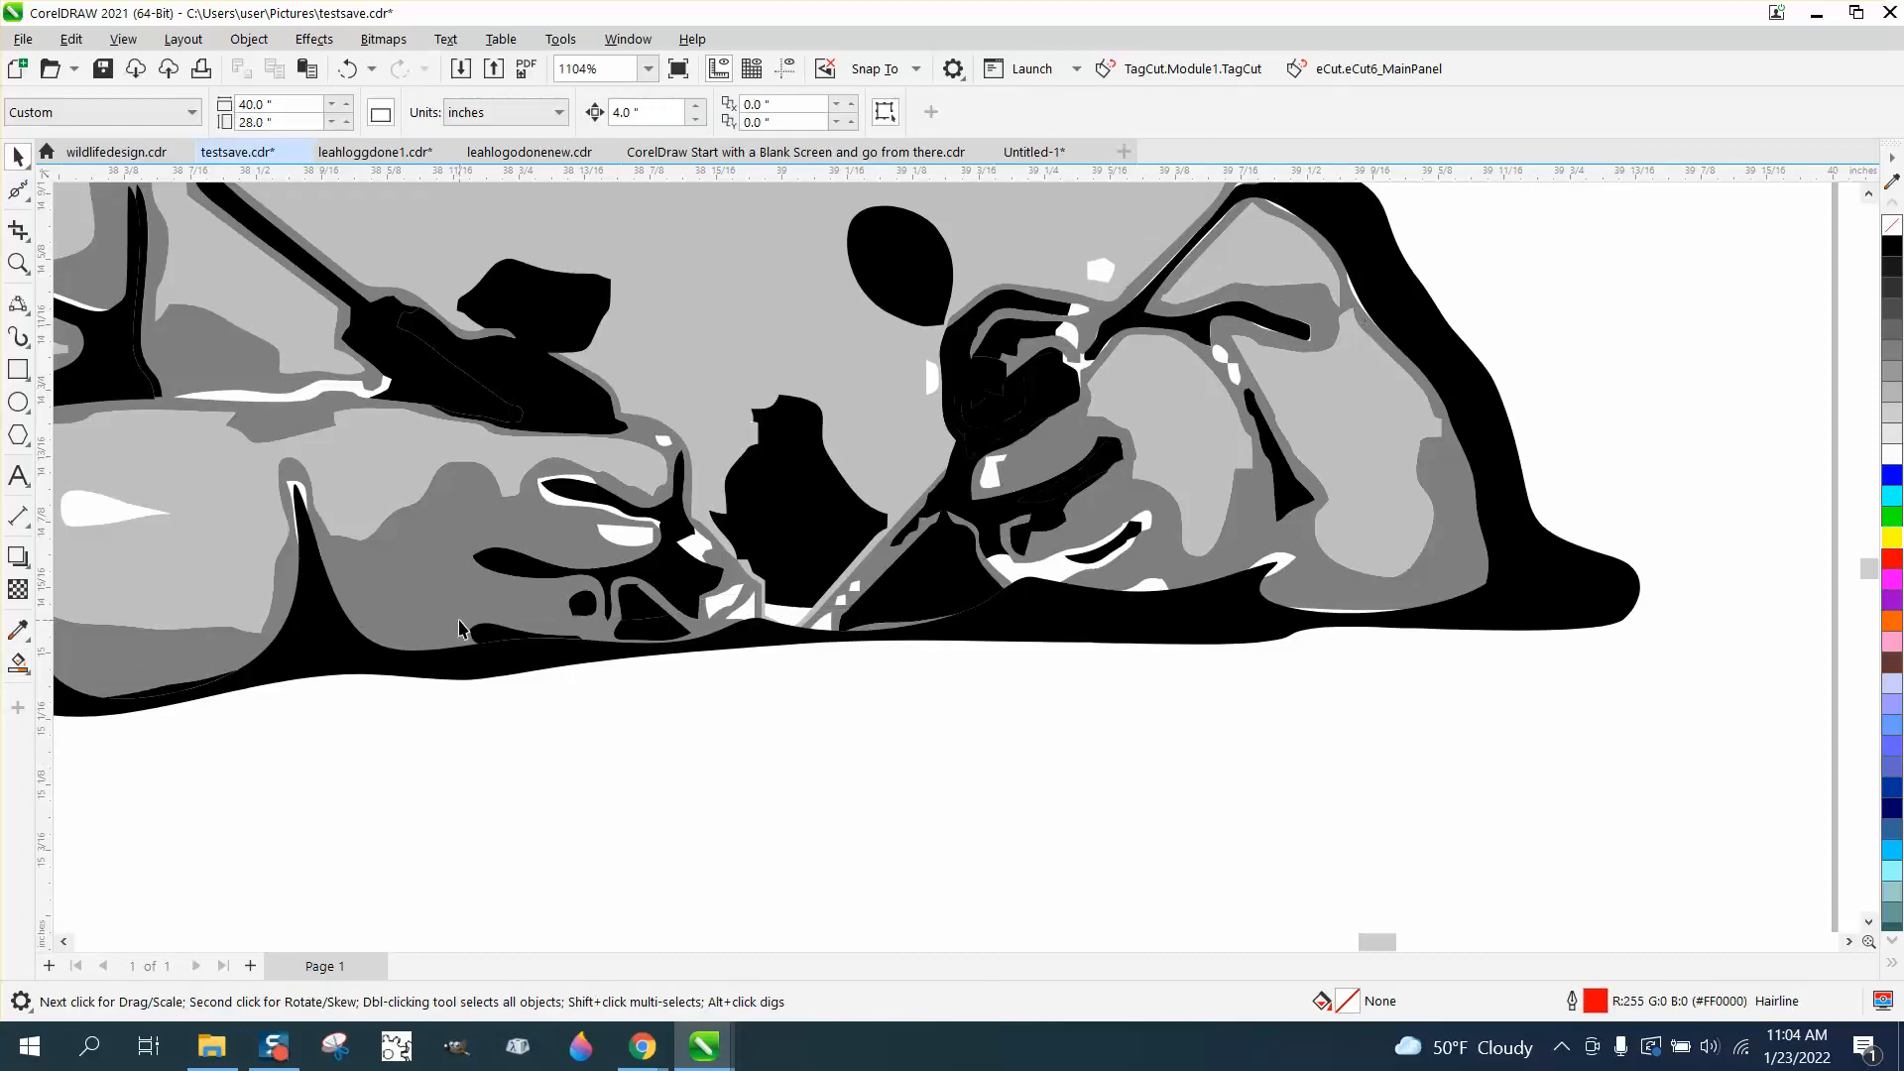
Smart-fill the bottom gap between the hands, the torch glove's white patches and the strip below the torch handle with black.
left_click(18, 663)
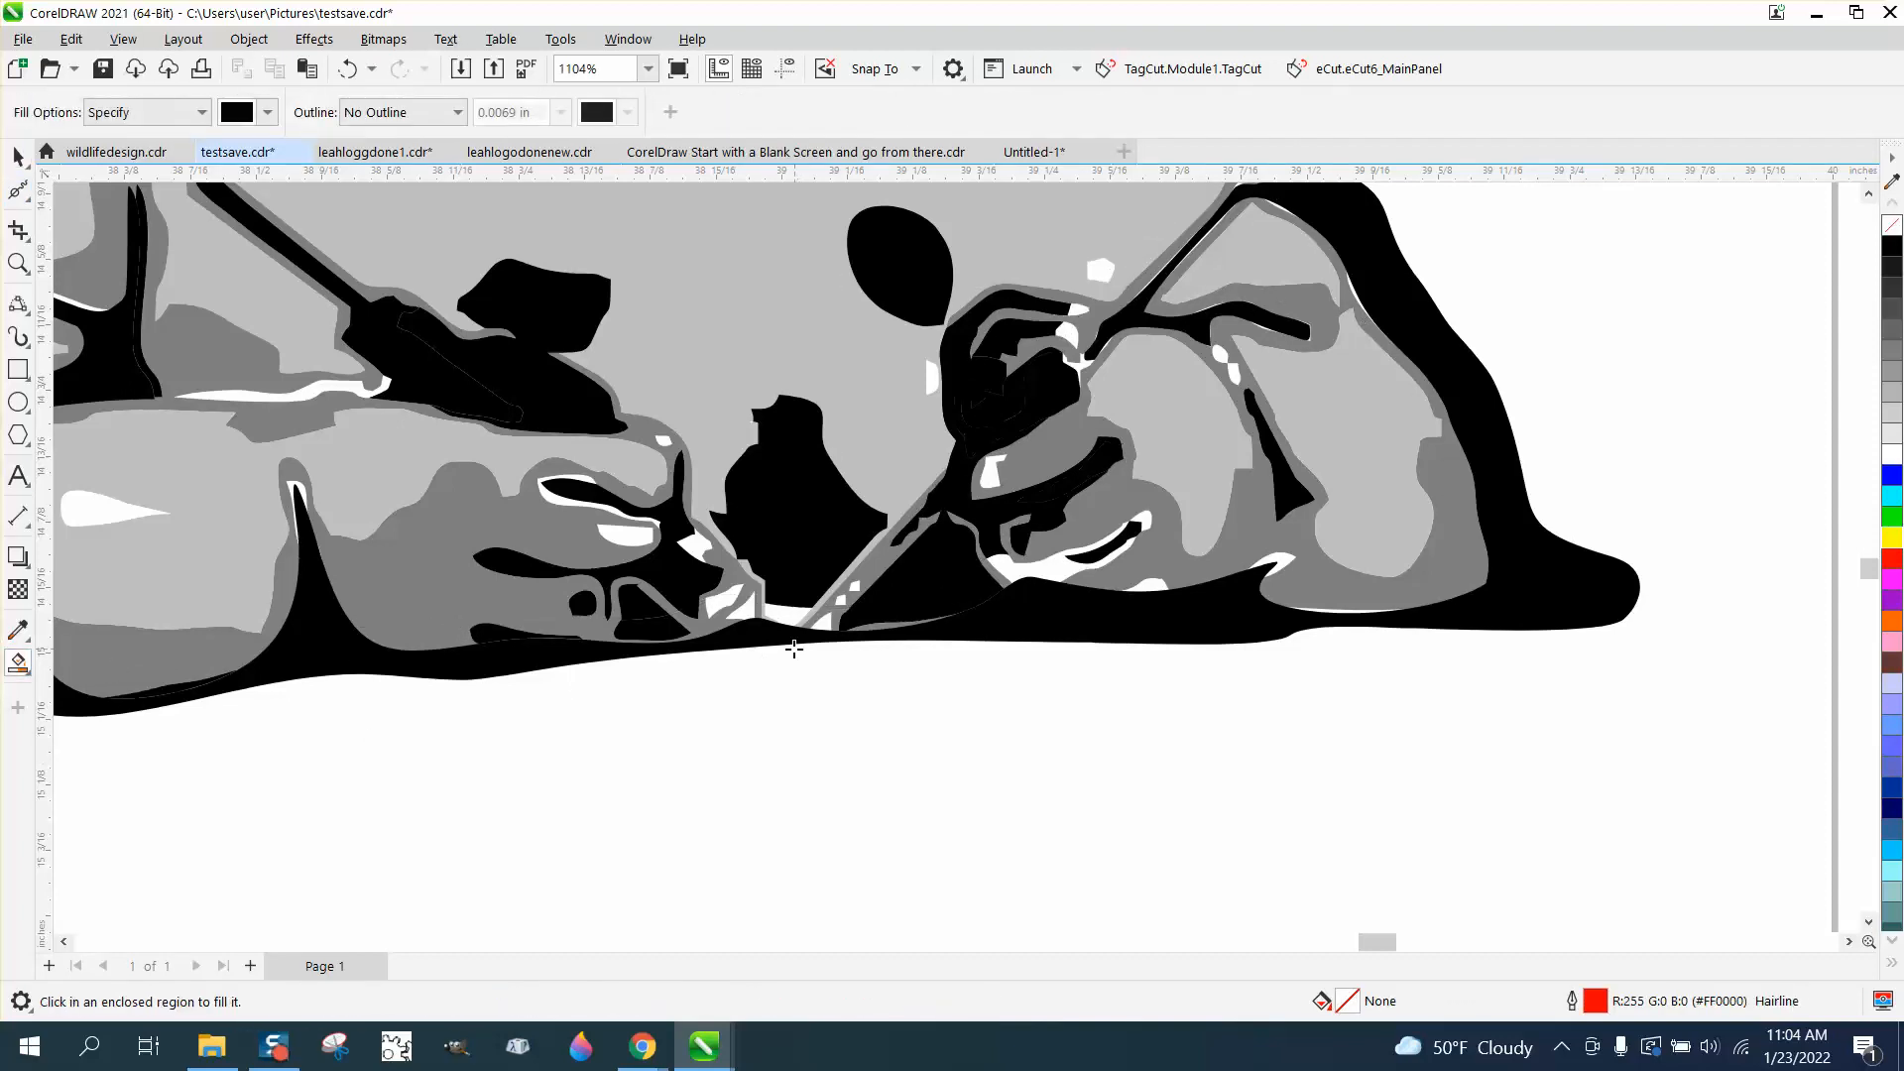
left_click(792, 622)
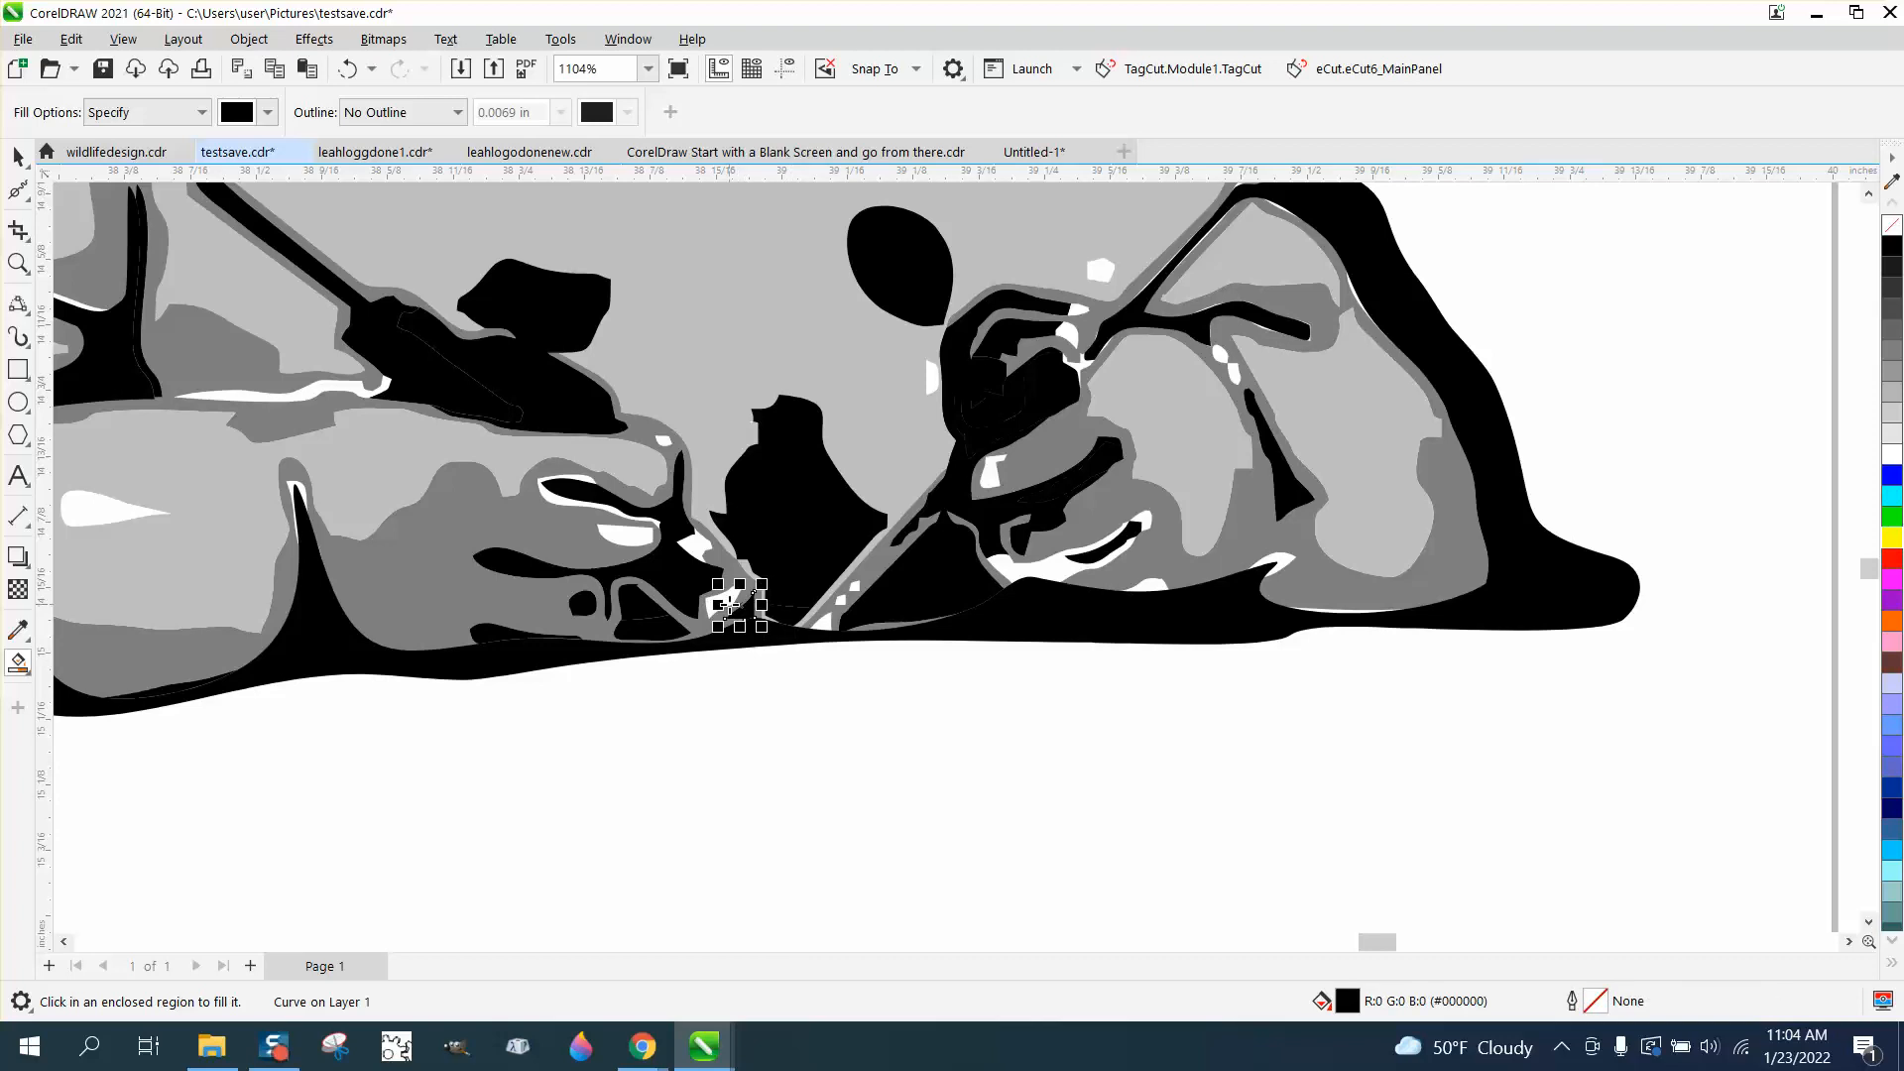
left_click(696, 578)
left_click(698, 547)
left_click(623, 535)
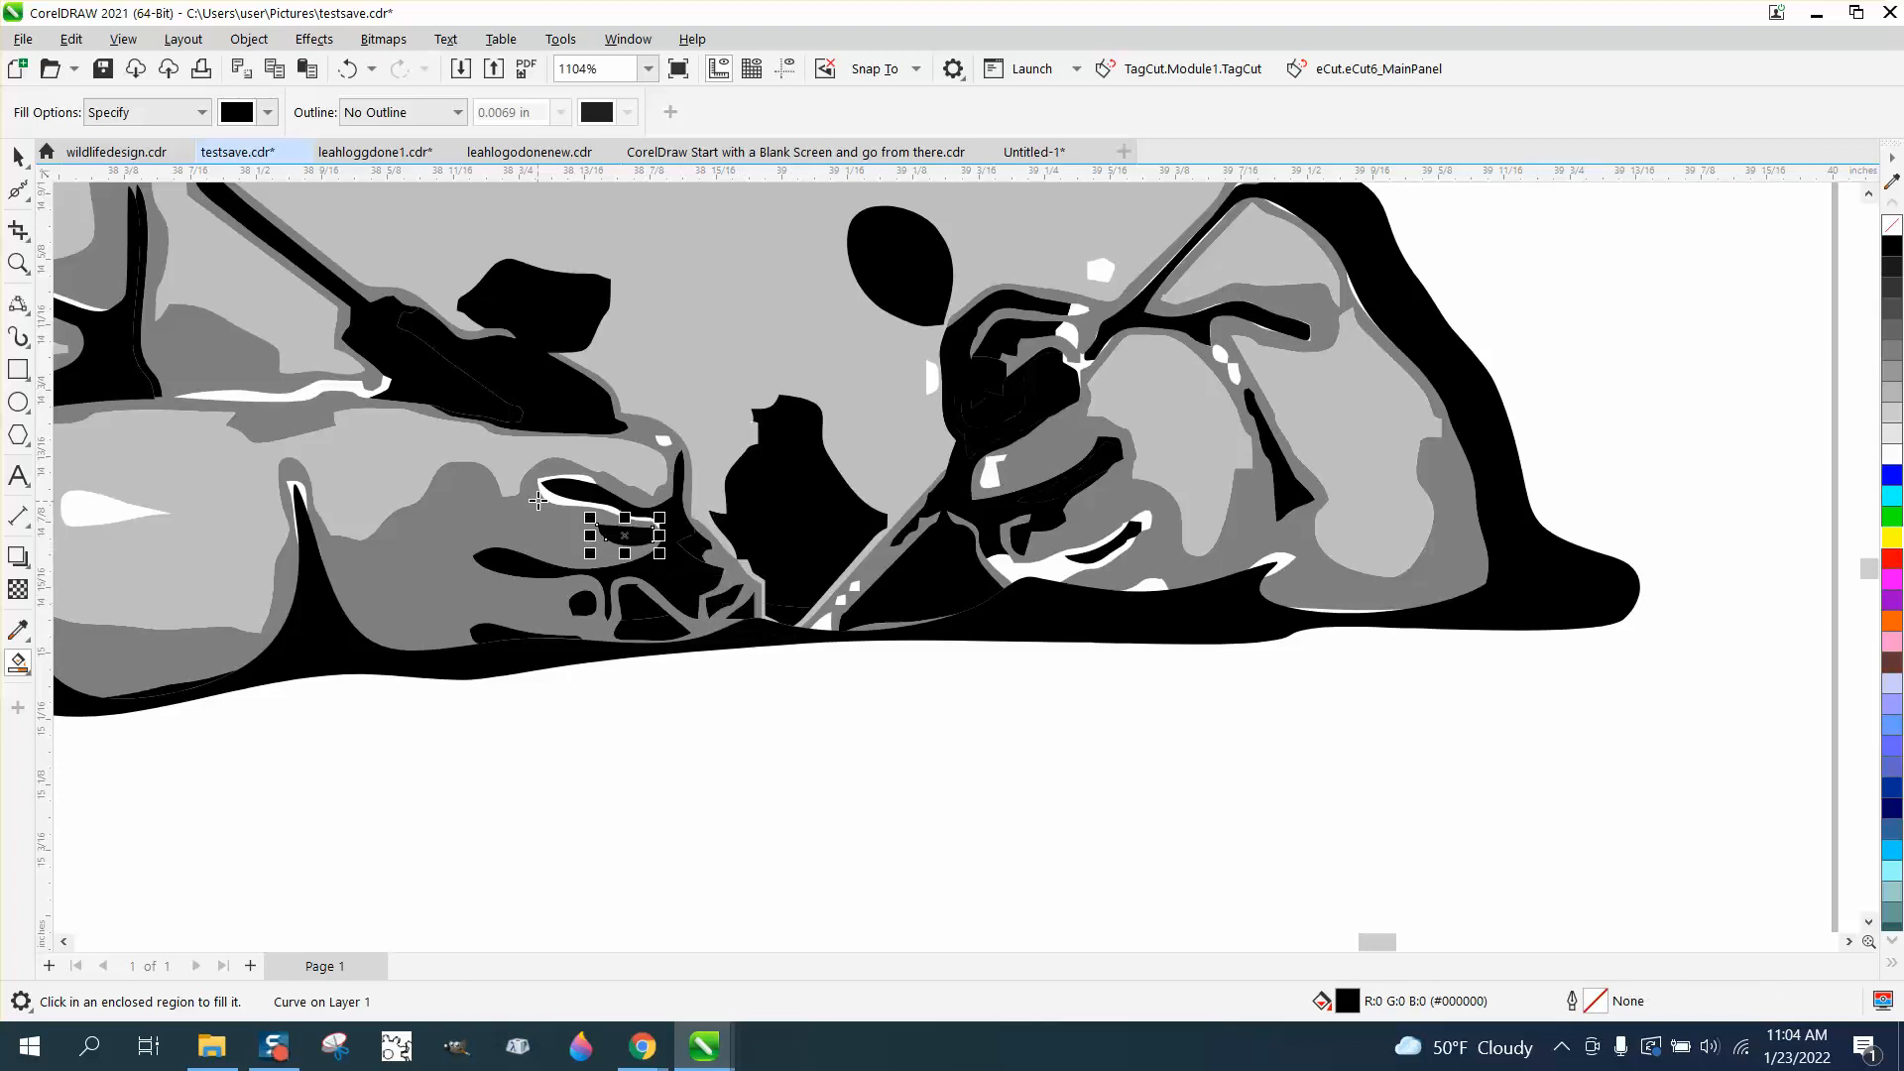
left_click(548, 498)
left_click(344, 387)
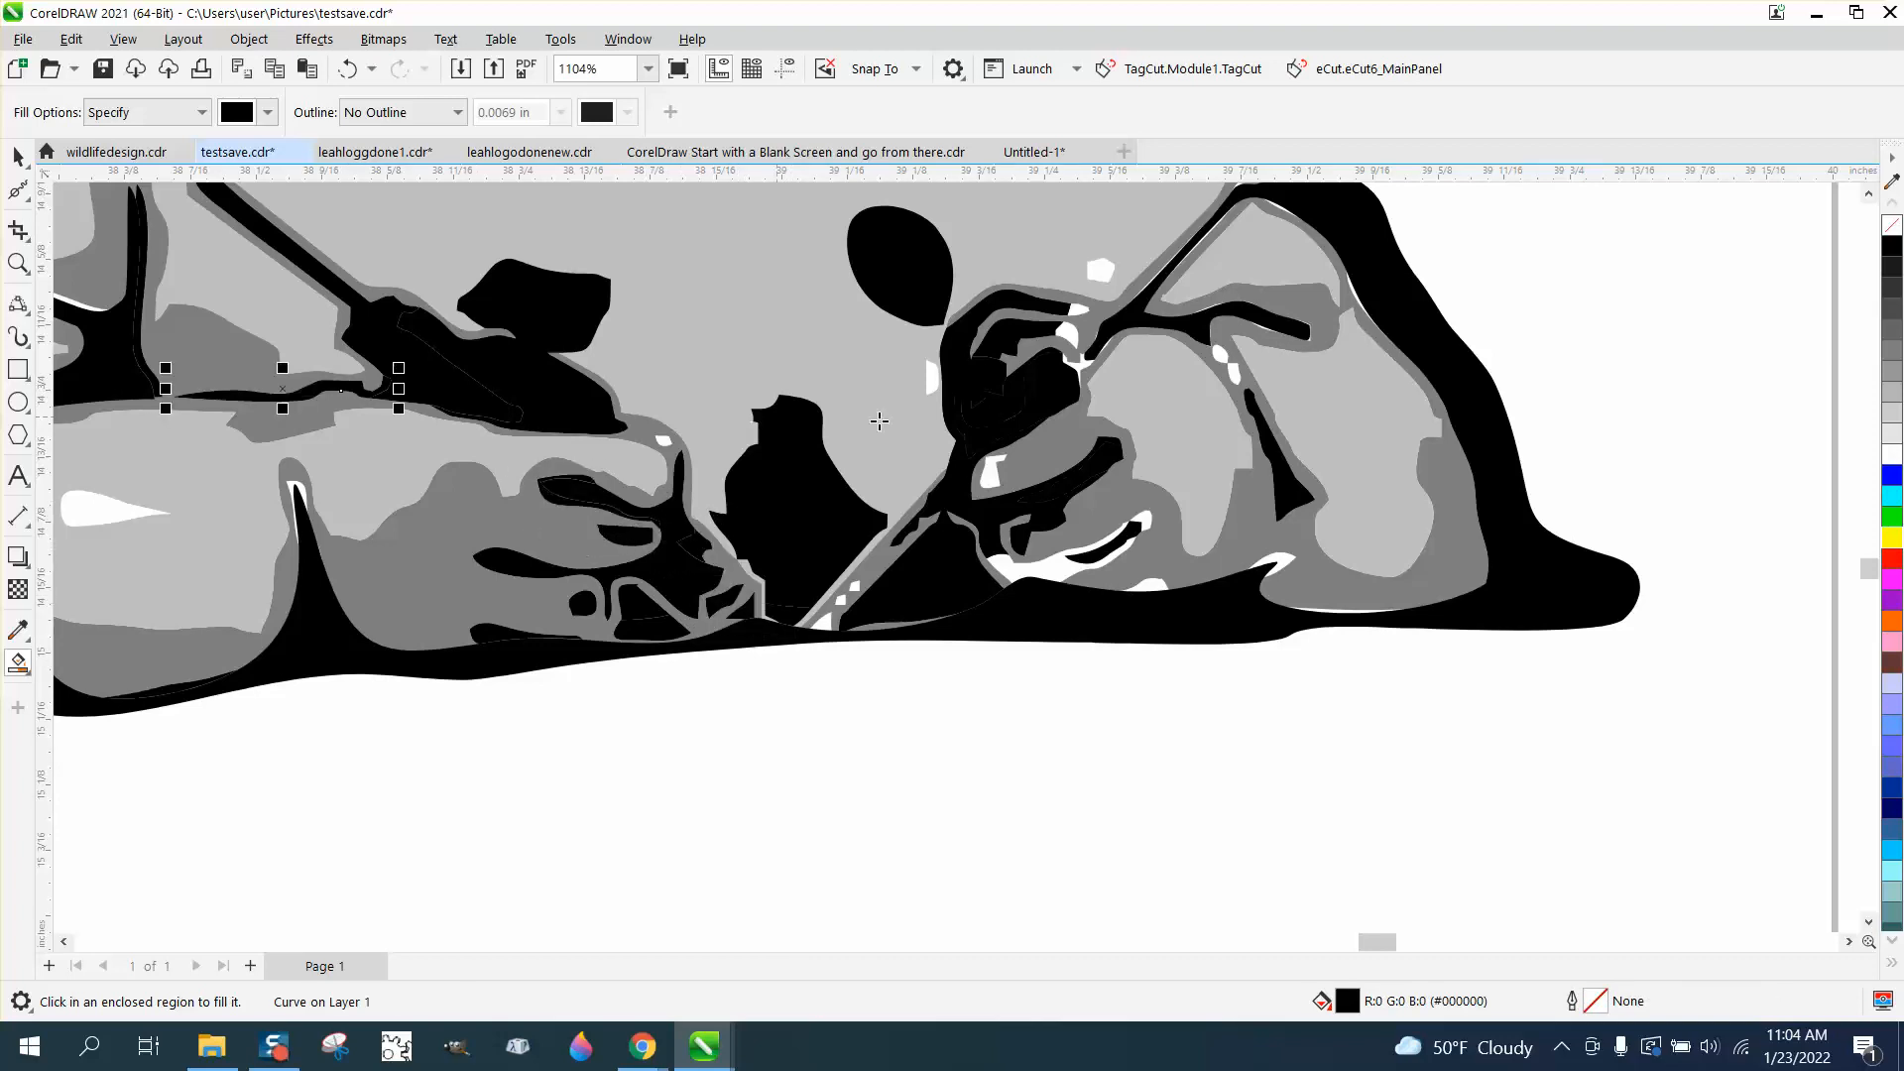
Smart-fill the white patches on the rod-holding hand's fingers, beside the hand and just above it with black.
left_click(1020, 574)
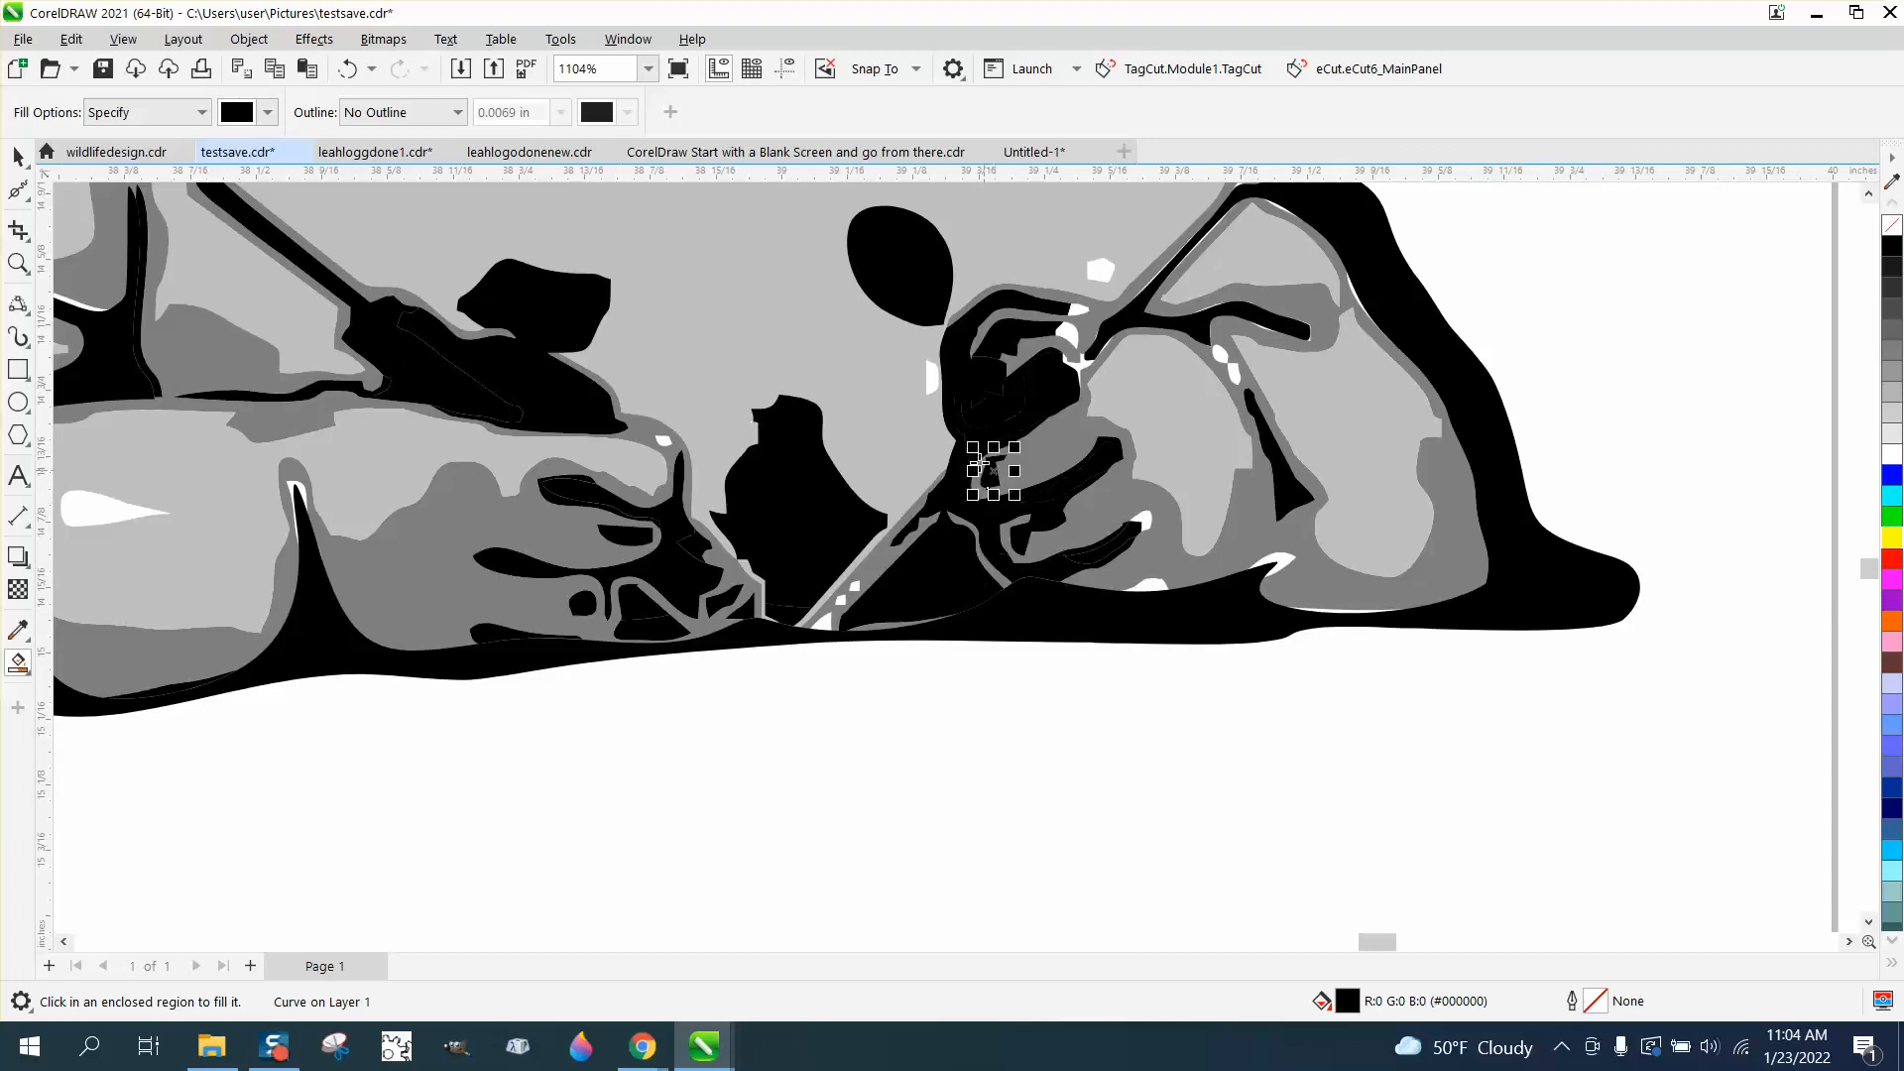
left_click(933, 376)
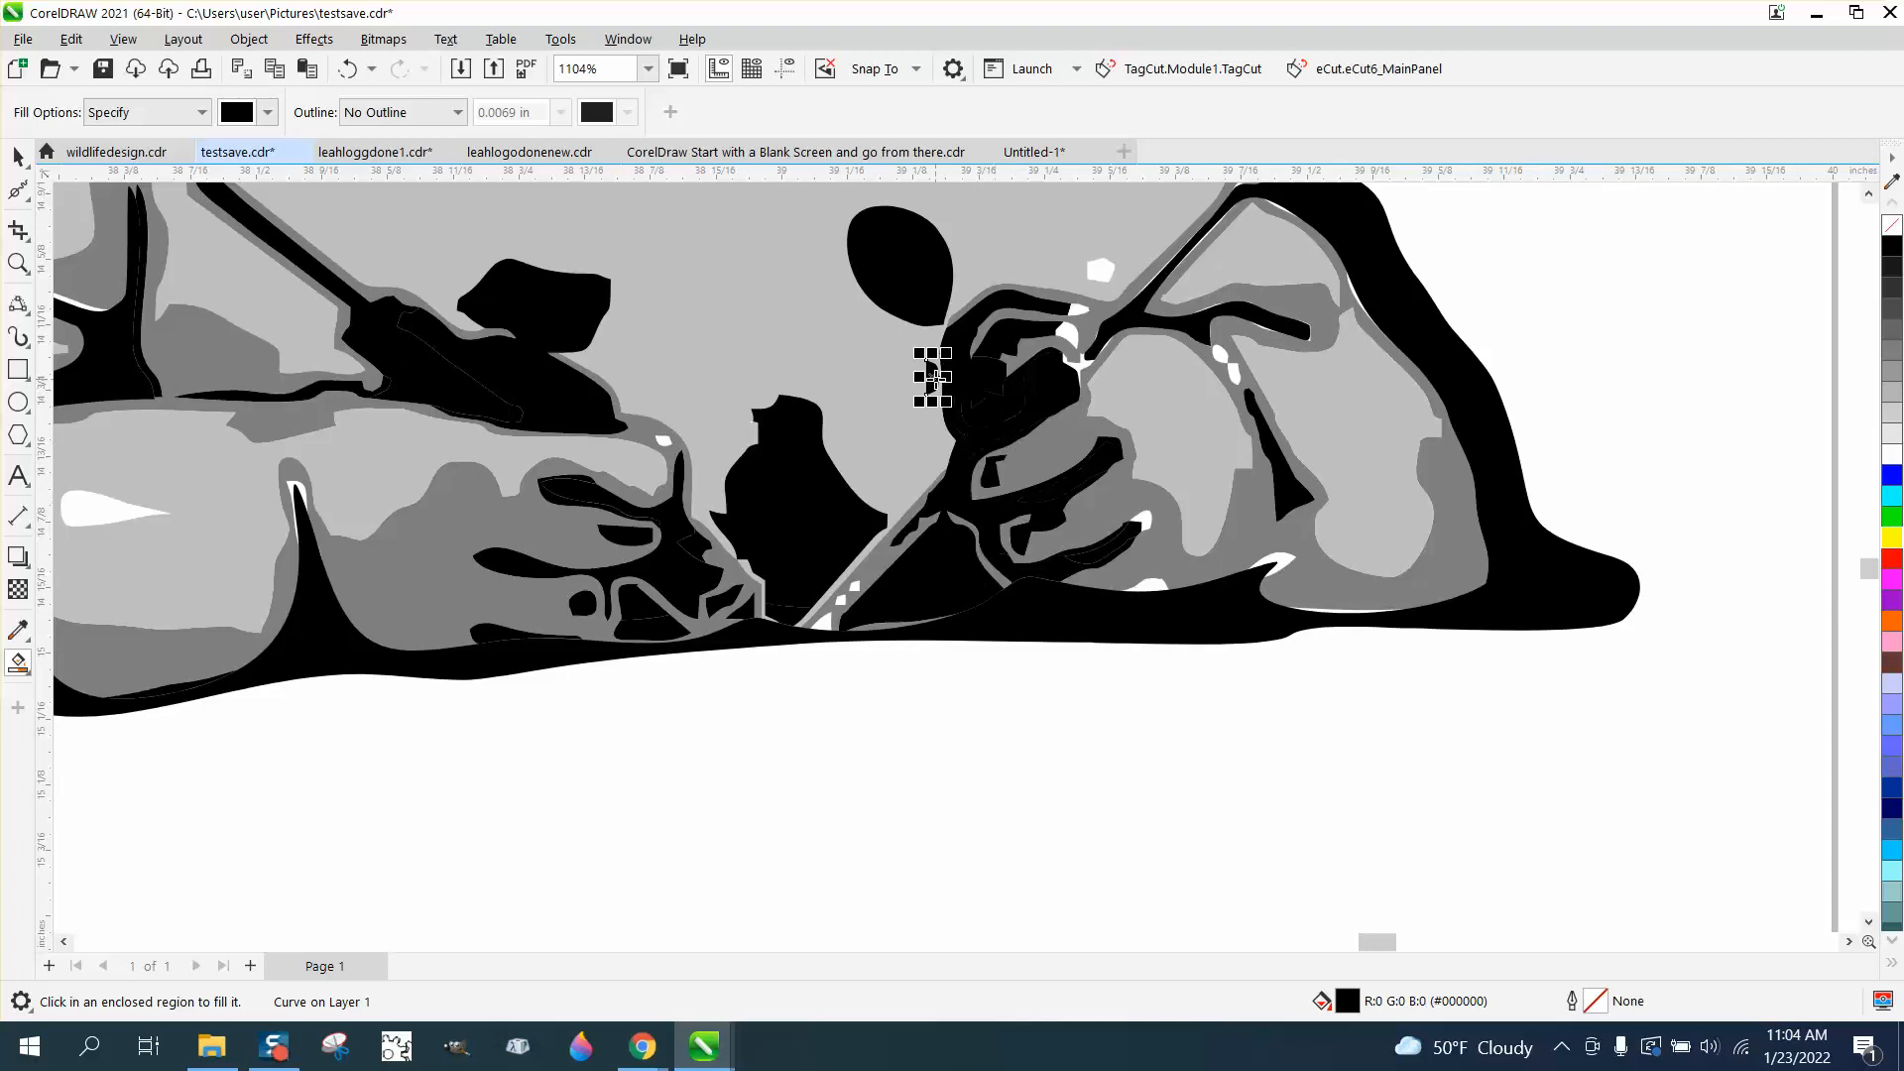
left_click(1069, 337)
left_click(1099, 273)
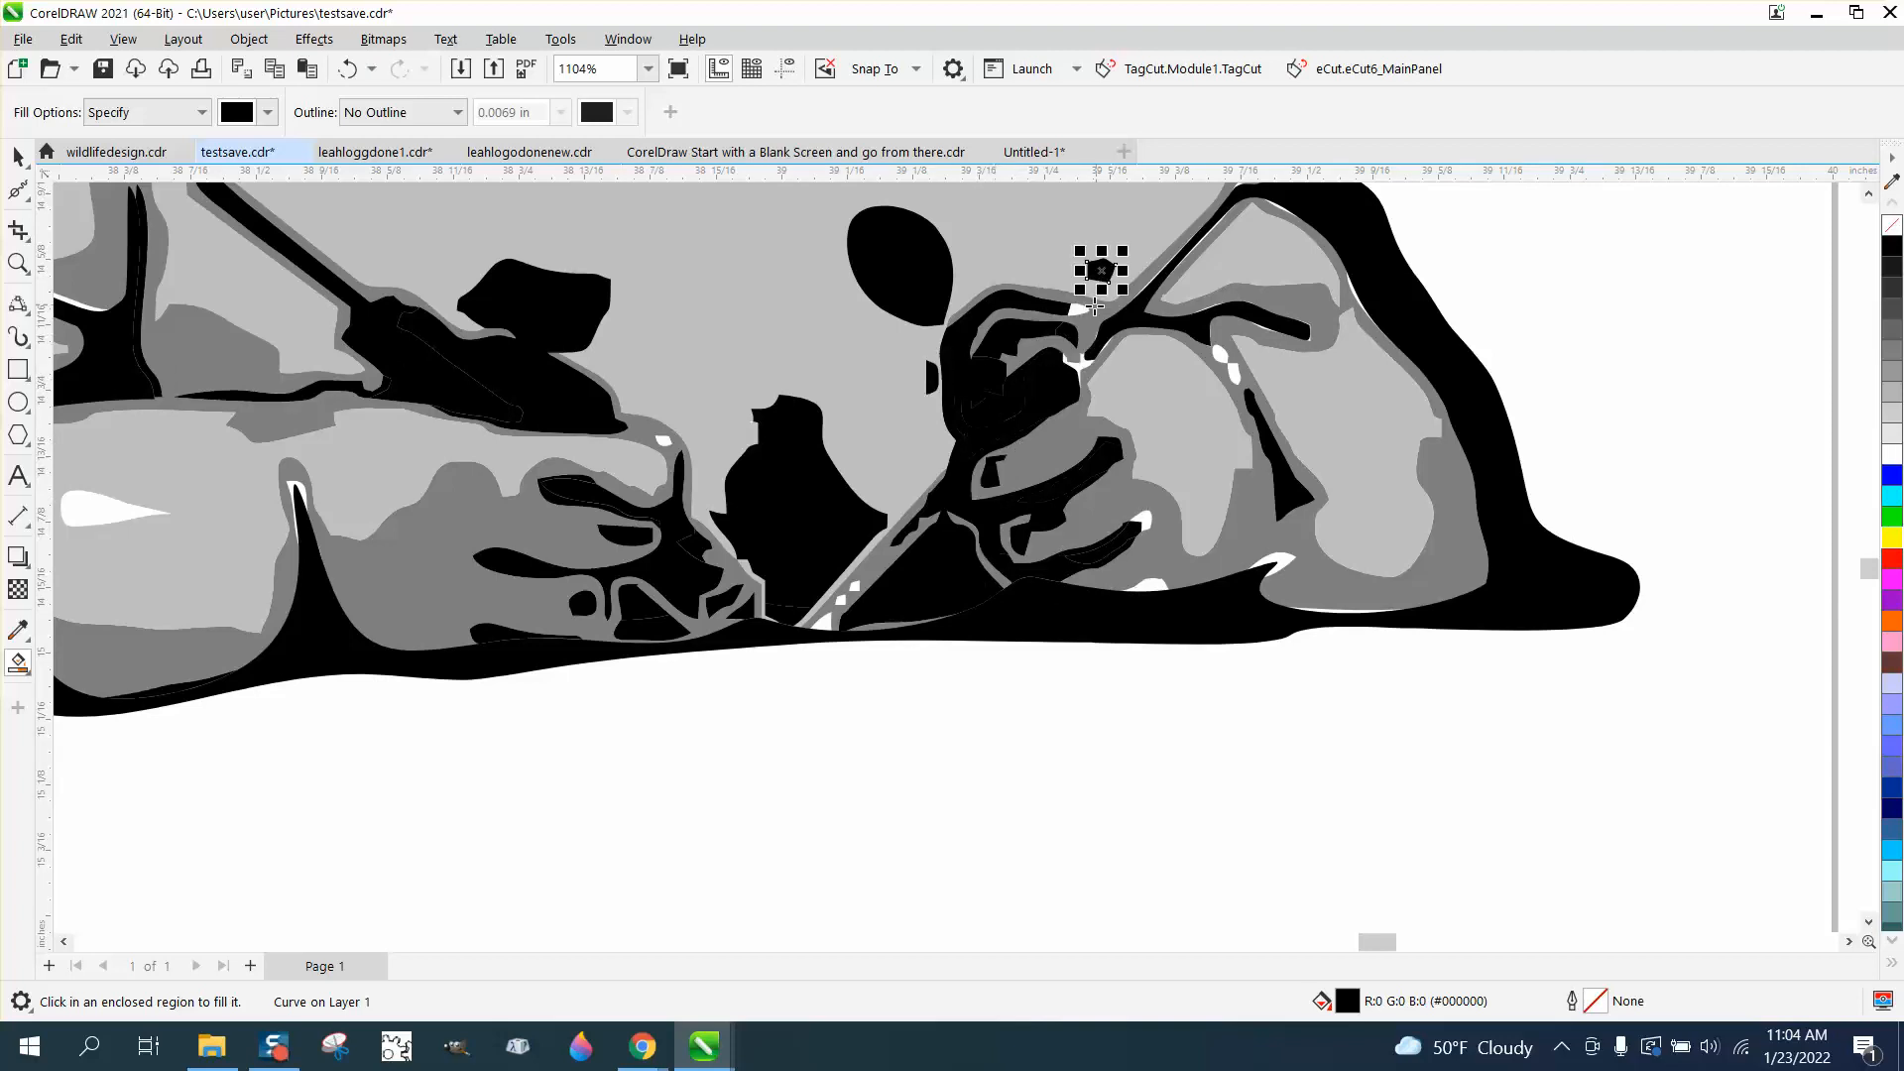
left_click(1082, 310)
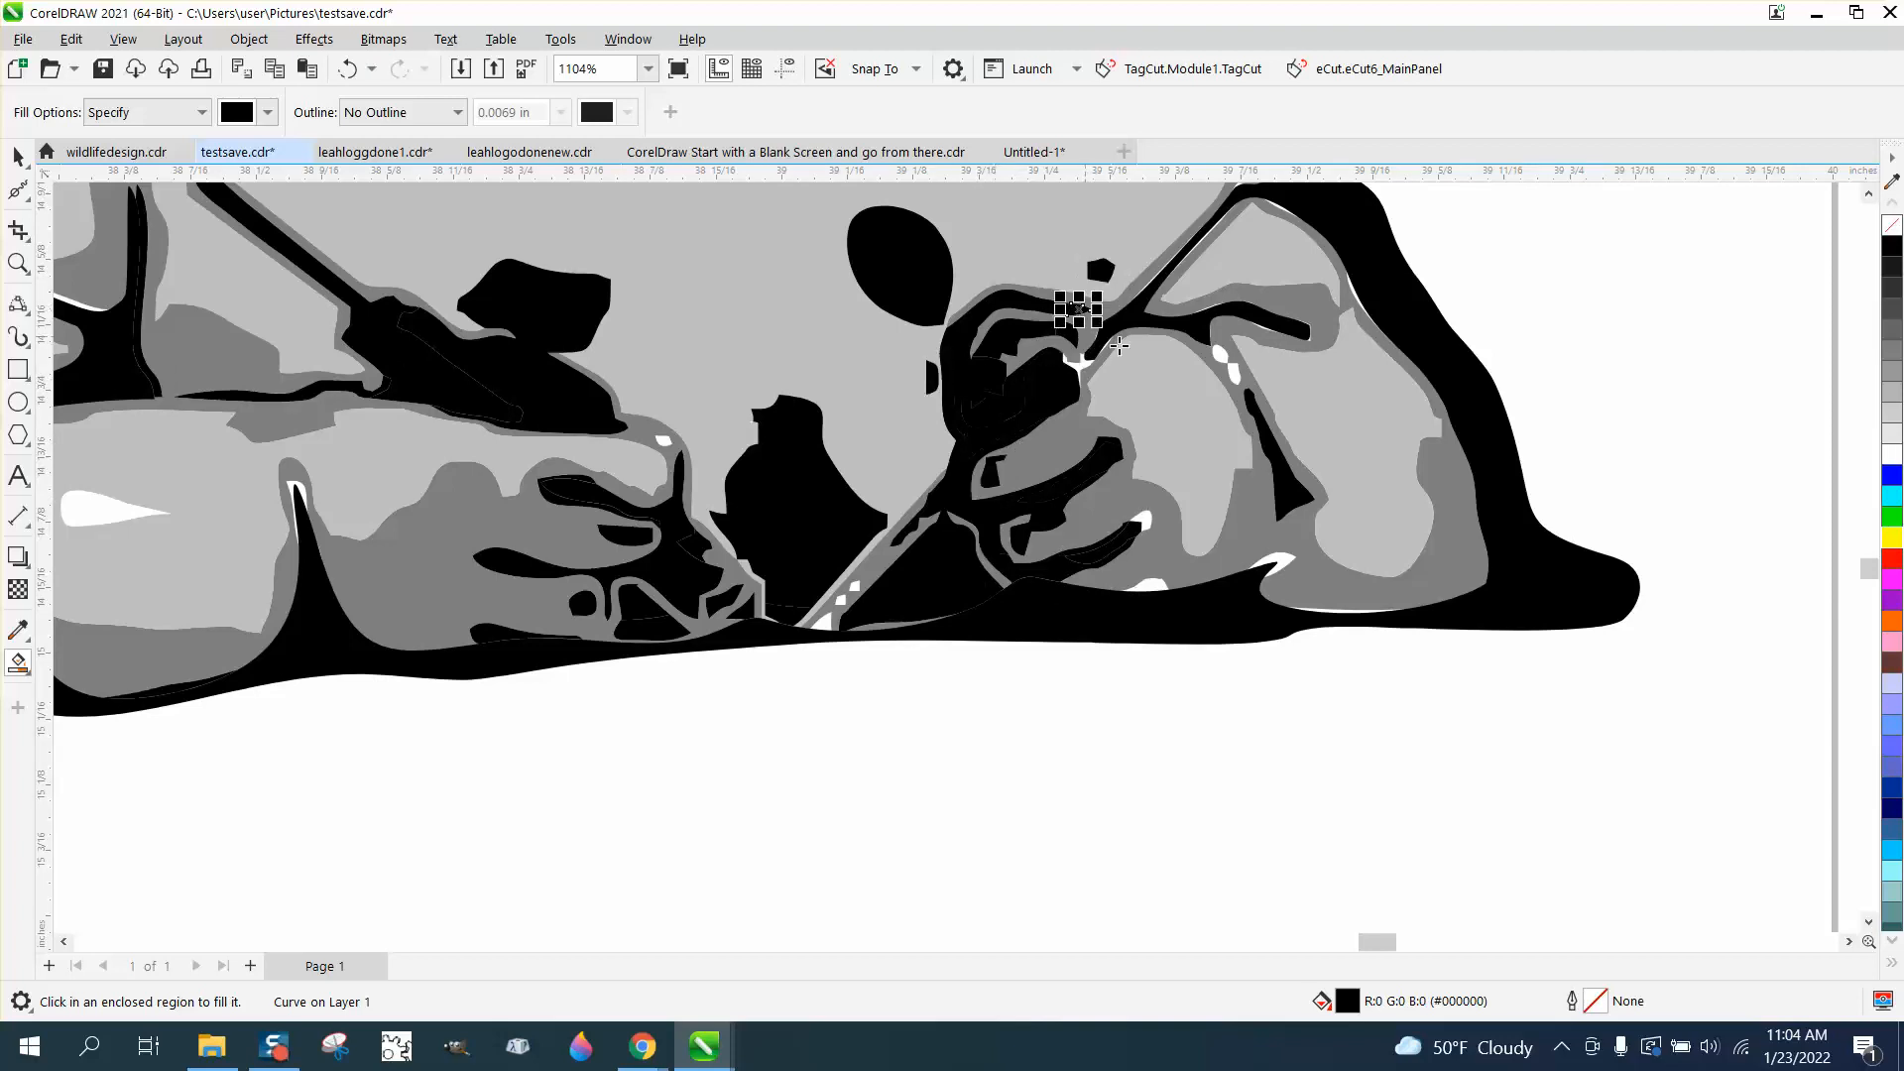
Smart-fill the white spots on the rod arm's sleeve fold, cuff, thumb, outer edge and lower hem with black.
left_click(1226, 360)
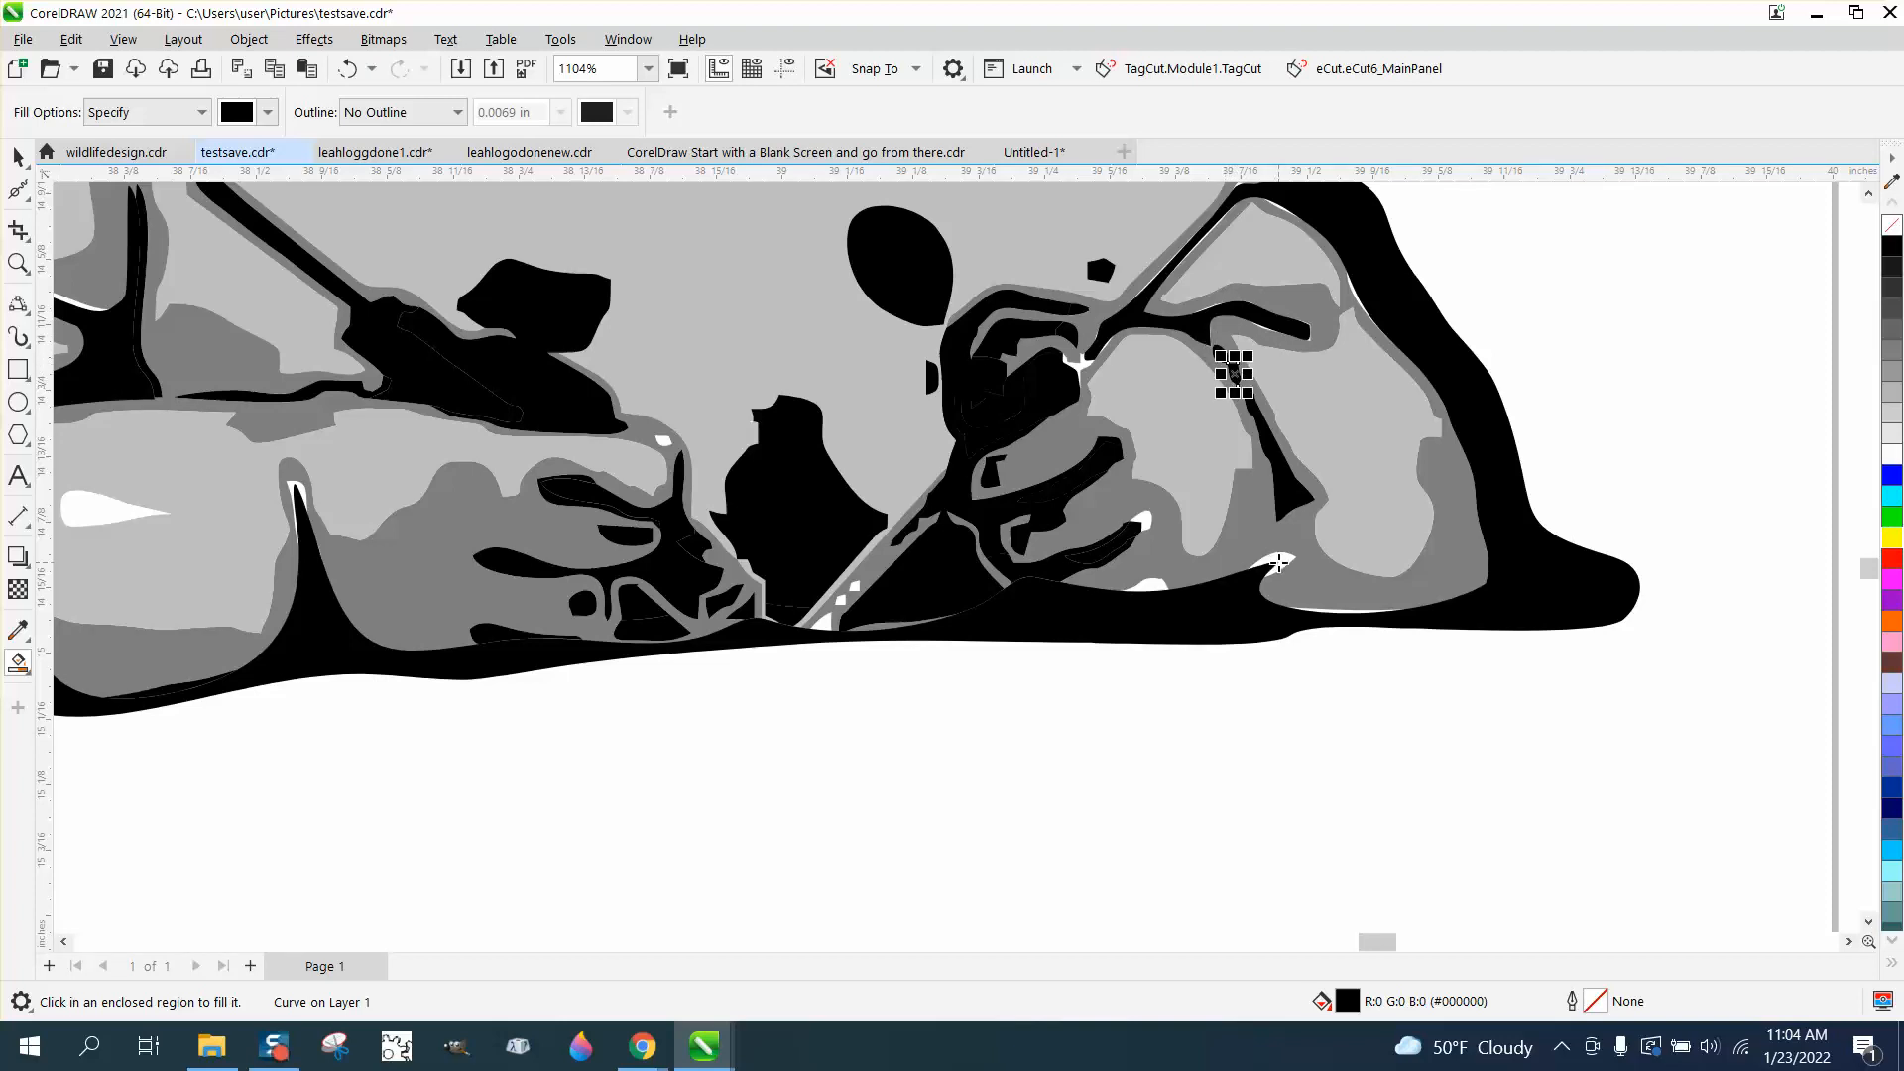
left_click(1148, 582)
left_click(1146, 513)
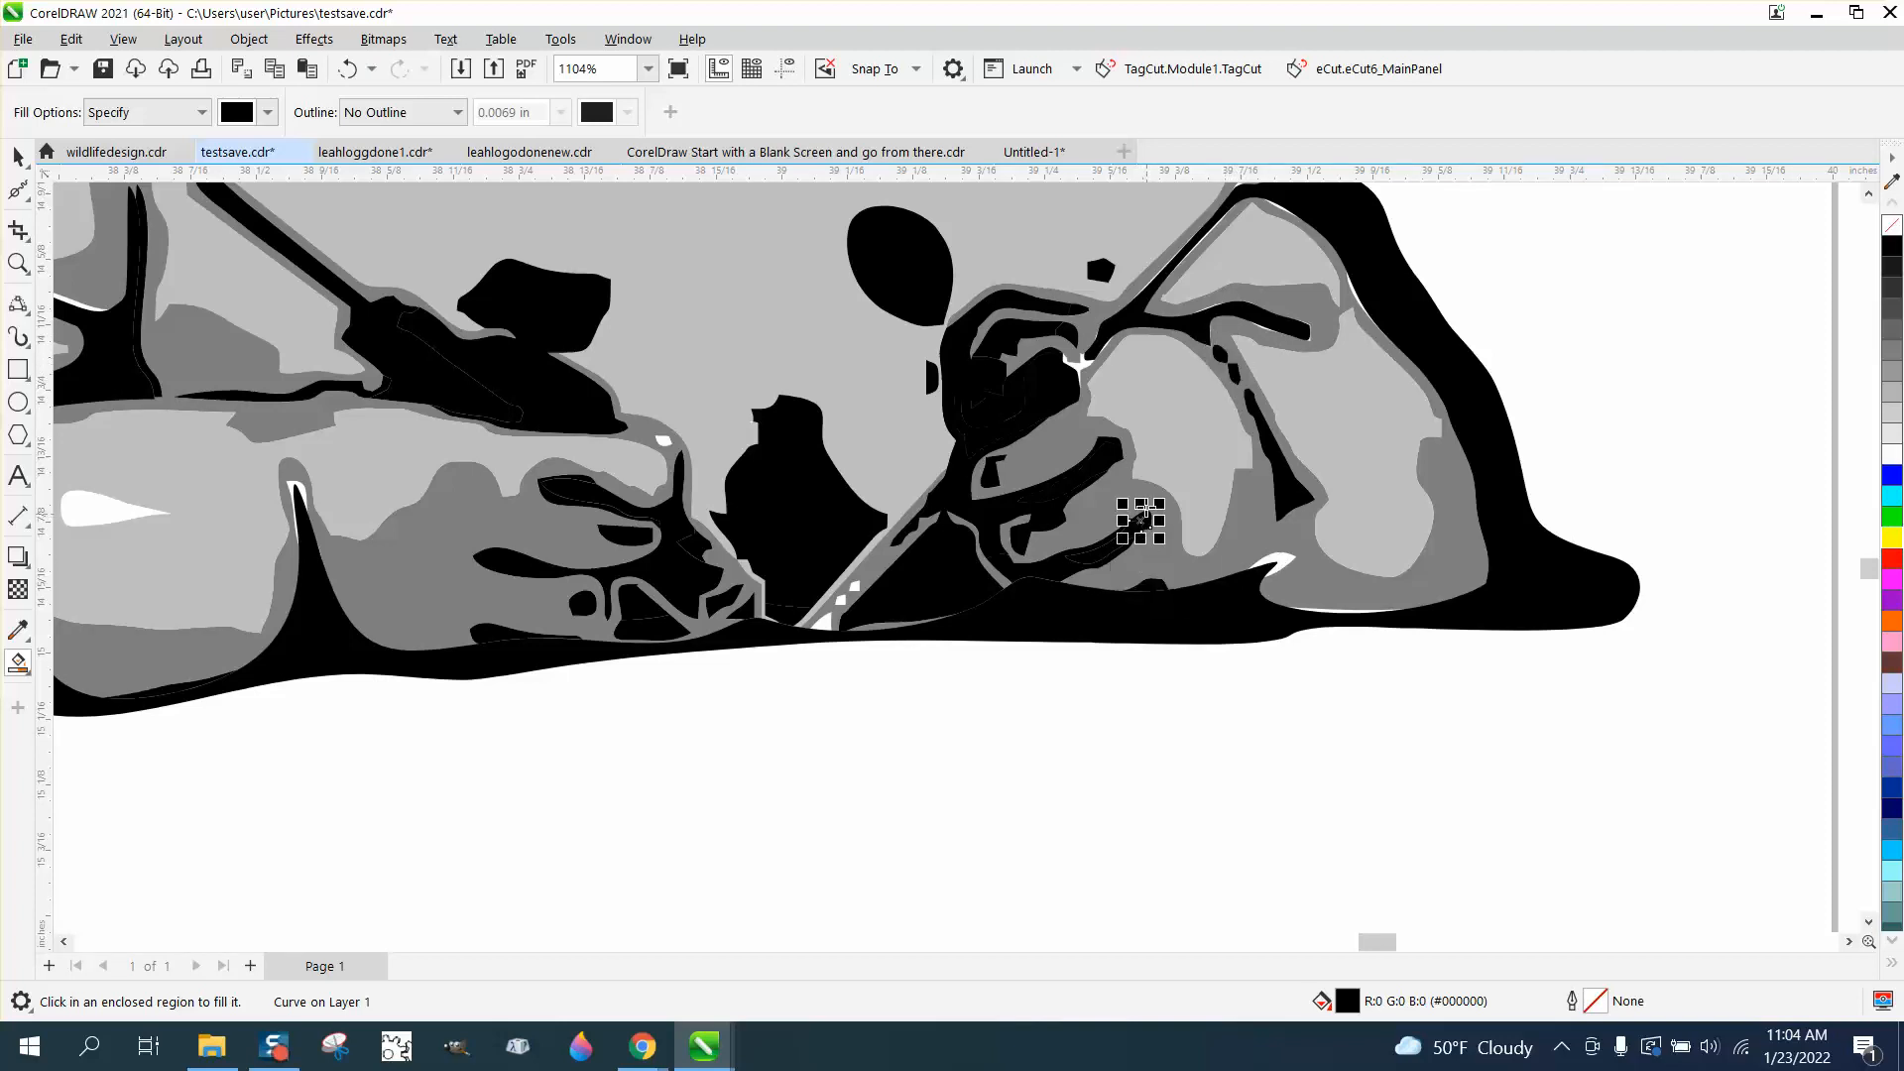
left_click(1092, 364)
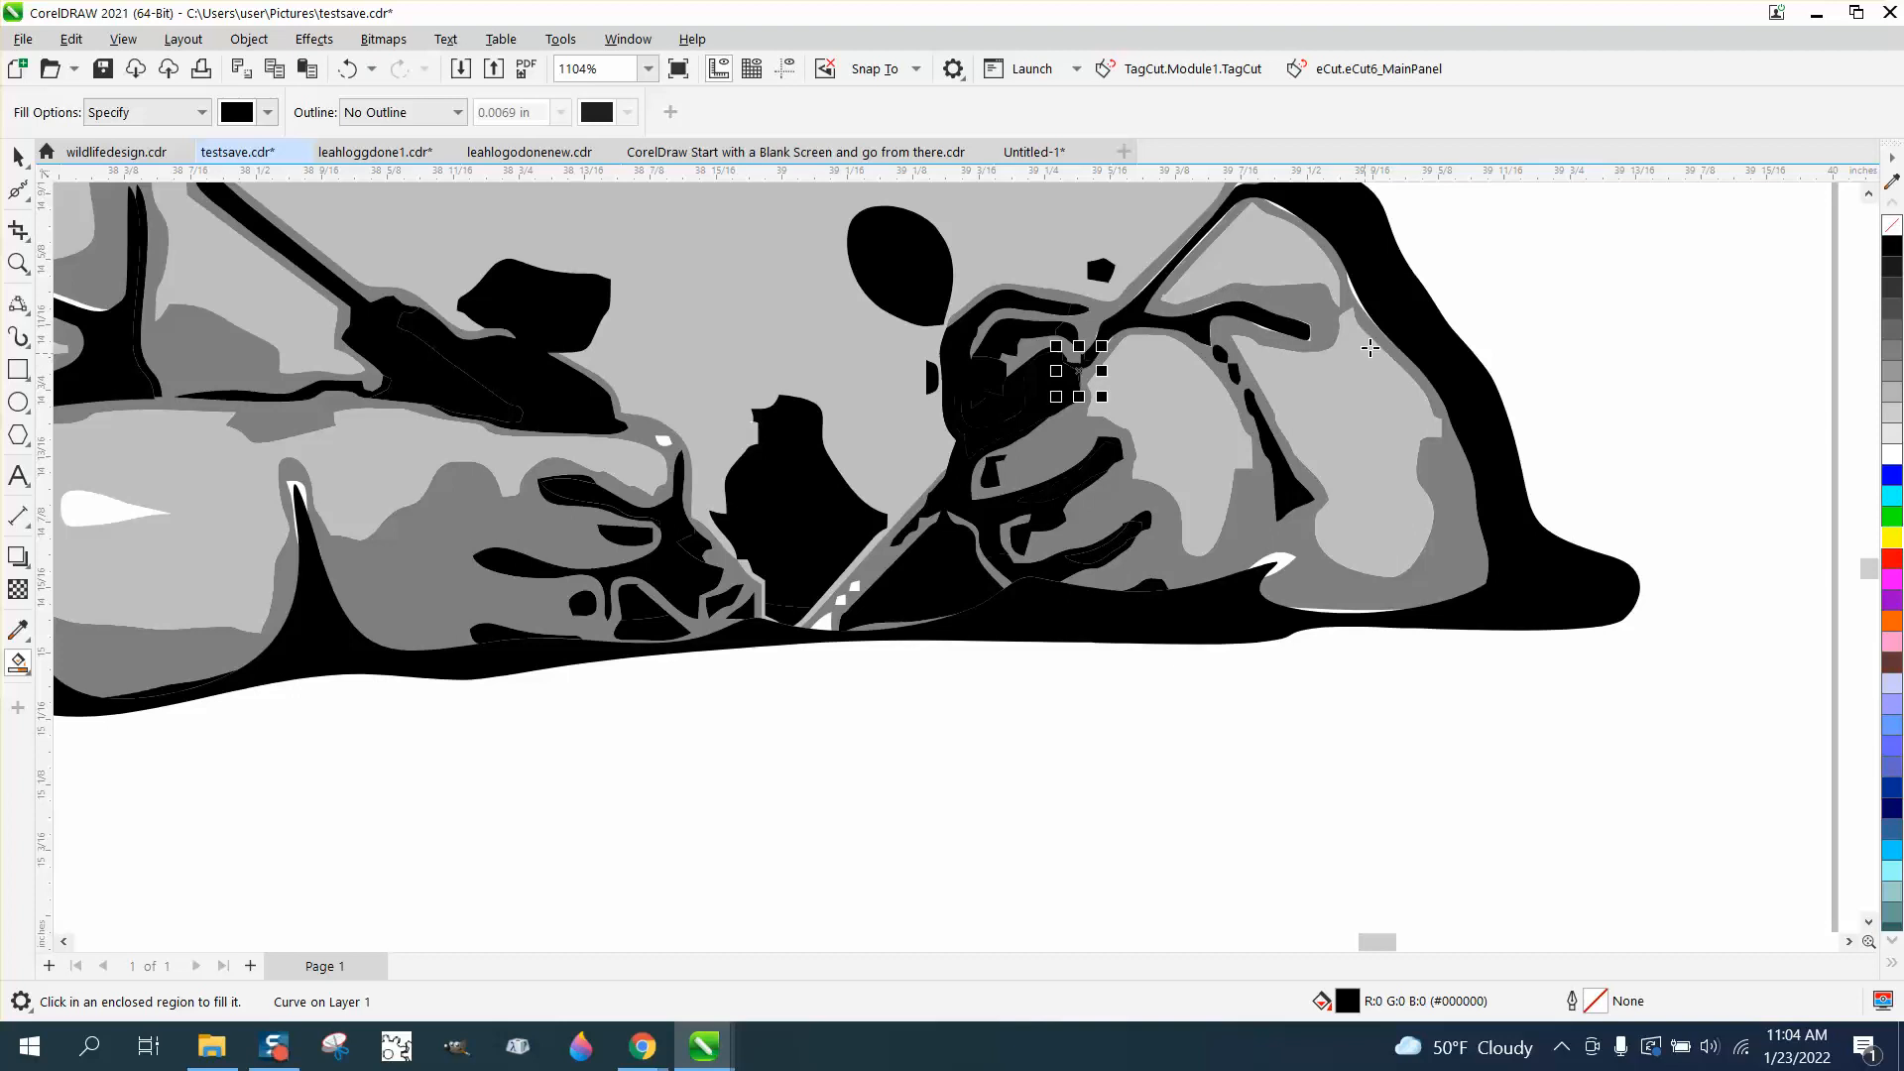
left_click(1352, 288)
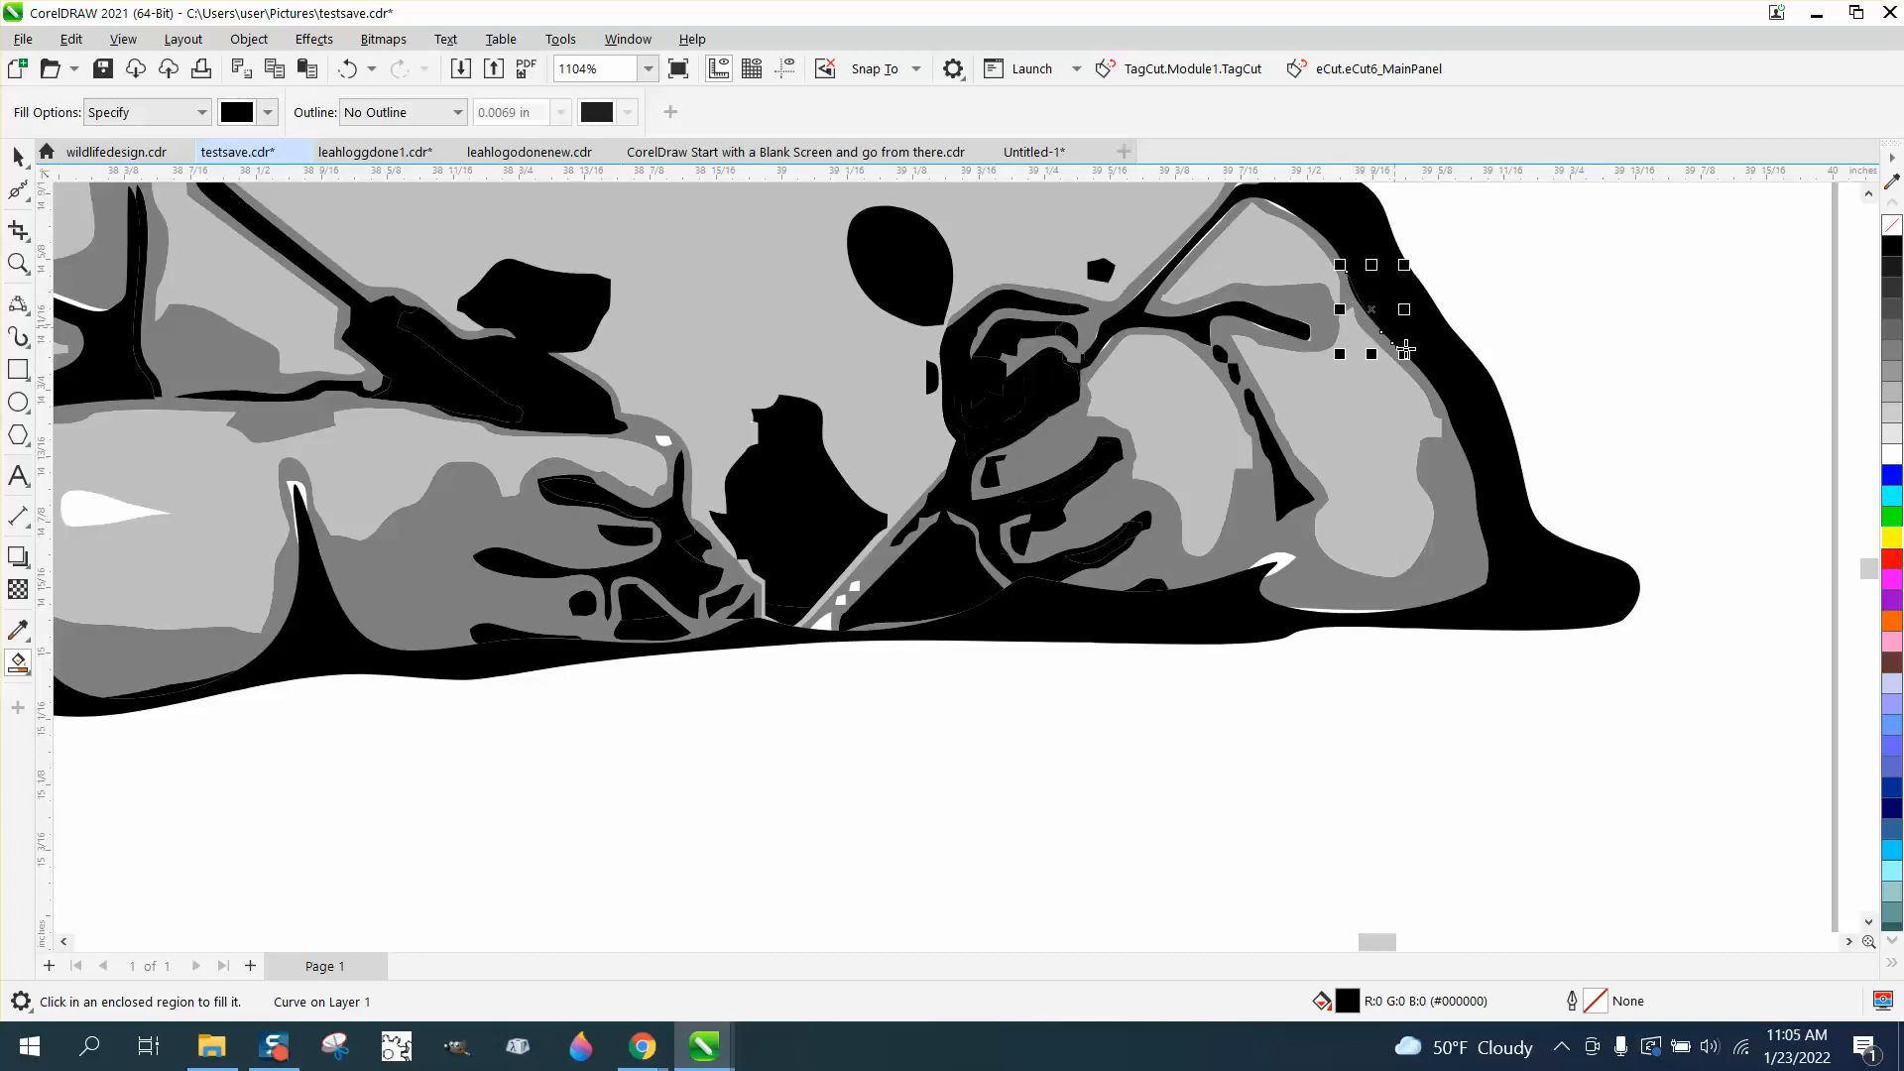
left_click(1282, 562)
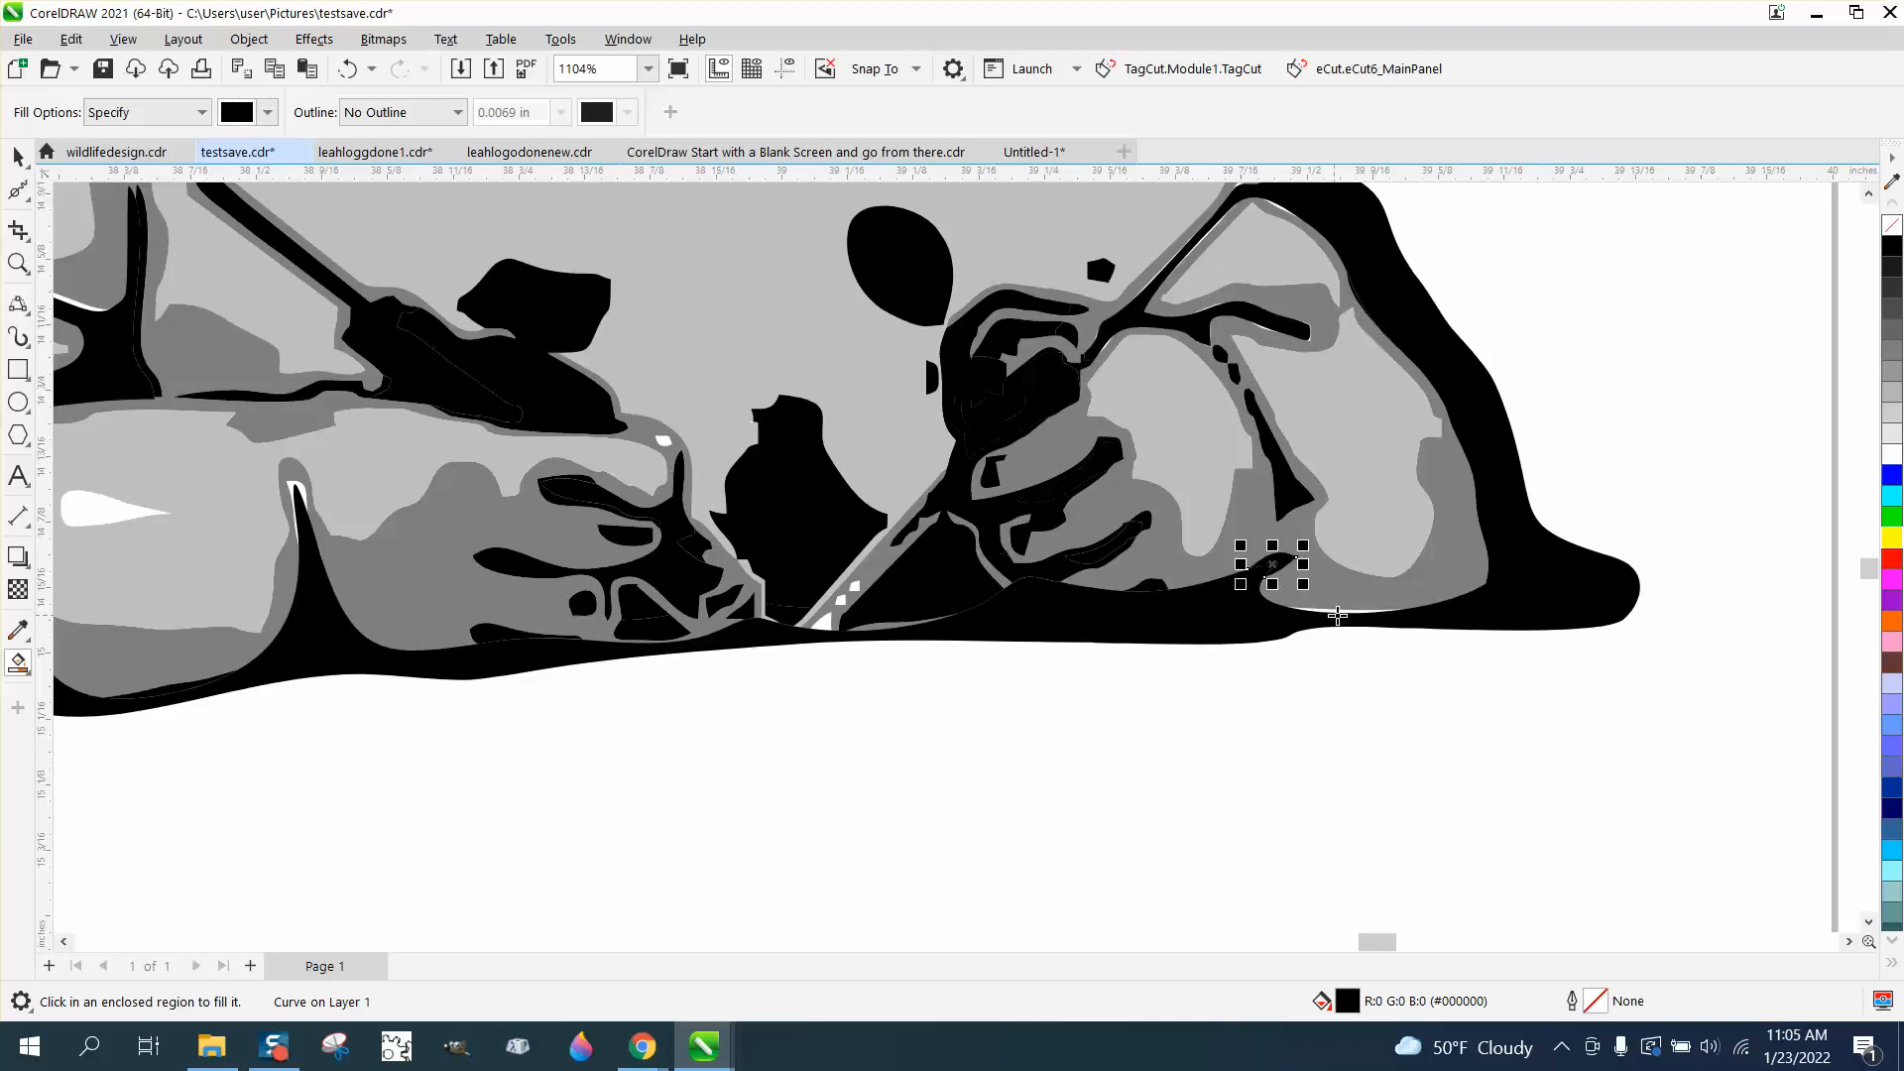
left_click(1345, 613)
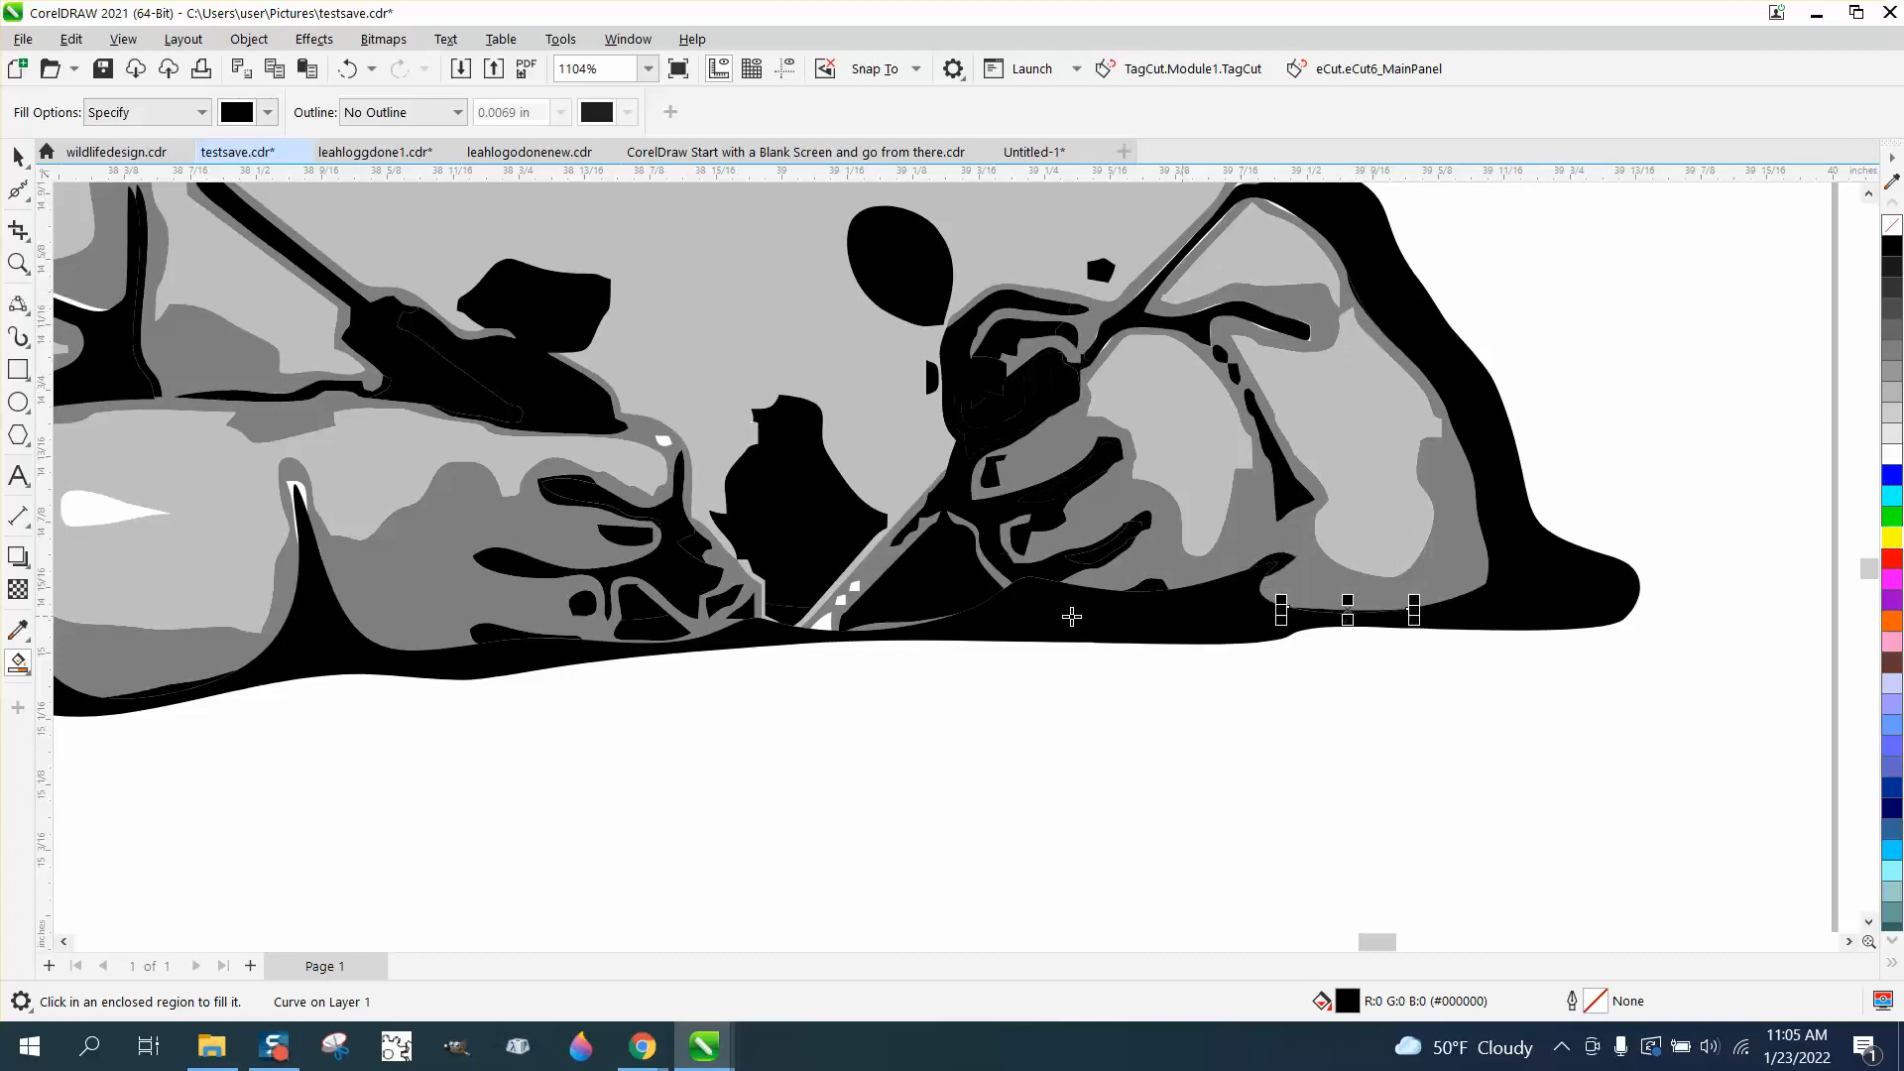
Smart-fill the white spots at the rod's lower tip, the torch glove's knuckle, the forearm crease and the forearm highlight with black.
left_click(824, 625)
left_click(856, 587)
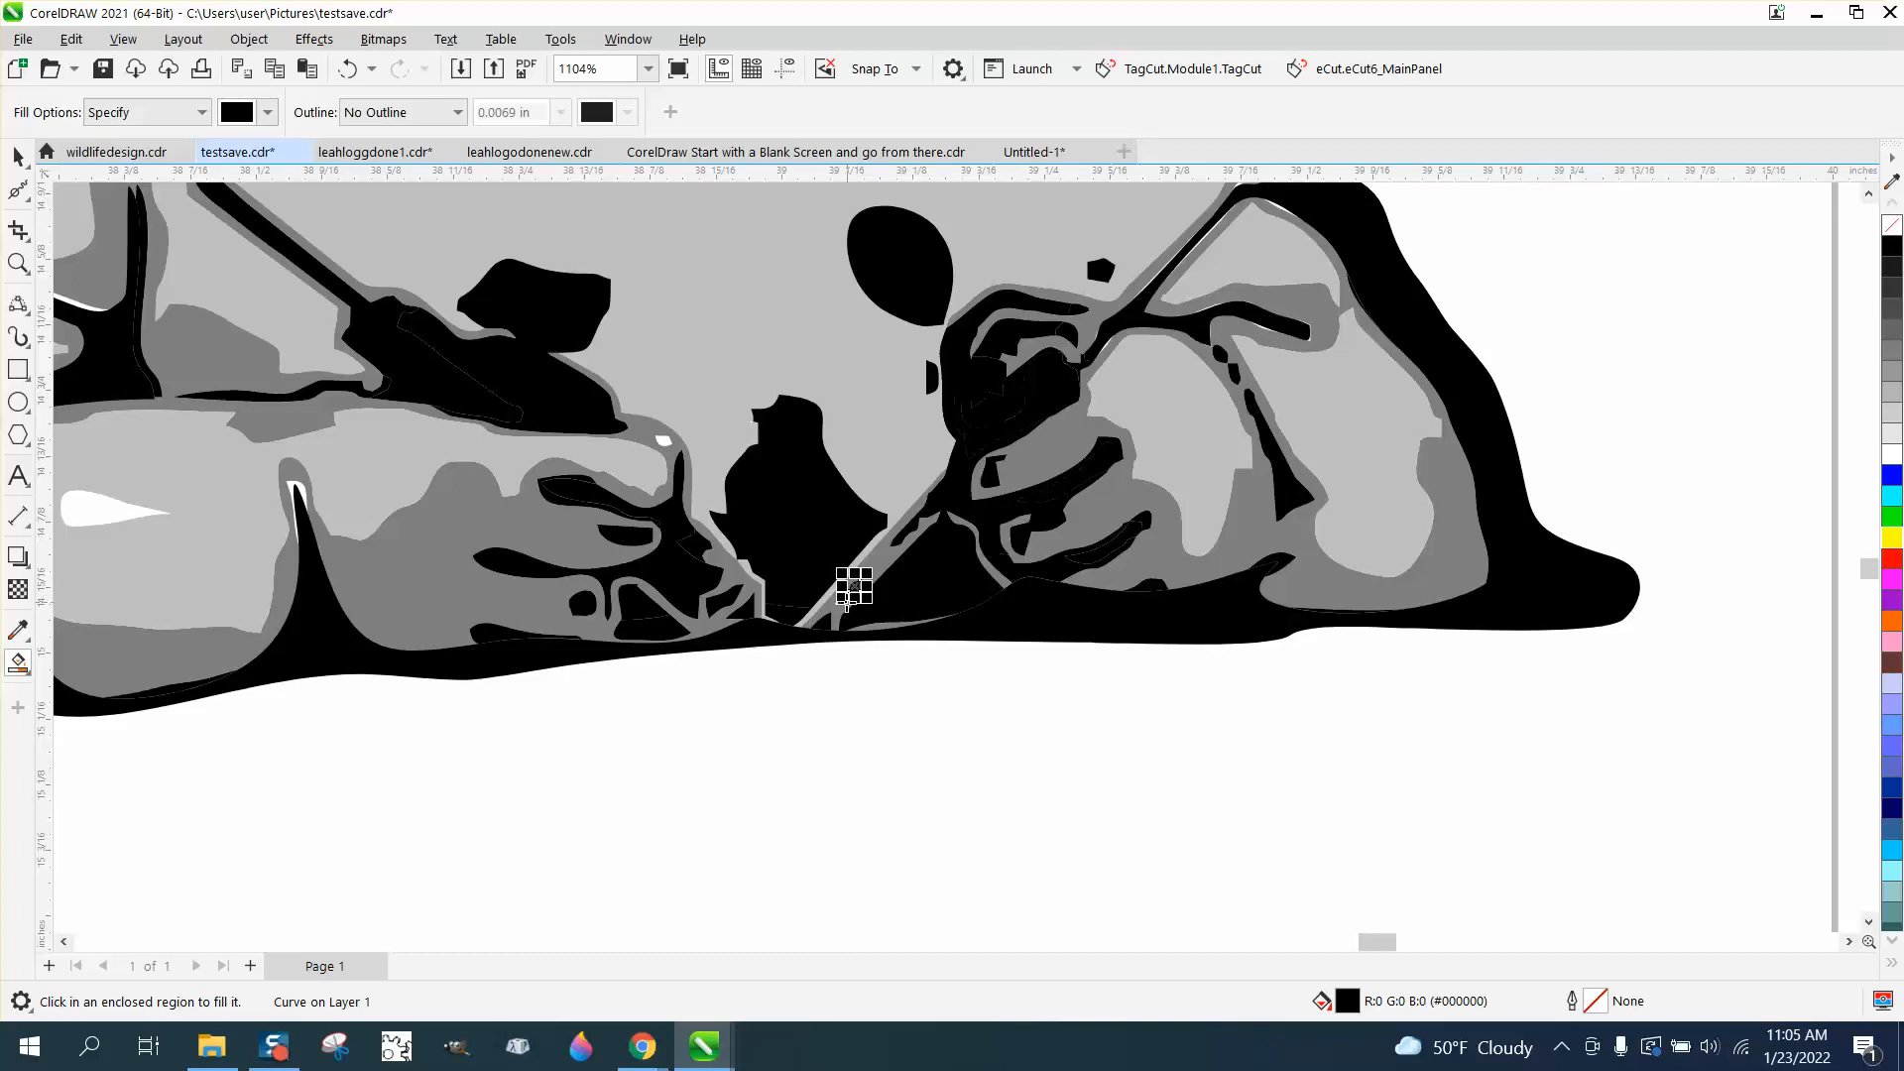
left_click(663, 446)
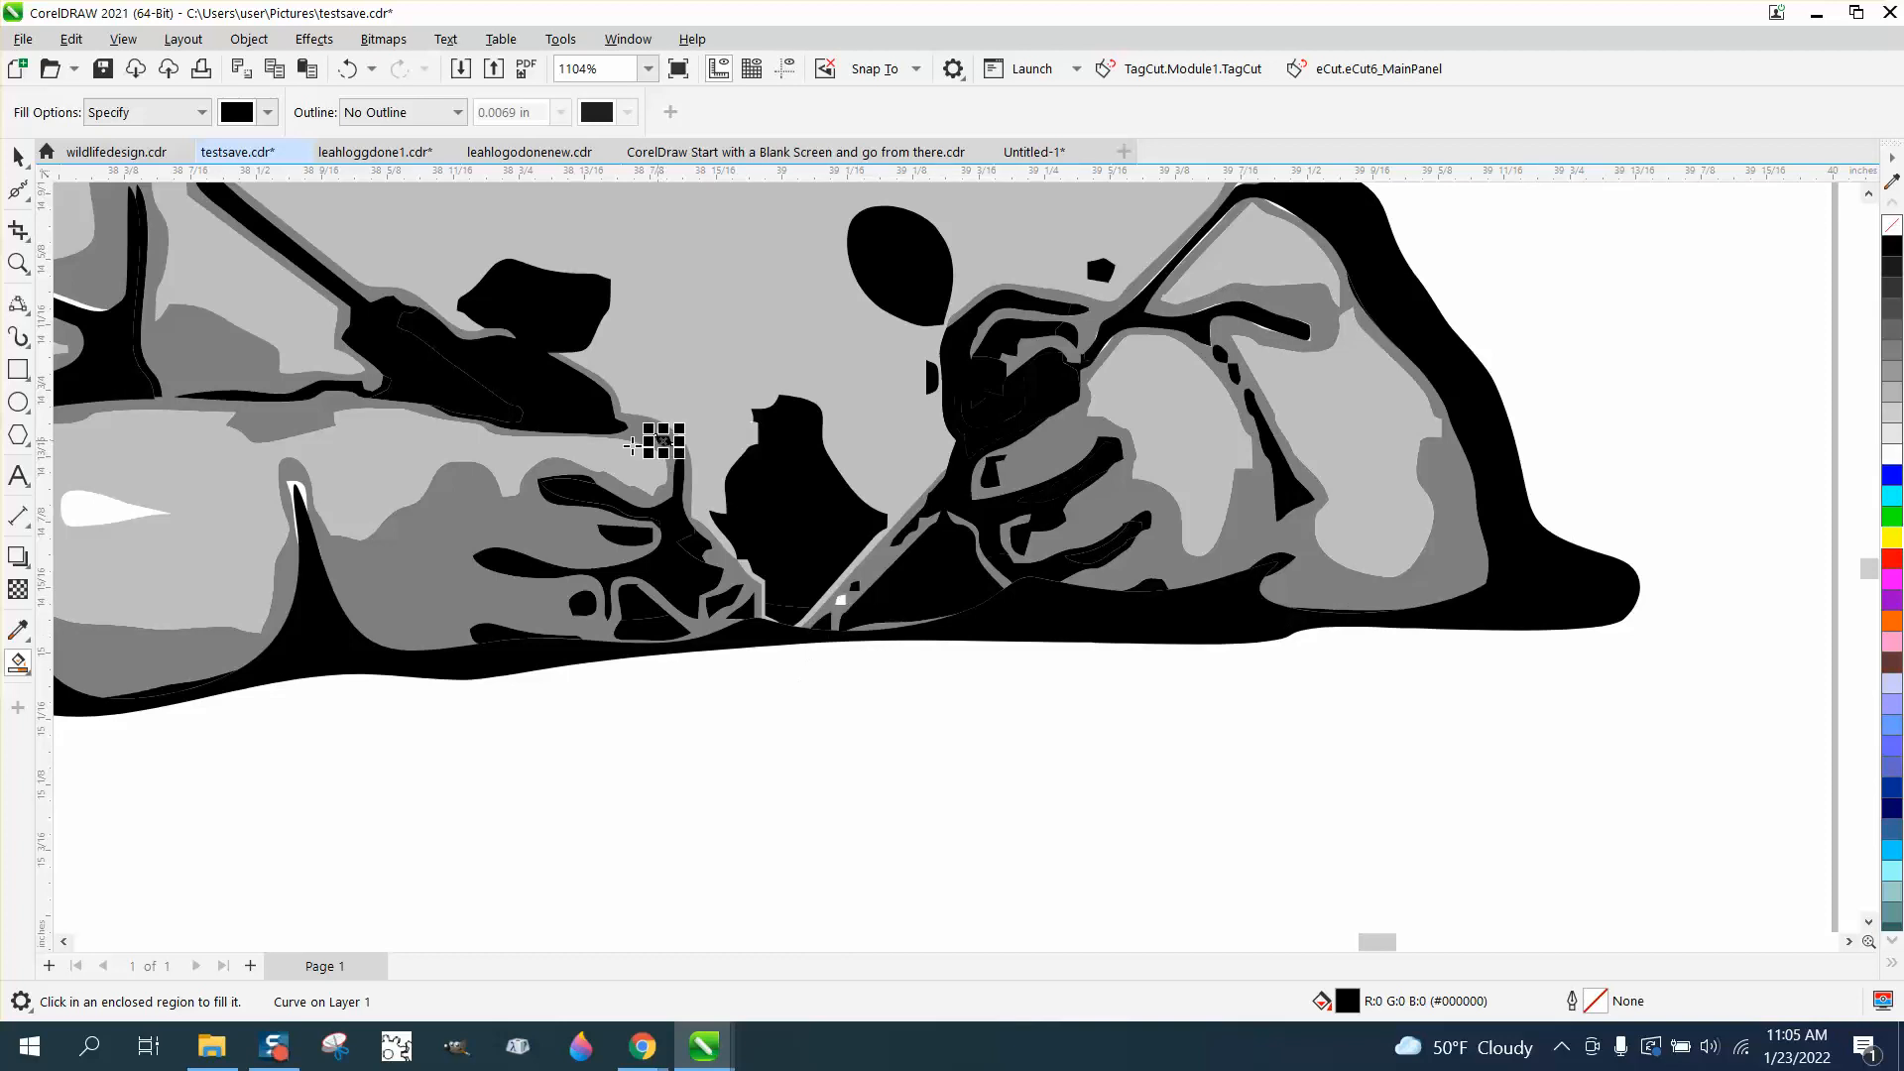
left_click(294, 488)
left_click(135, 516)
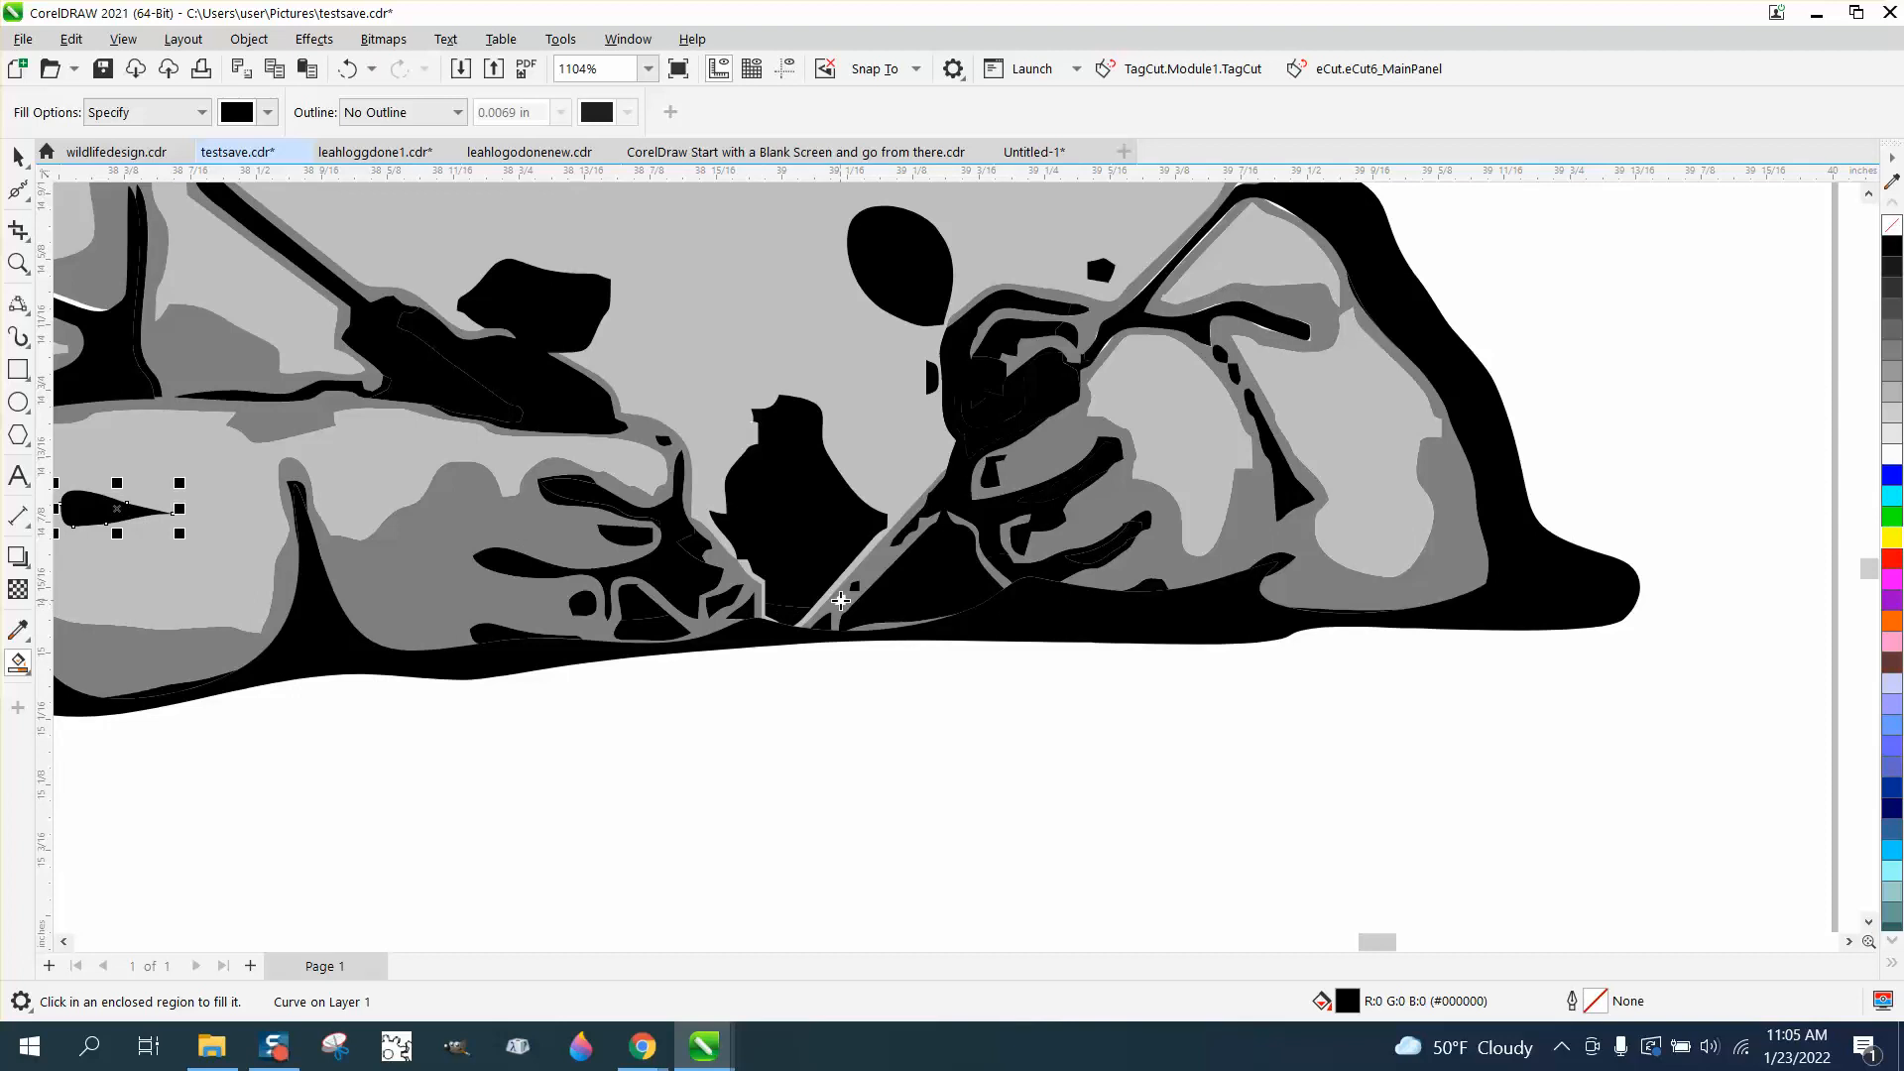
left_click(841, 600)
Smart-fill the white slits along the torch arm's elbow crease with black.
scroll(893, 676, "down", 3)
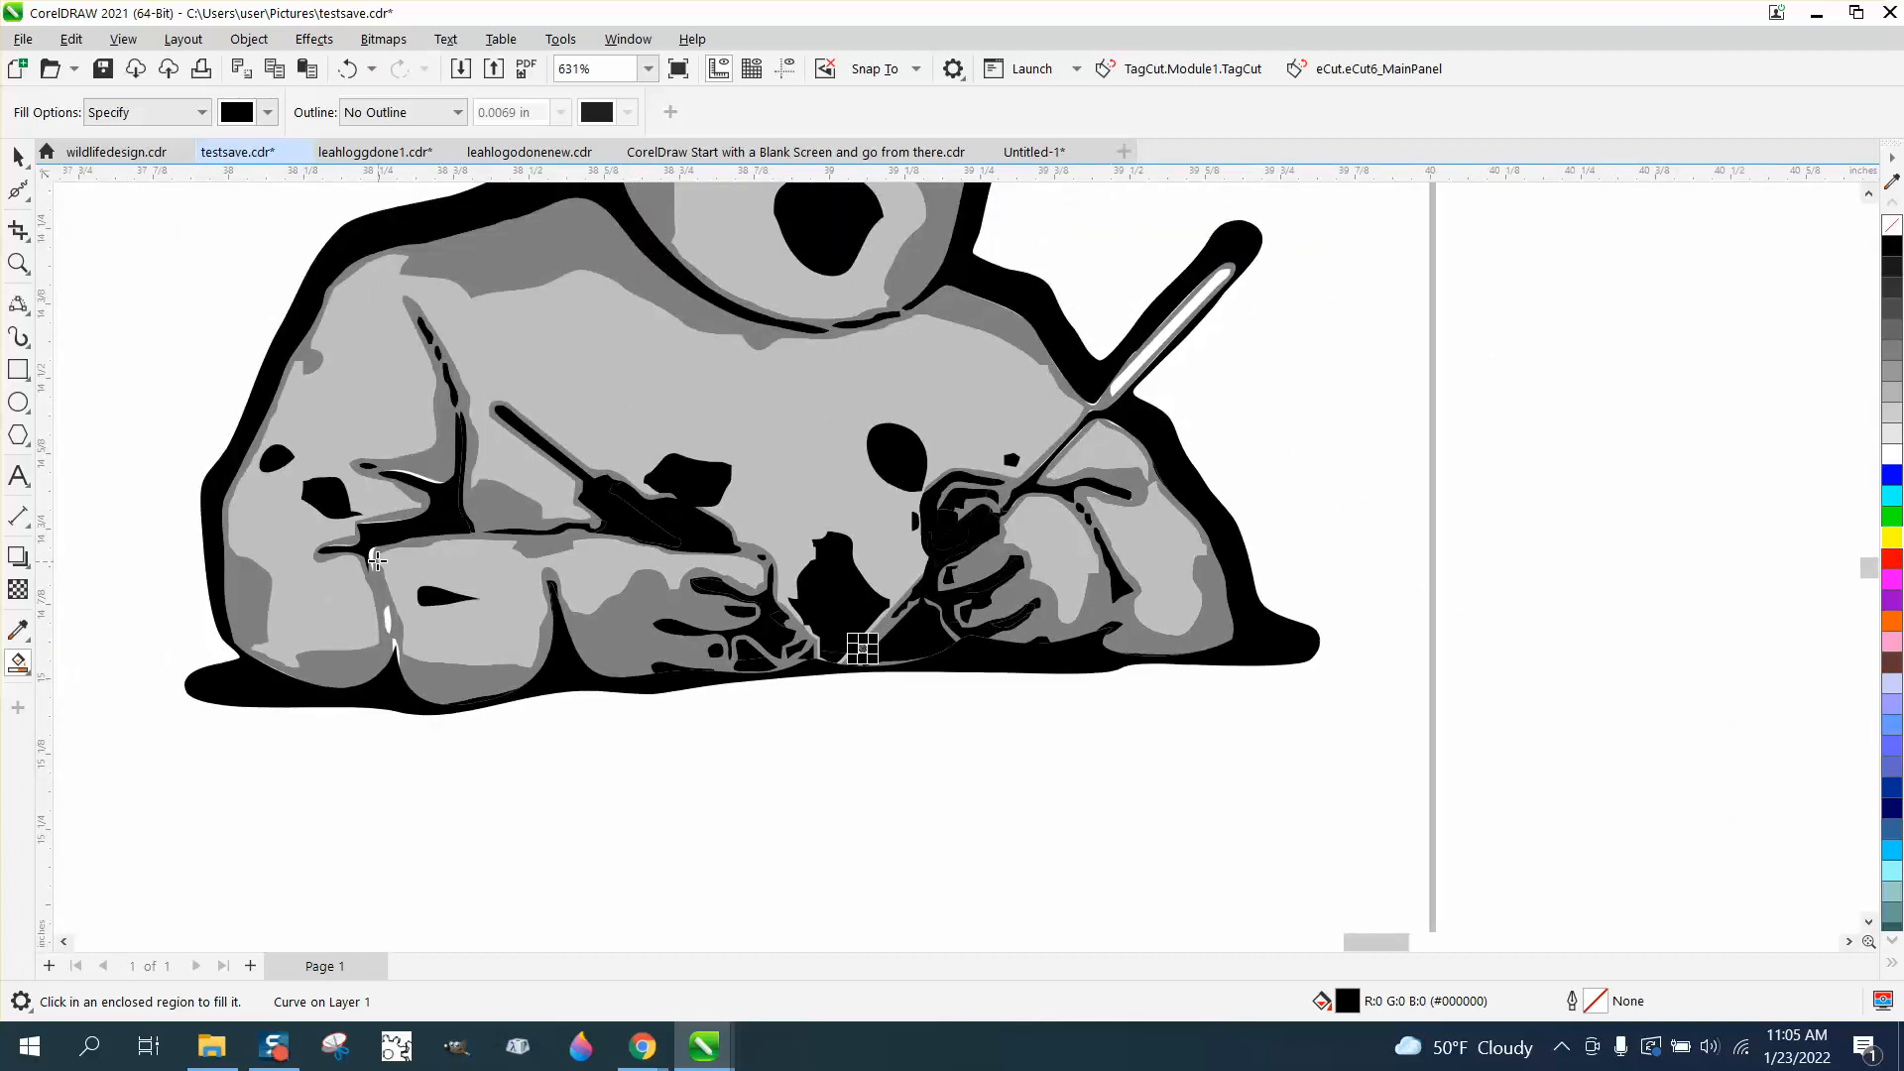
left_click(372, 560)
left_click(388, 610)
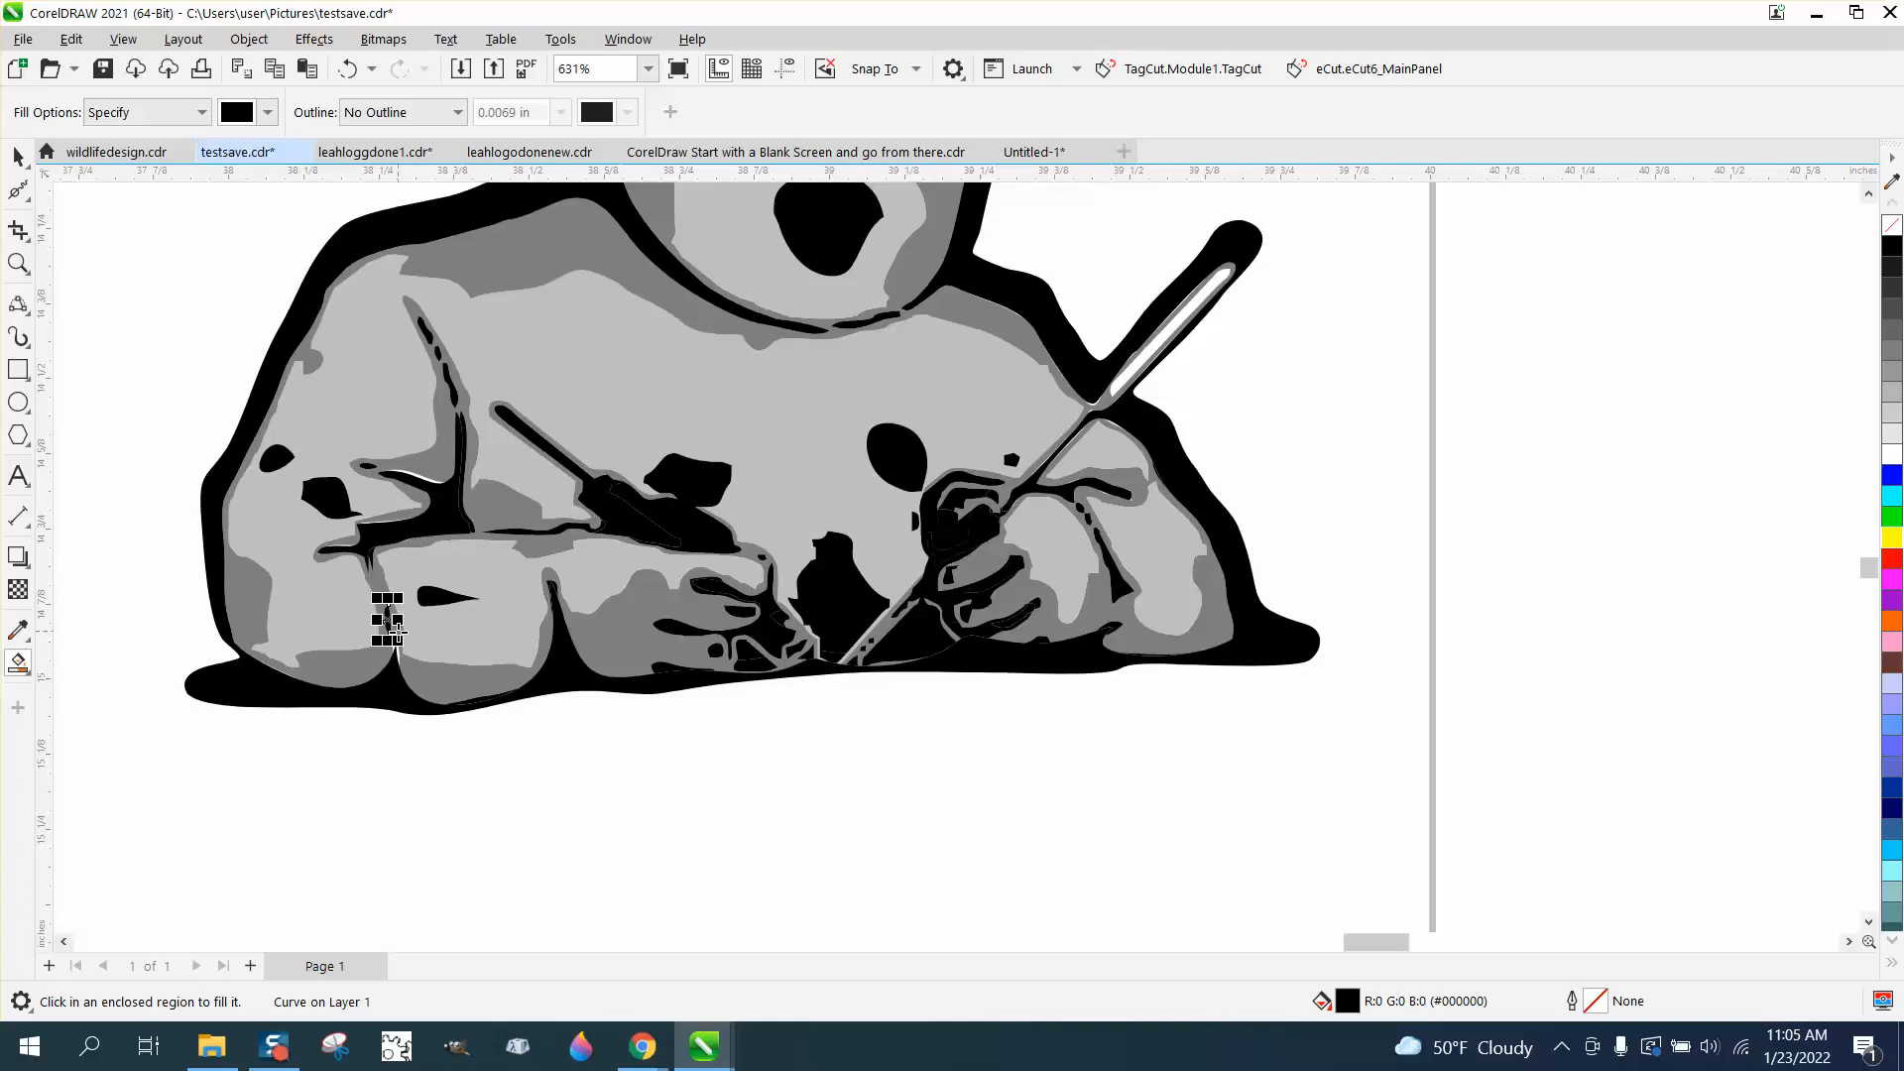
Smart-fill the white sliver in the torch arm's upper sleeve fold and the gap at the elbow crease's base with black.
left_click(18, 262)
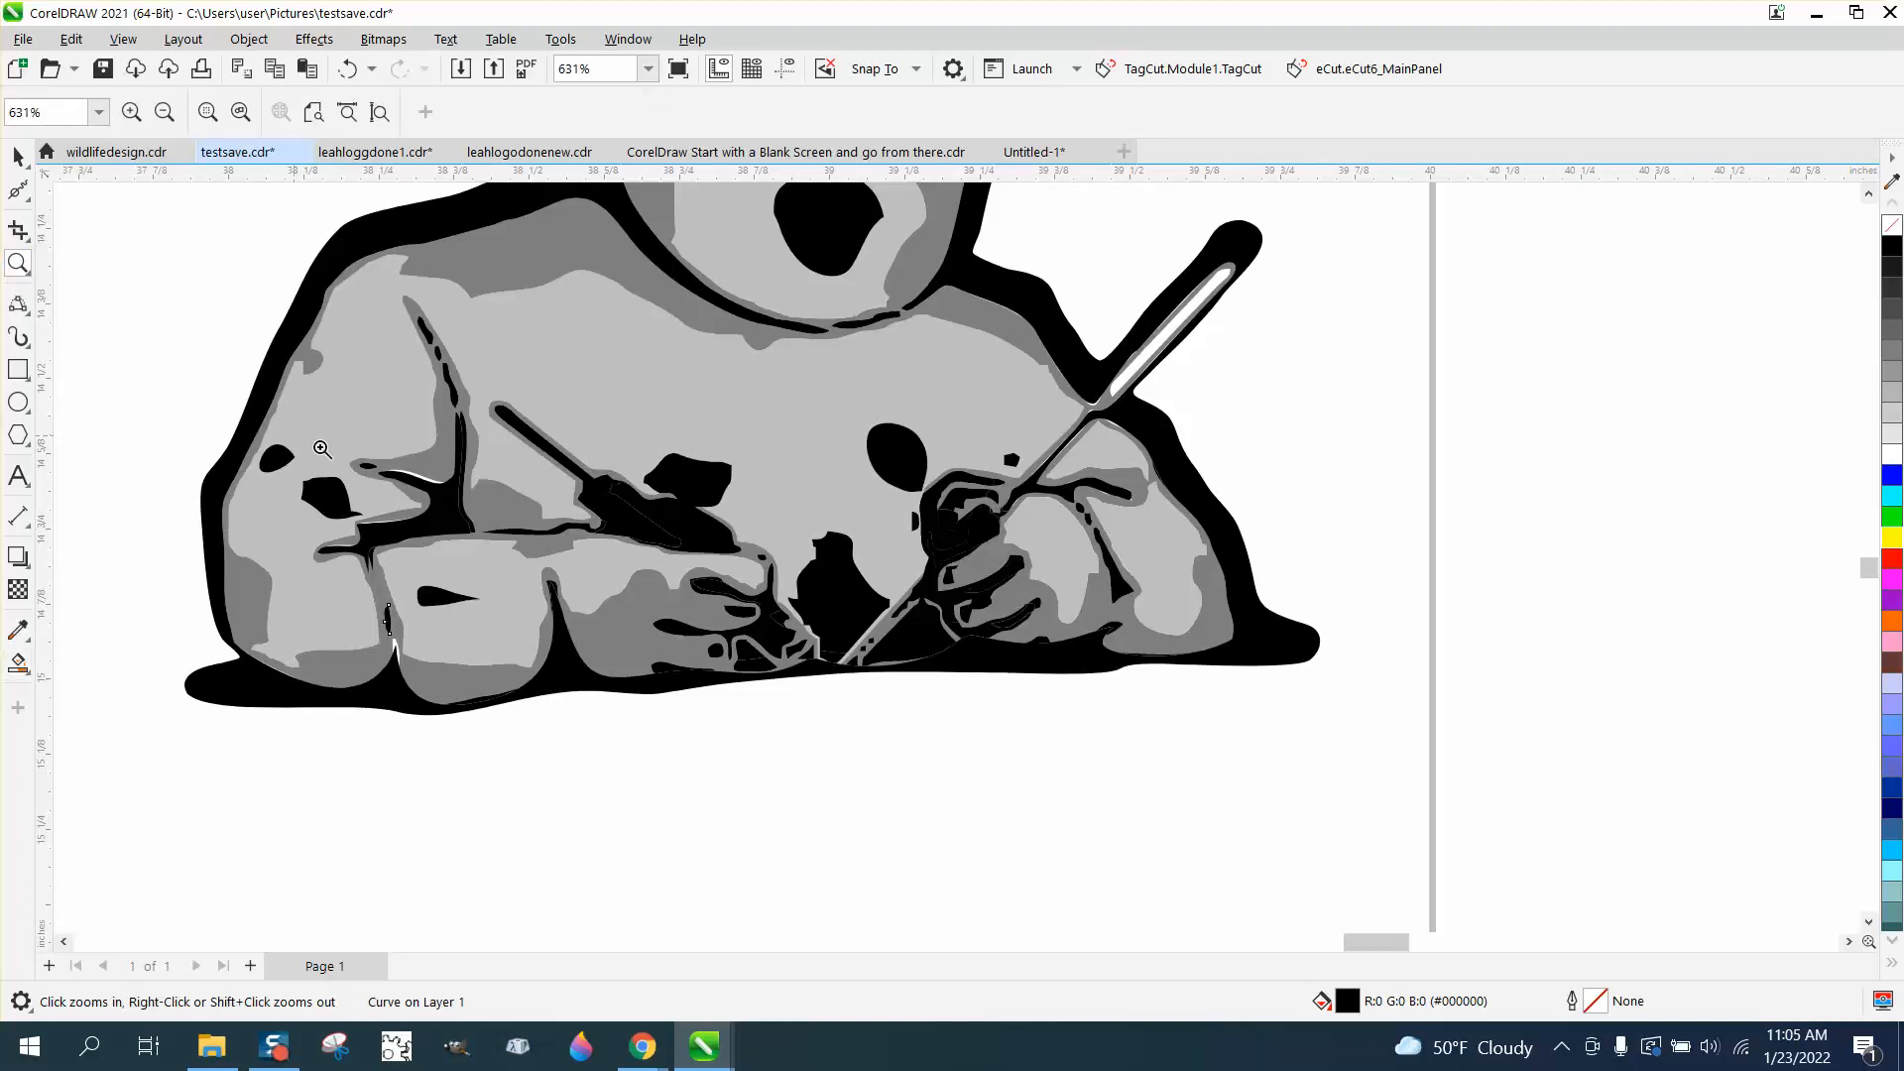
left_click_drag(349, 478, 690, 622)
left_click(18, 663)
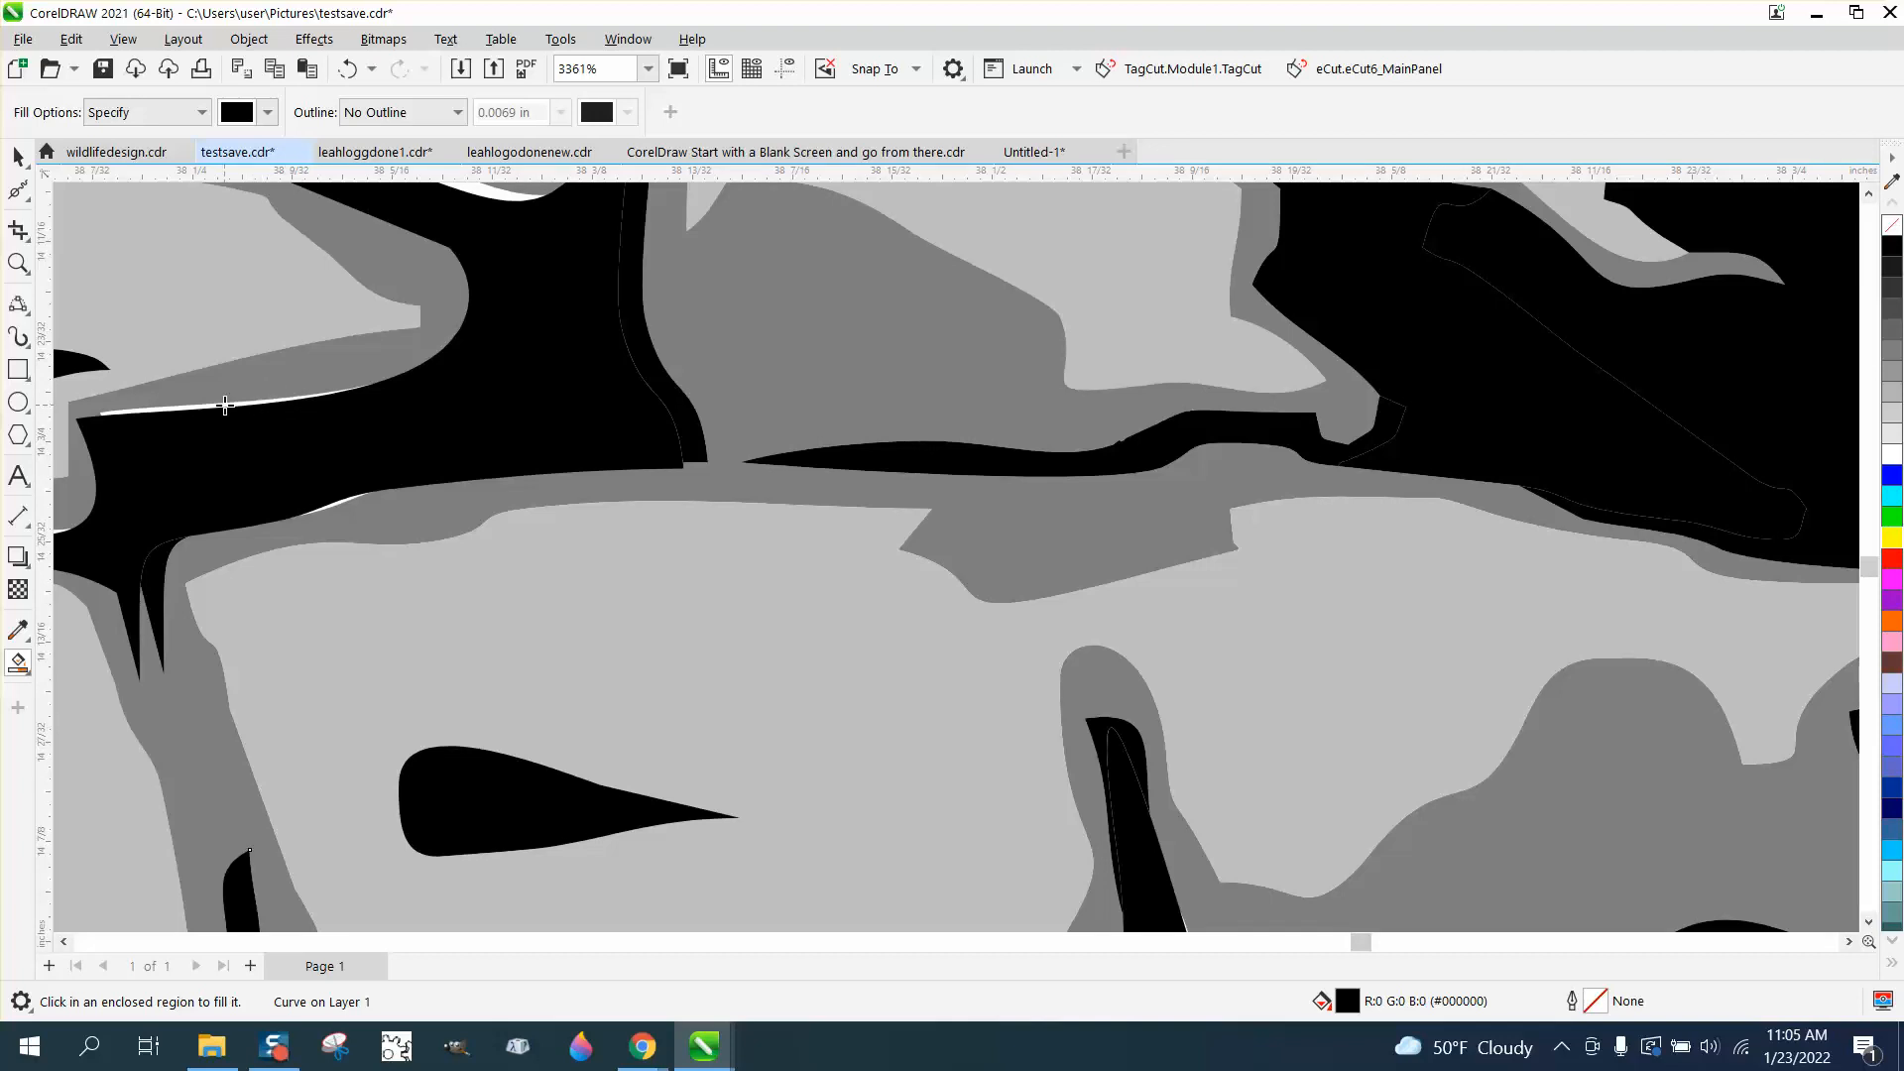
left_click(32, 674)
left_click(97, 689)
left_click(493, 191)
scroll(527, 272, "down", 4)
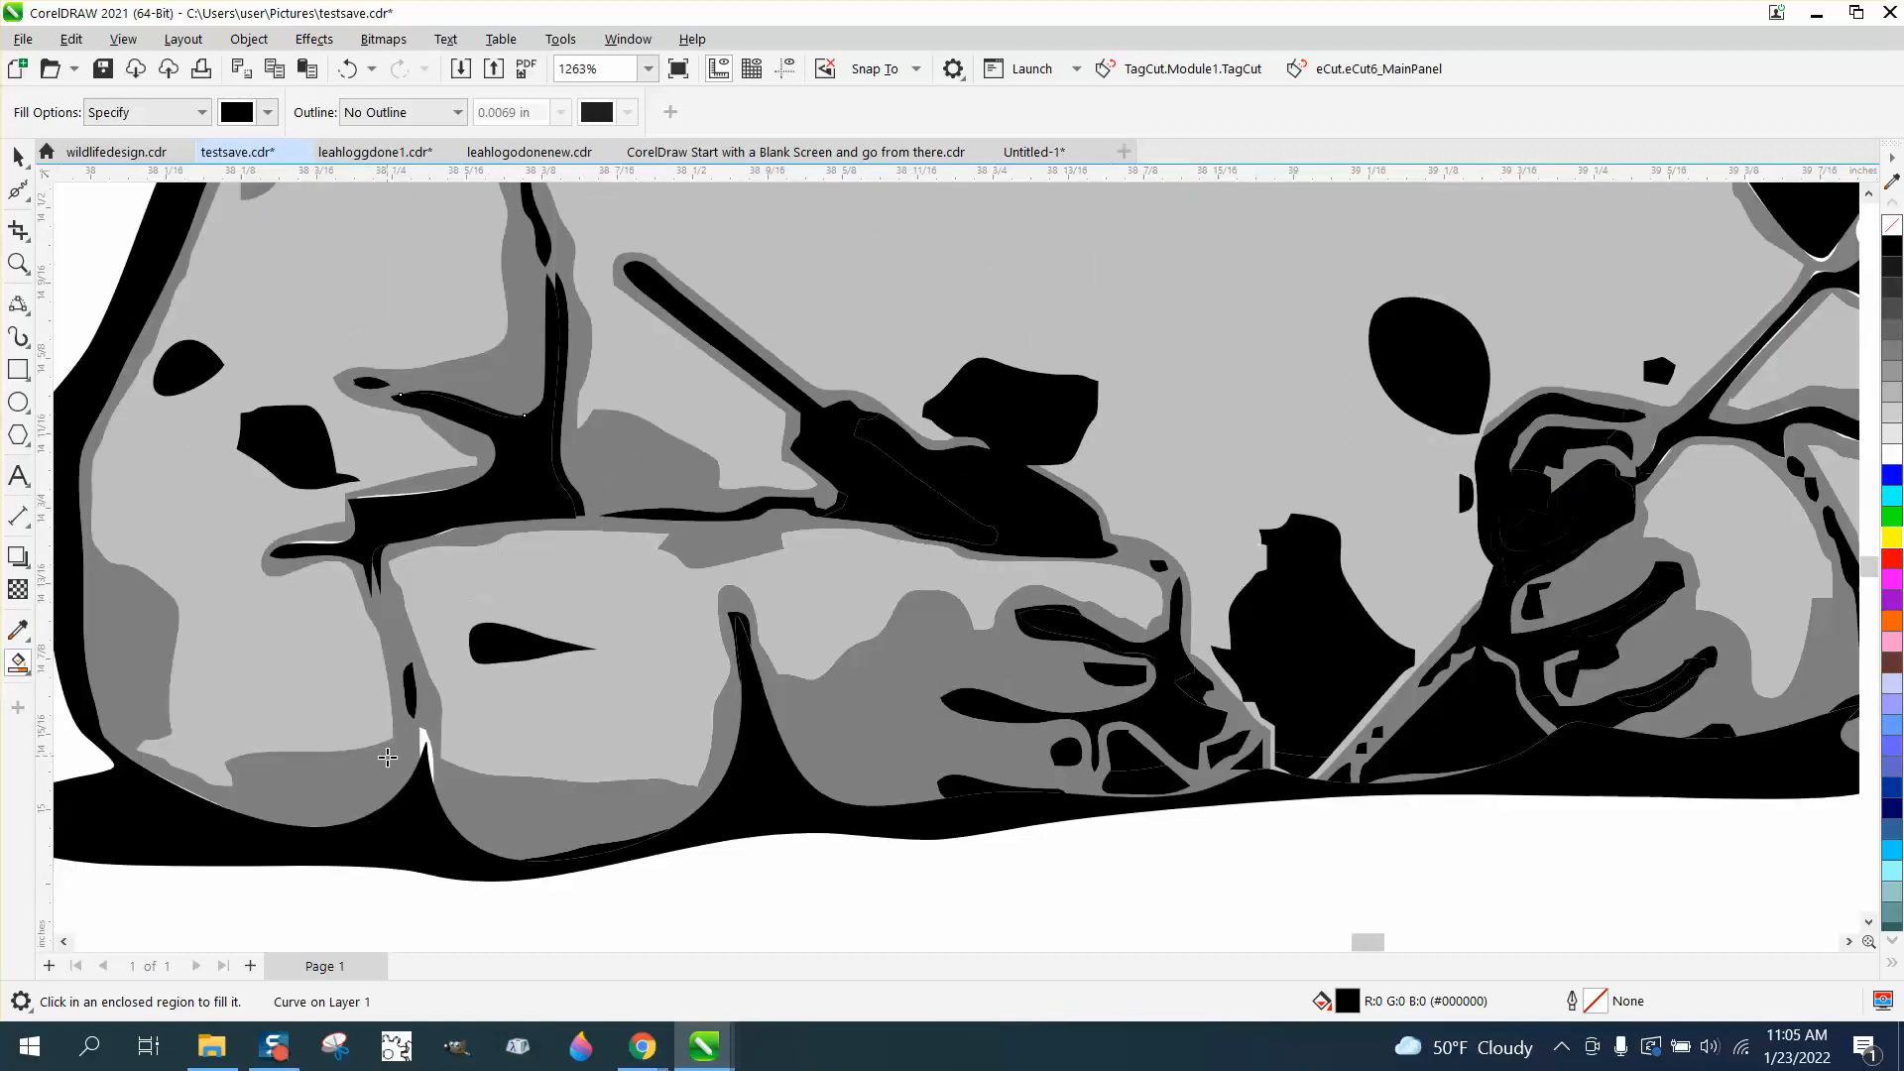
left_click(424, 744)
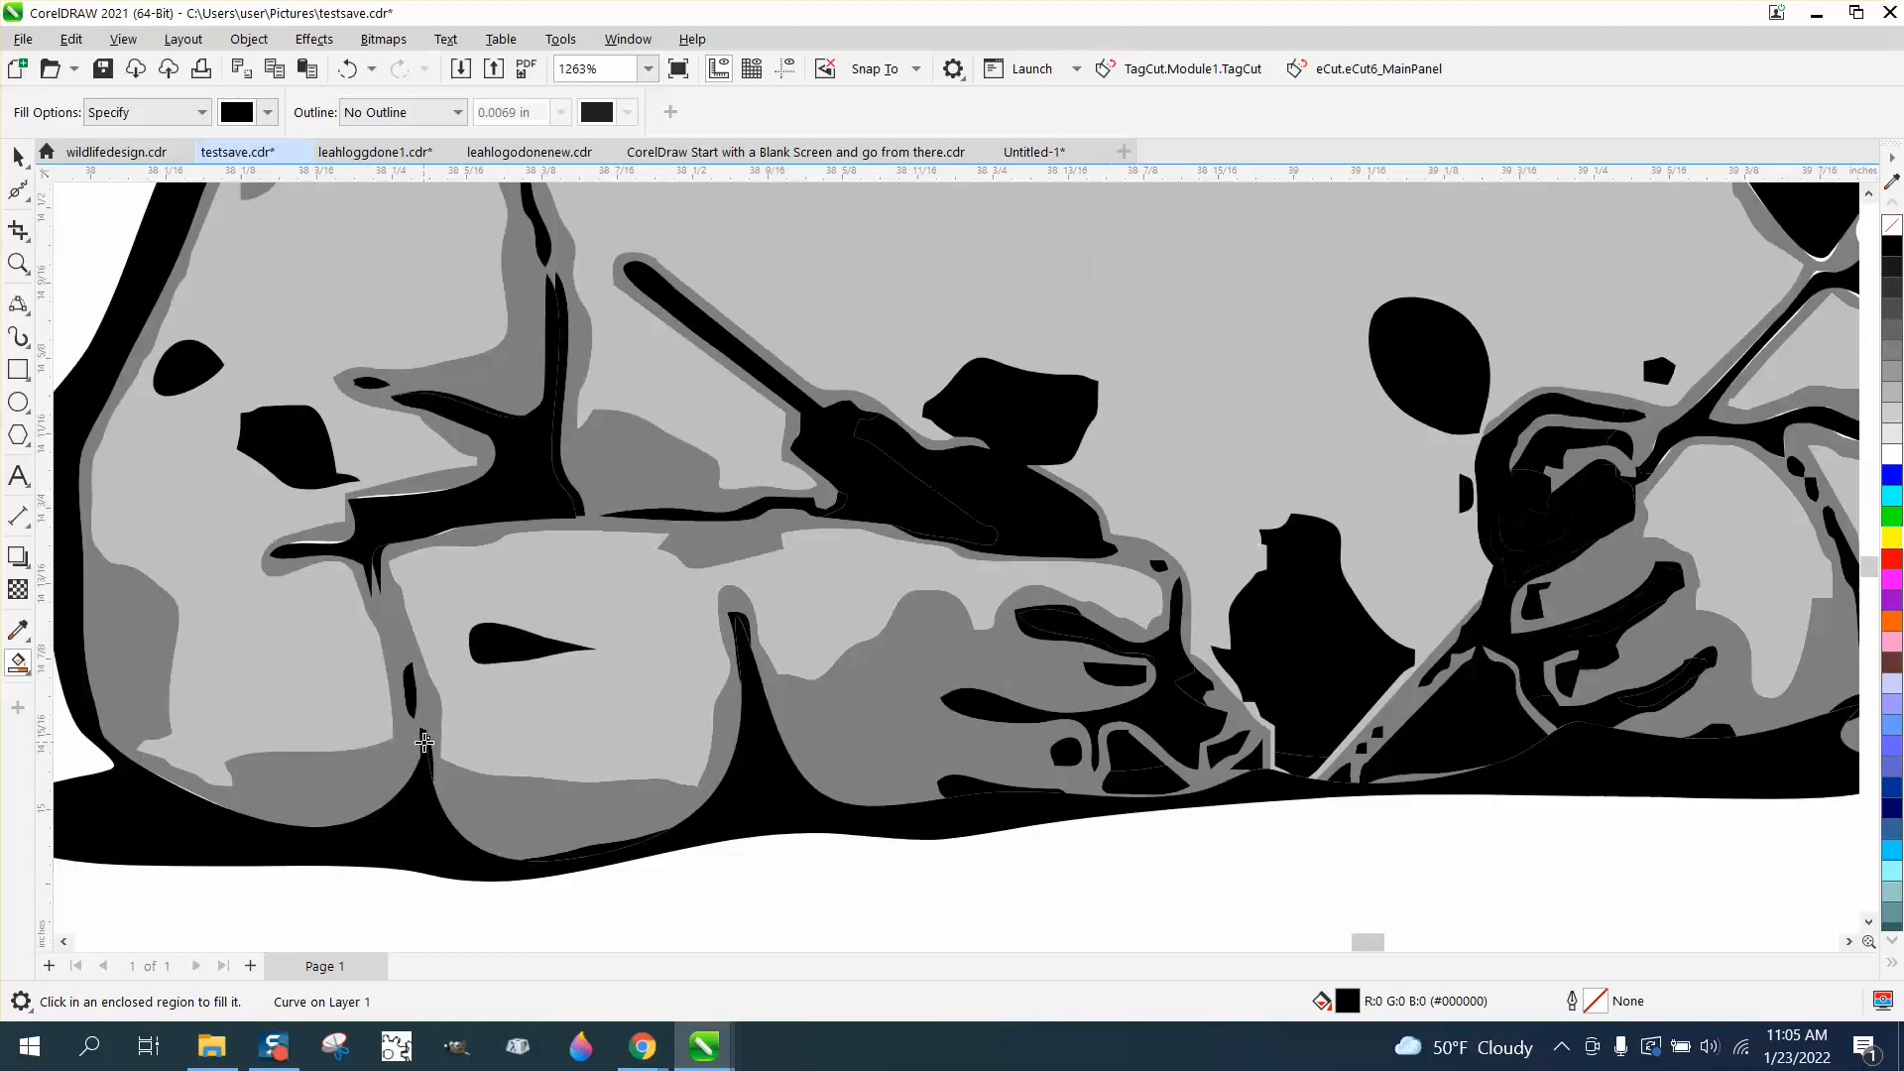
Reshape the black sleeve-fold curve by moving its upper corner node and upper-edge segment outward over the white slivers.
left_click(16, 263)
left_click_drag(275, 454, 739, 651)
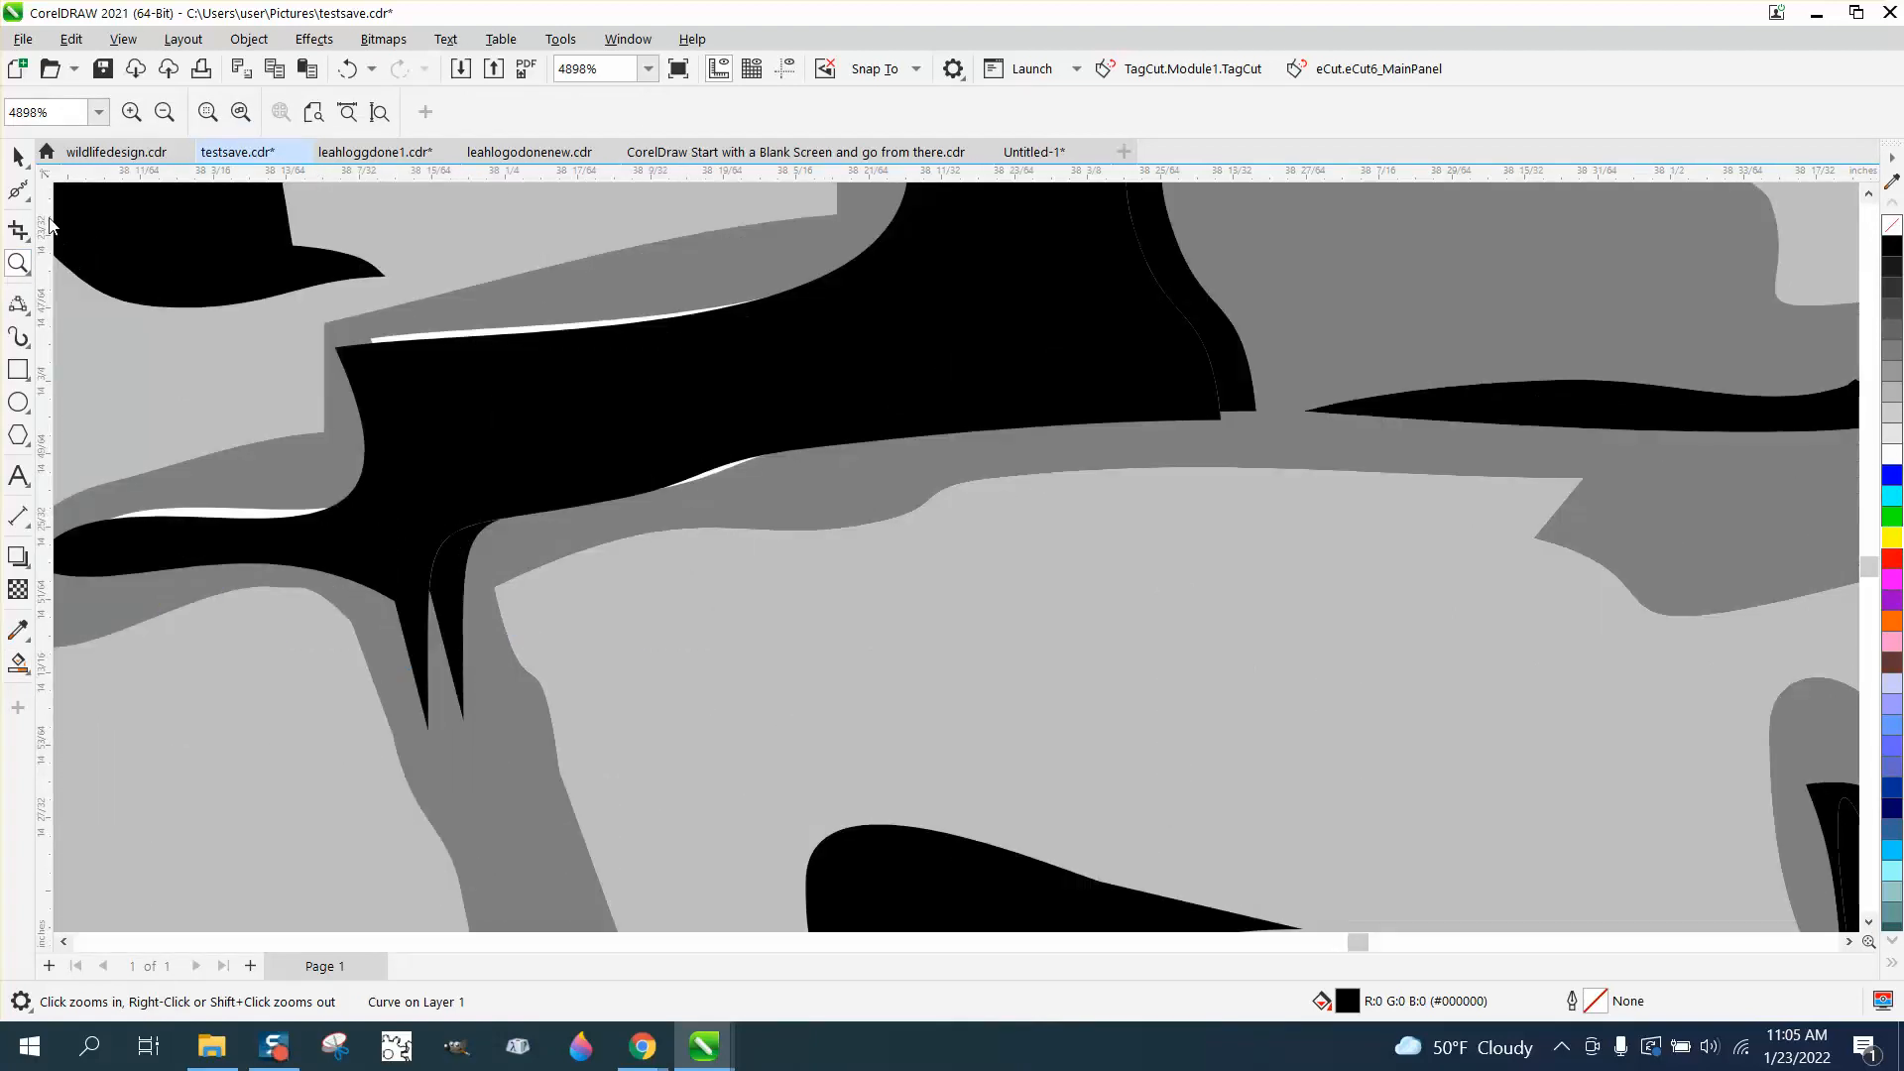
left_click(18, 191)
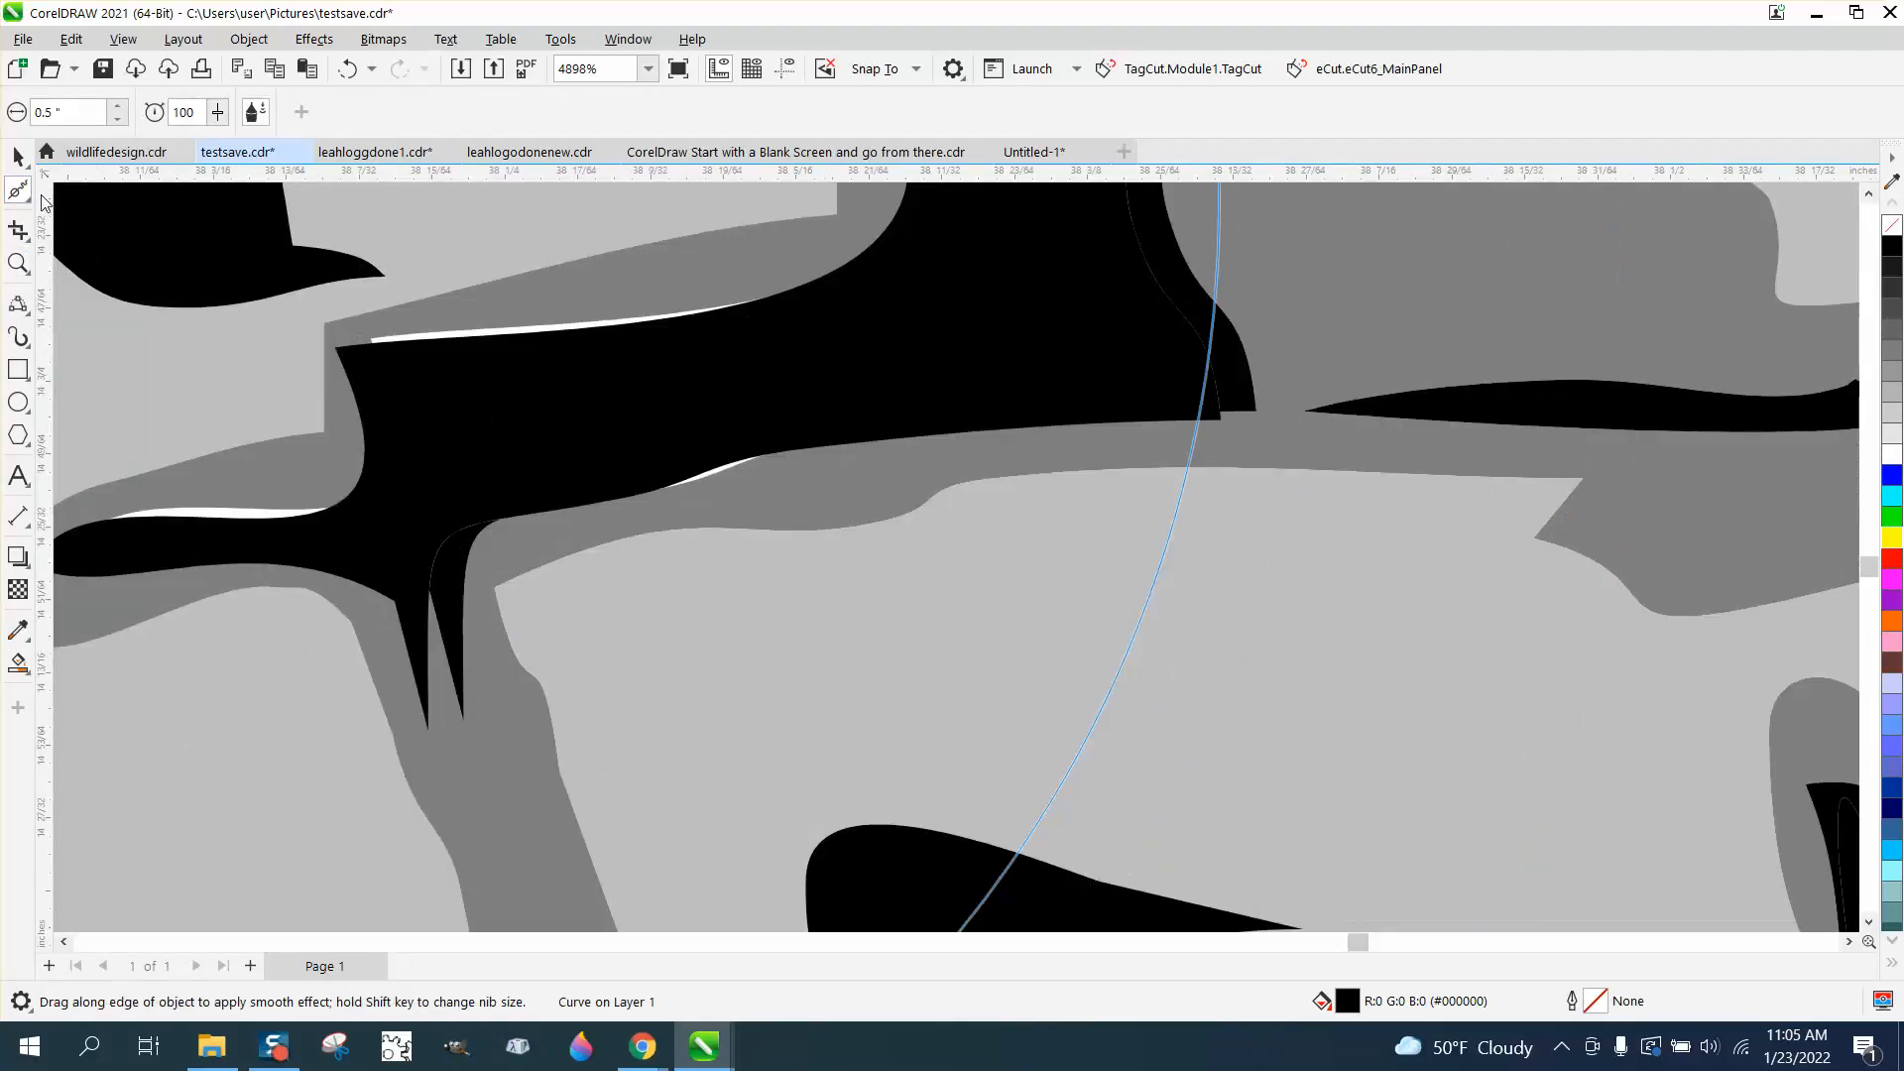
left_click(28, 198)
left_click(85, 187)
left_click(461, 377)
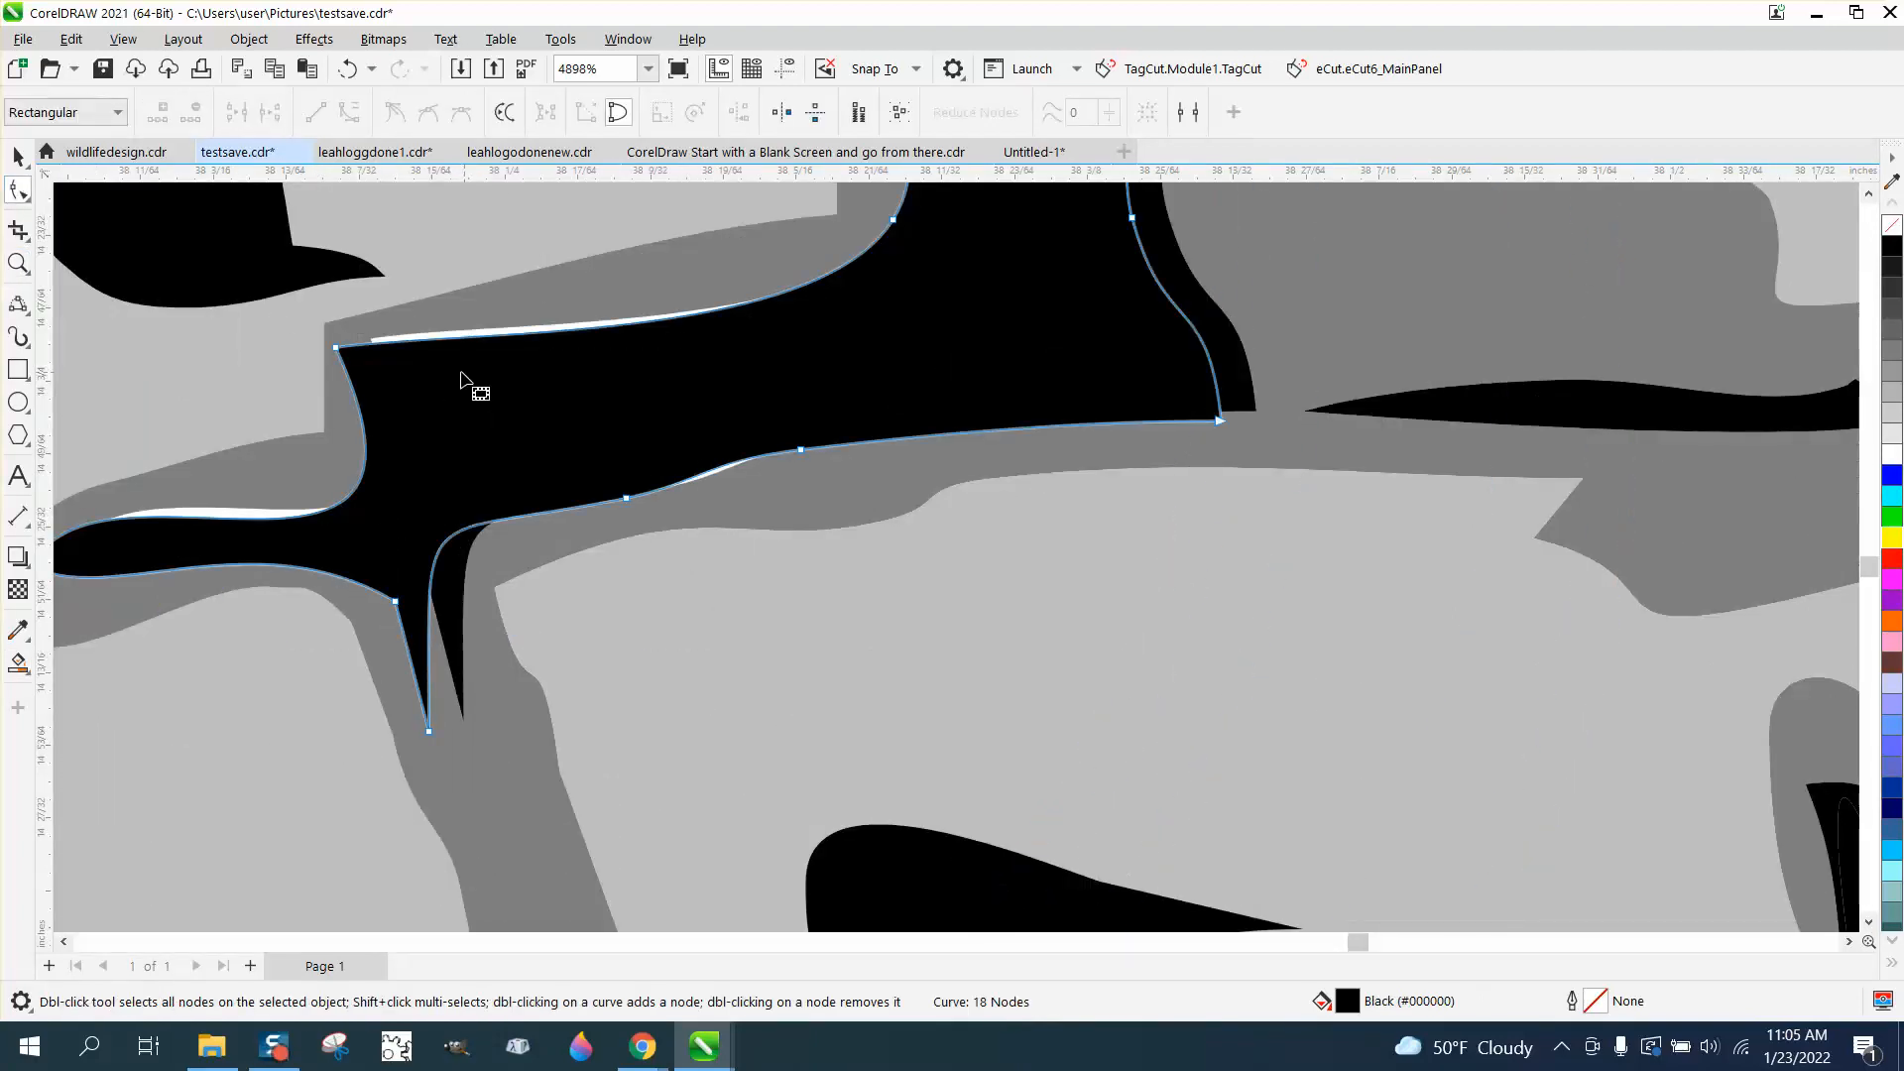
left_click_drag(336, 348, 350, 328)
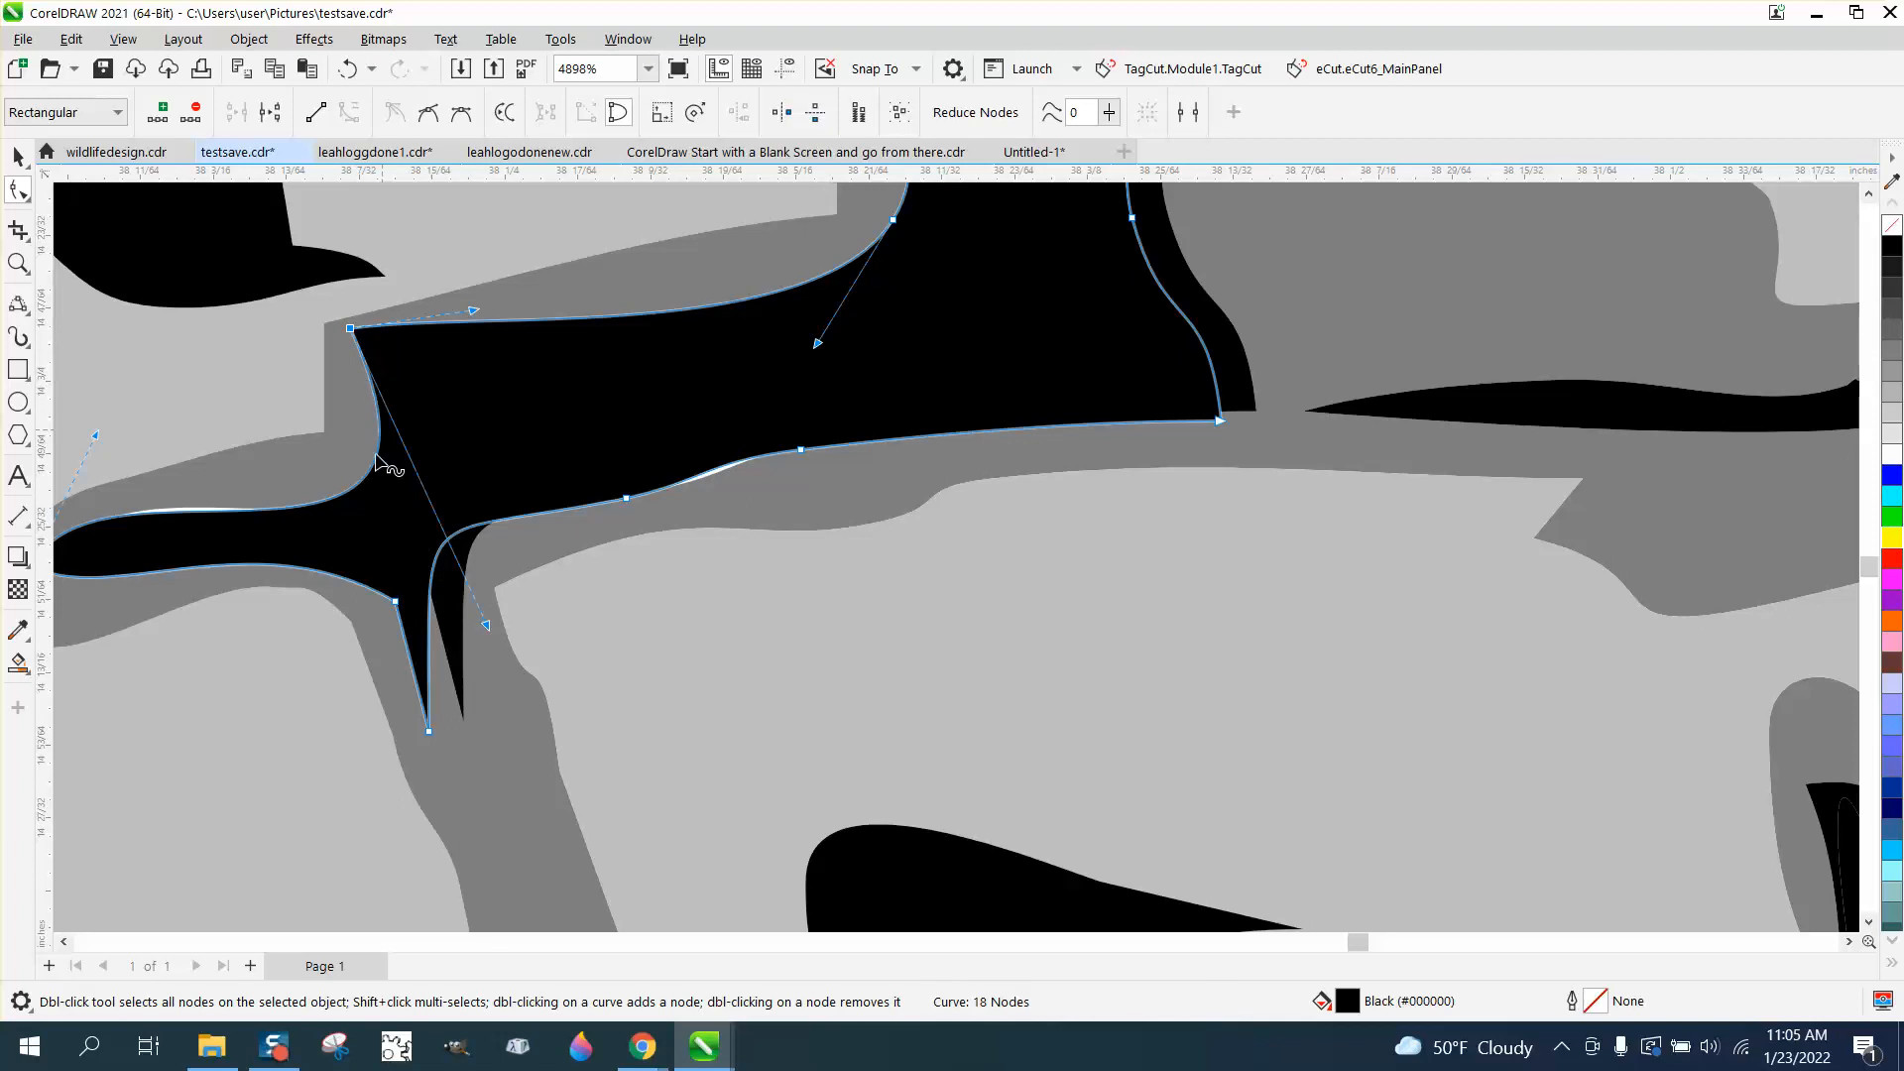
left_click(250, 498)
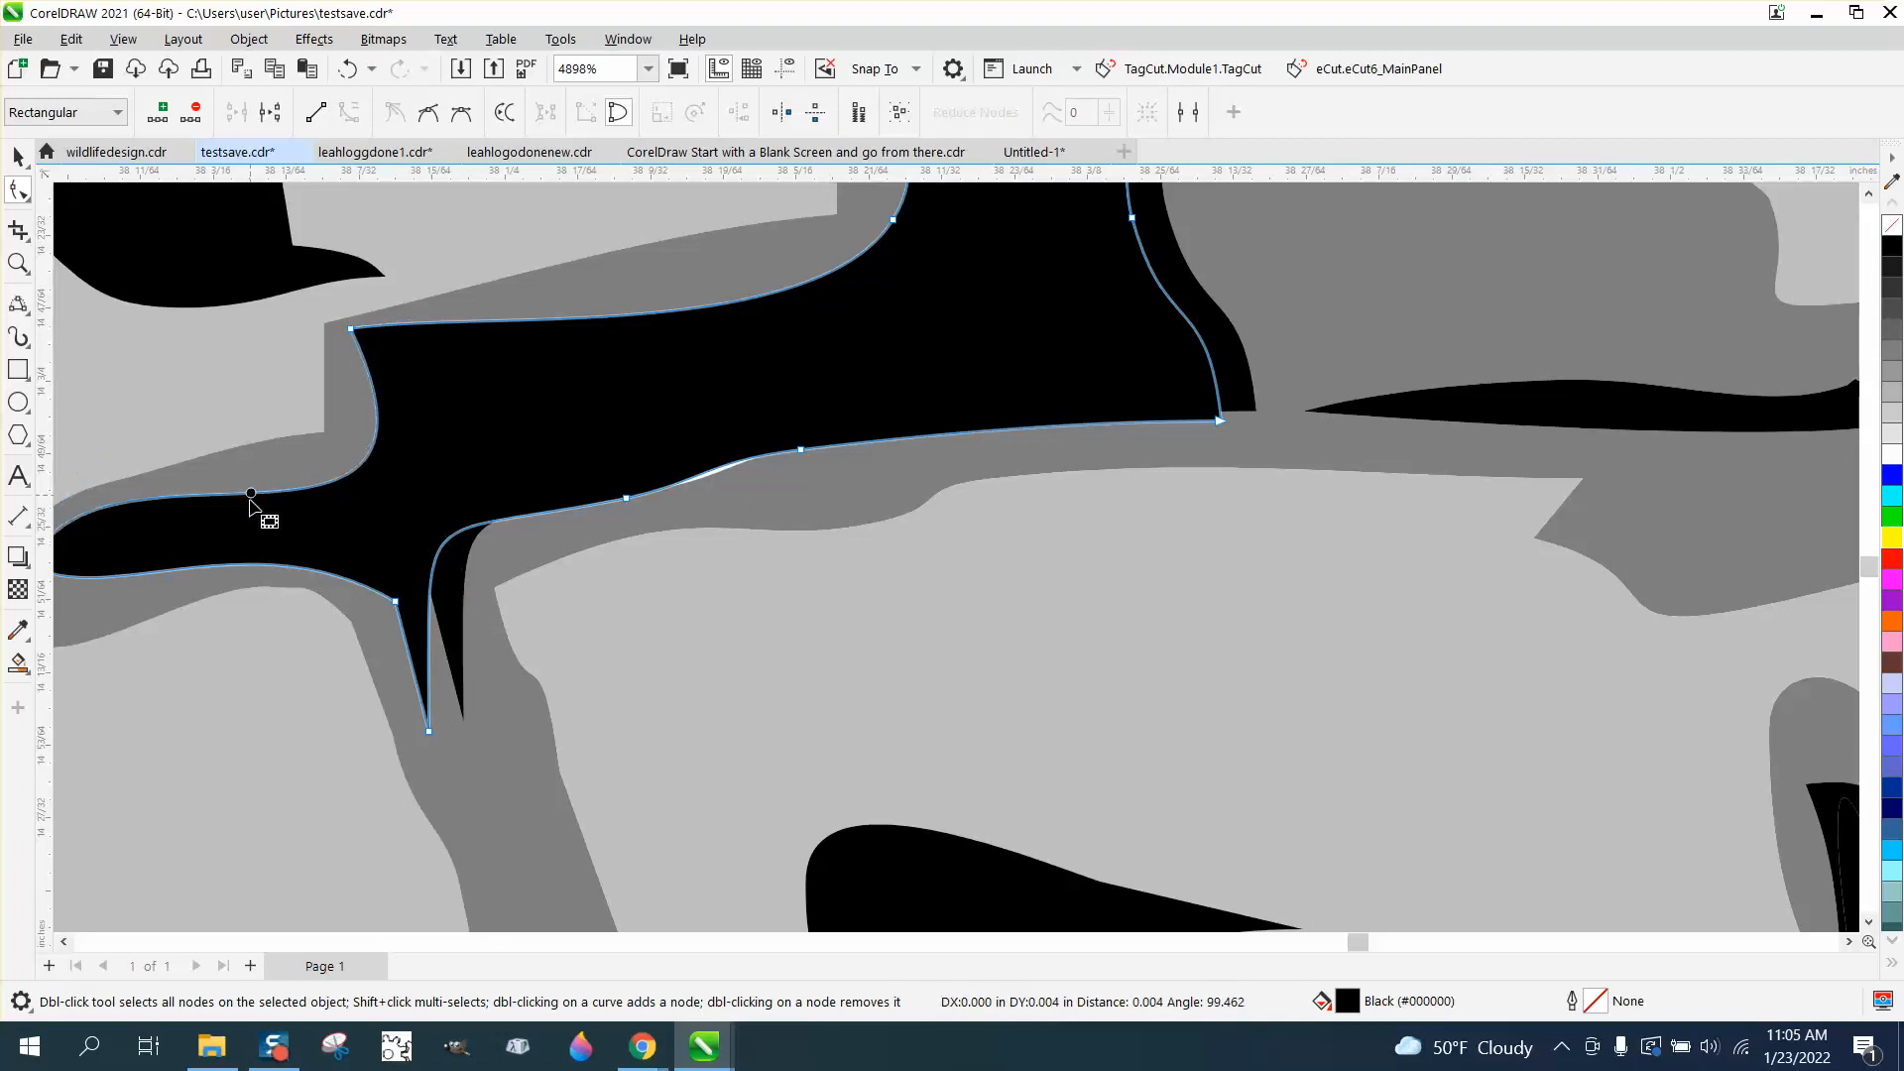
Move the lower-edge node of the black sleeve-fold curve outward over the remaining white sliver.
left_click_drag(802, 451, 799, 466)
scroll(367, 478, "down", 5)
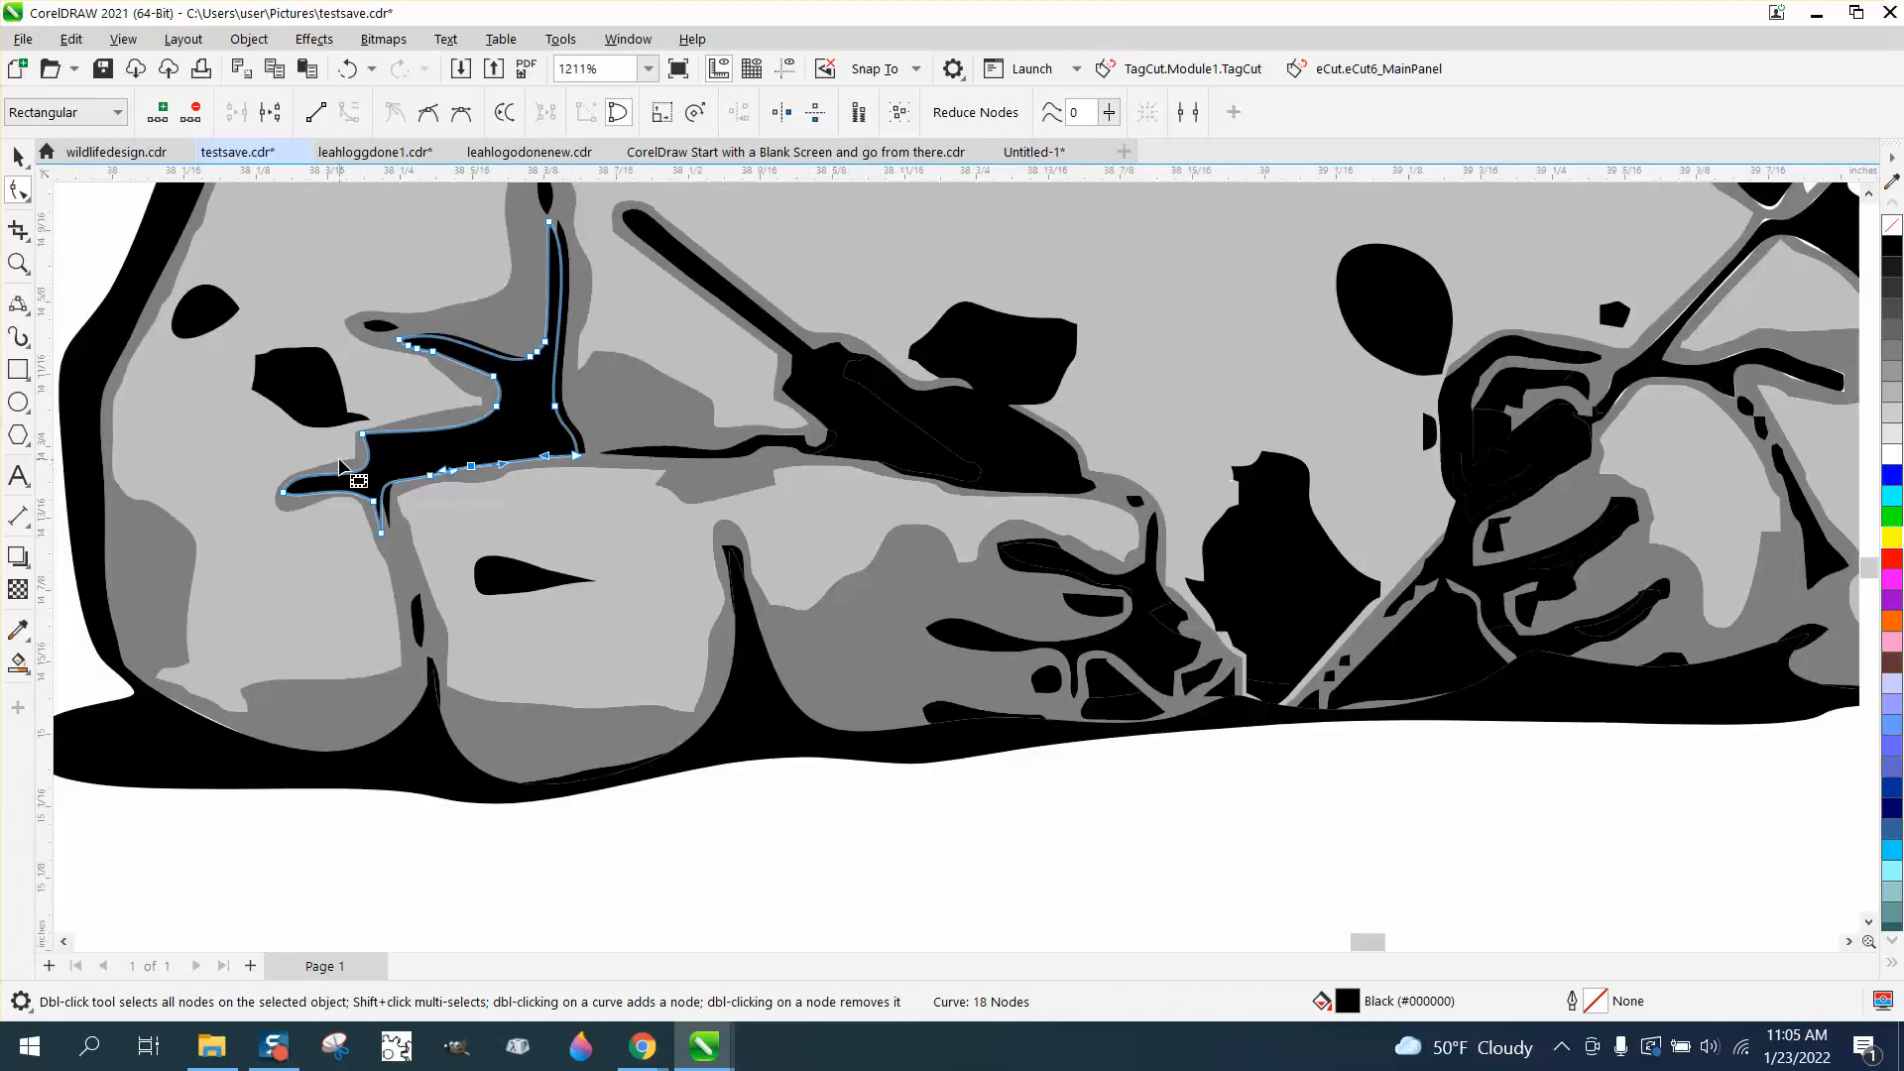
scroll(342, 466, "down", 4)
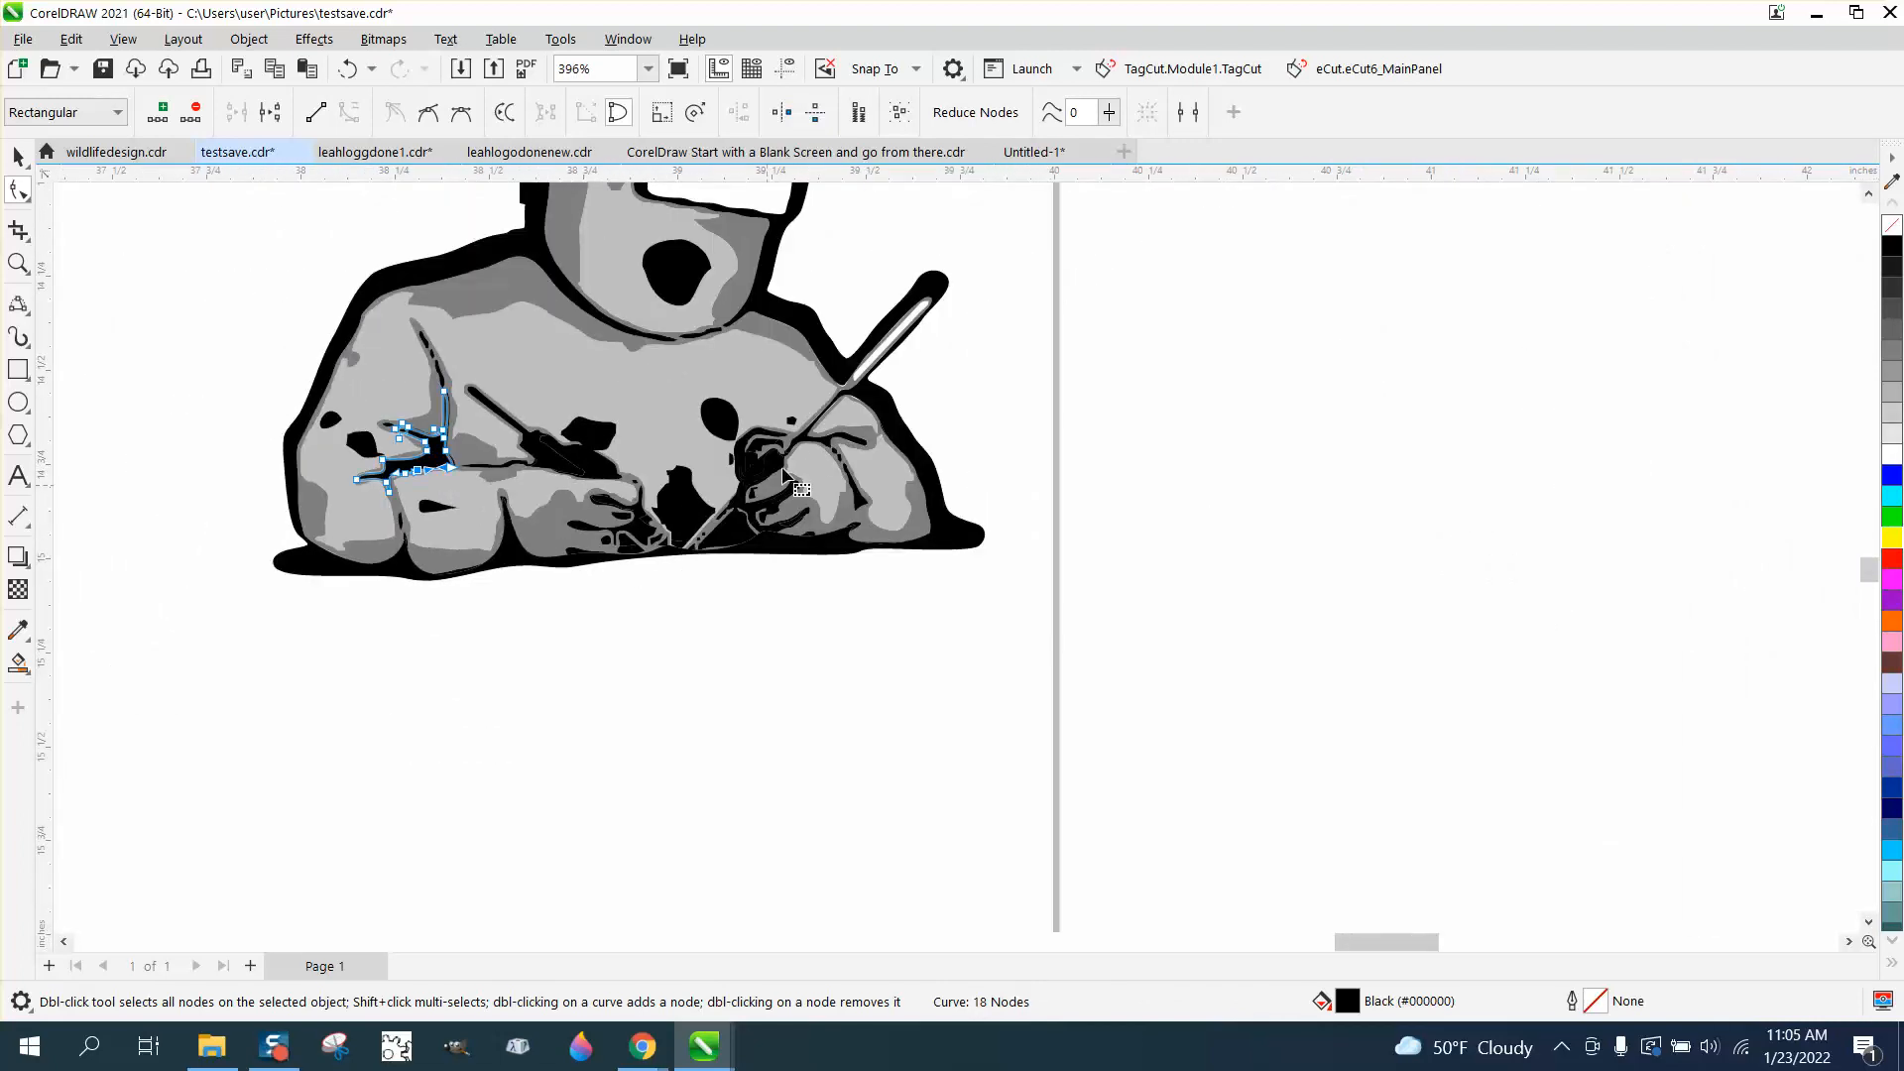
Smart-fill the white highlight on the helmet's forehead above the visor with black.
scroll(437, 466, "down", 2)
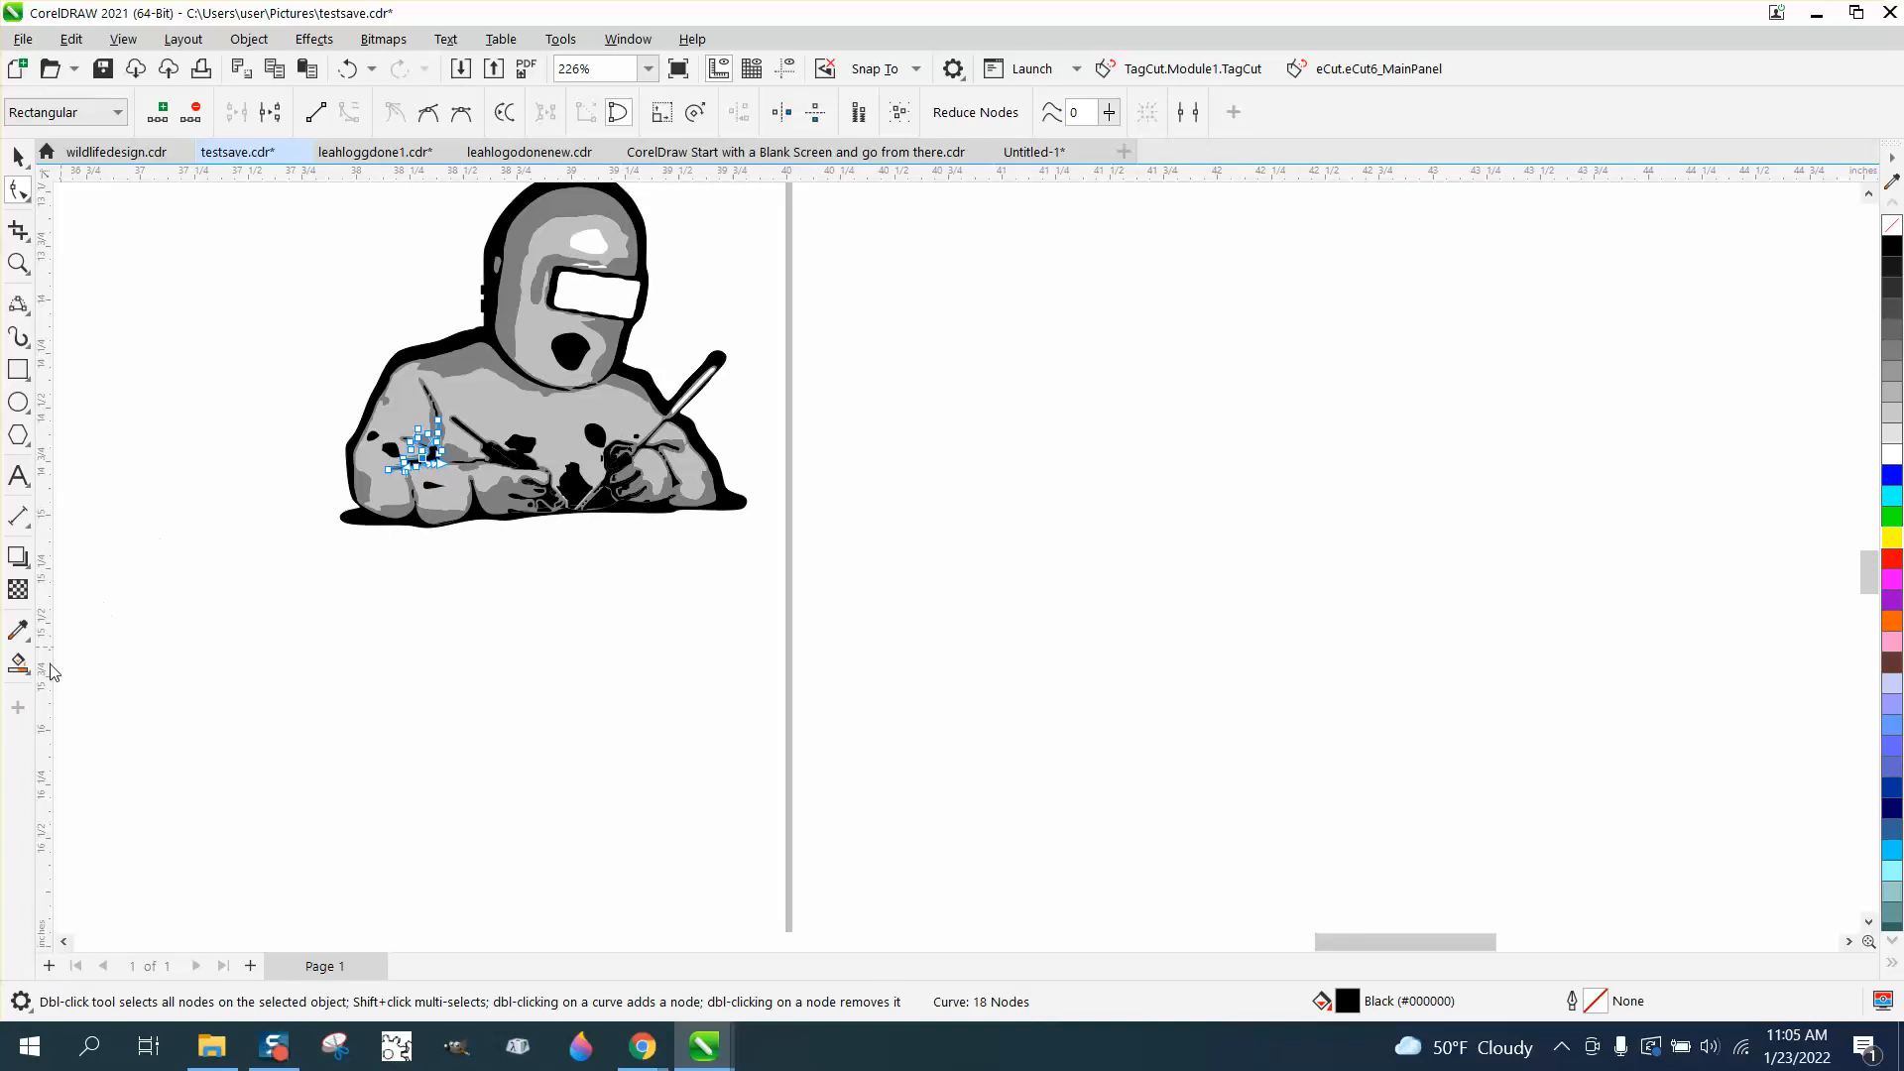
left_click(17, 663)
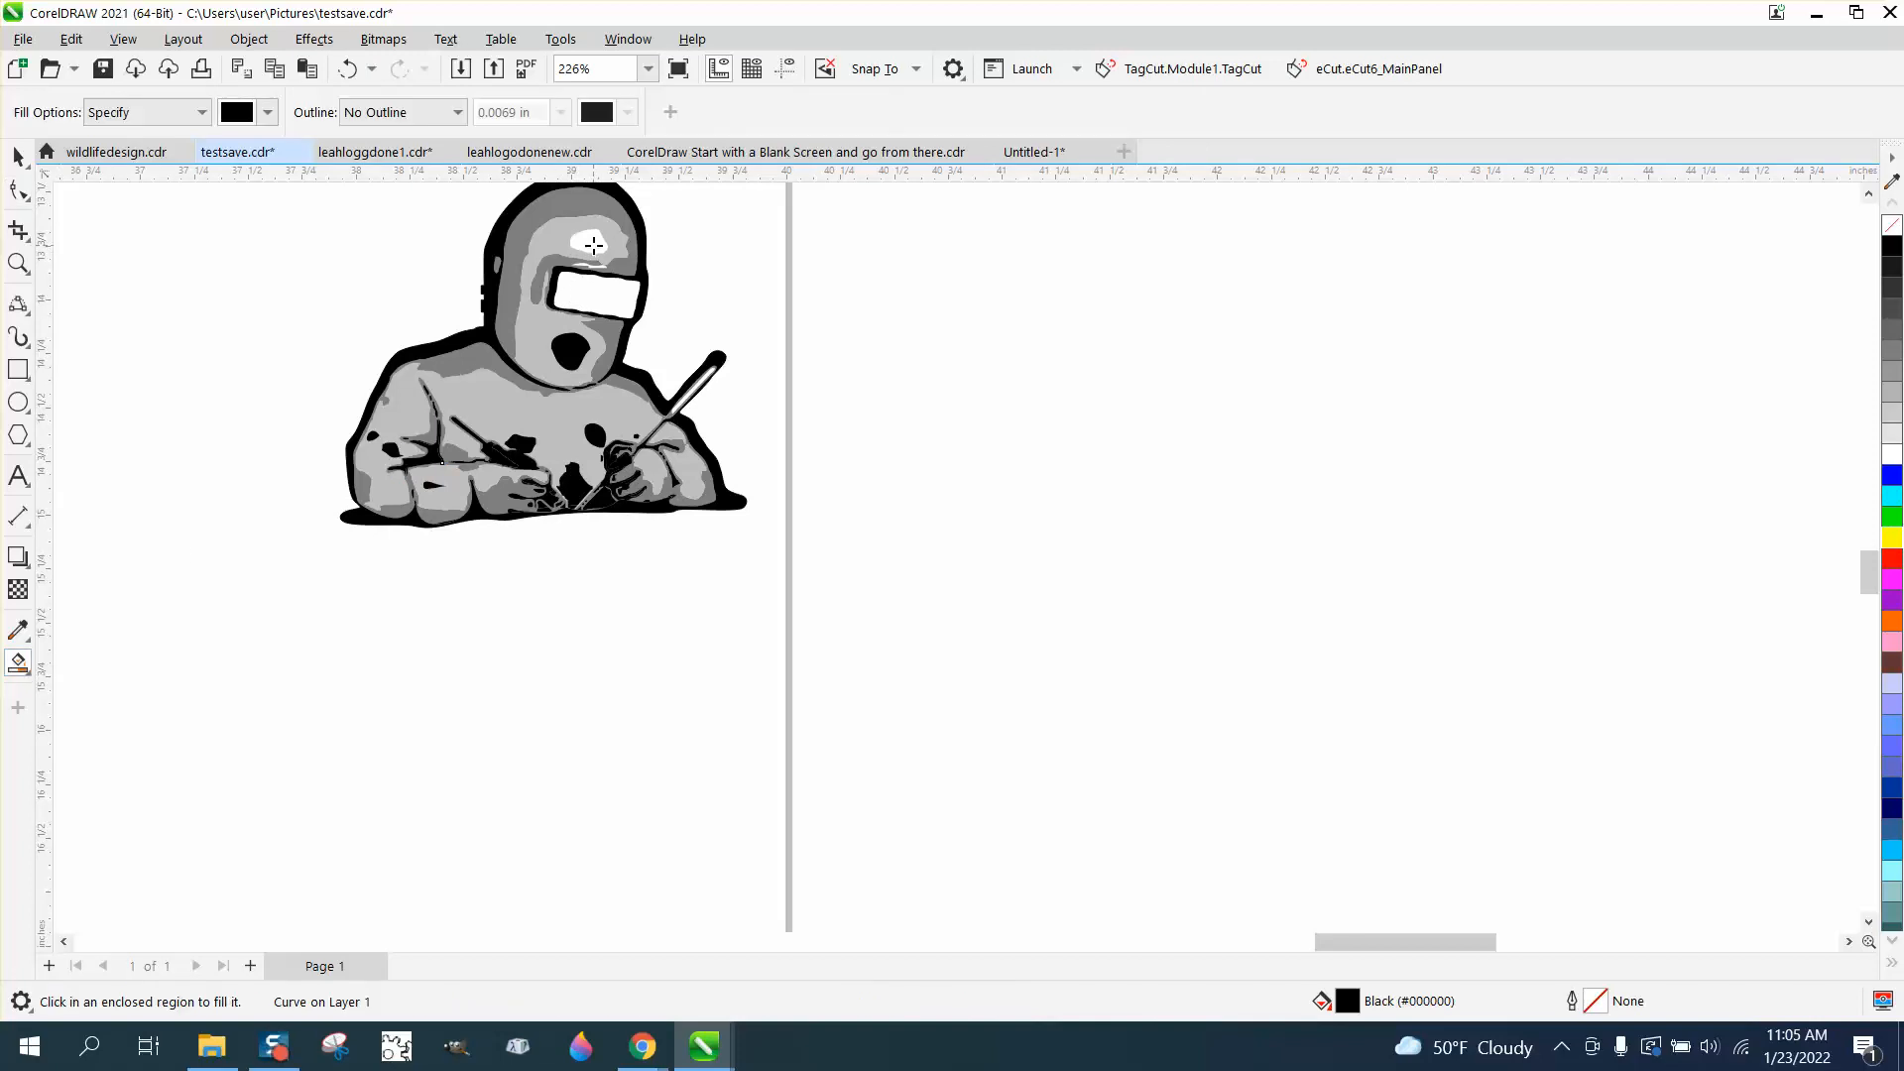
left_click(593, 245)
left_click(18, 156)
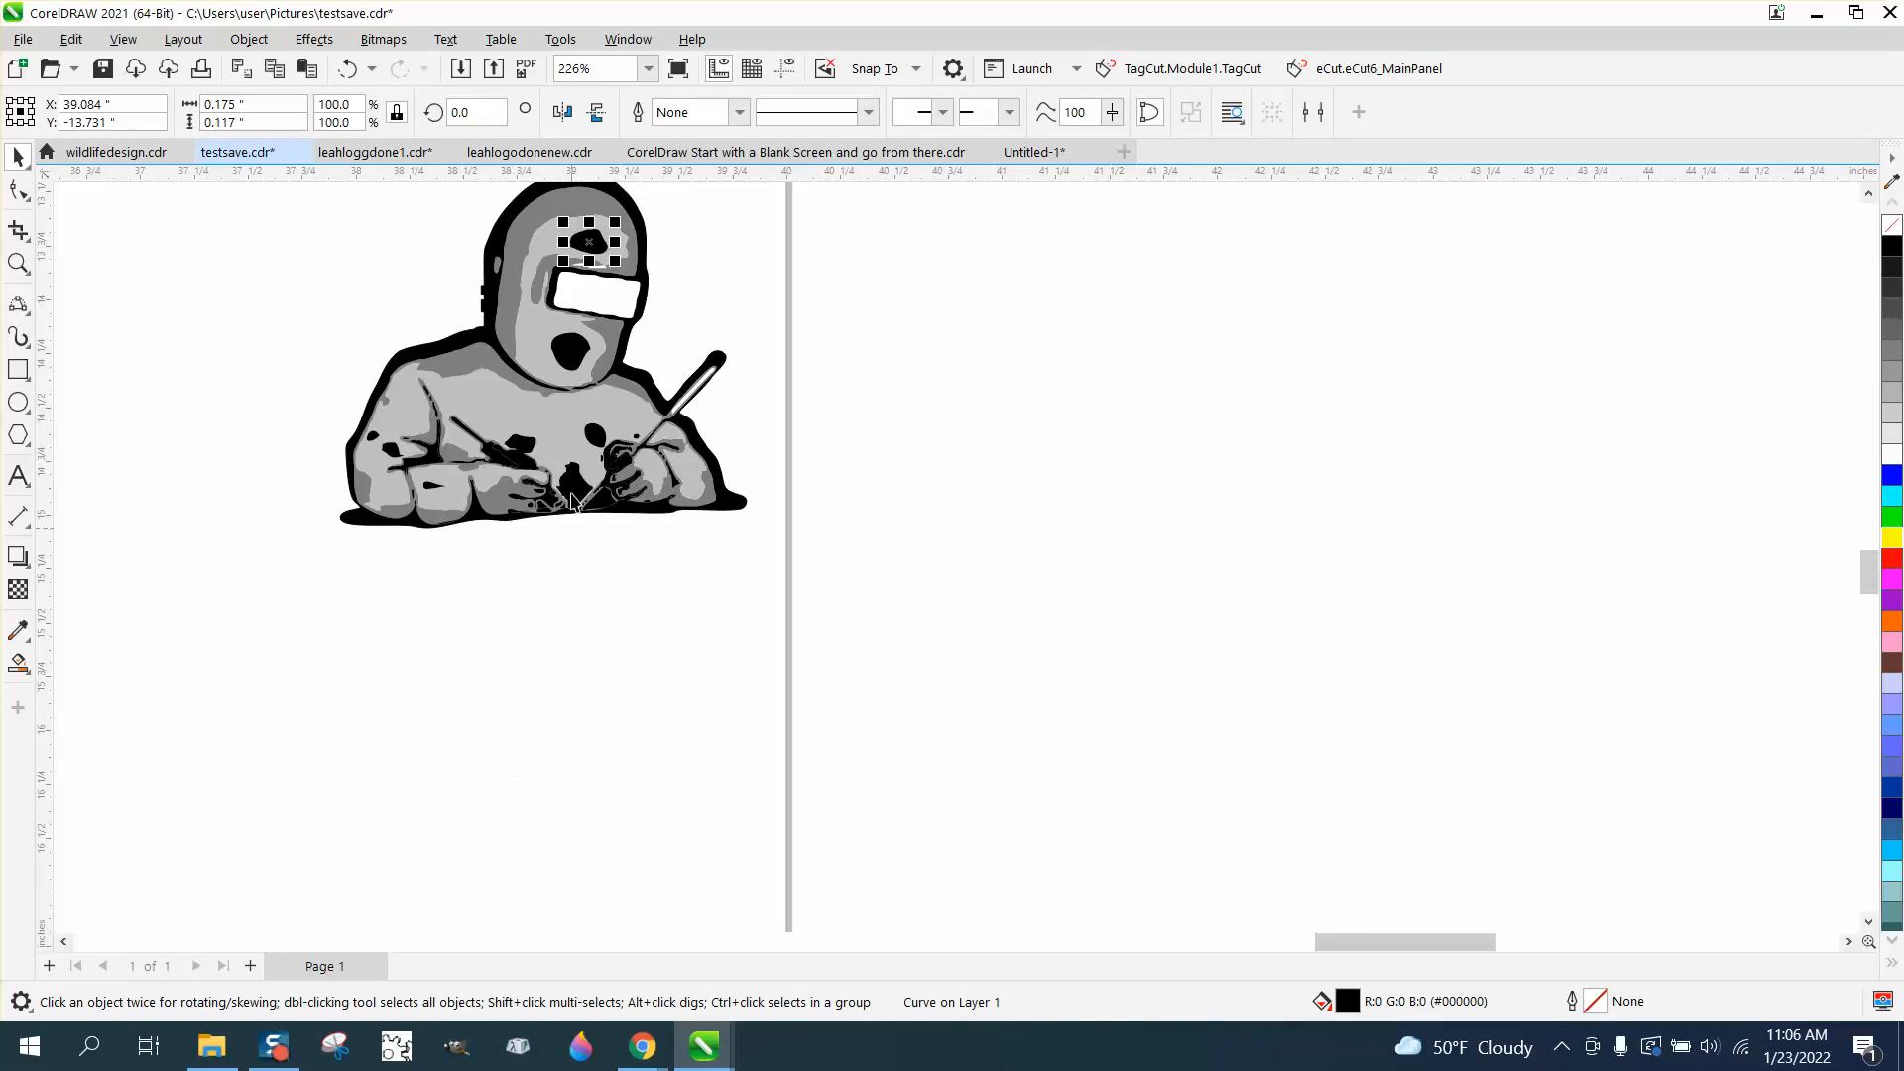
Remove the thin white highlight just above the visor by deleting all of its nodes from the 50% black helmet curve.
scroll(650, 536, "down", 1)
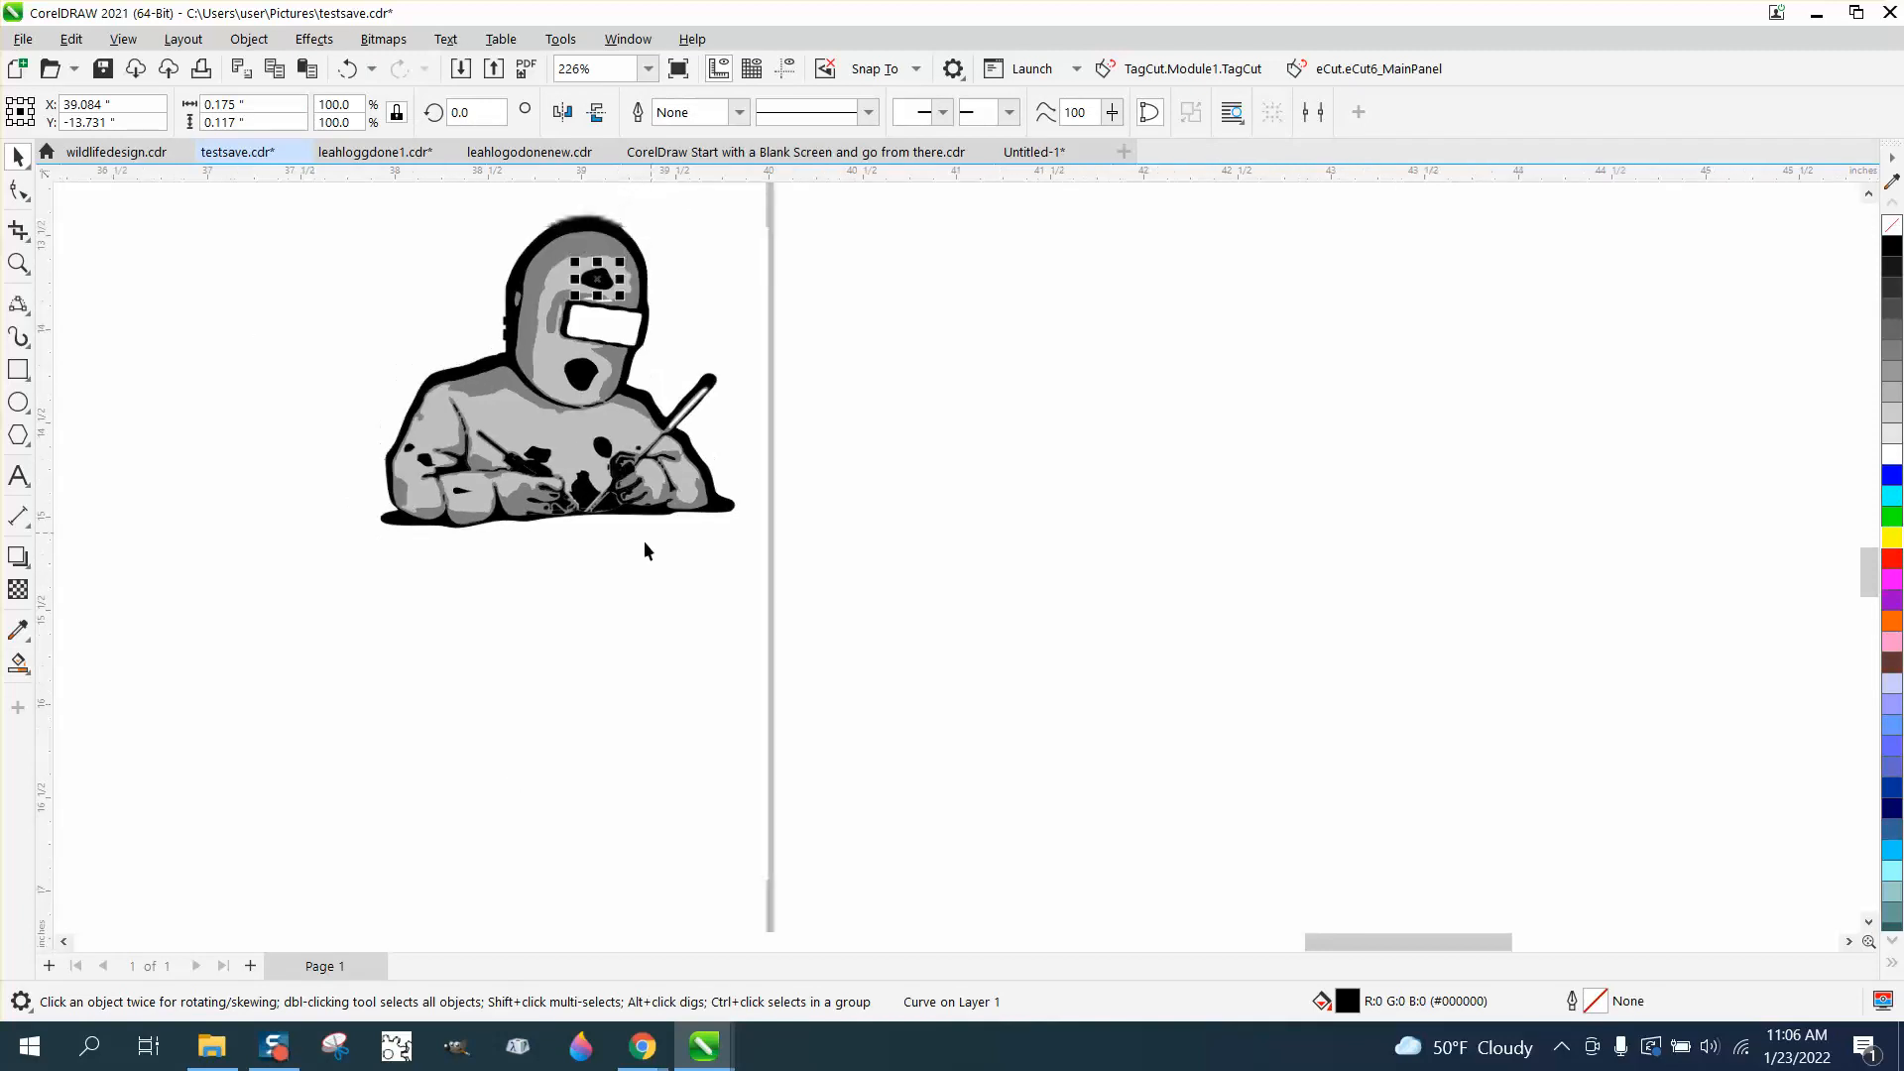
left_click(18, 263)
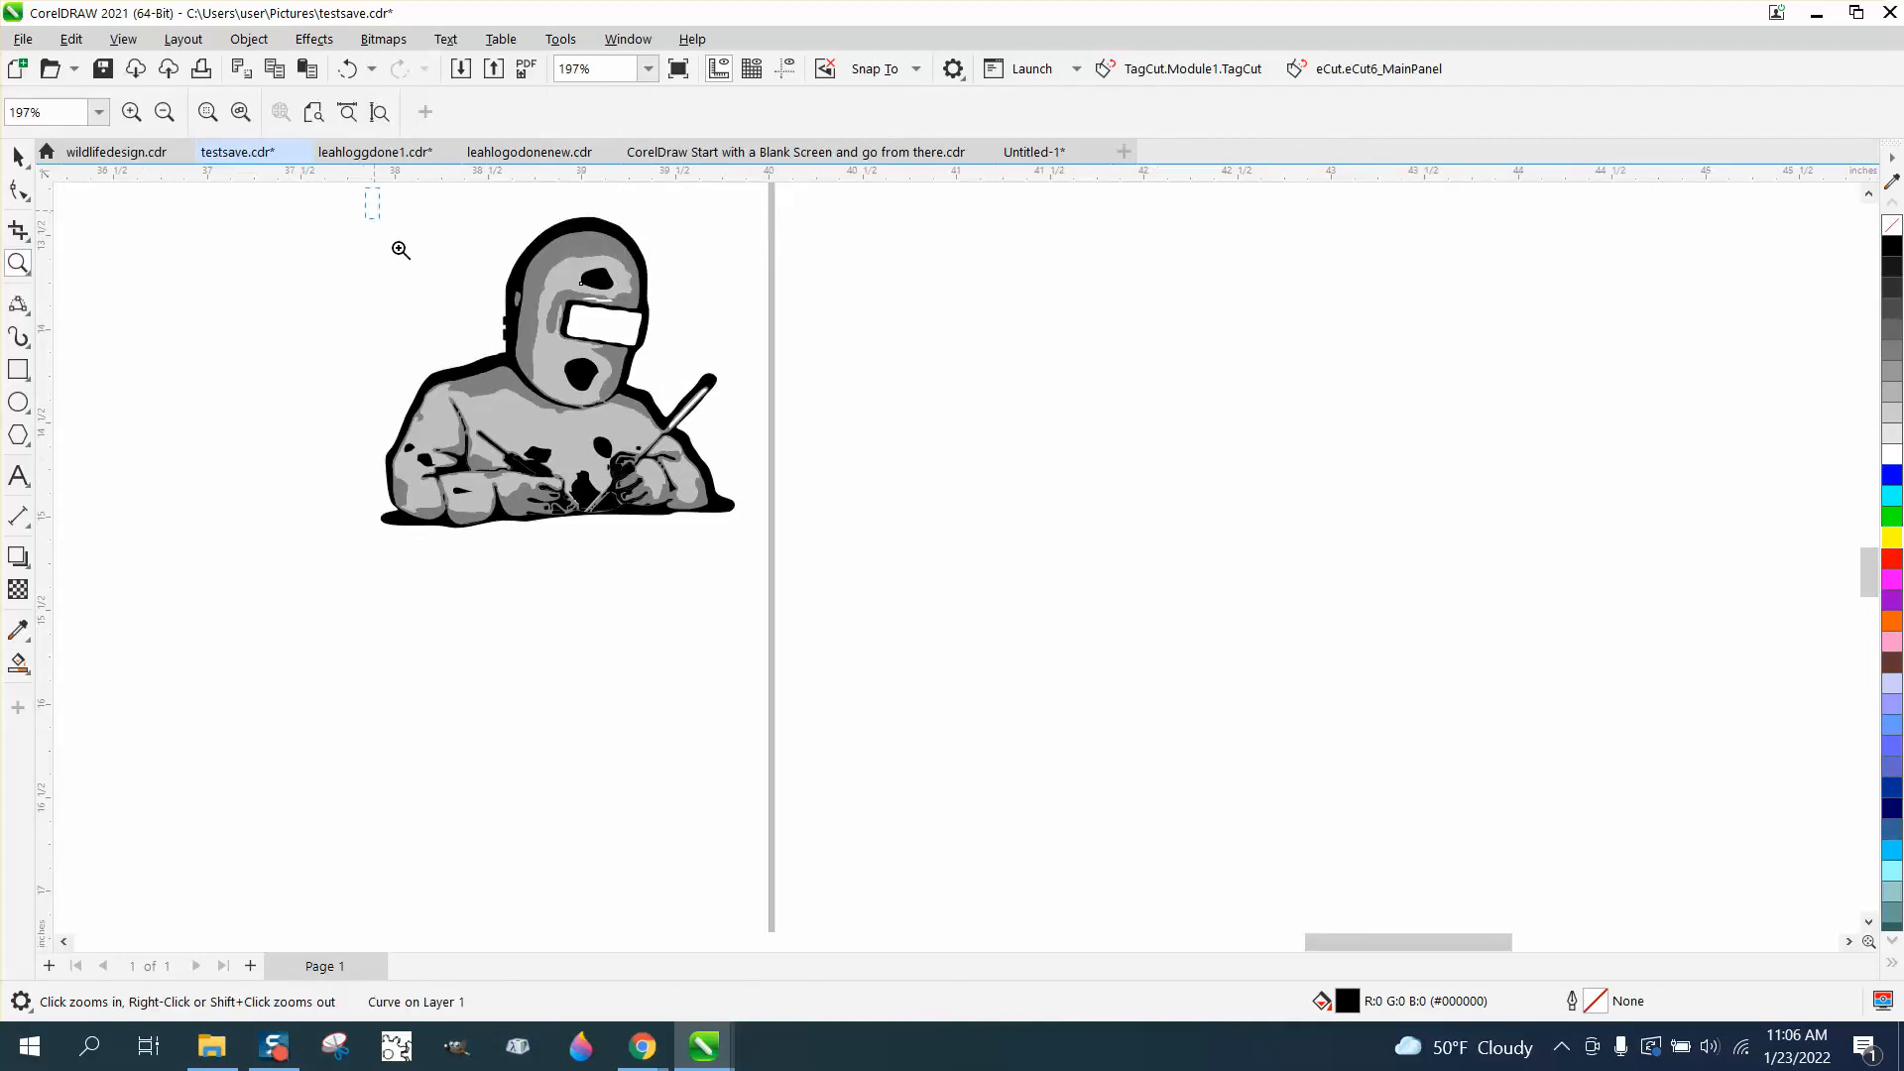
left_click_drag(366, 183, 1055, 702)
left_click_drag(727, 326, 1037, 488)
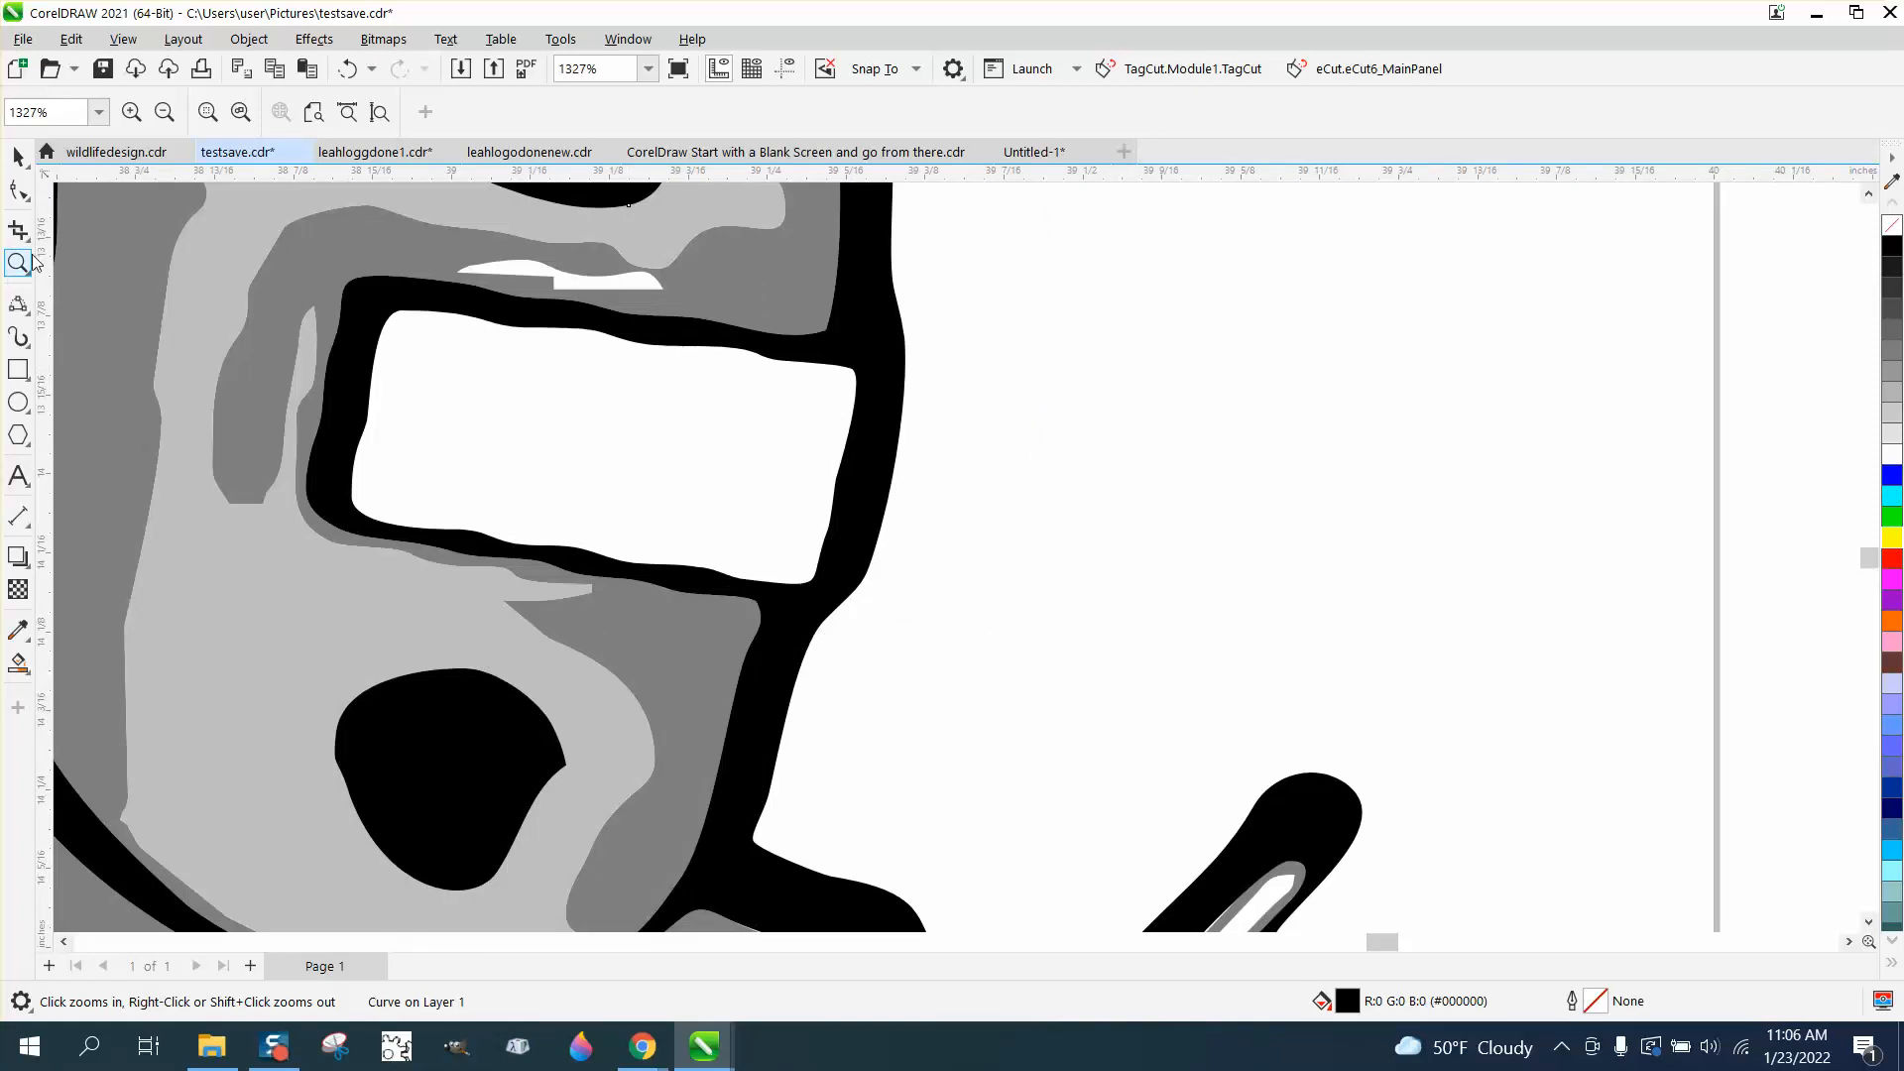
left_click(18, 157)
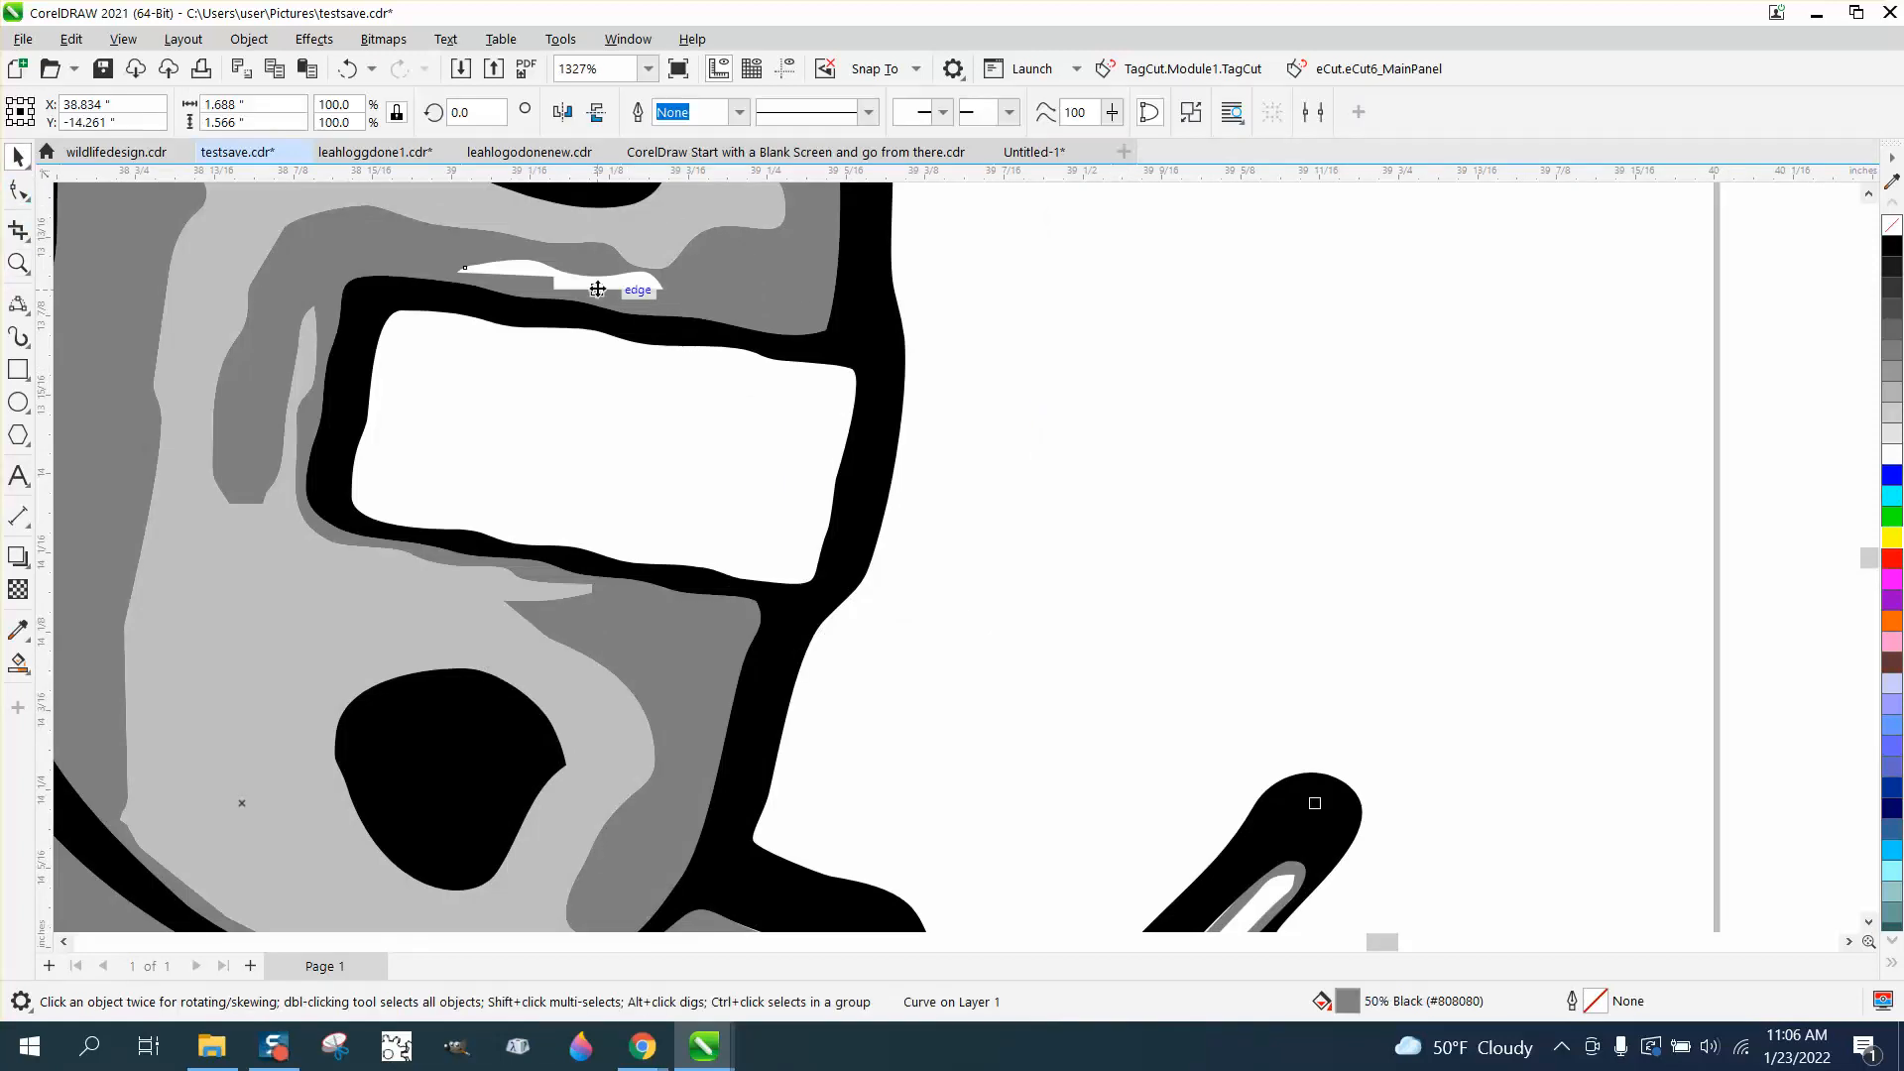
left_click(18, 190)
left_click(471, 298)
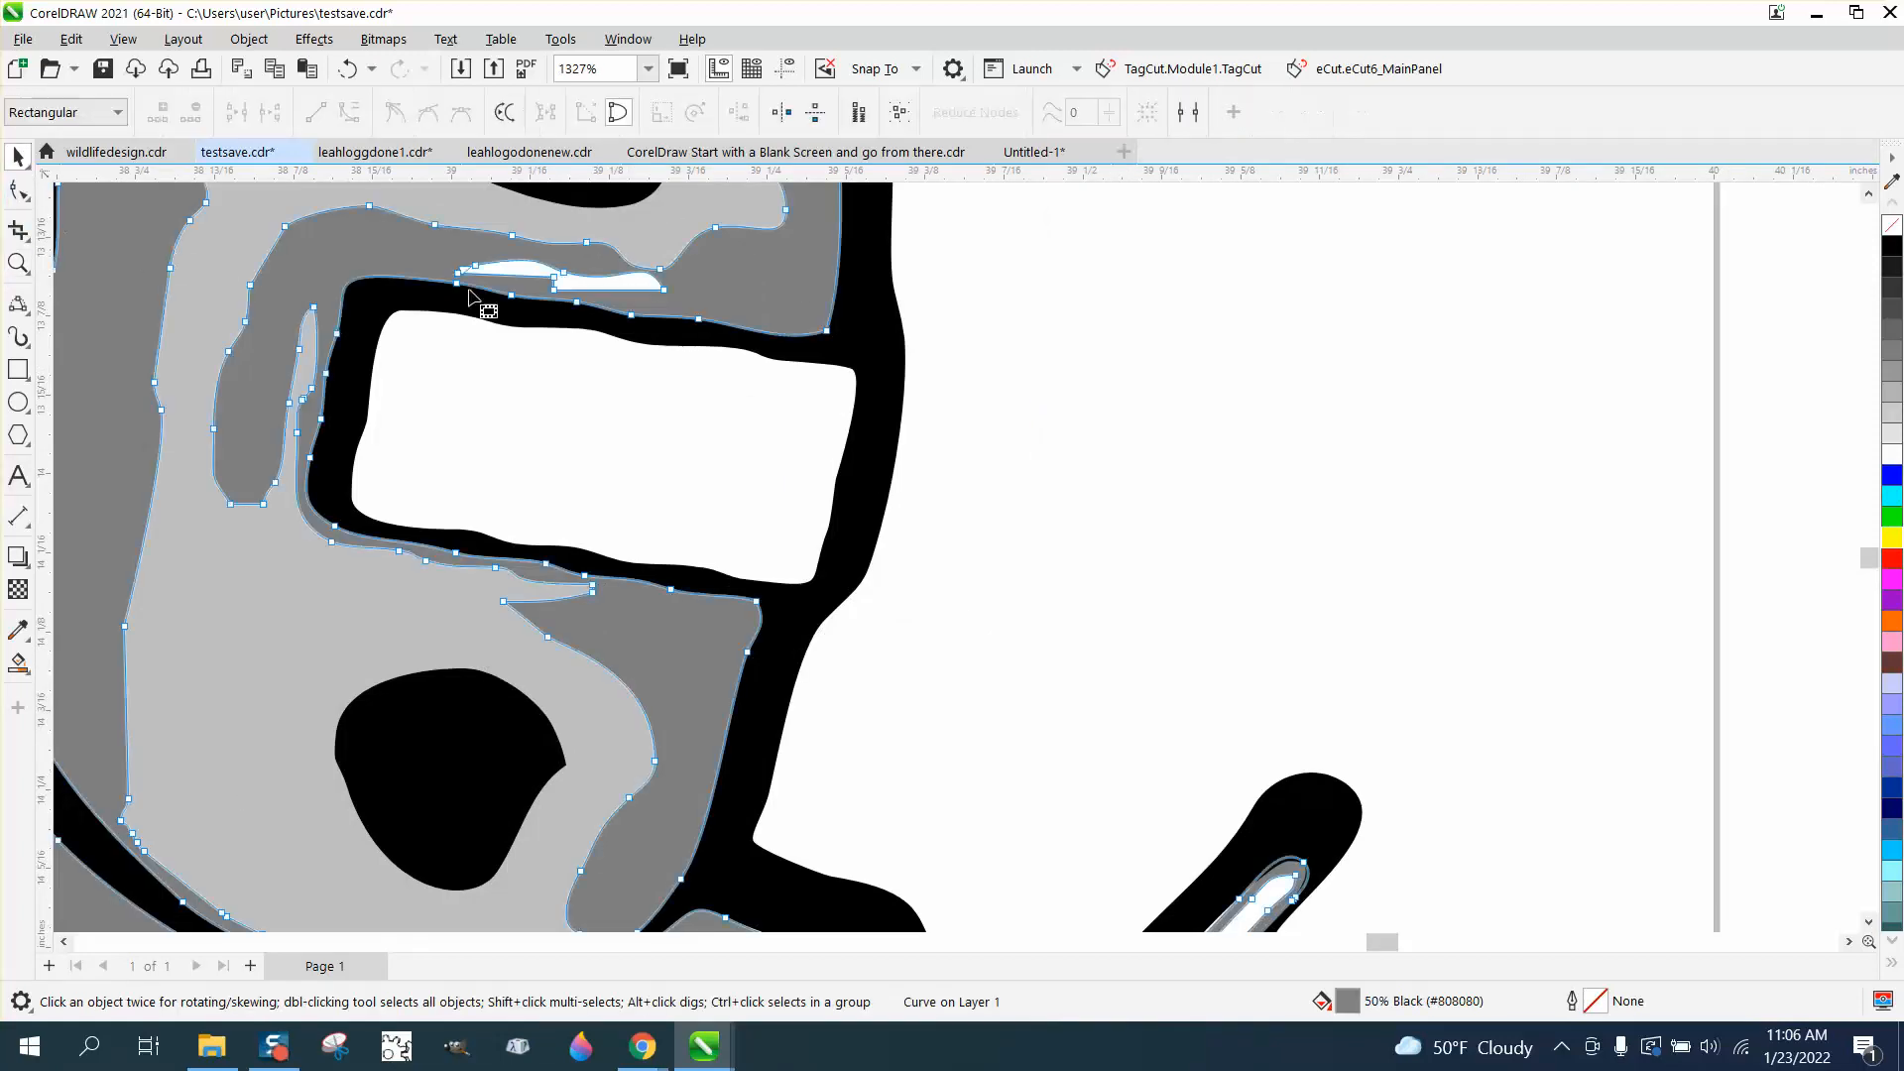
left_click(665, 289)
key("Delete")
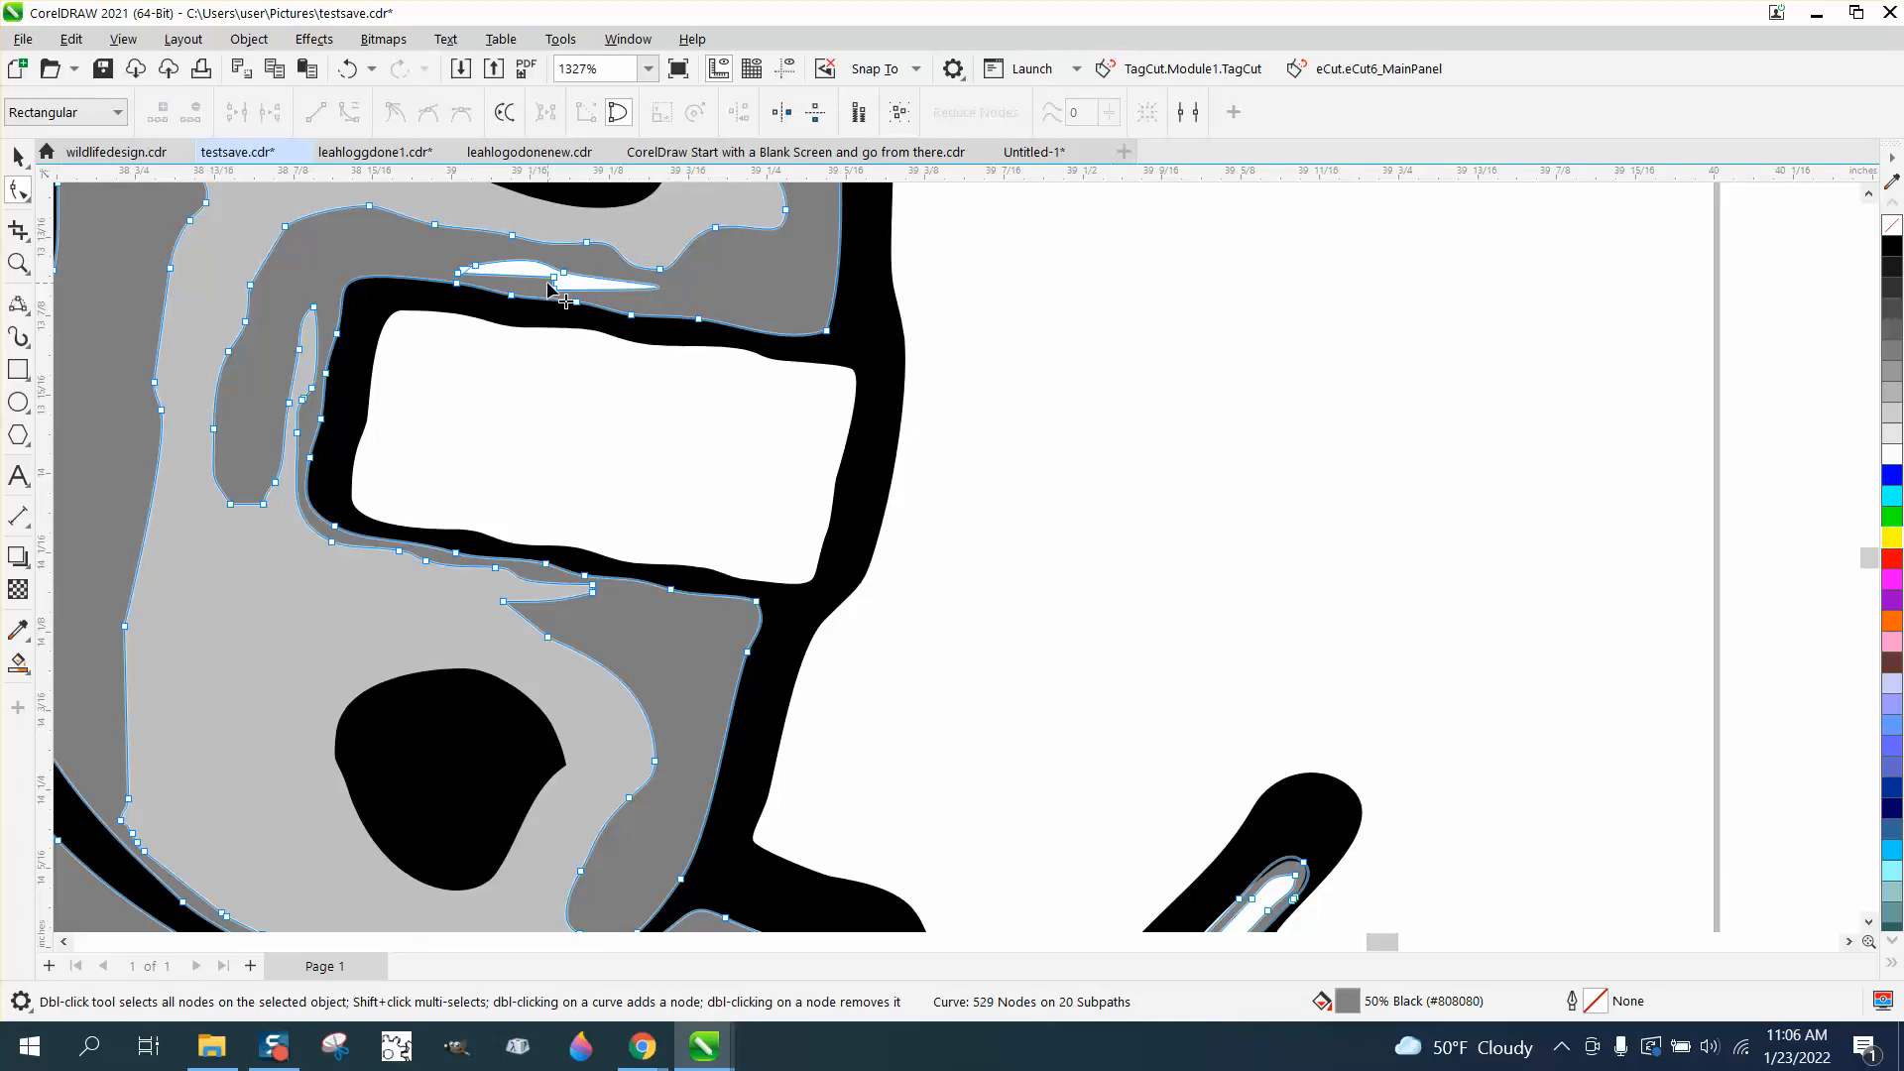
left_click(560, 283)
key("Delete")
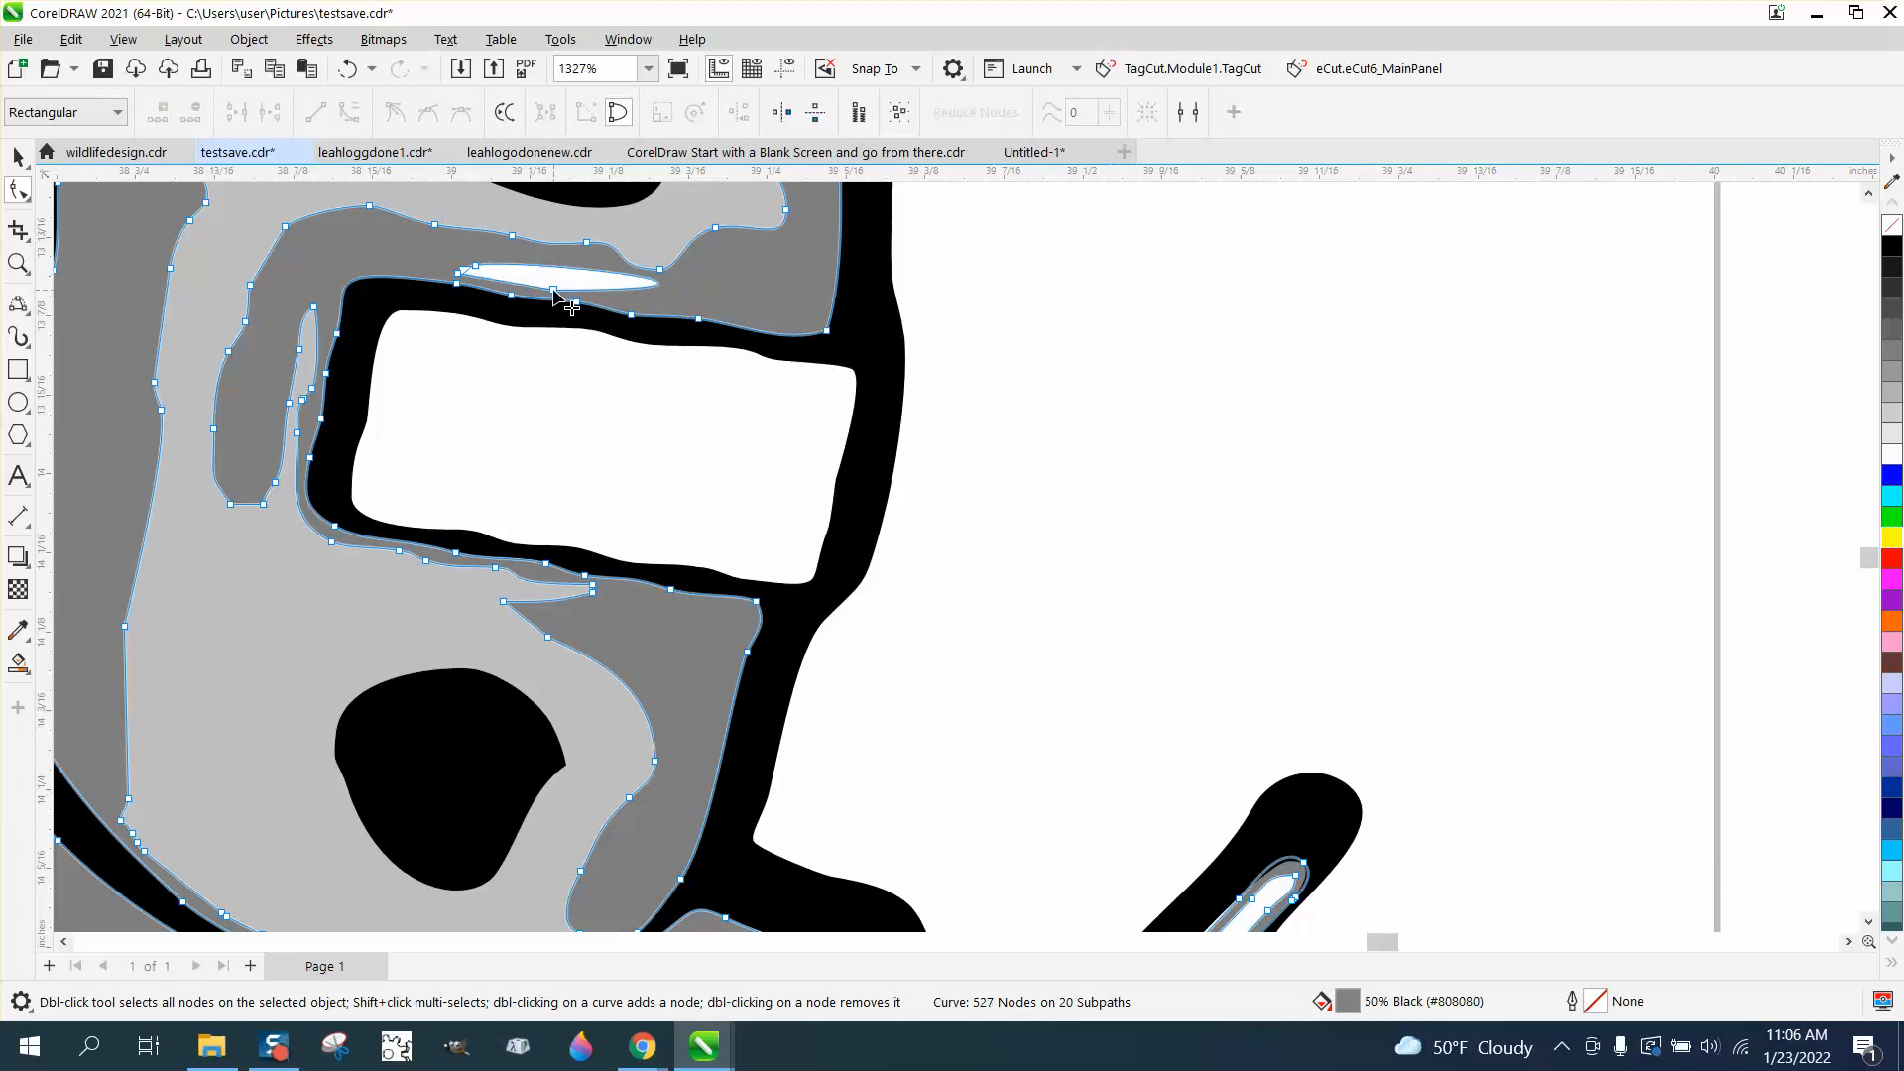
double_click(477, 265)
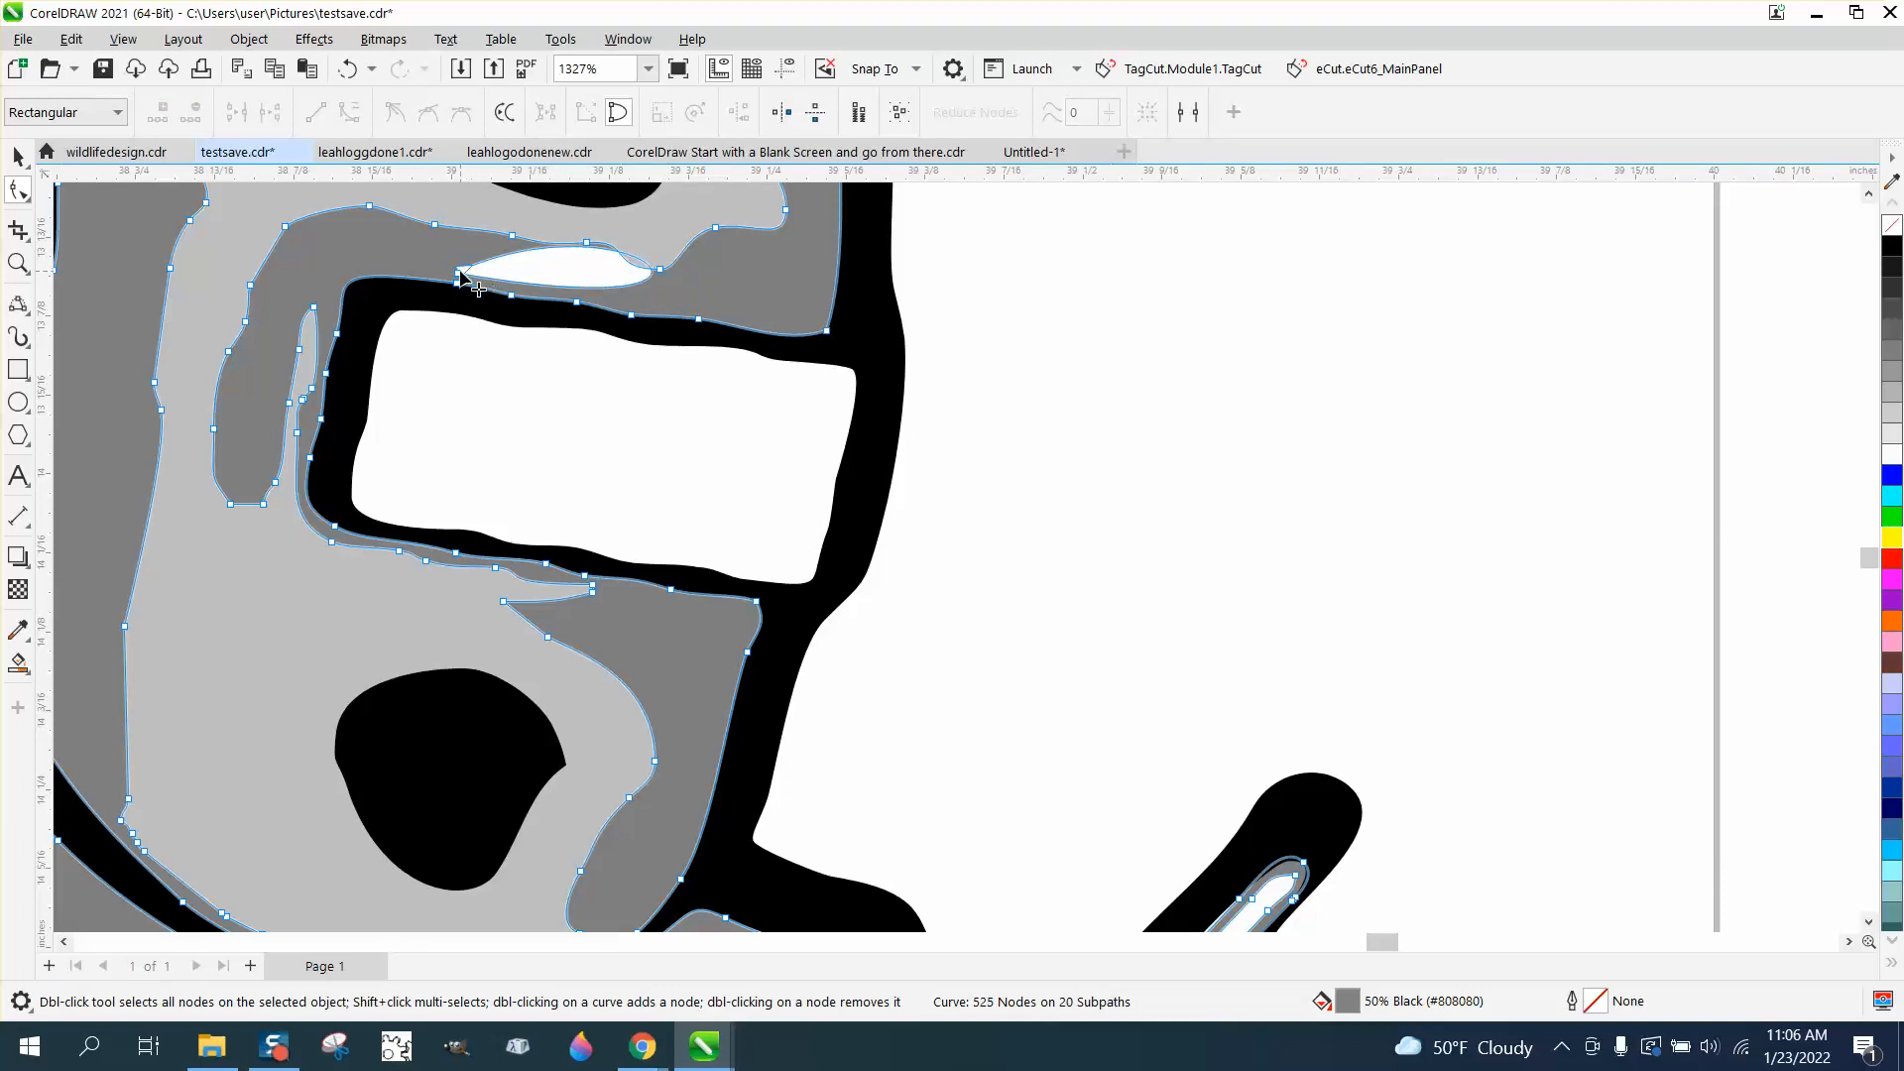
double_click(461, 275)
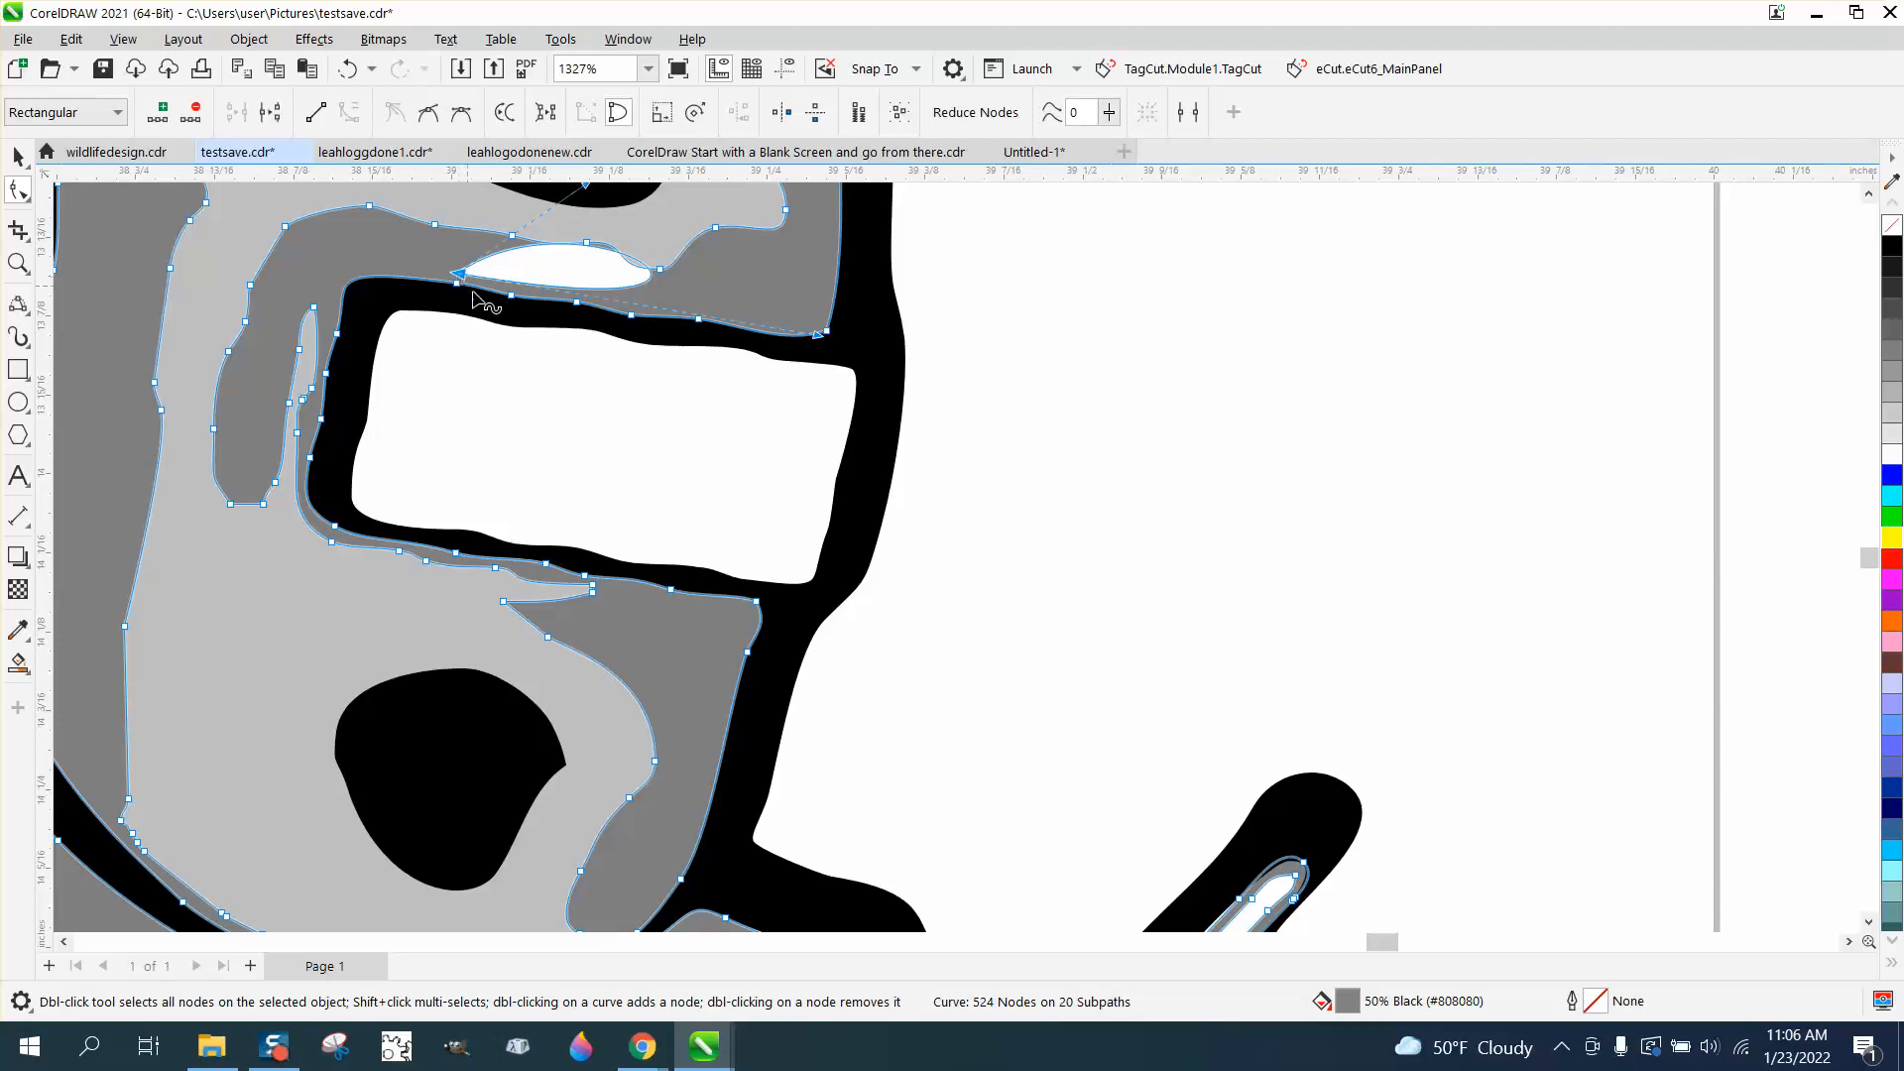
double_click(459, 275)
Delete the small black half-round patch on the chest beside the rod-holding glove.
scroll(866, 536, "down", 4)
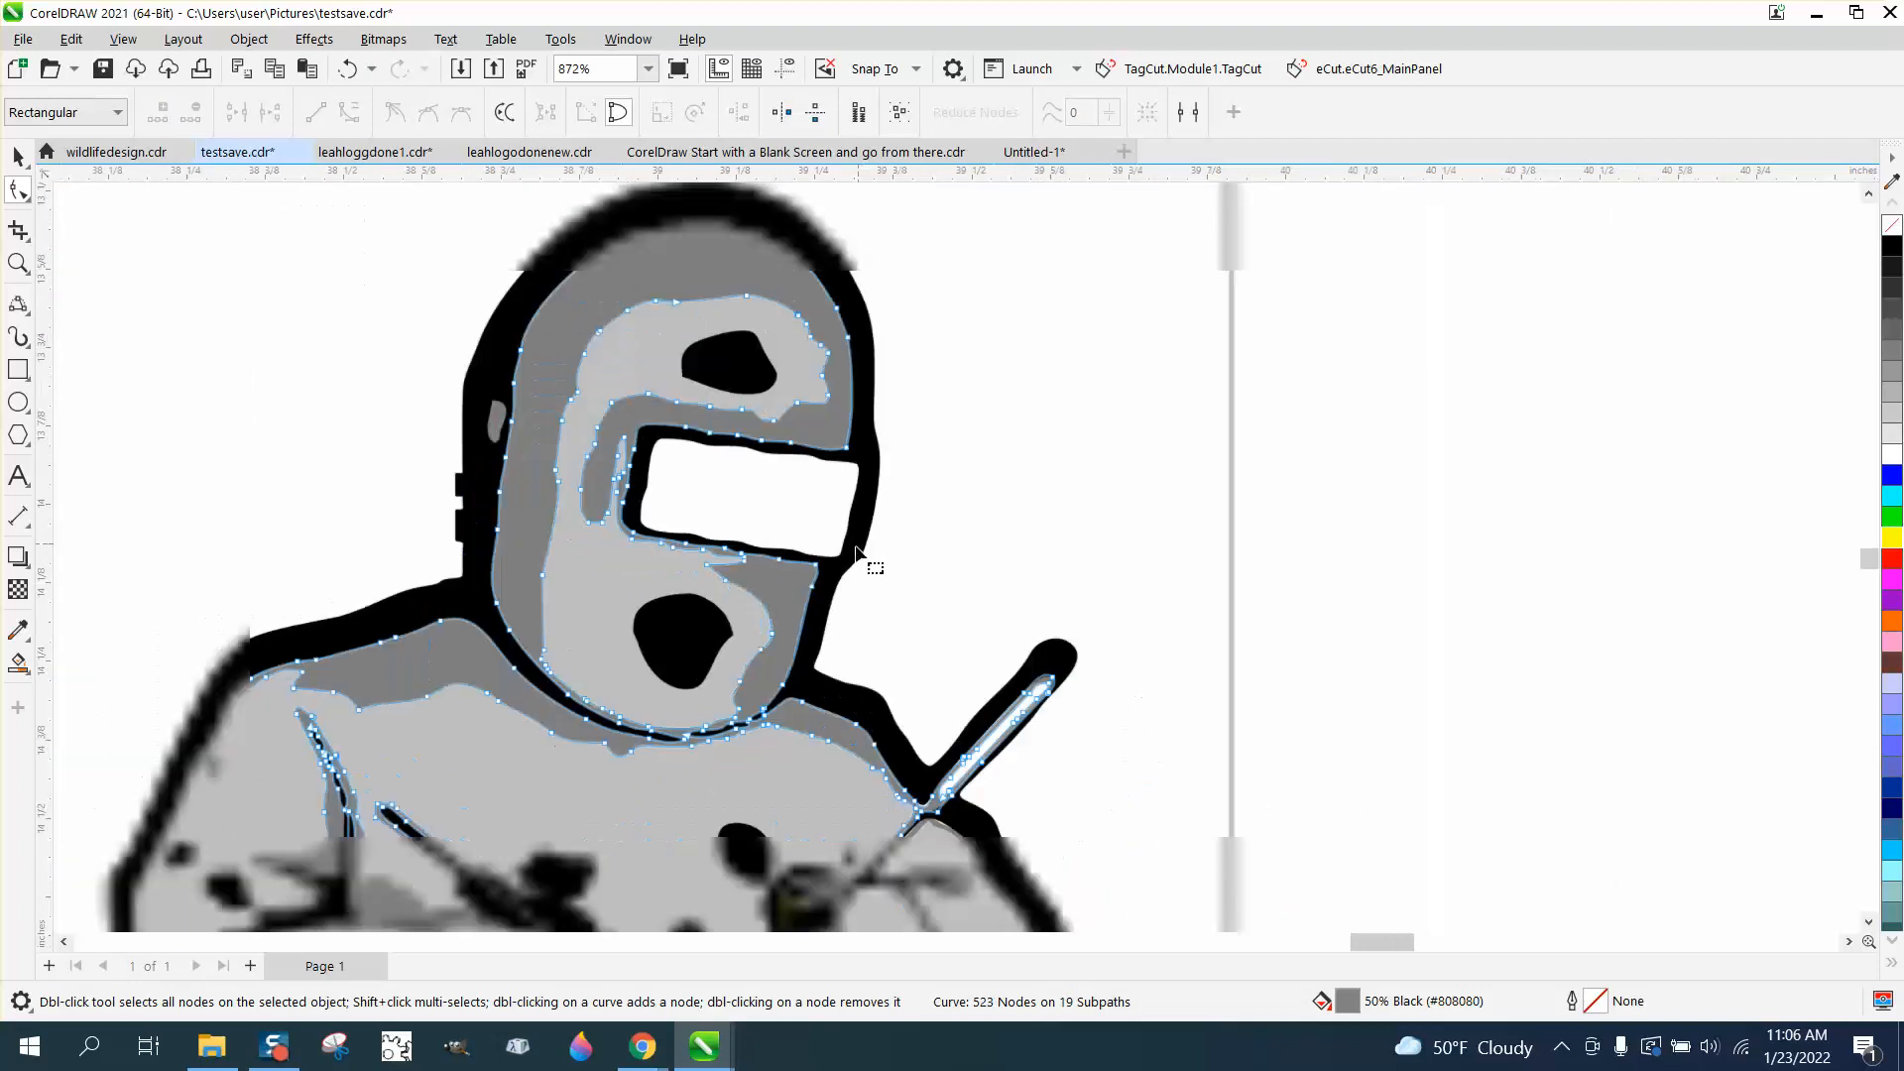
scroll(852, 560, "down", 2)
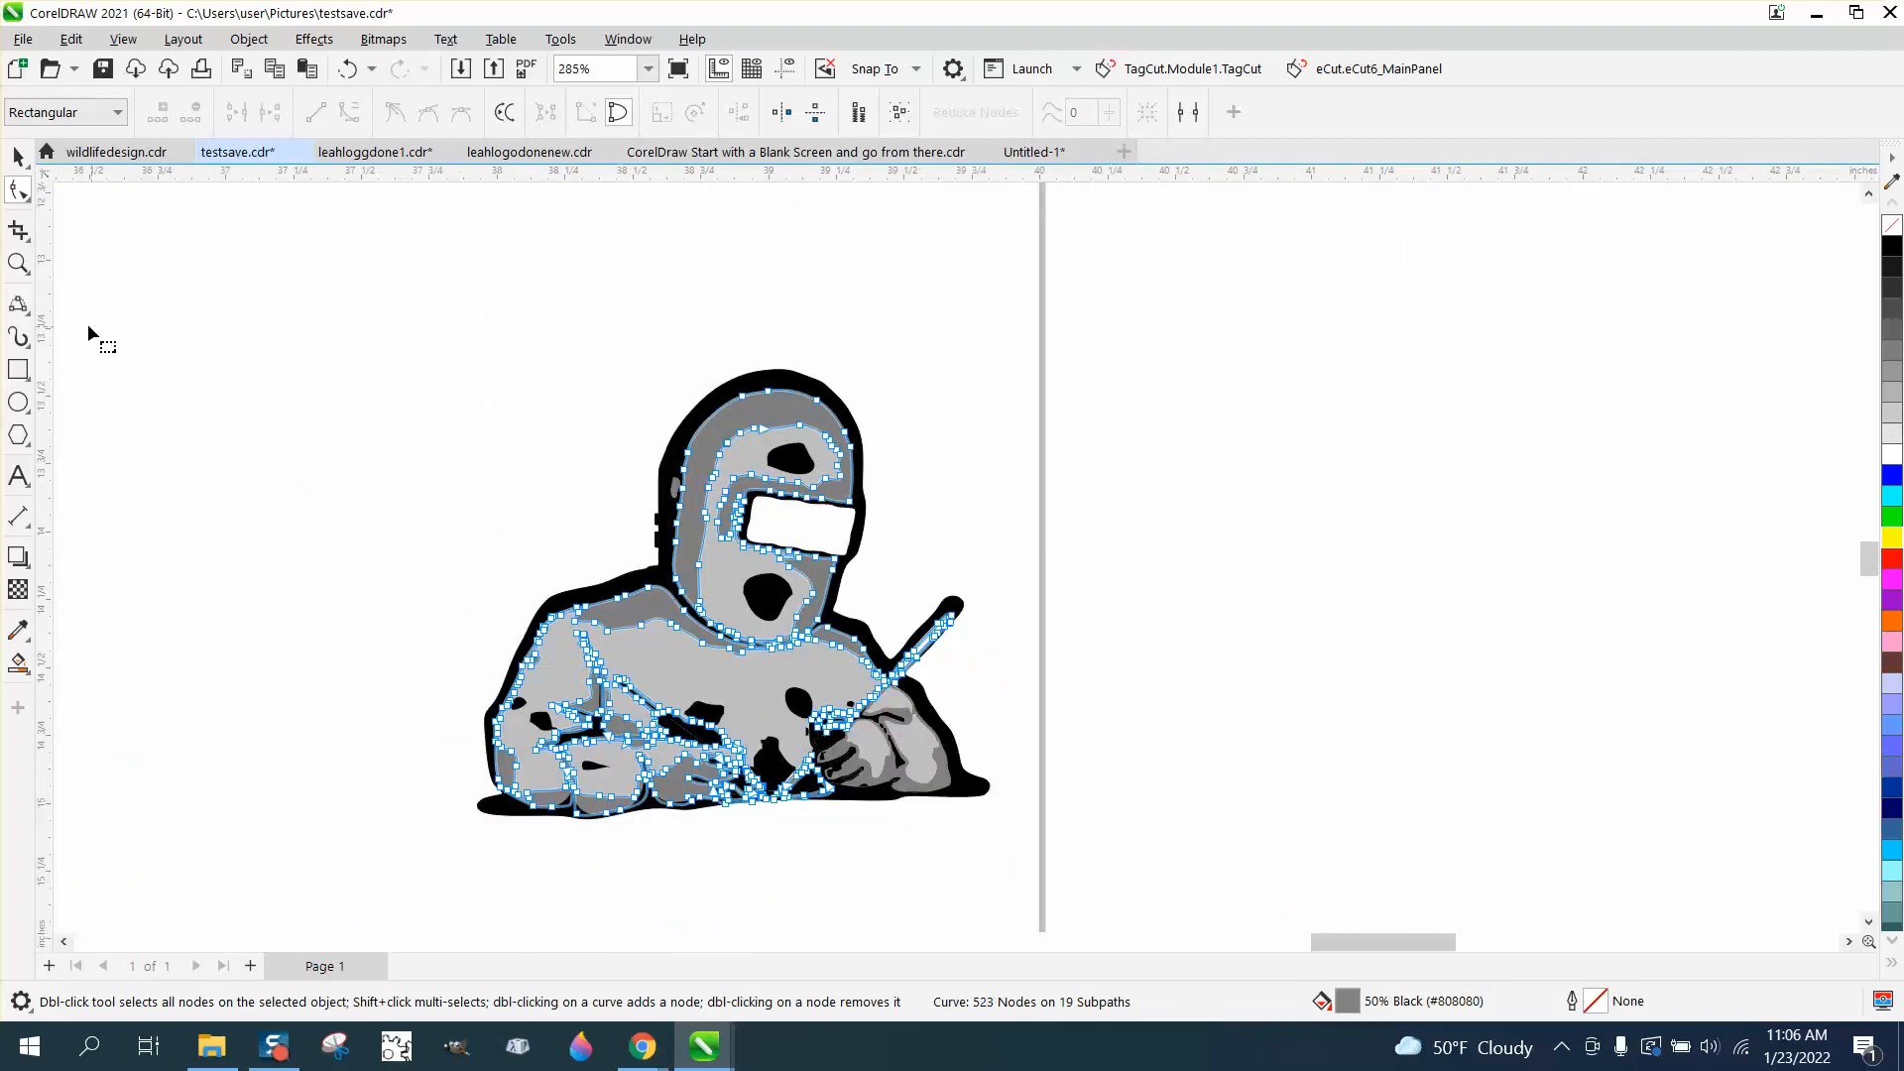
left_click(17, 263)
left_click_drag(778, 714, 944, 767)
left_click(18, 189)
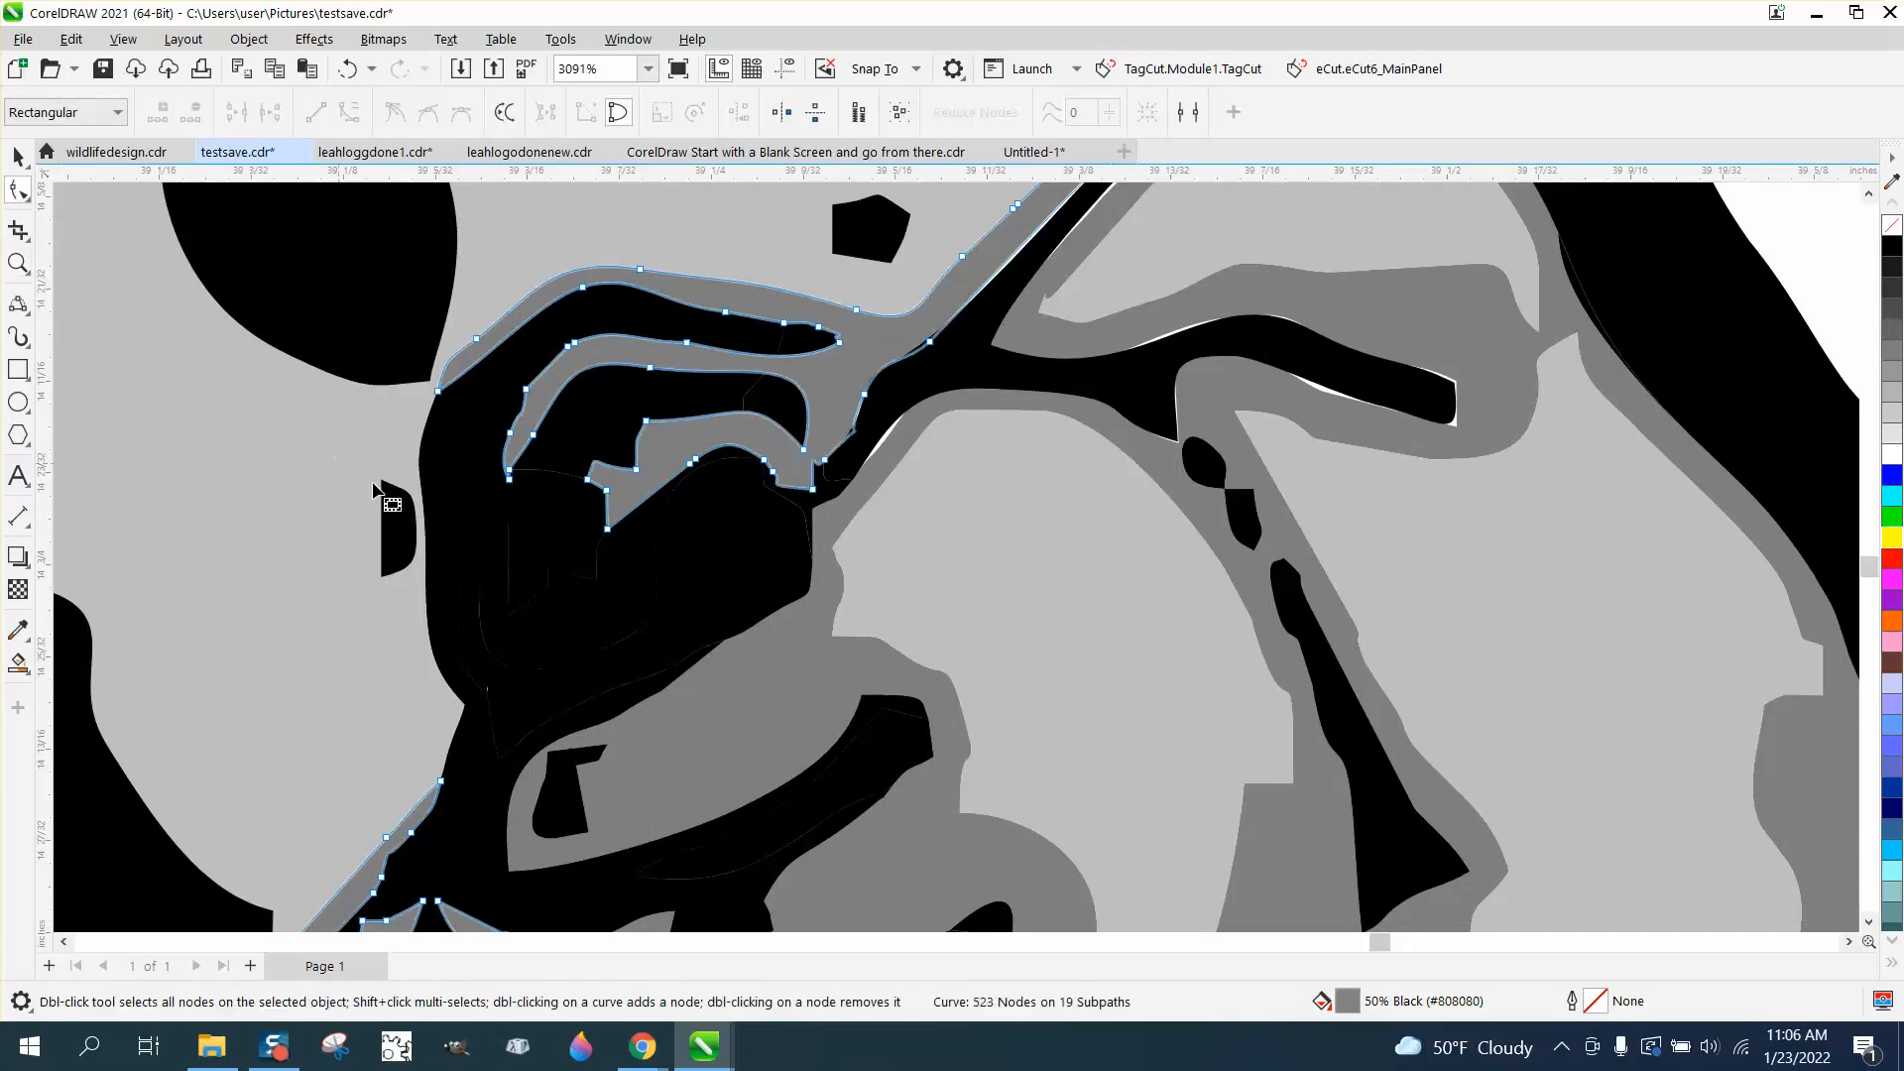
left_click(405, 530)
left_click_drag(329, 455, 504, 631)
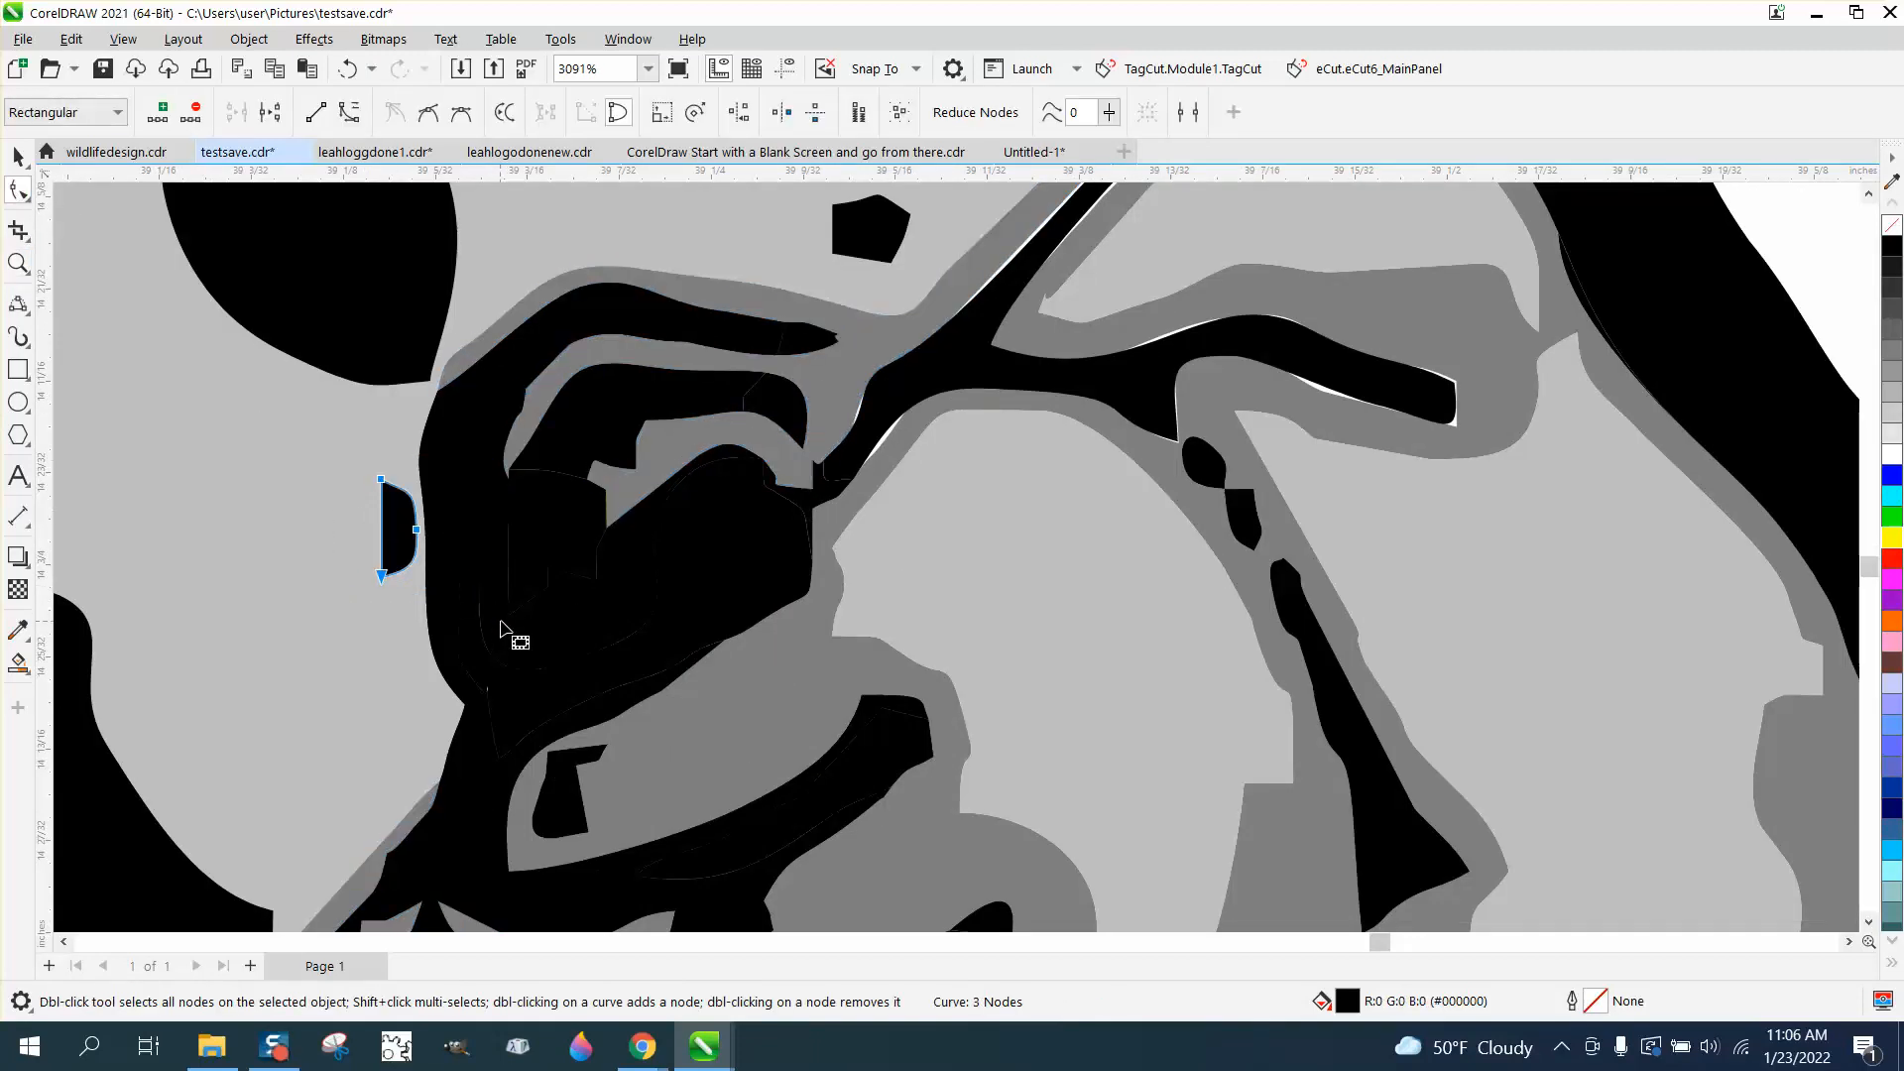
key("Delete")
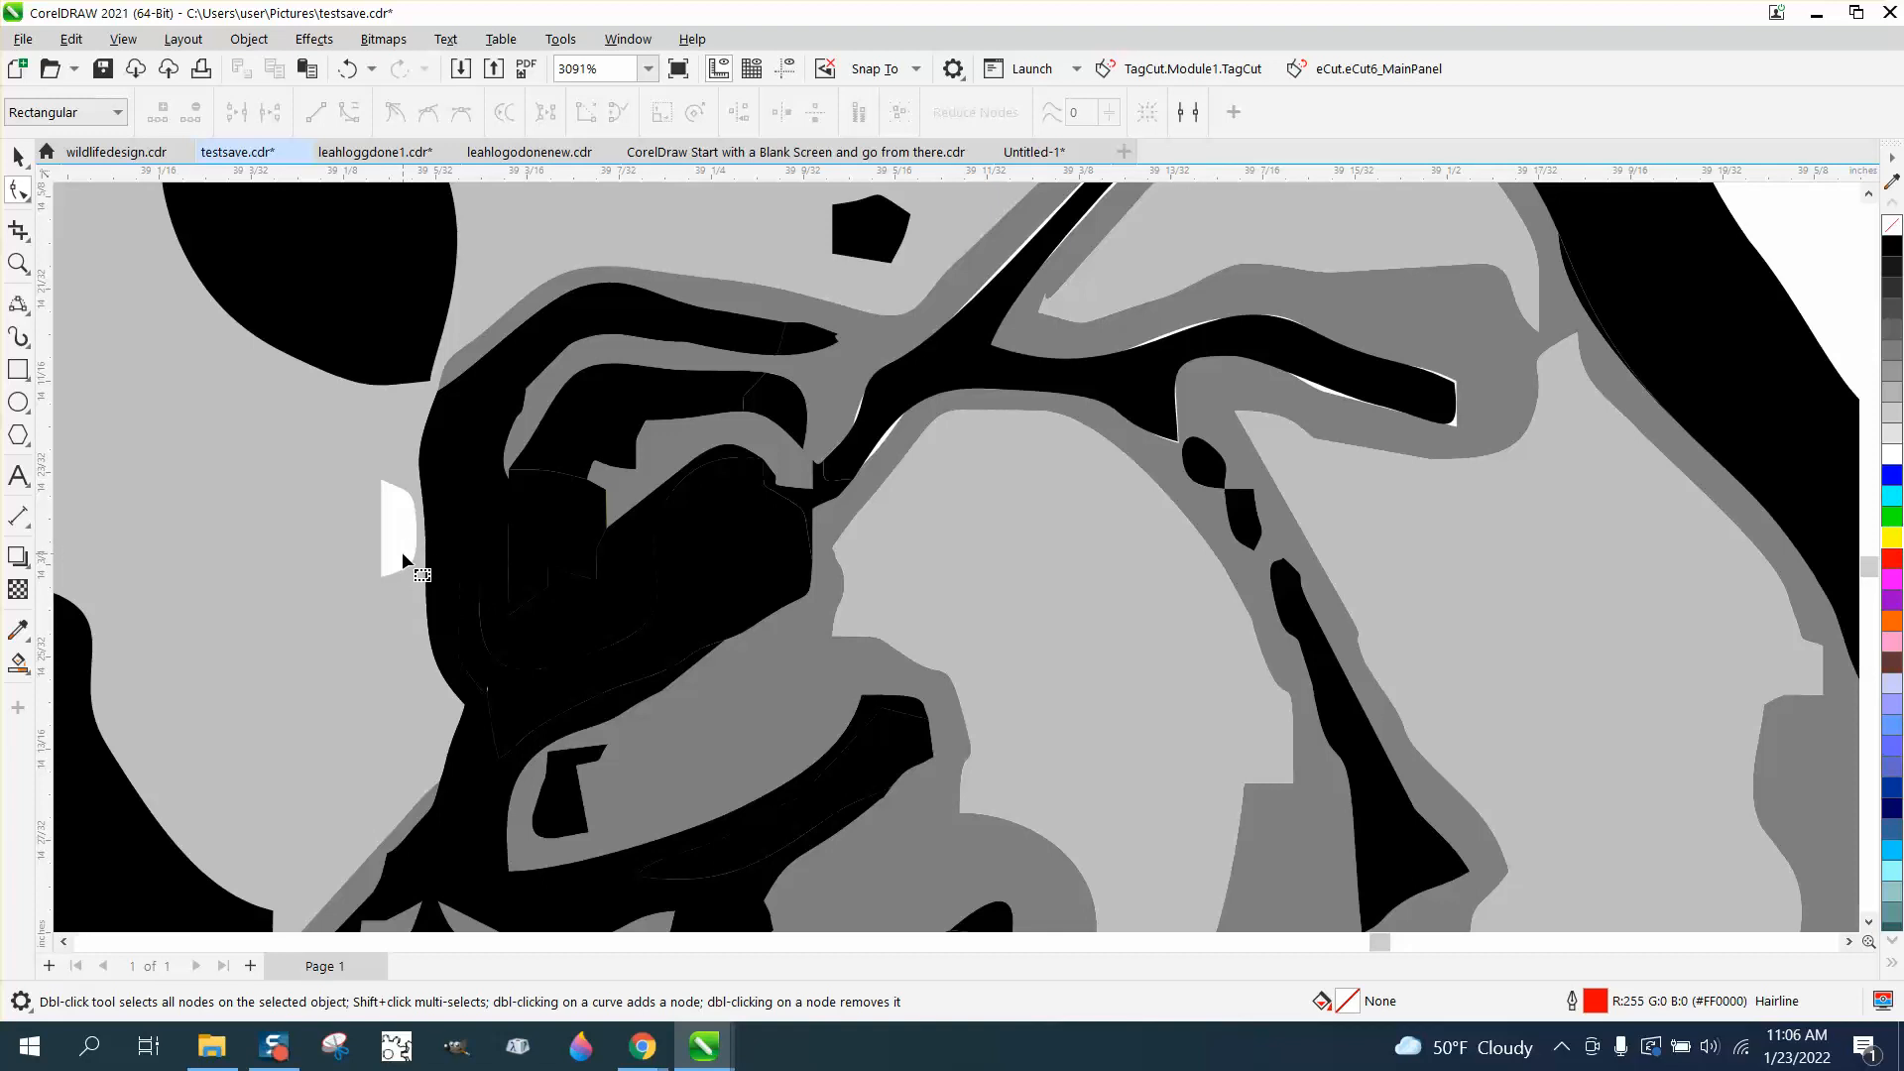
Try to apply the sampled chest grey #C0C0C0 to the white gap beside the rod-holding glove, and undo the recolouring.
scroll(402, 552, "down", 4)
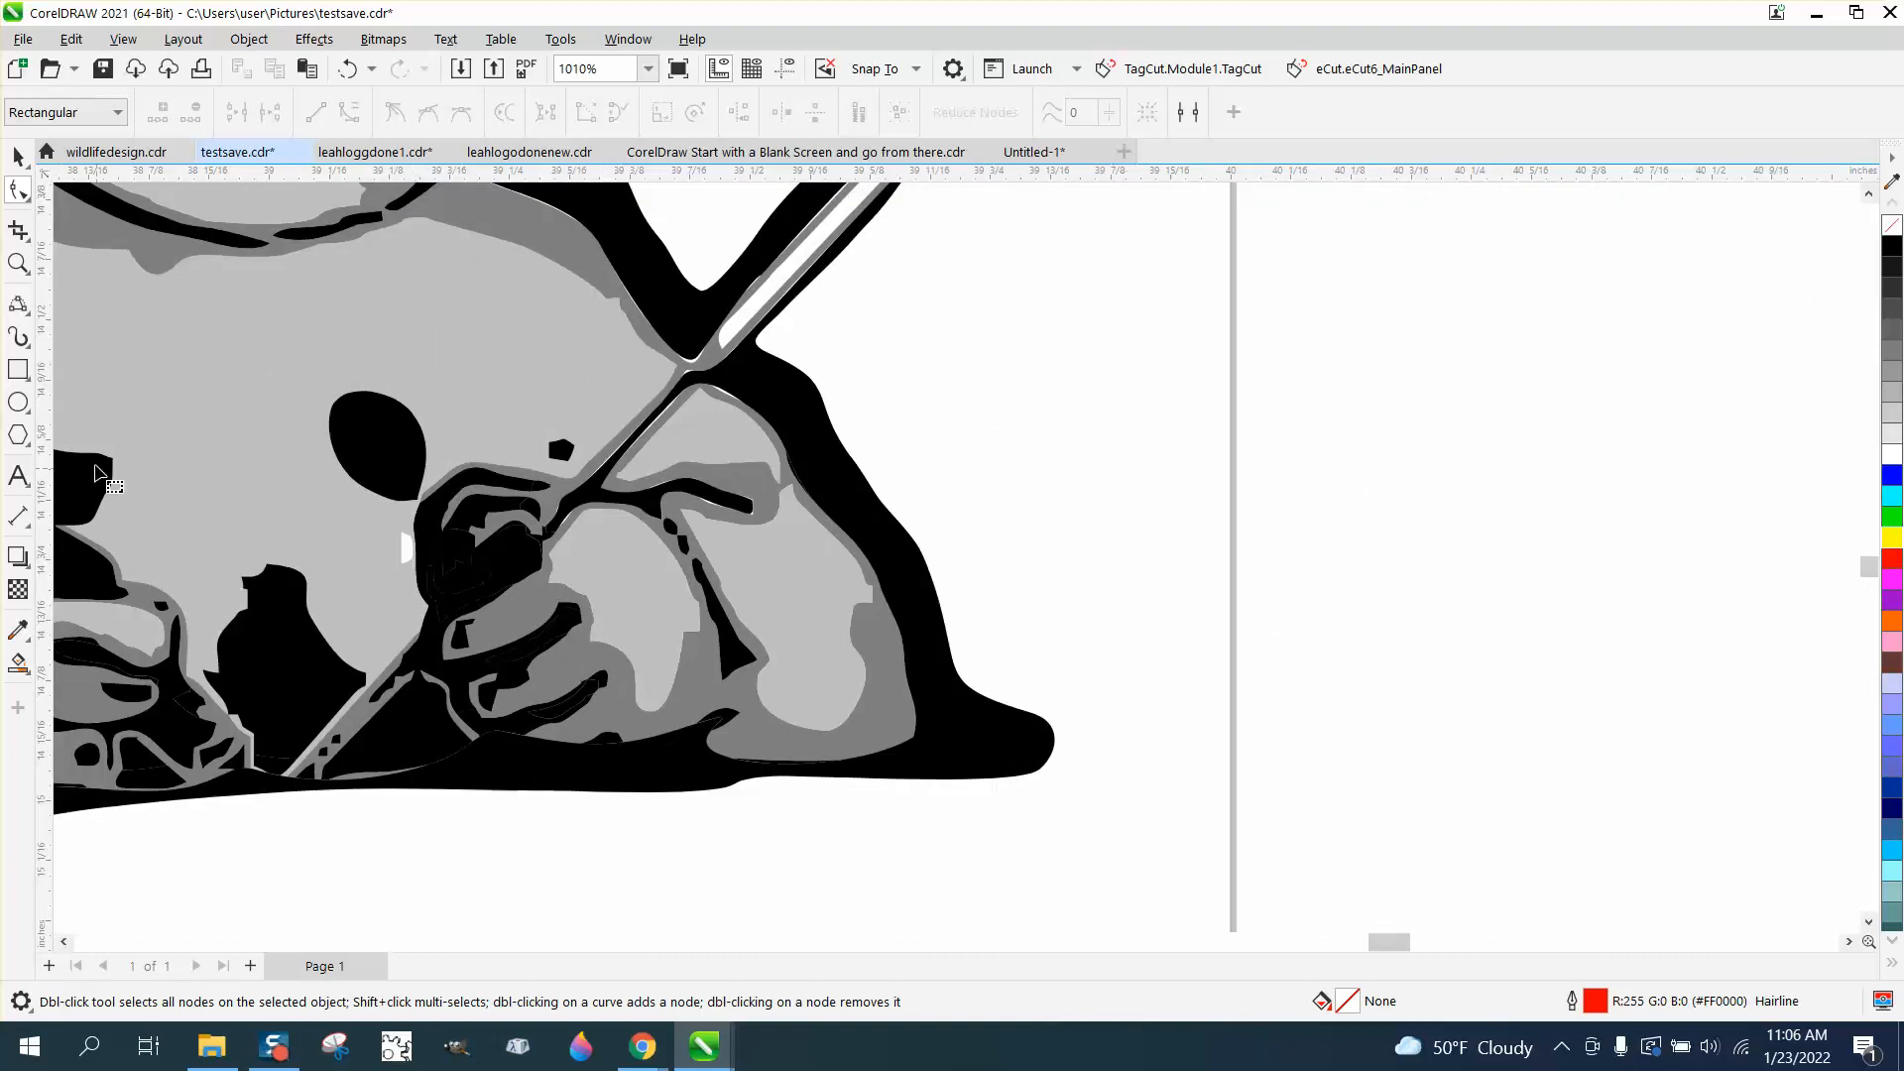
left_click(17, 263)
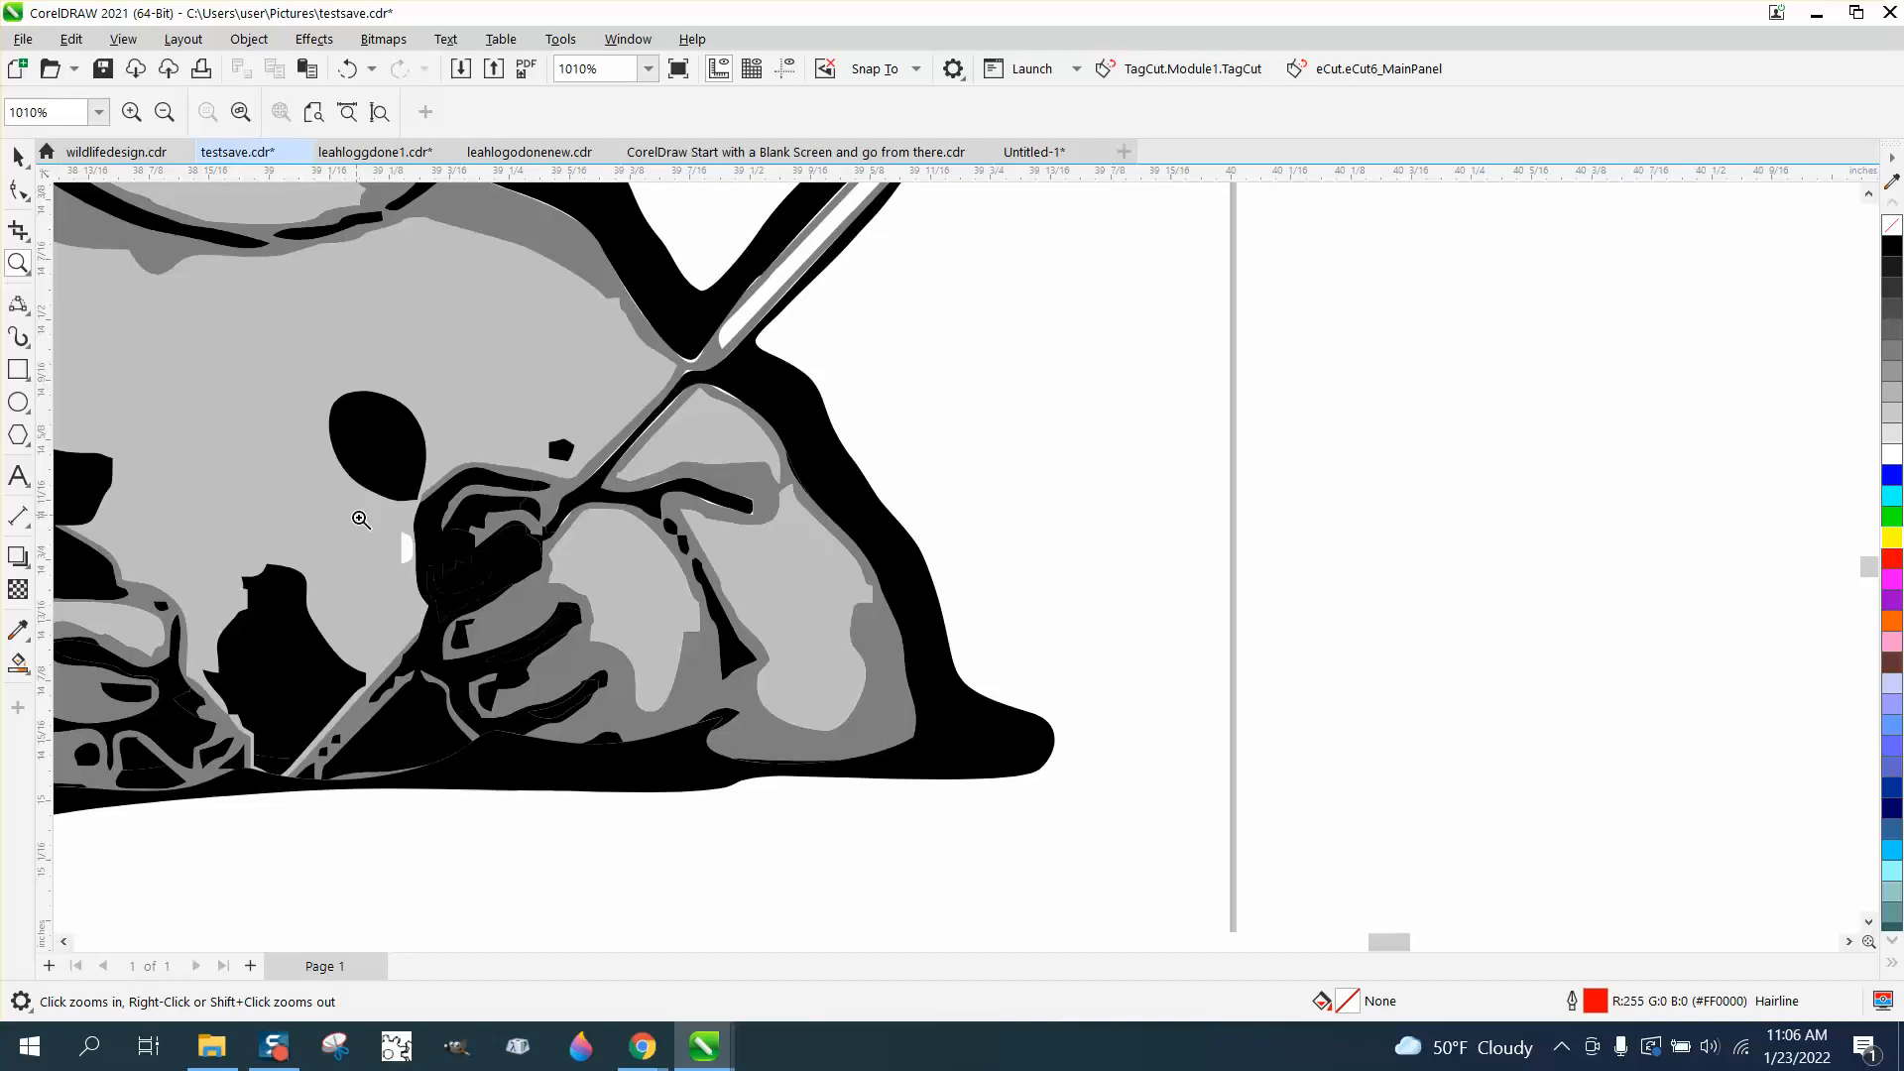
left_click_drag(360, 520, 649, 649)
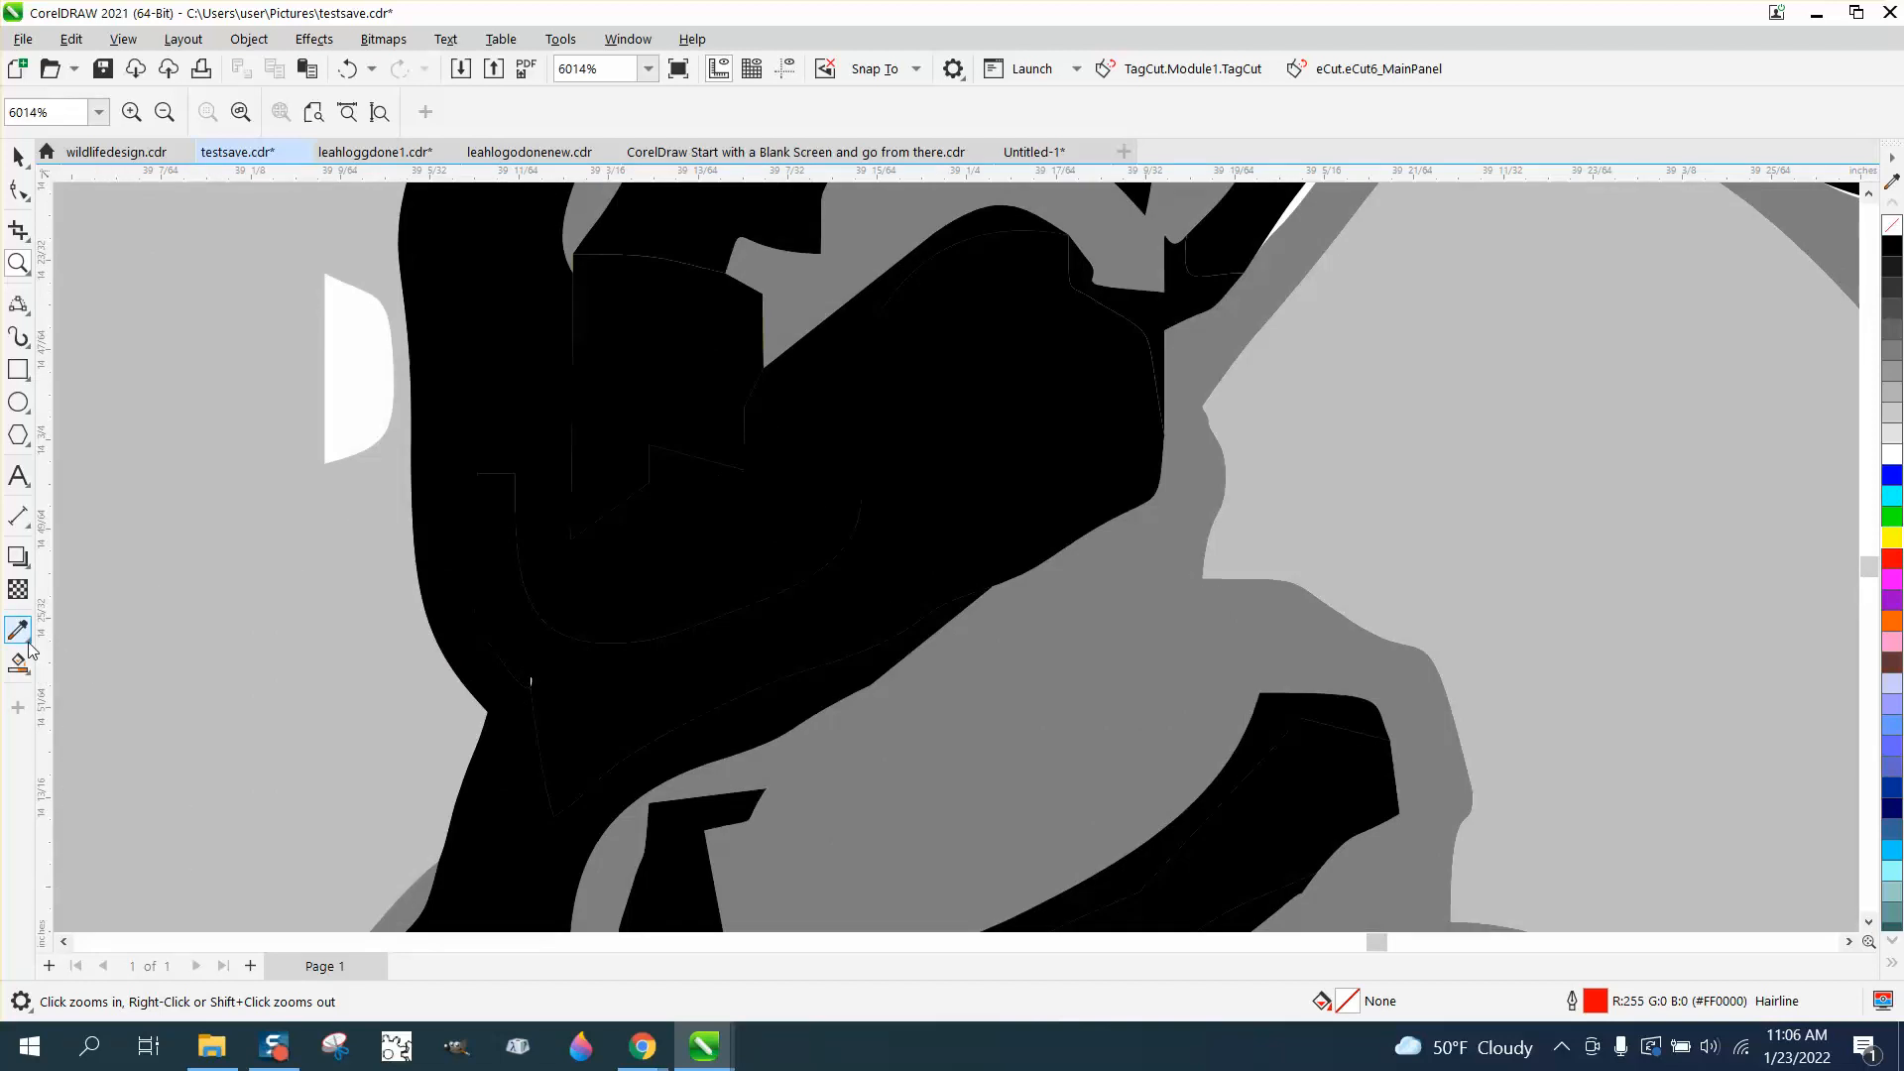
left_click(18, 629)
left_click(68, 626)
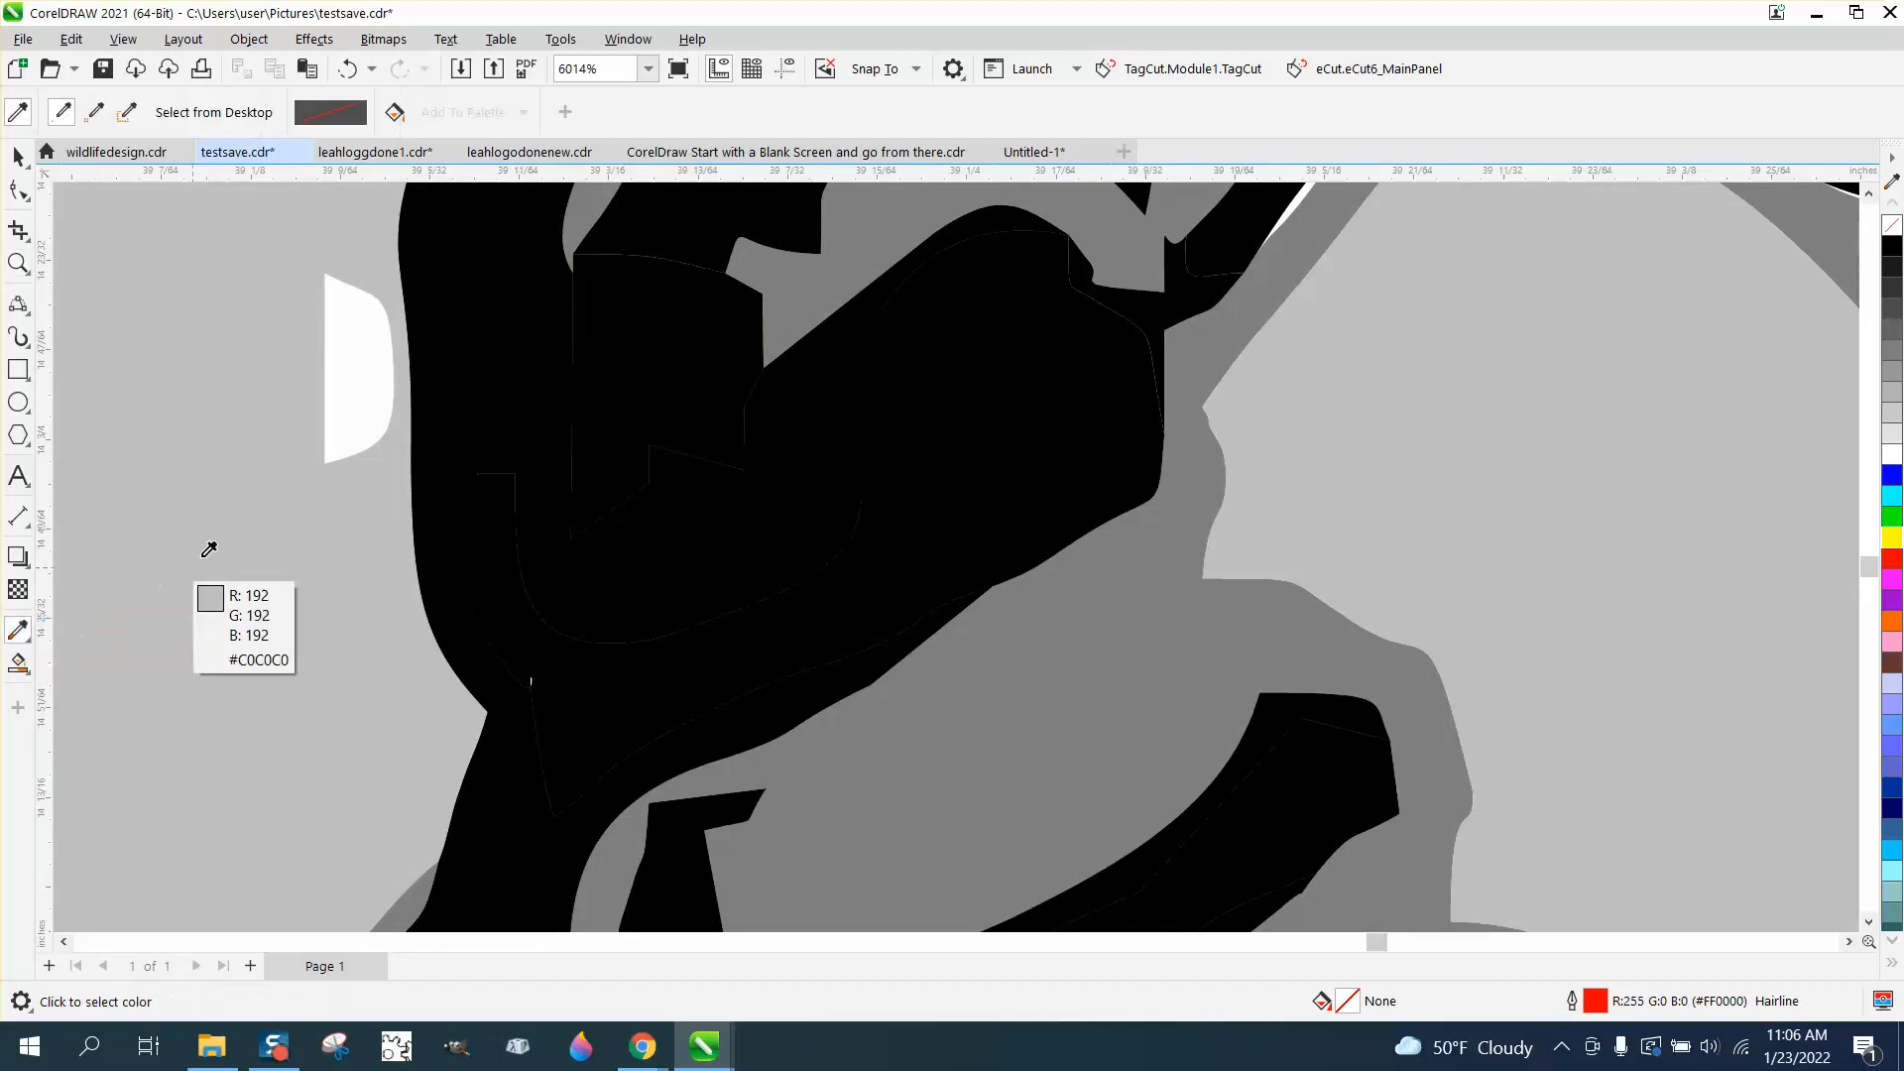
left_click(187, 444)
left_click(359, 415)
scroll(338, 516, "down", 6)
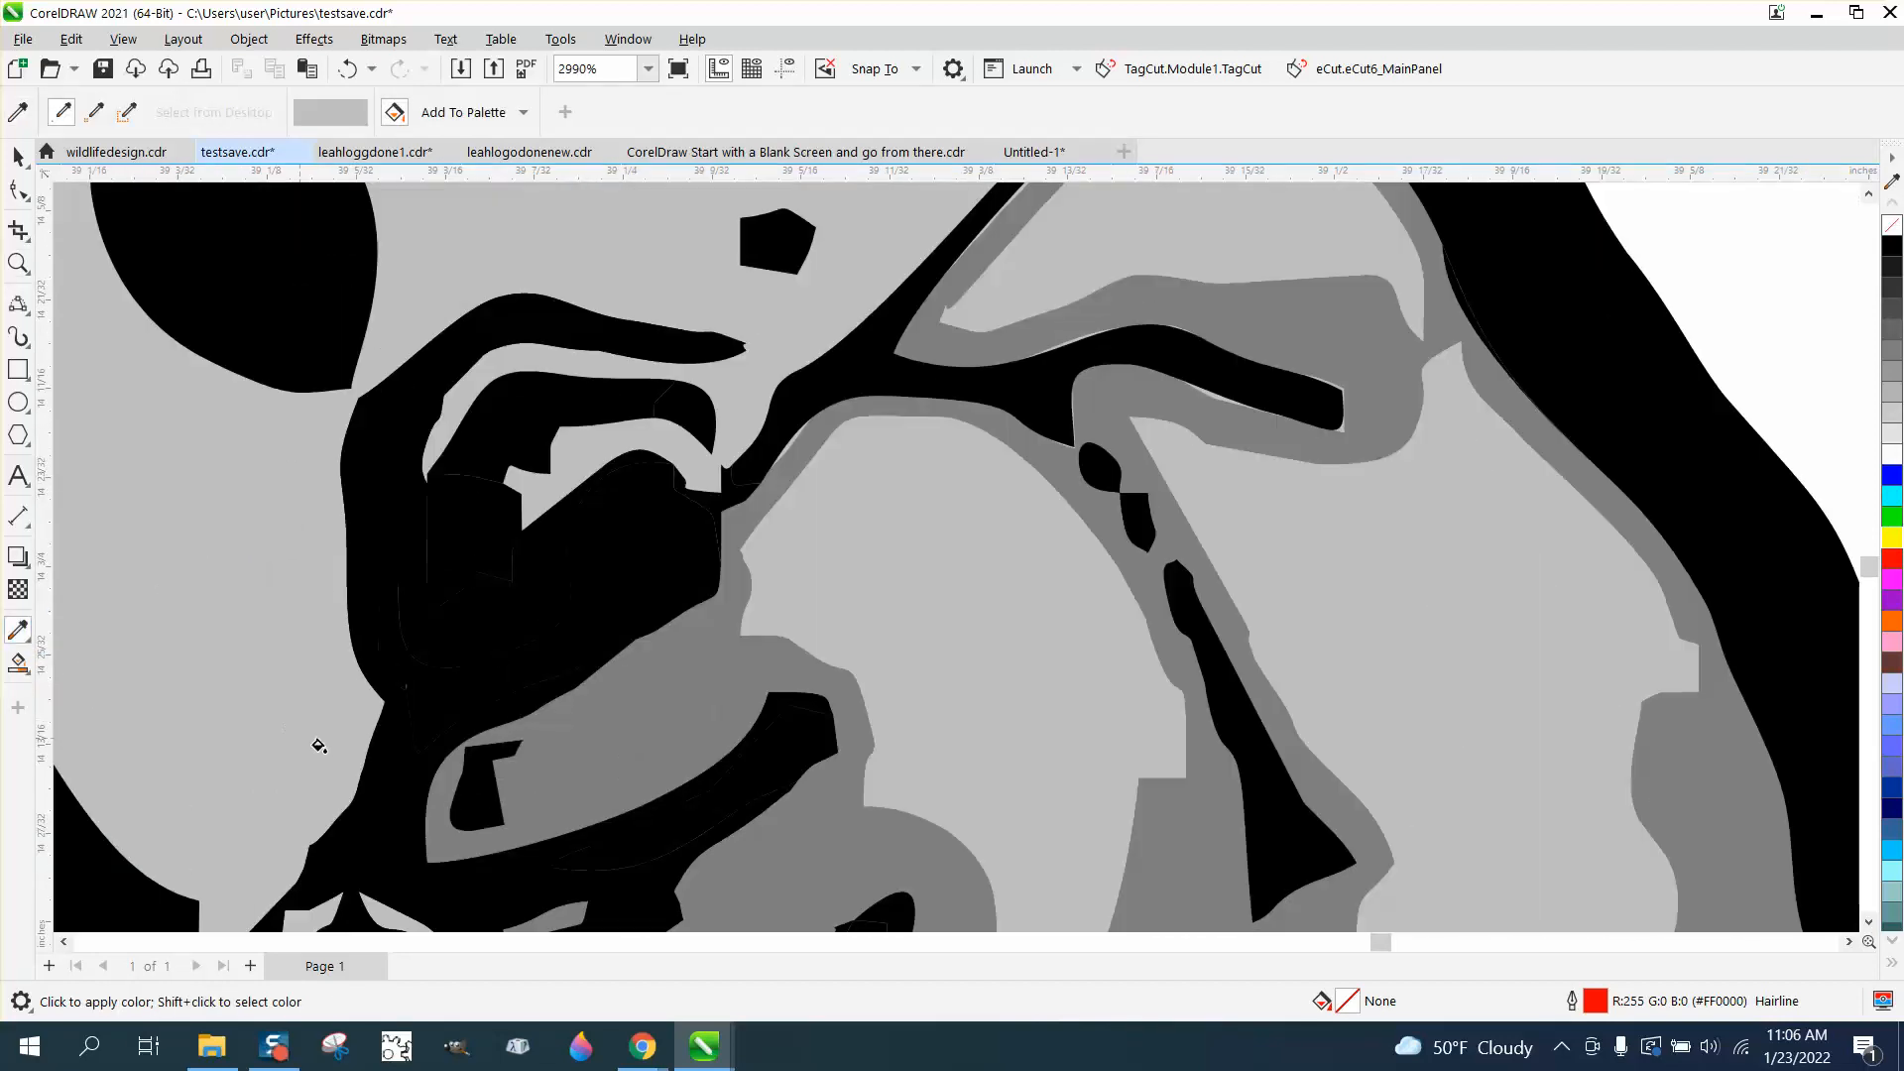
scroll(963, 815, "down", 1)
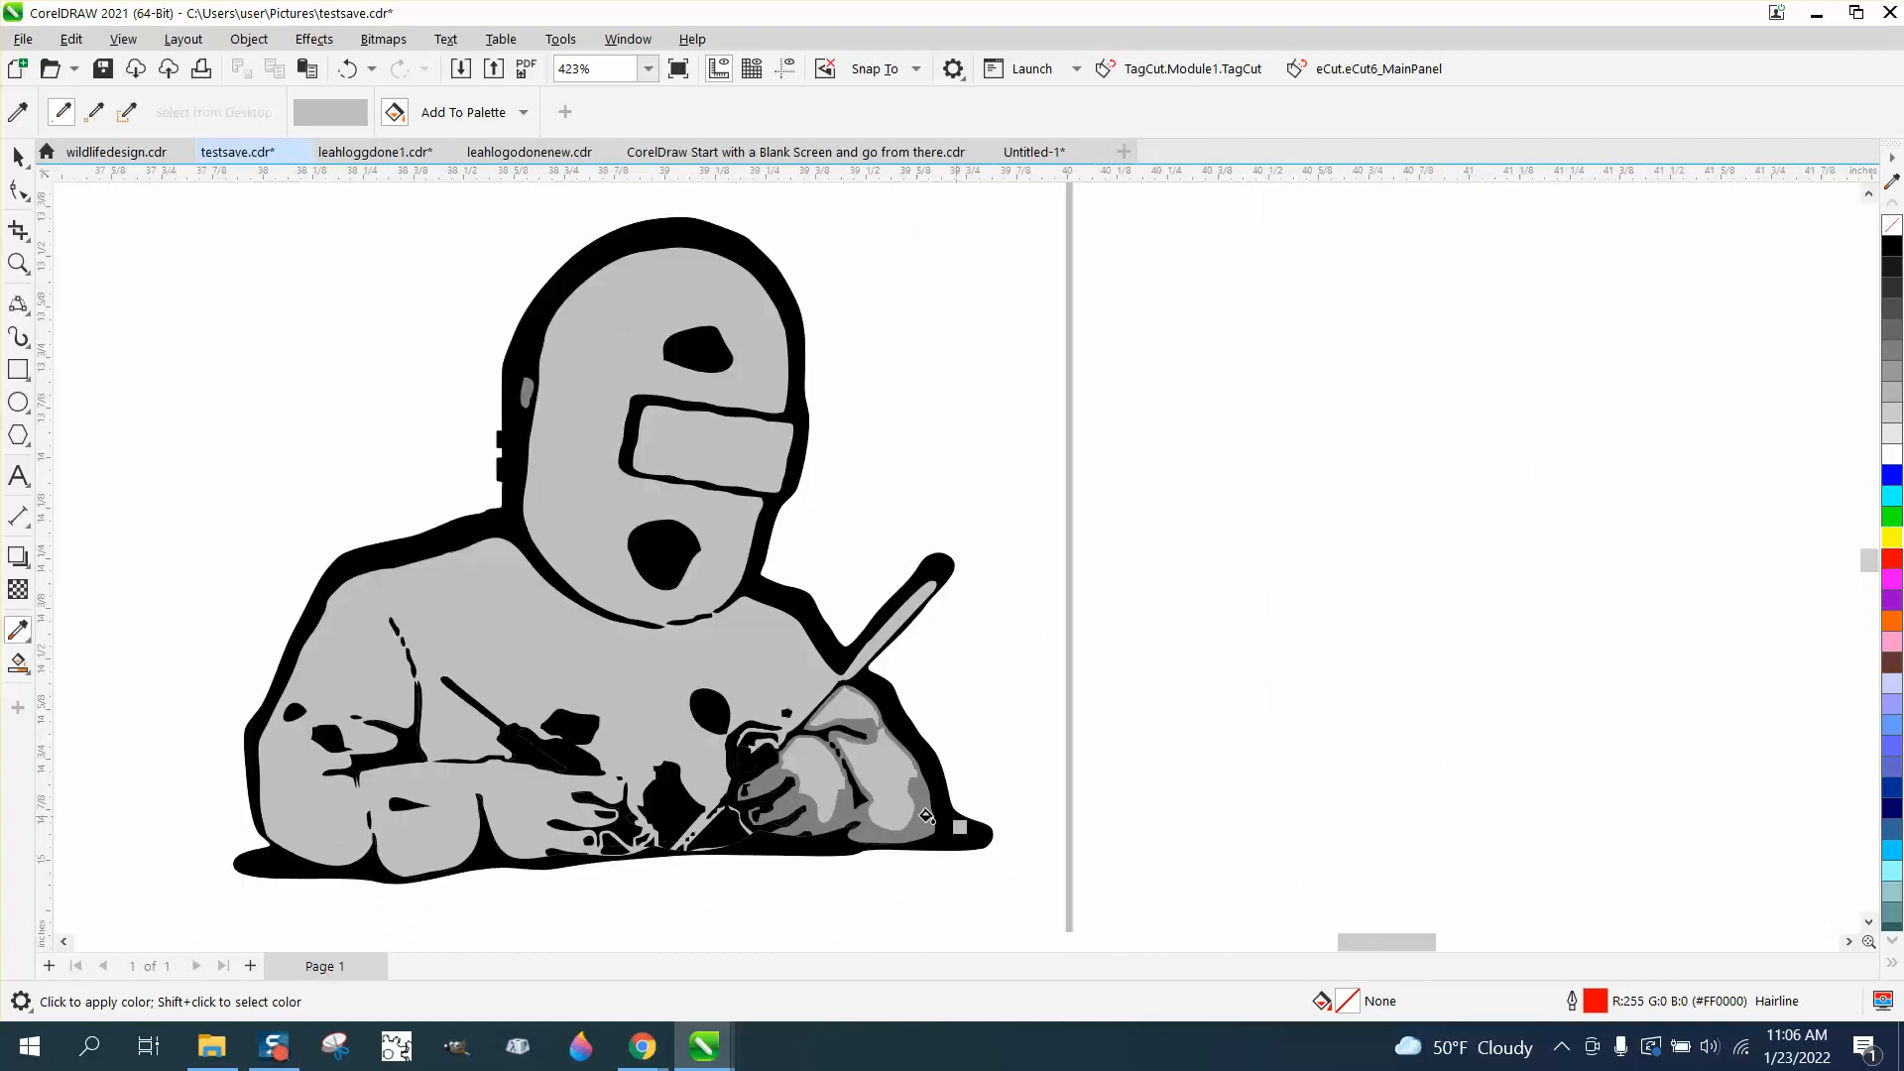
left_click(346, 69)
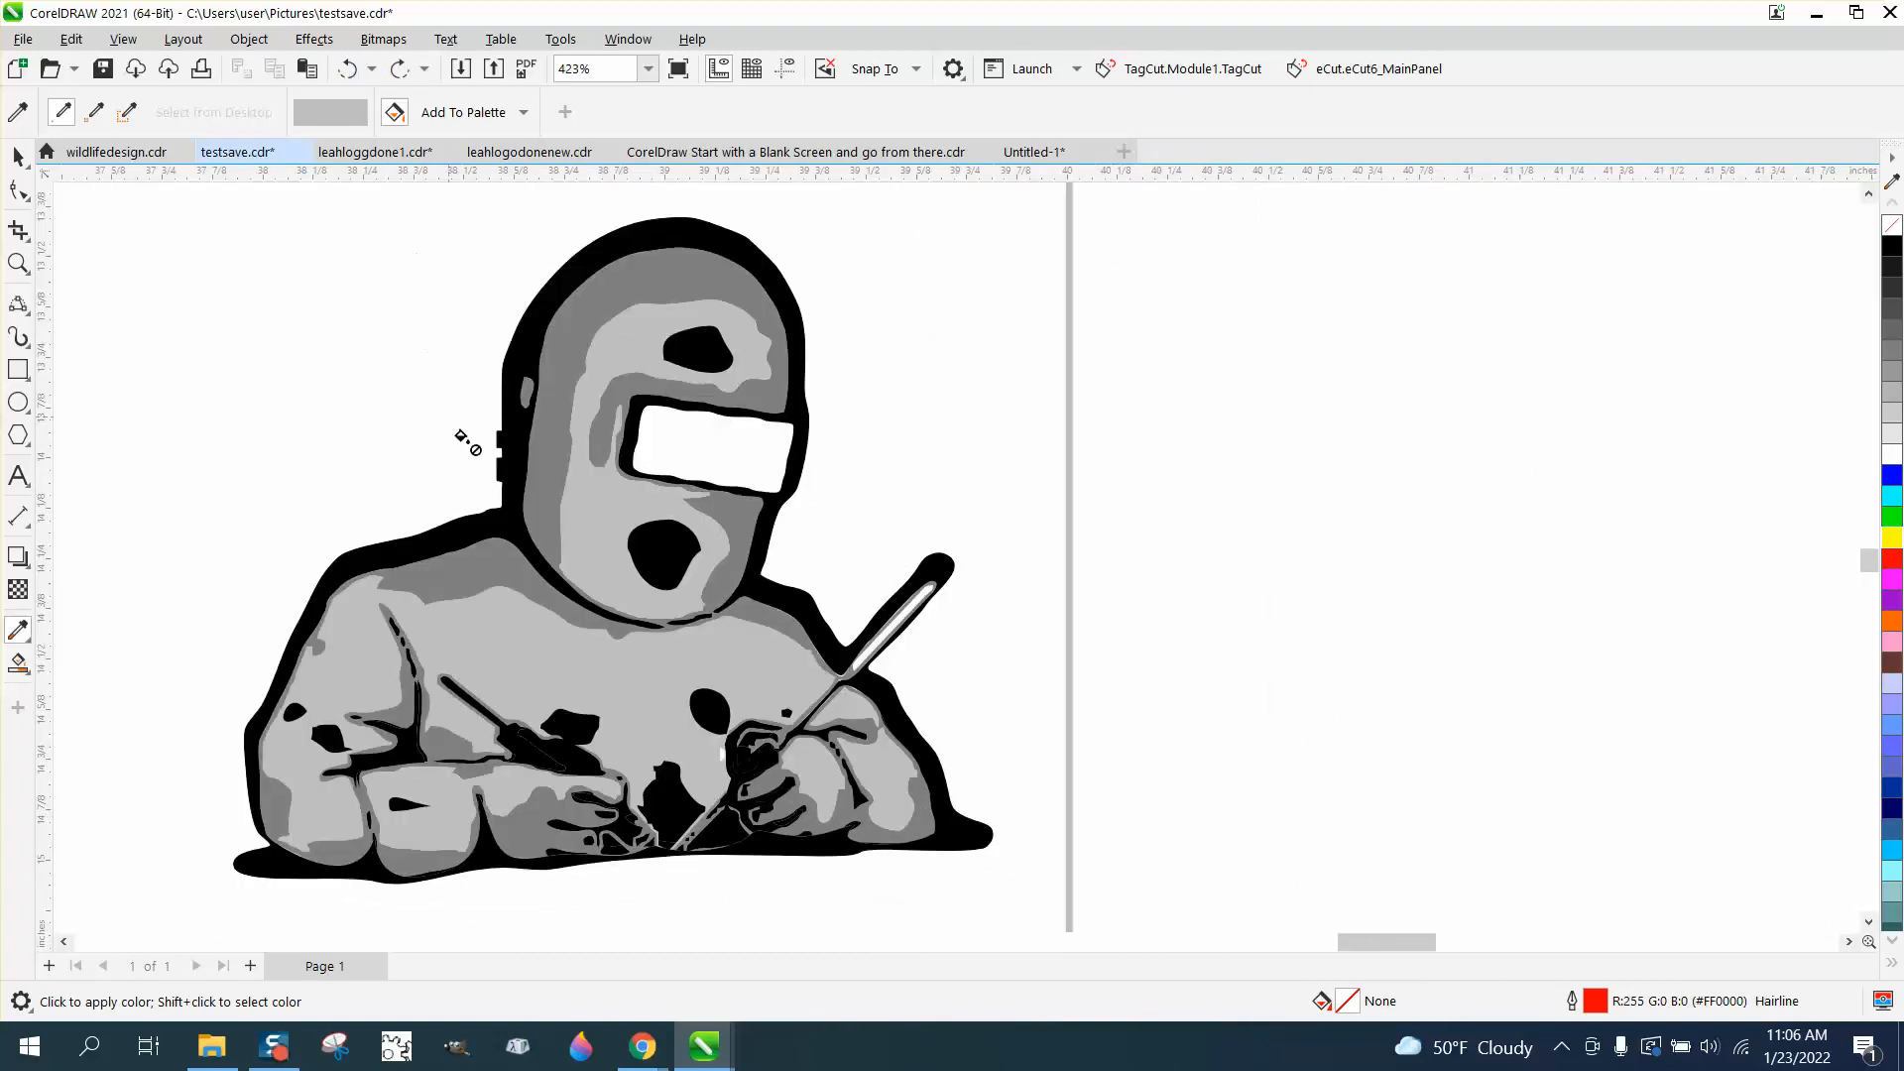
Set the Smart Fill colour to the chest's light grey #C0C0C0 and fill the white gap beside the rod-holding glove.
left_click(31, 677)
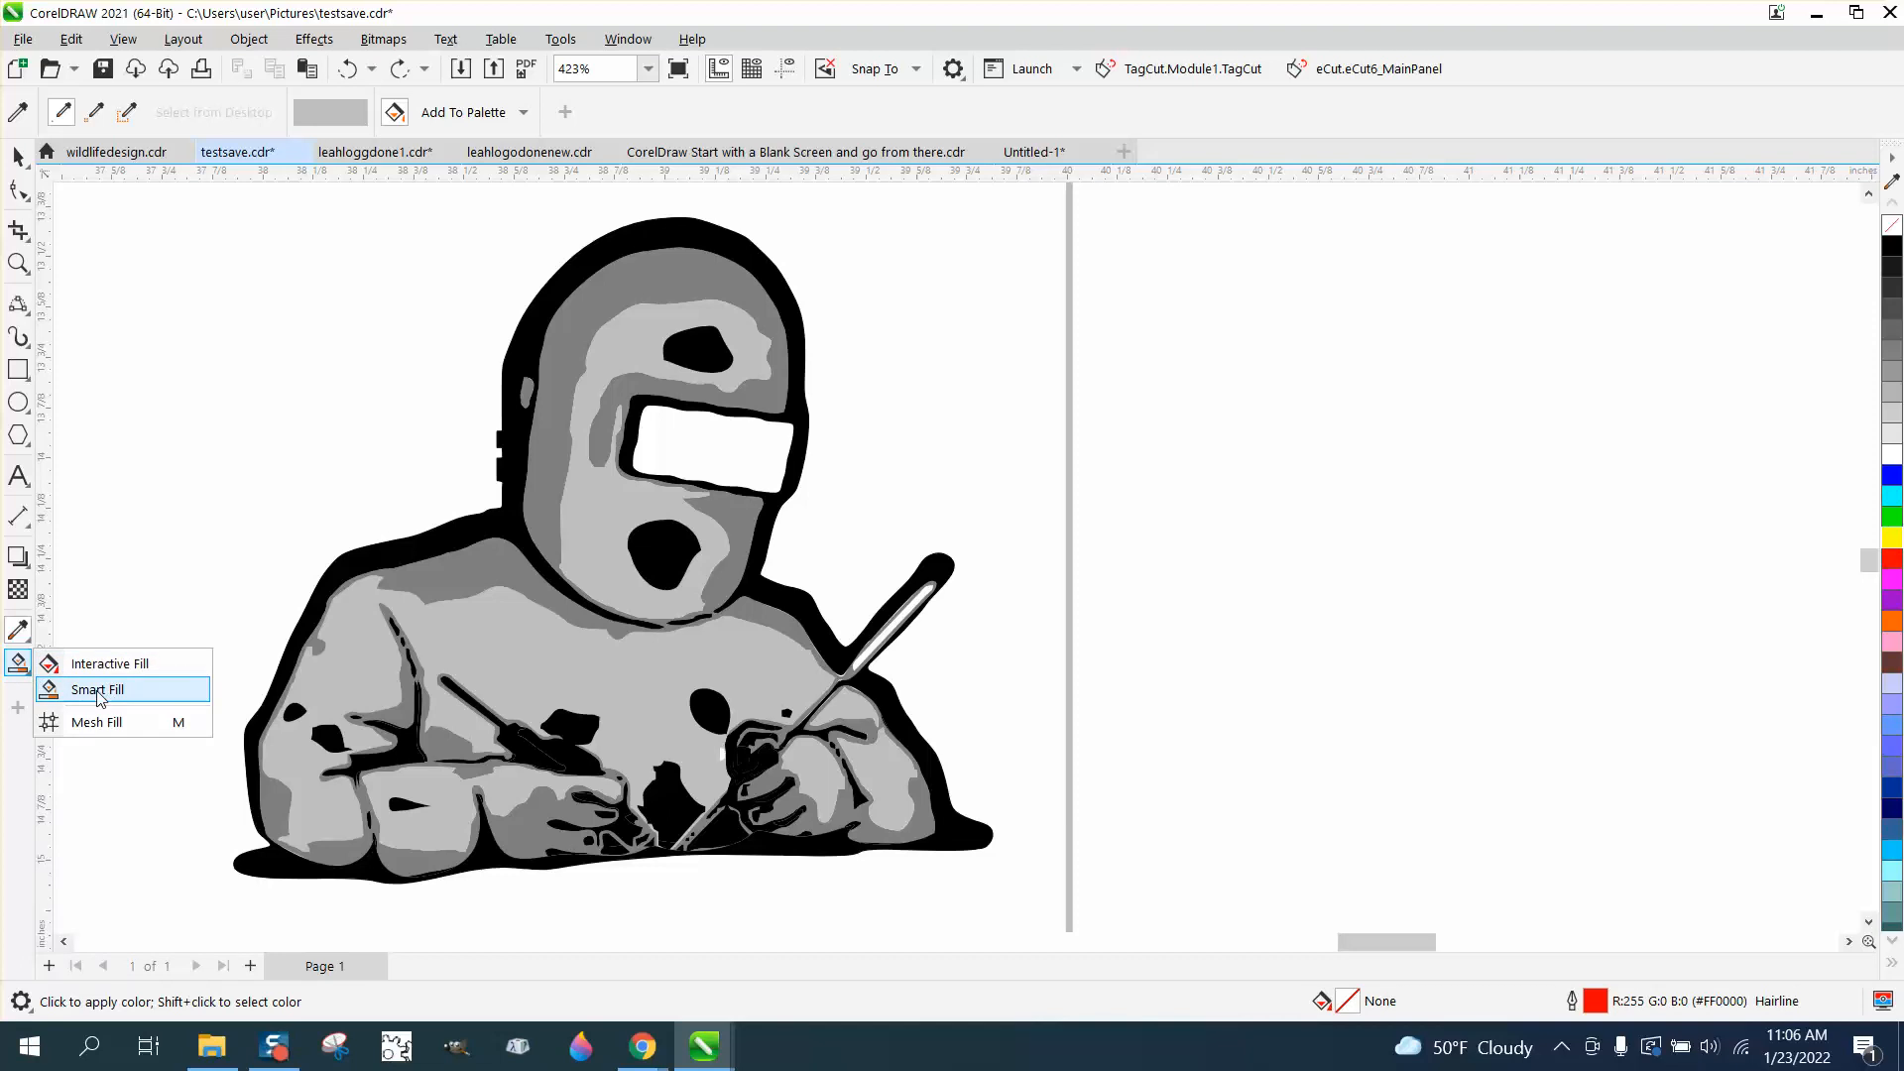
left_click(97, 691)
left_click(267, 112)
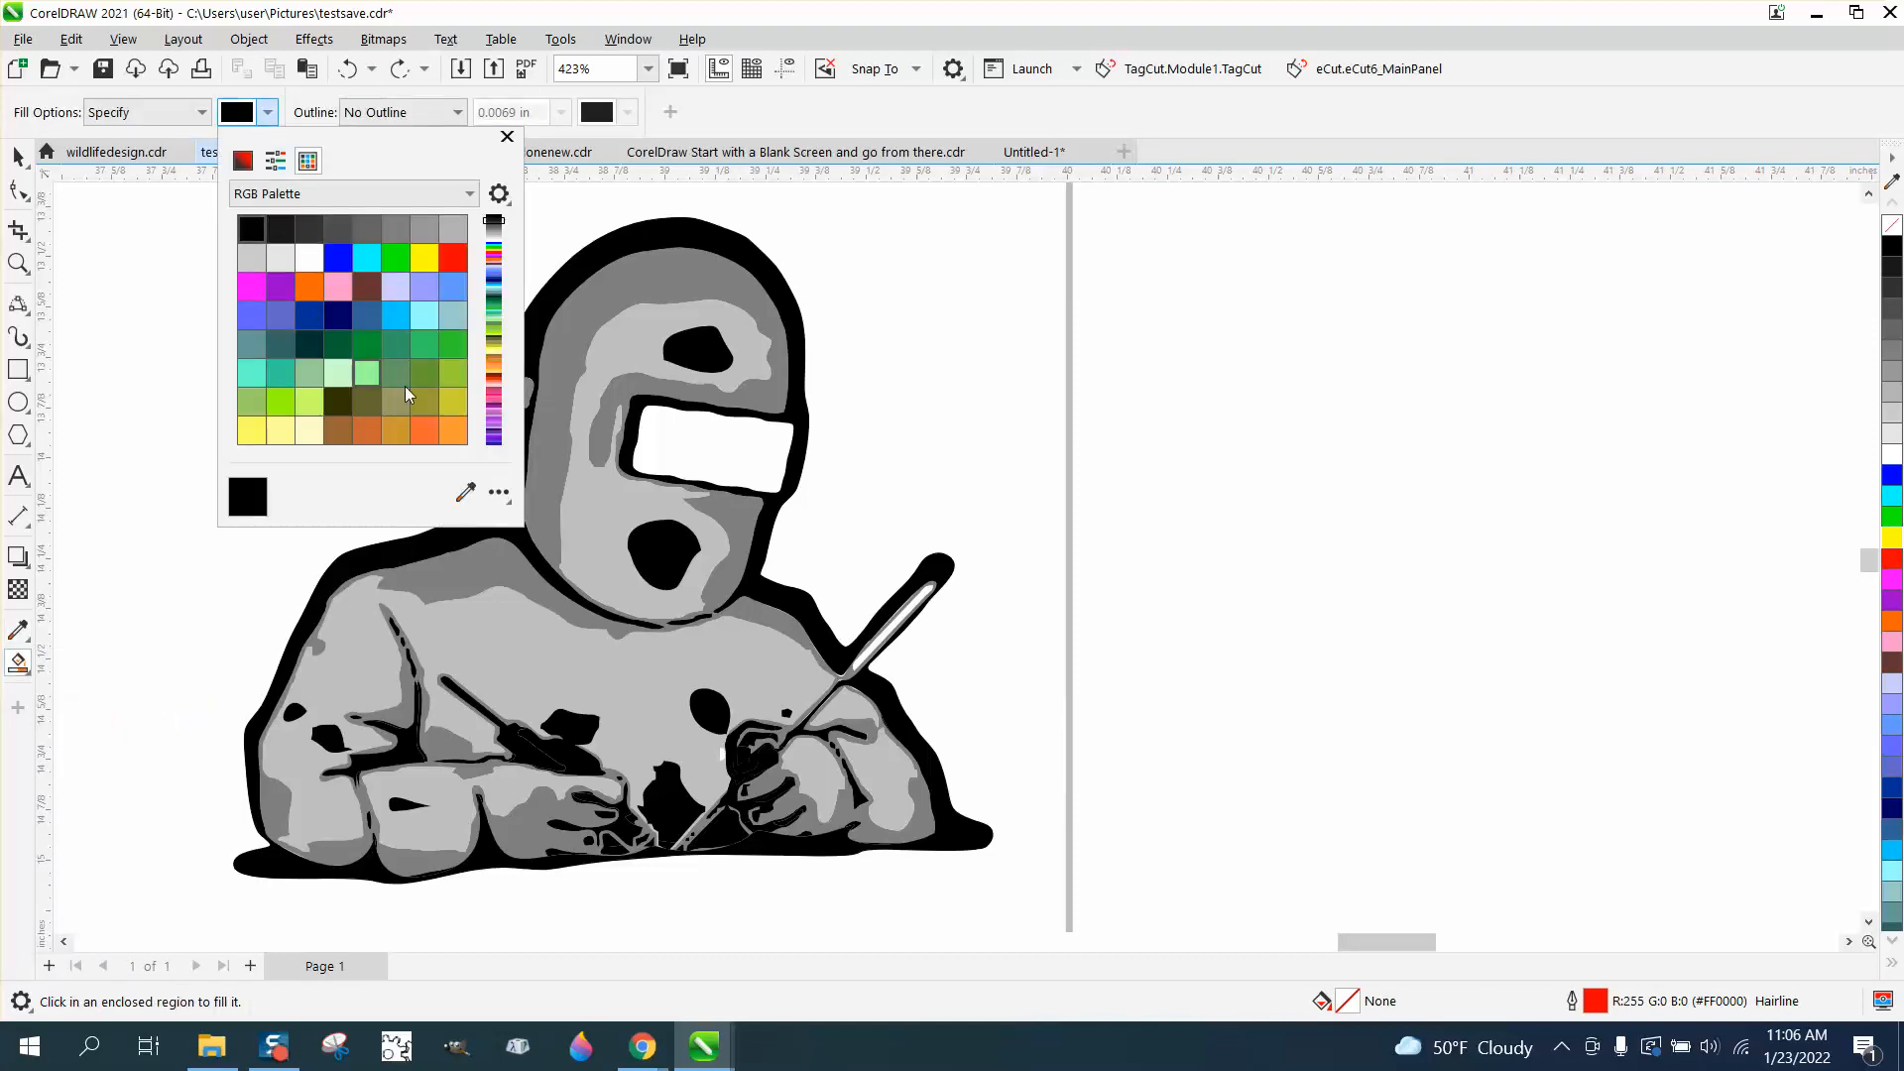
left_click(465, 491)
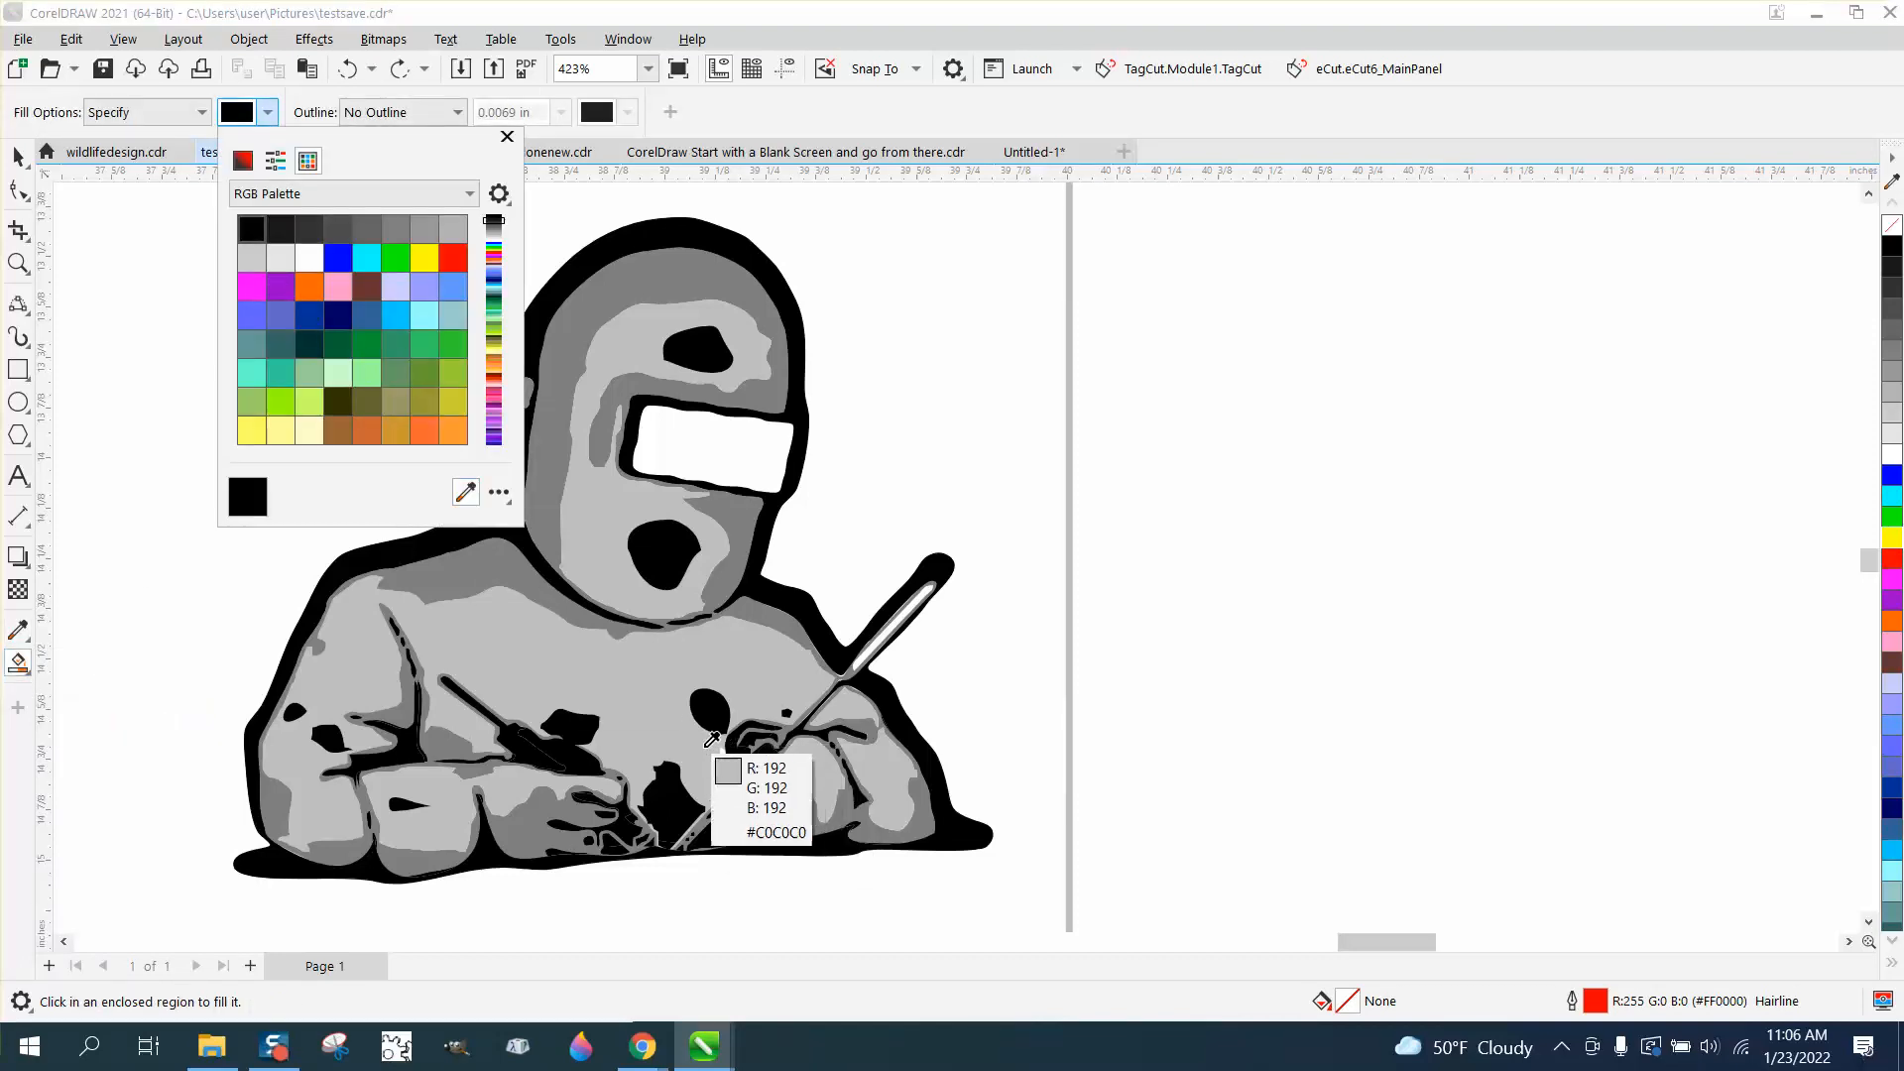
left_click(725, 760)
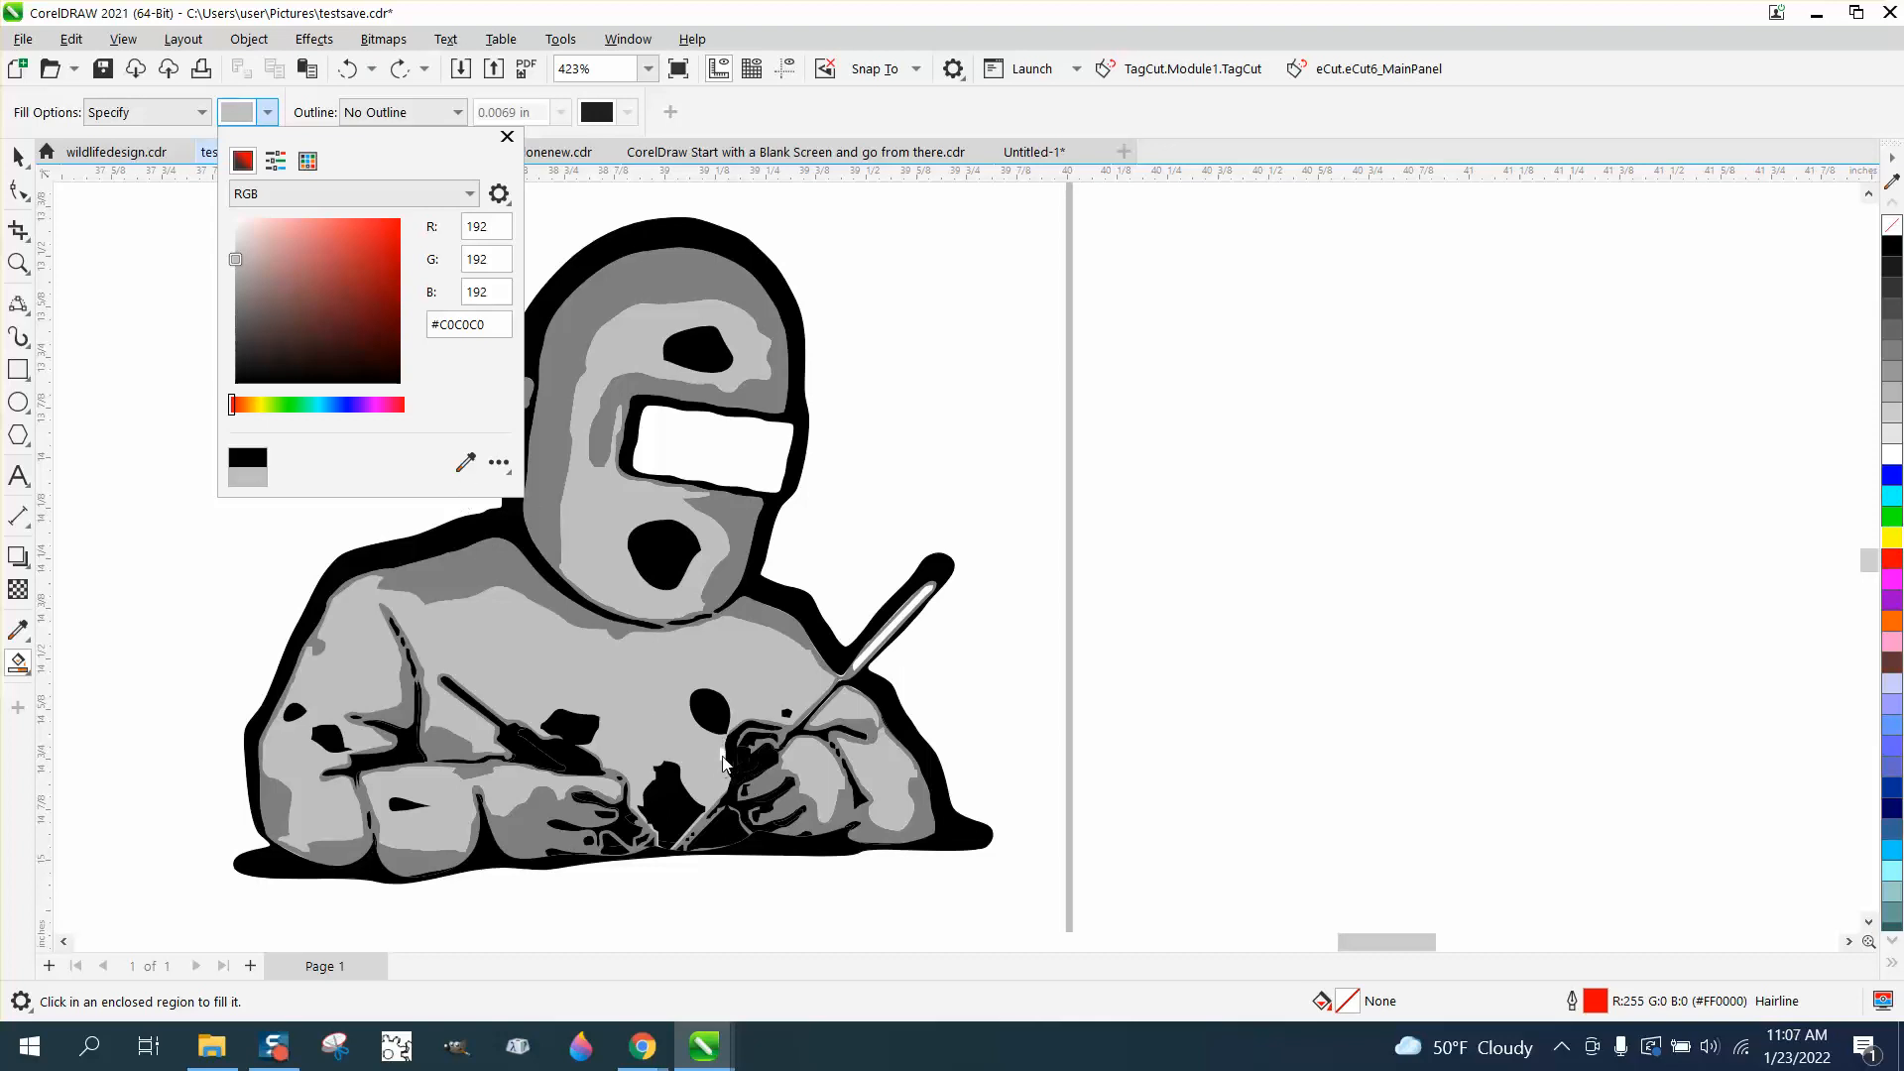
left_click(723, 758)
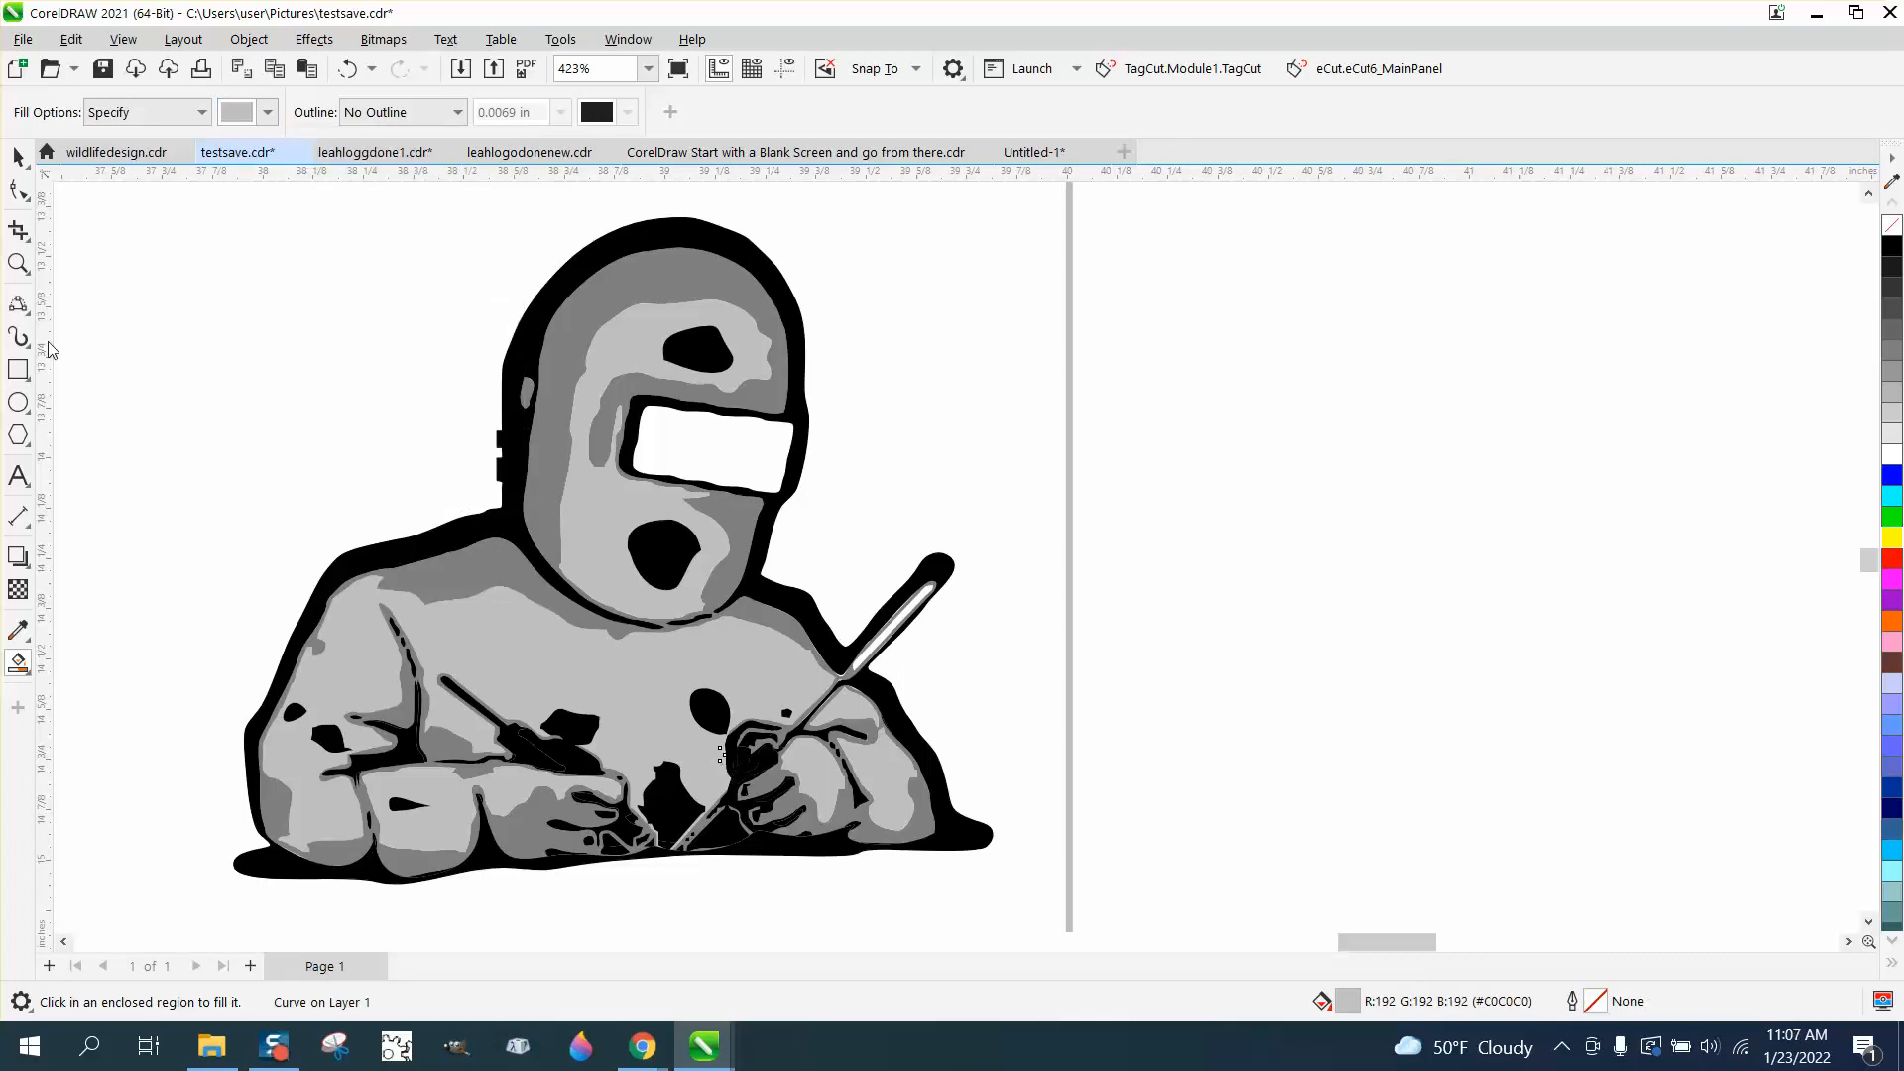
Move the 50% black sleeve curve's edge nodes outward beneath the black rod line to close the white slivers beside it.
left_click(18, 264)
left_click_drag(634, 650, 932, 827)
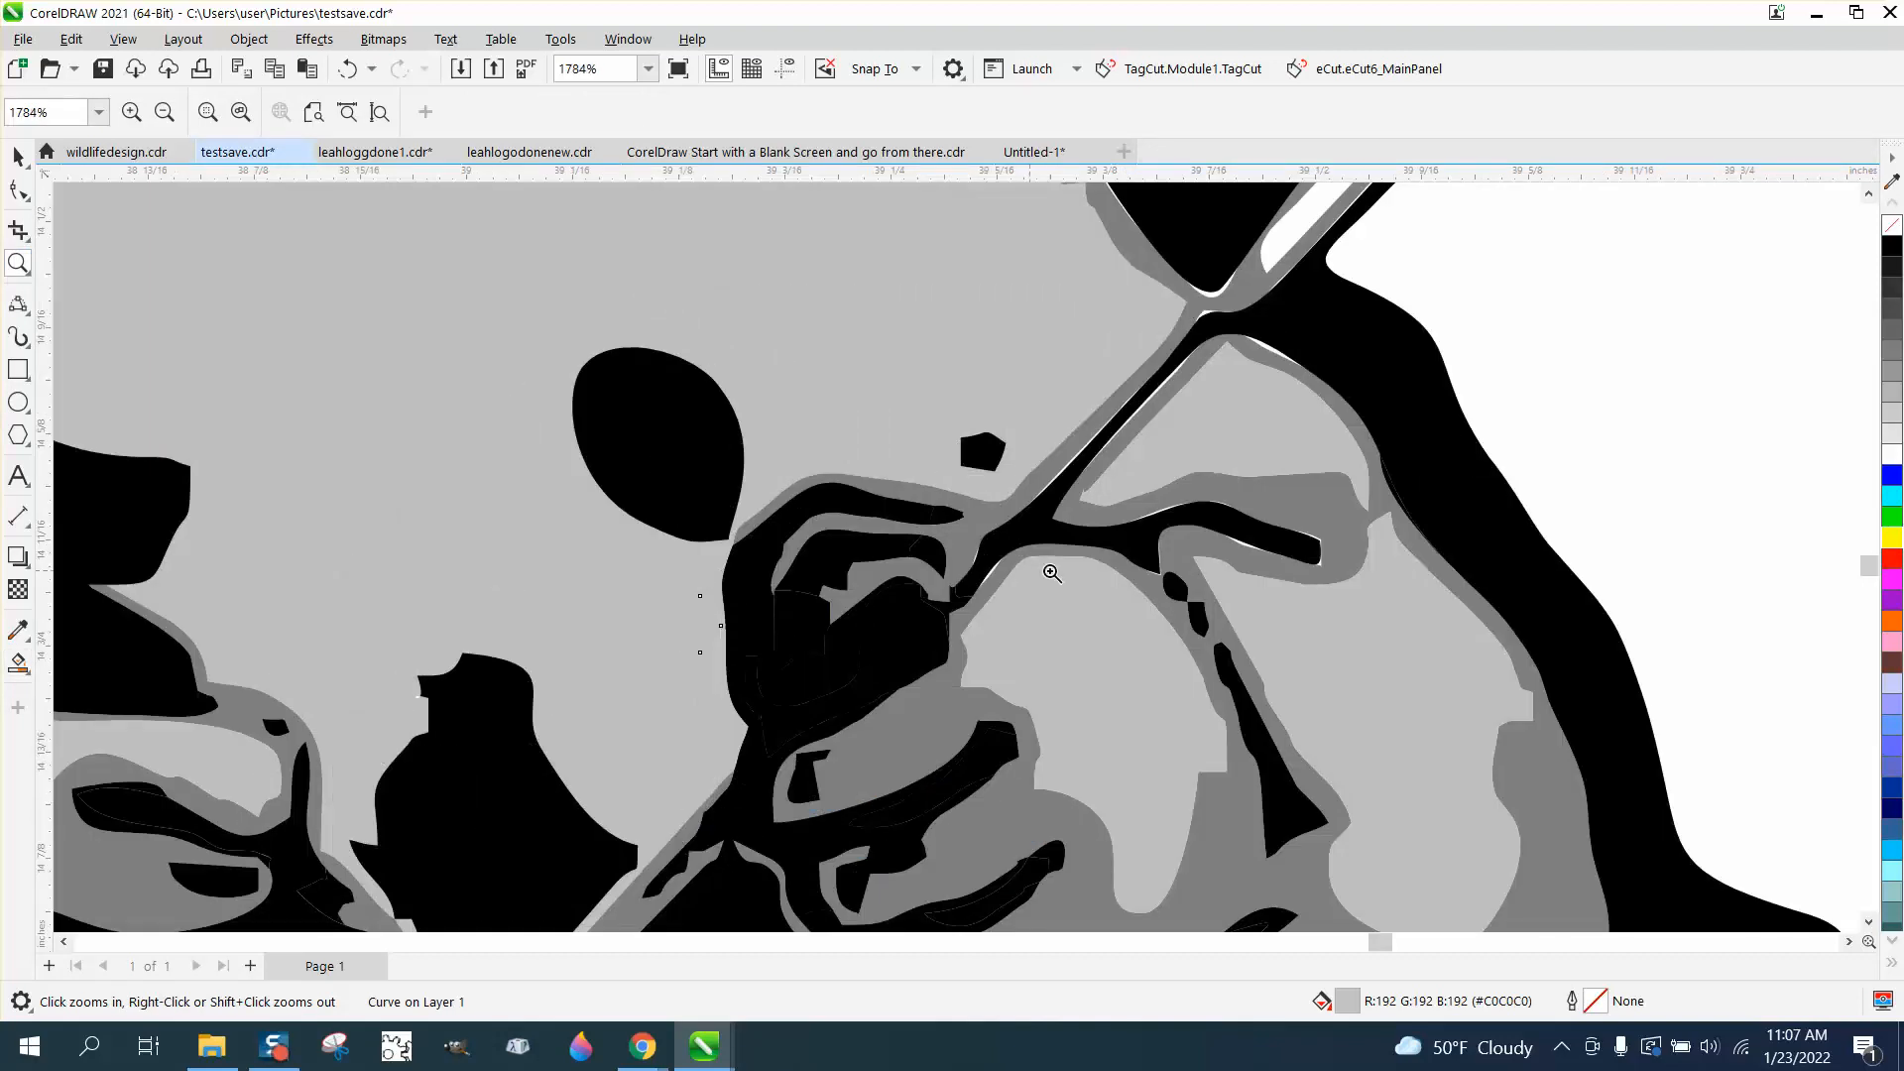
scroll(983, 537, "down", 2)
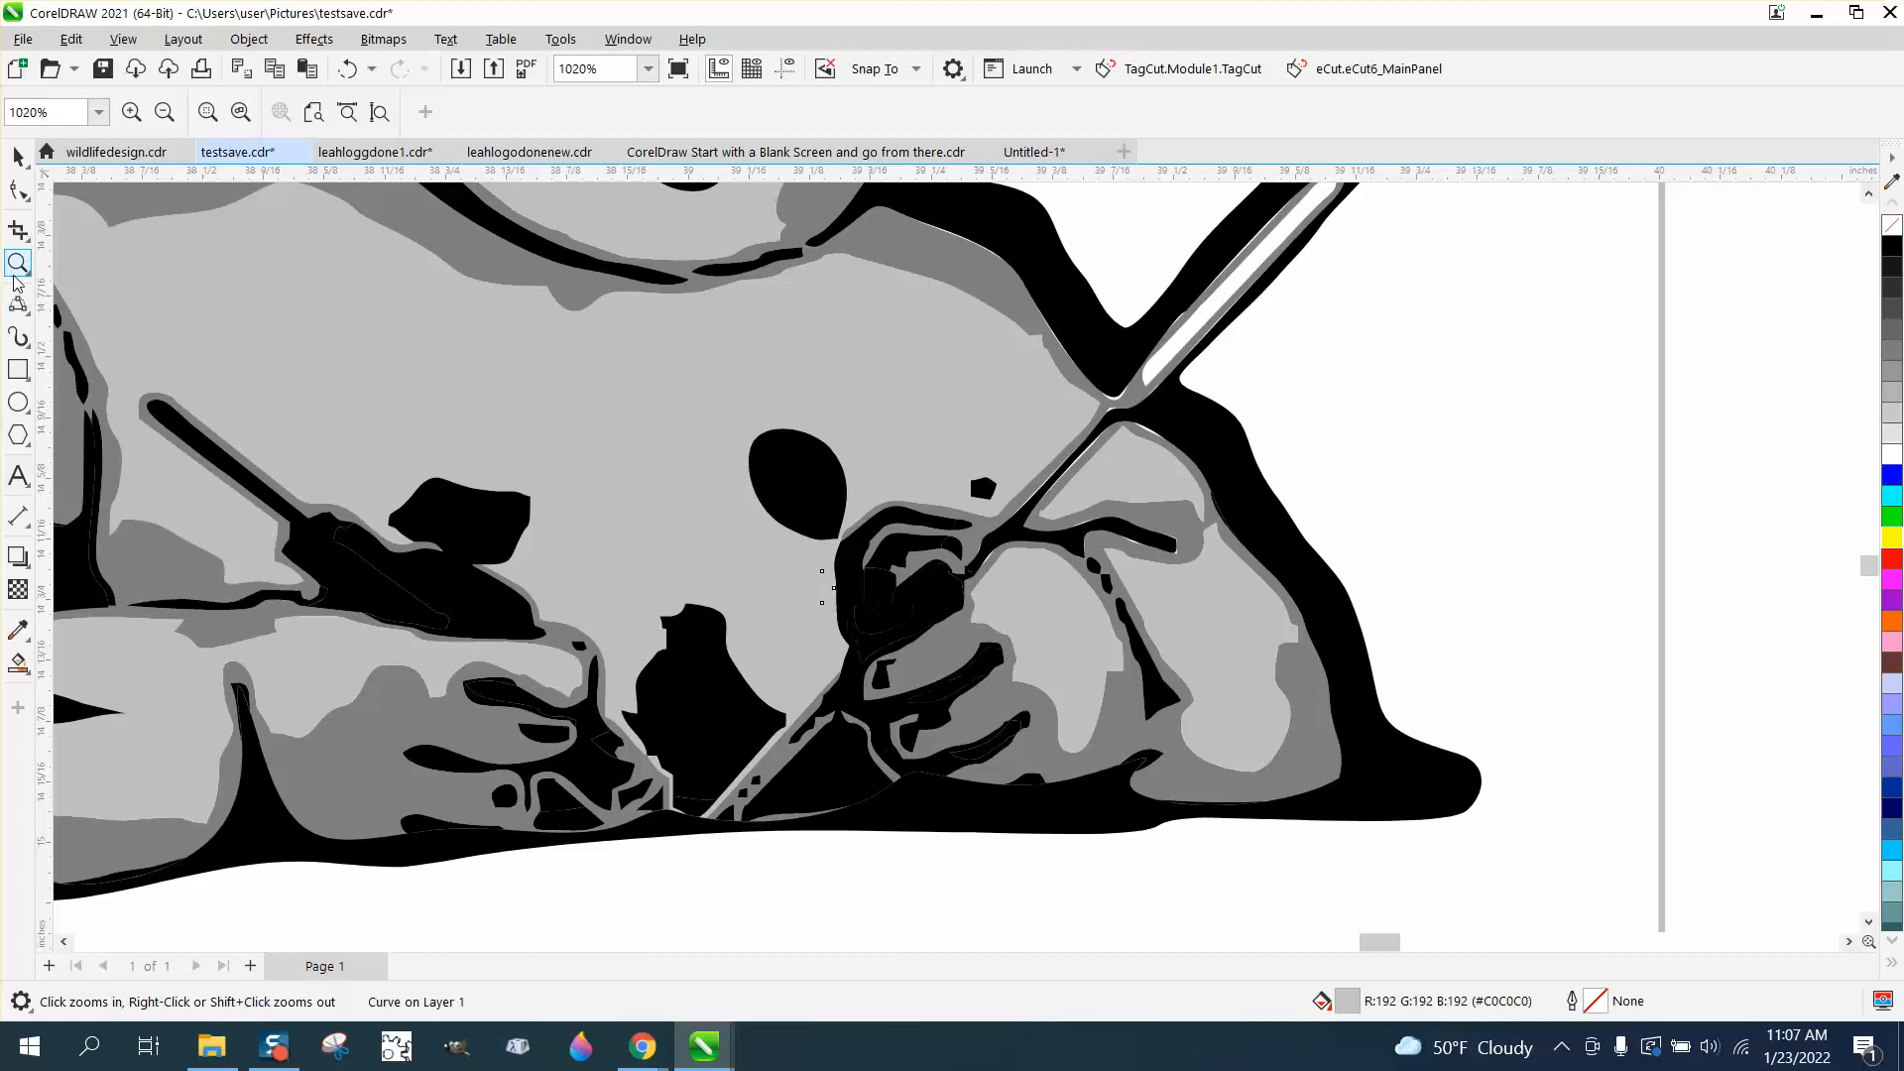
left_click_drag(1083, 396, 1292, 601)
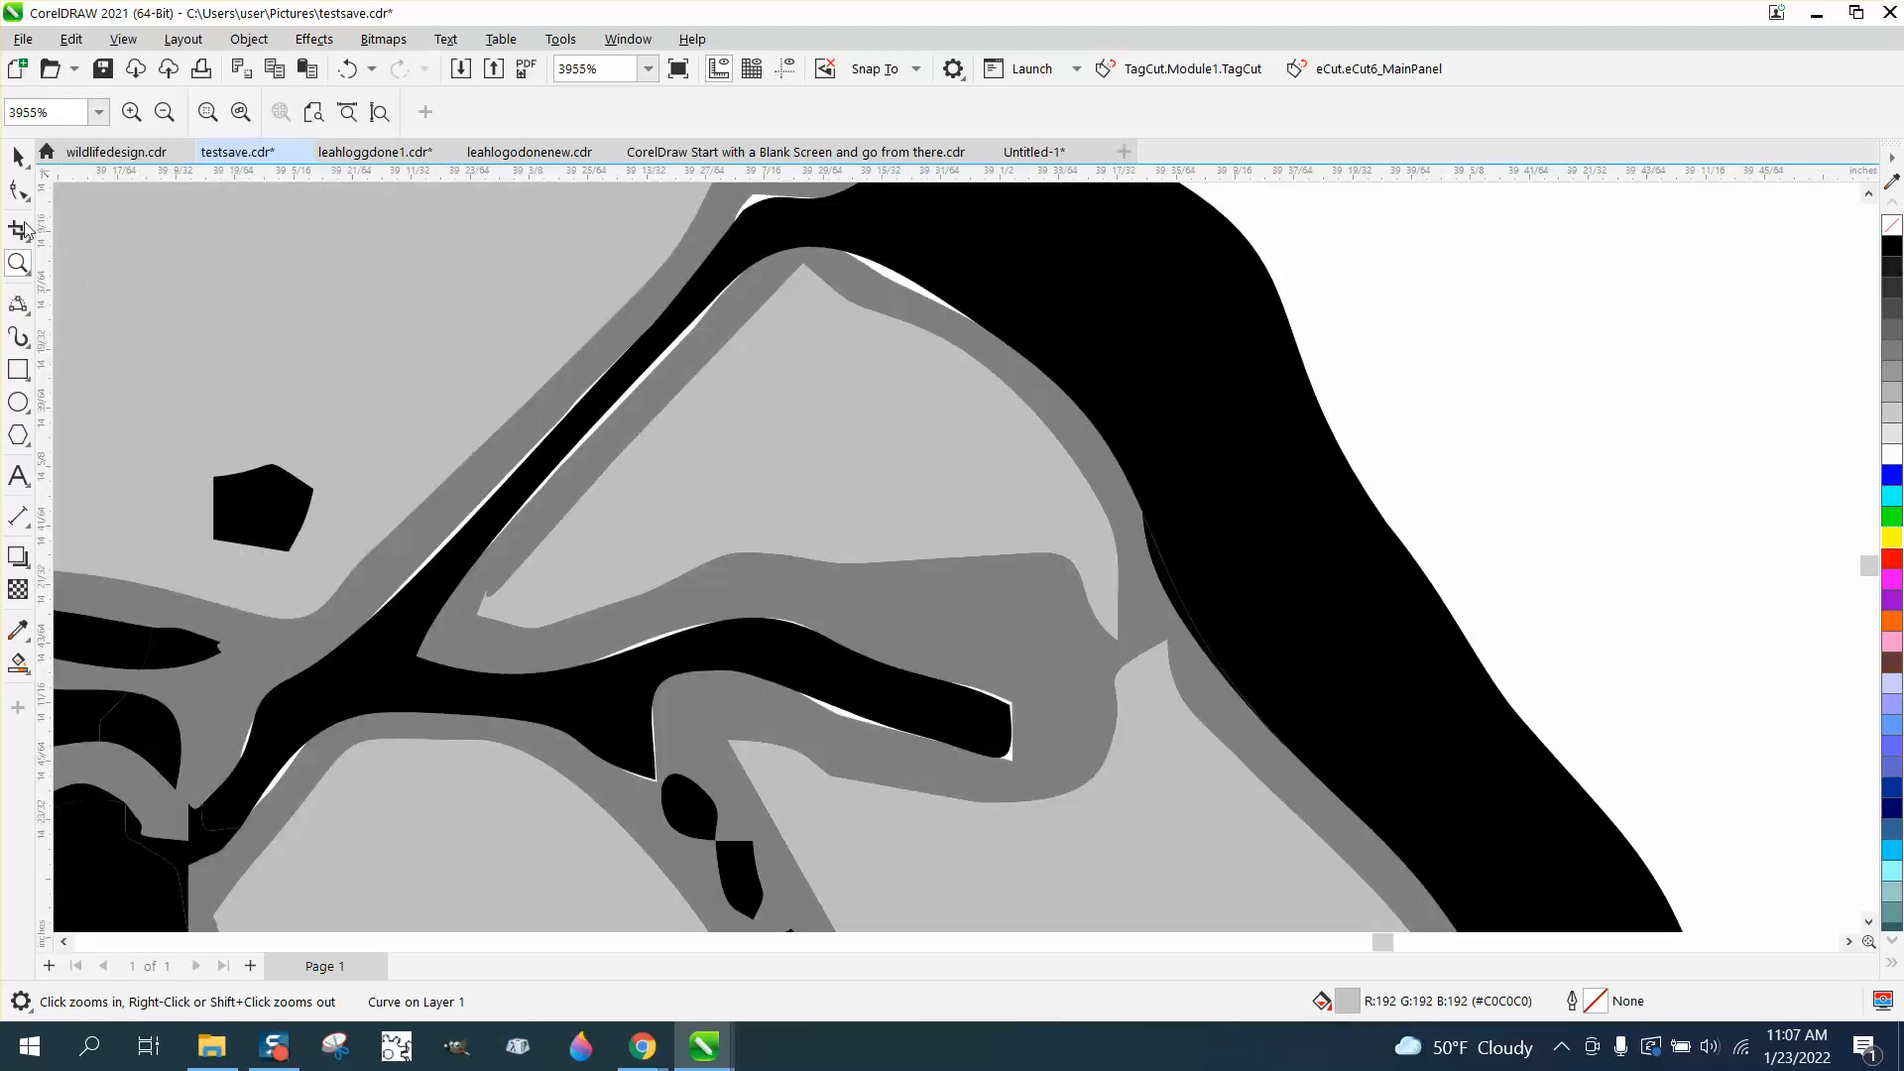
left_click(18, 190)
left_click(698, 330)
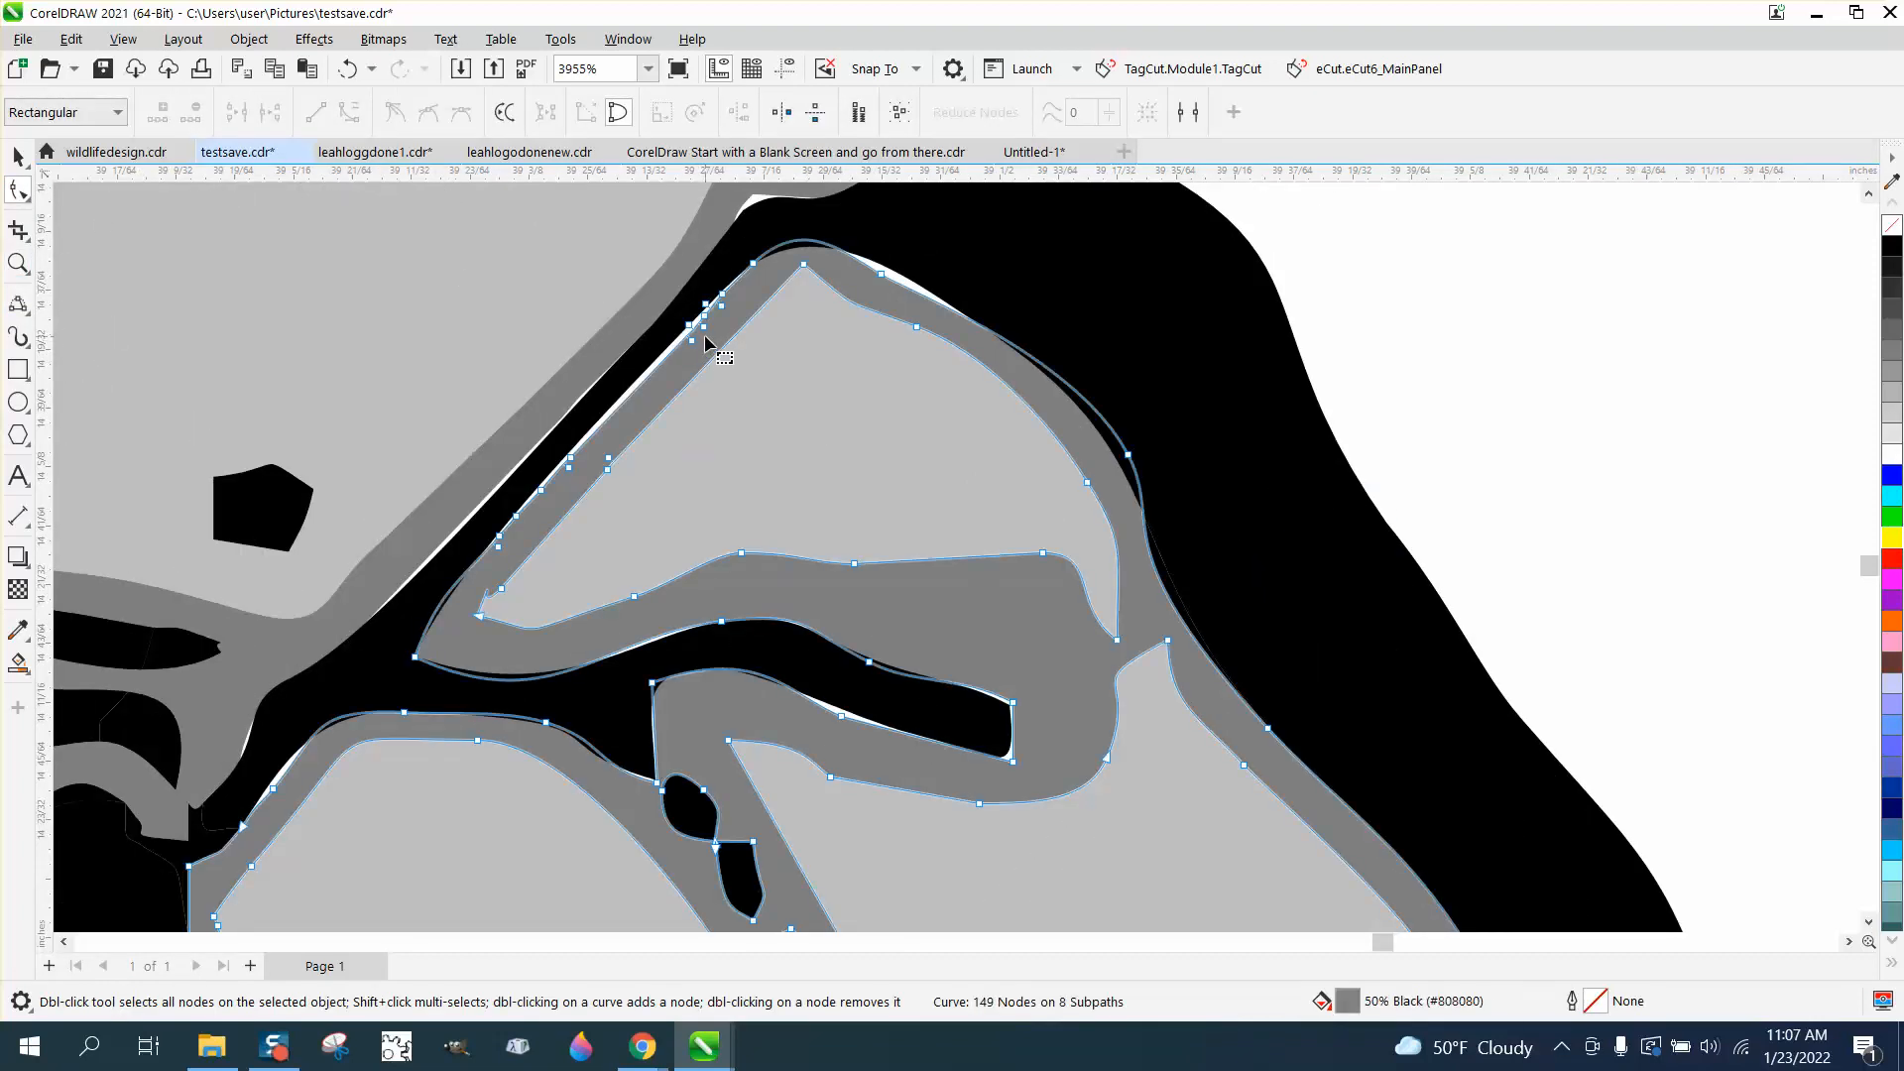
left_click_drag(755, 265, 742, 254)
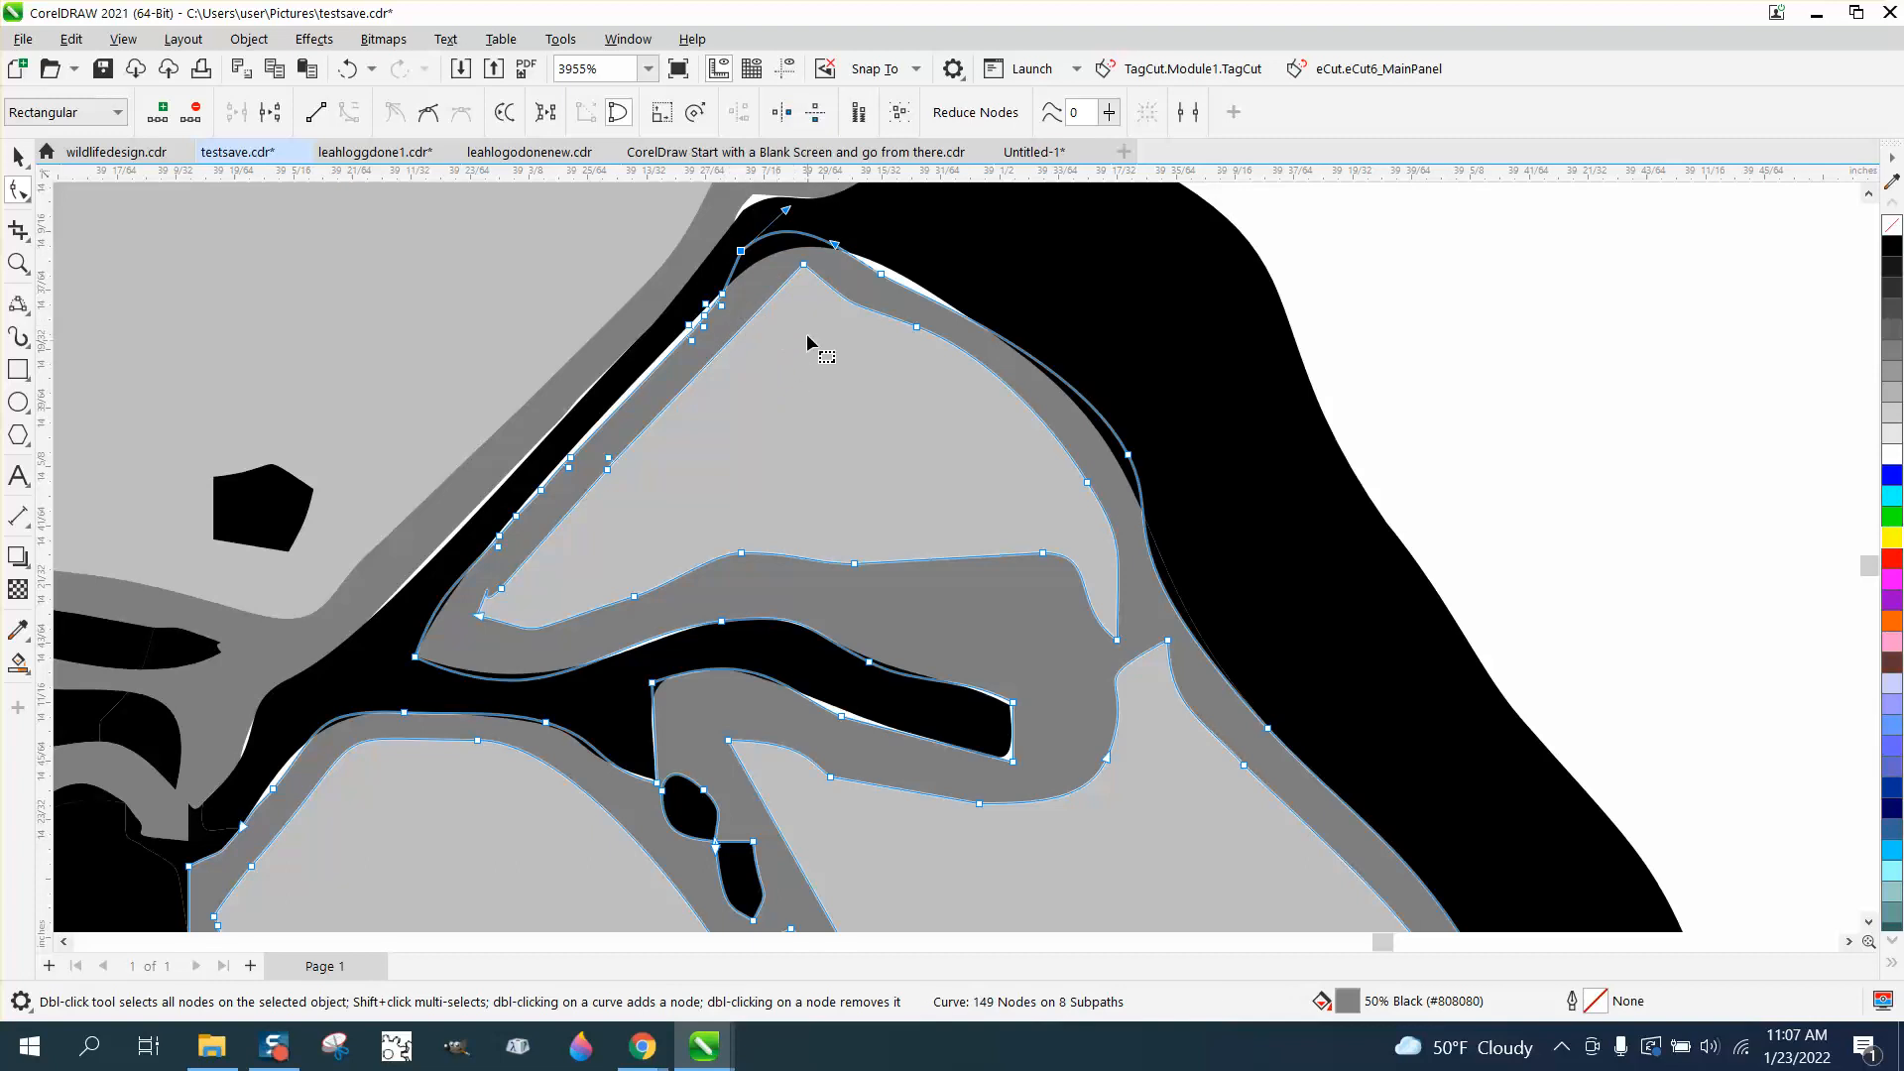
left_click_drag(810, 324, 708, 301)
left_click_drag(700, 436, 517, 534)
left_click(568, 457)
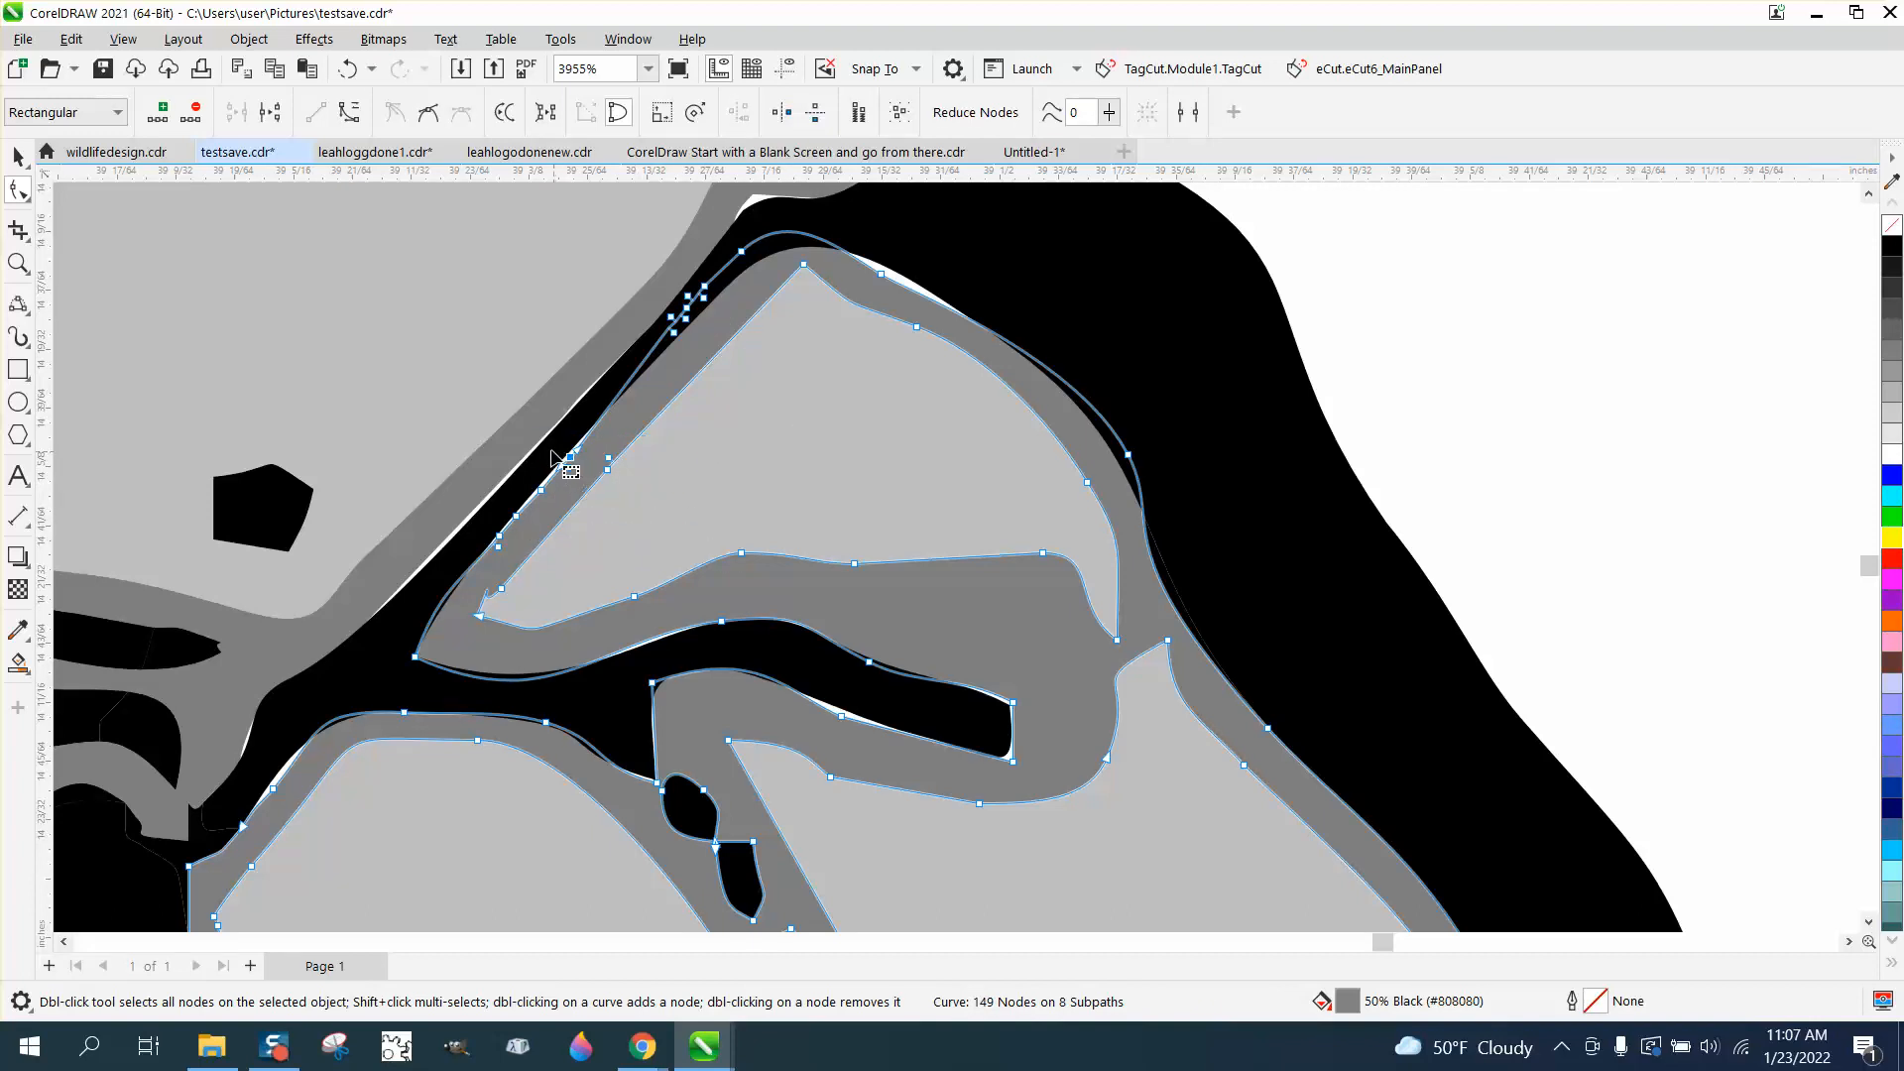
Reshape the black outline curve along both edges of the rod and around the end of the sleeve fold to cover the white slivers.
left_click(406, 640)
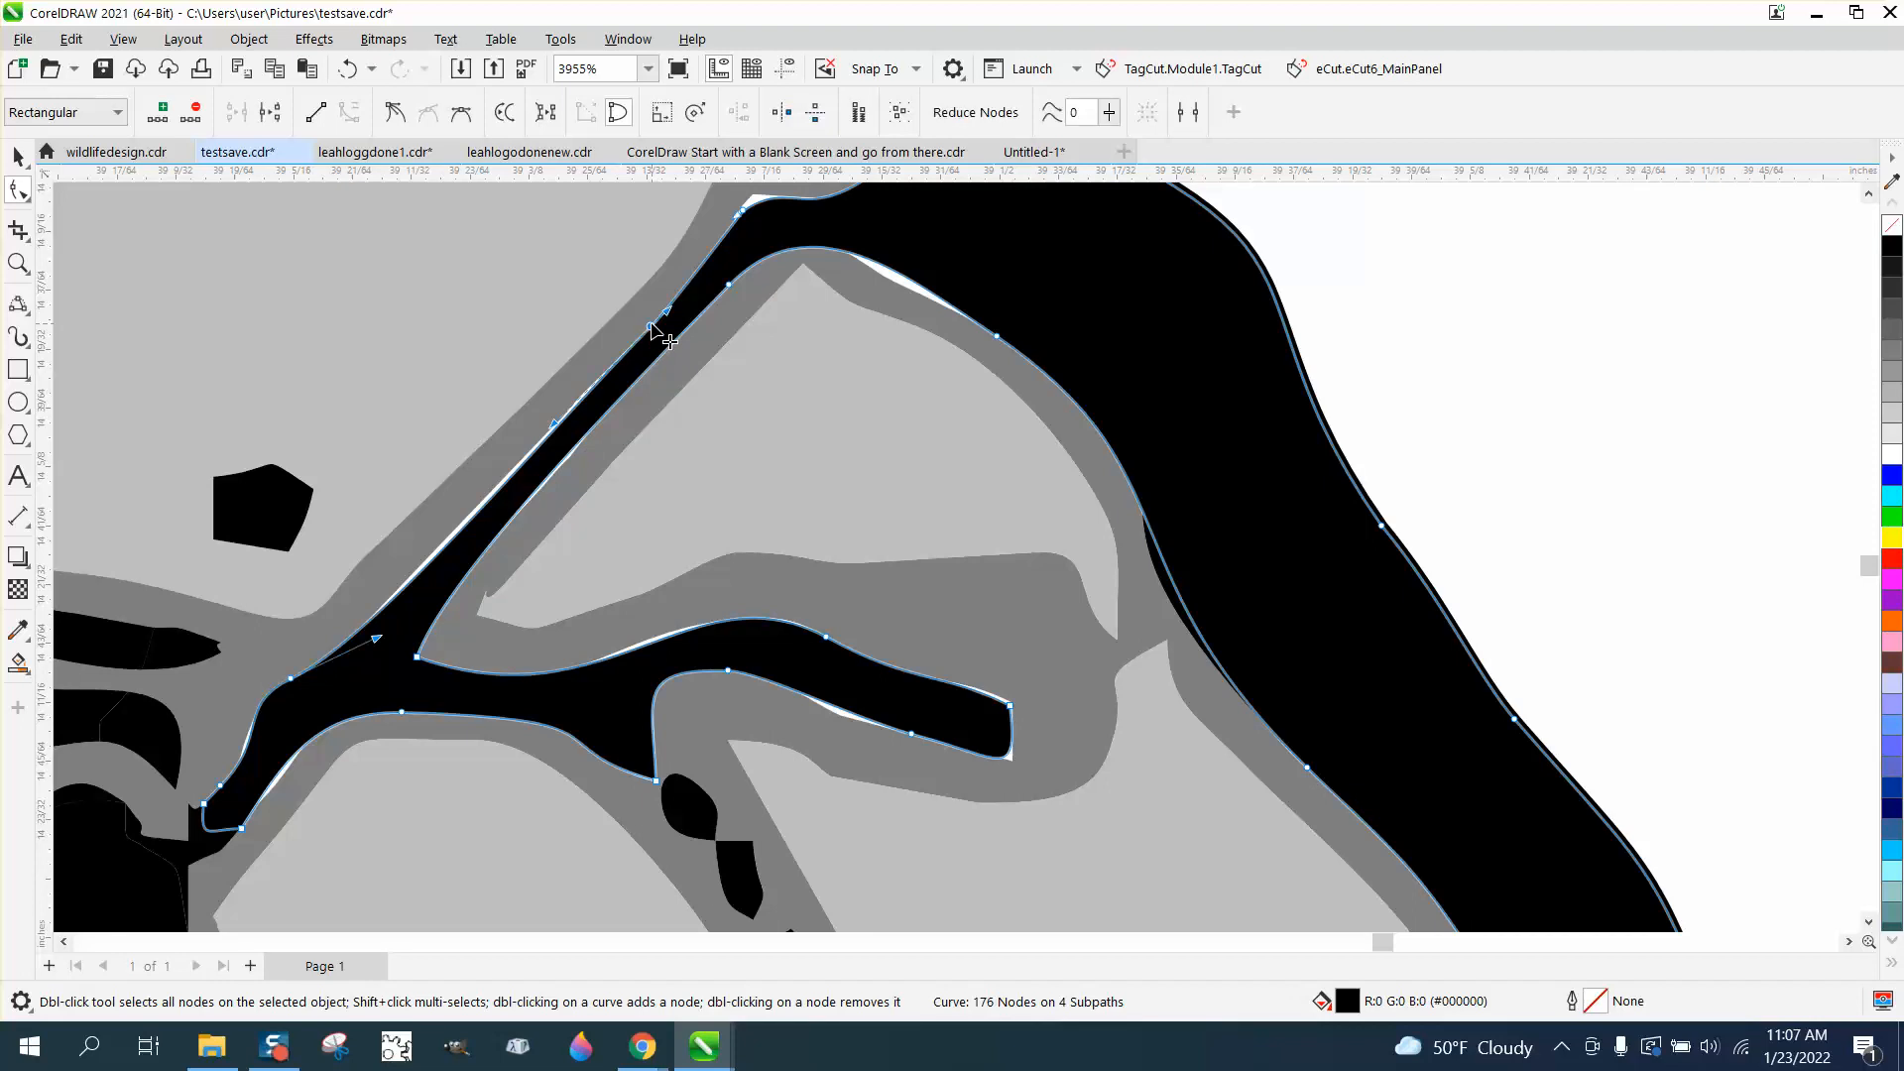
left_click_drag(651, 326, 635, 322)
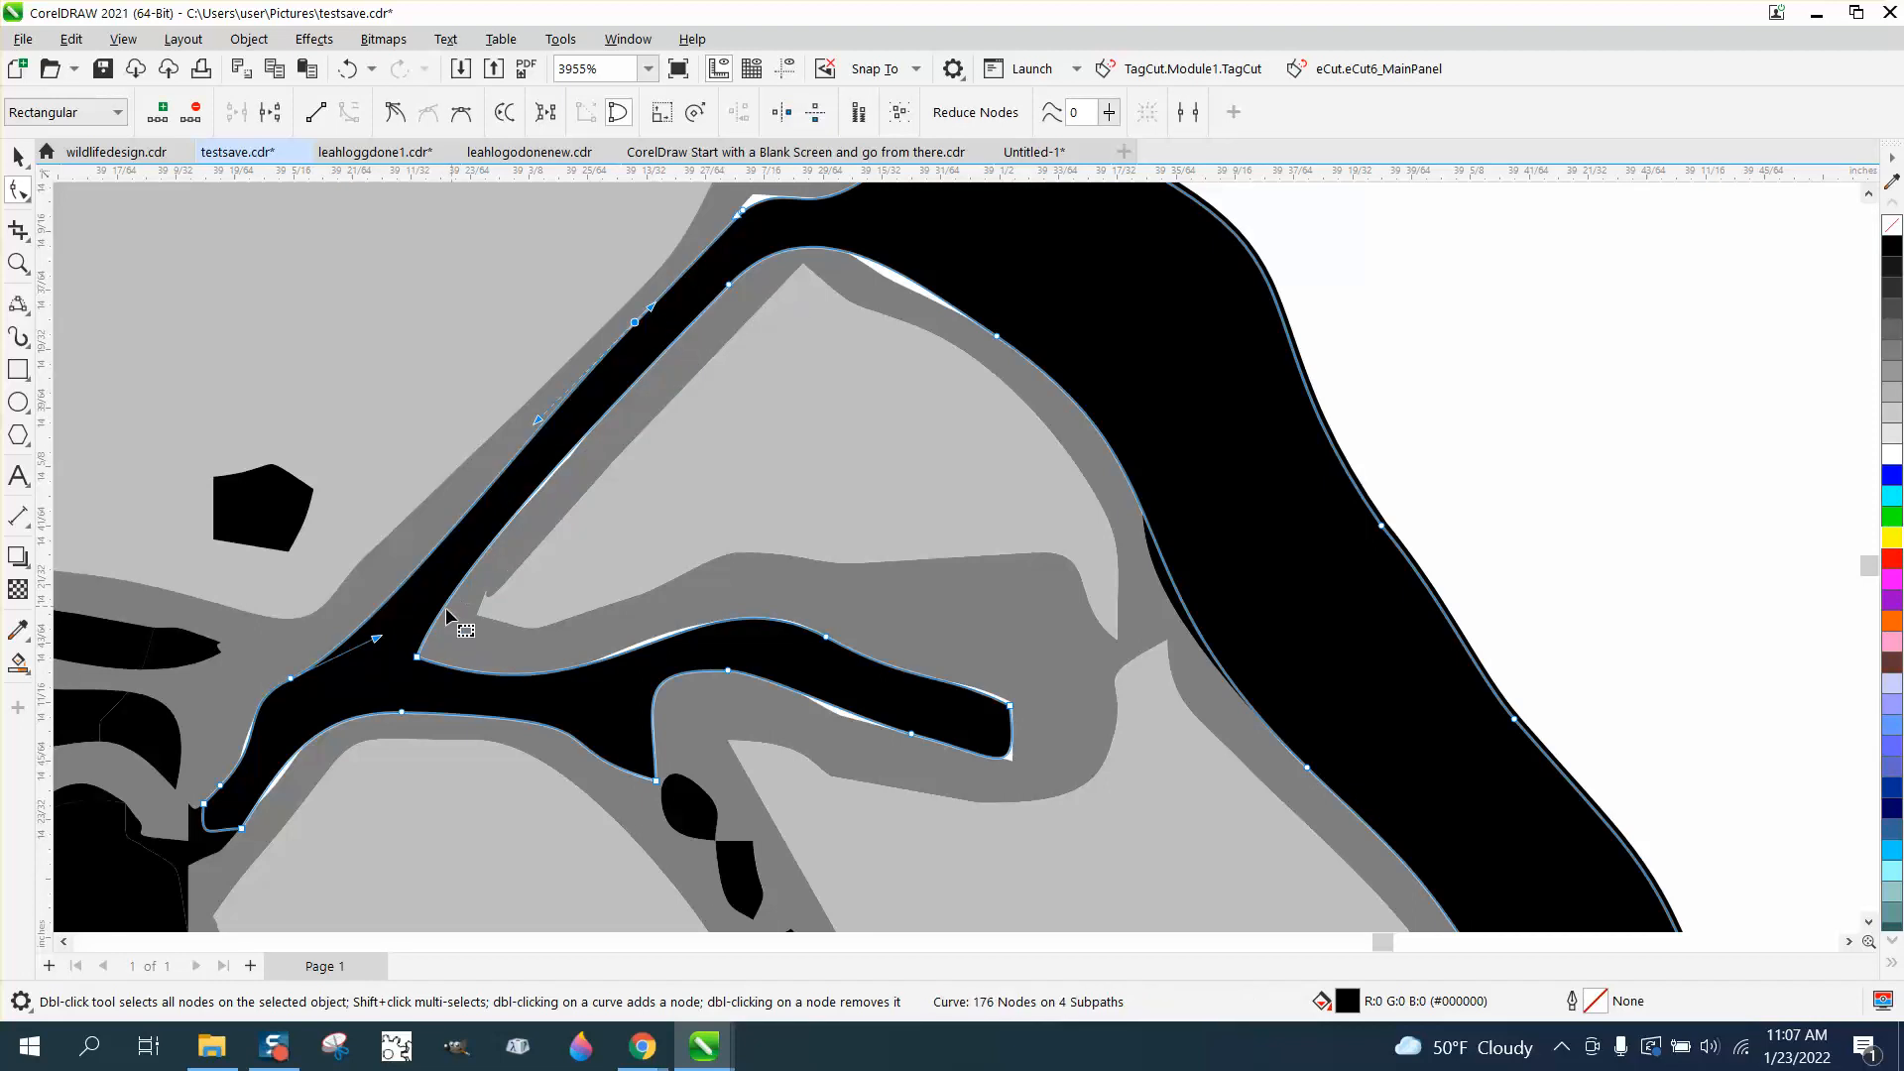
left_click(417, 656)
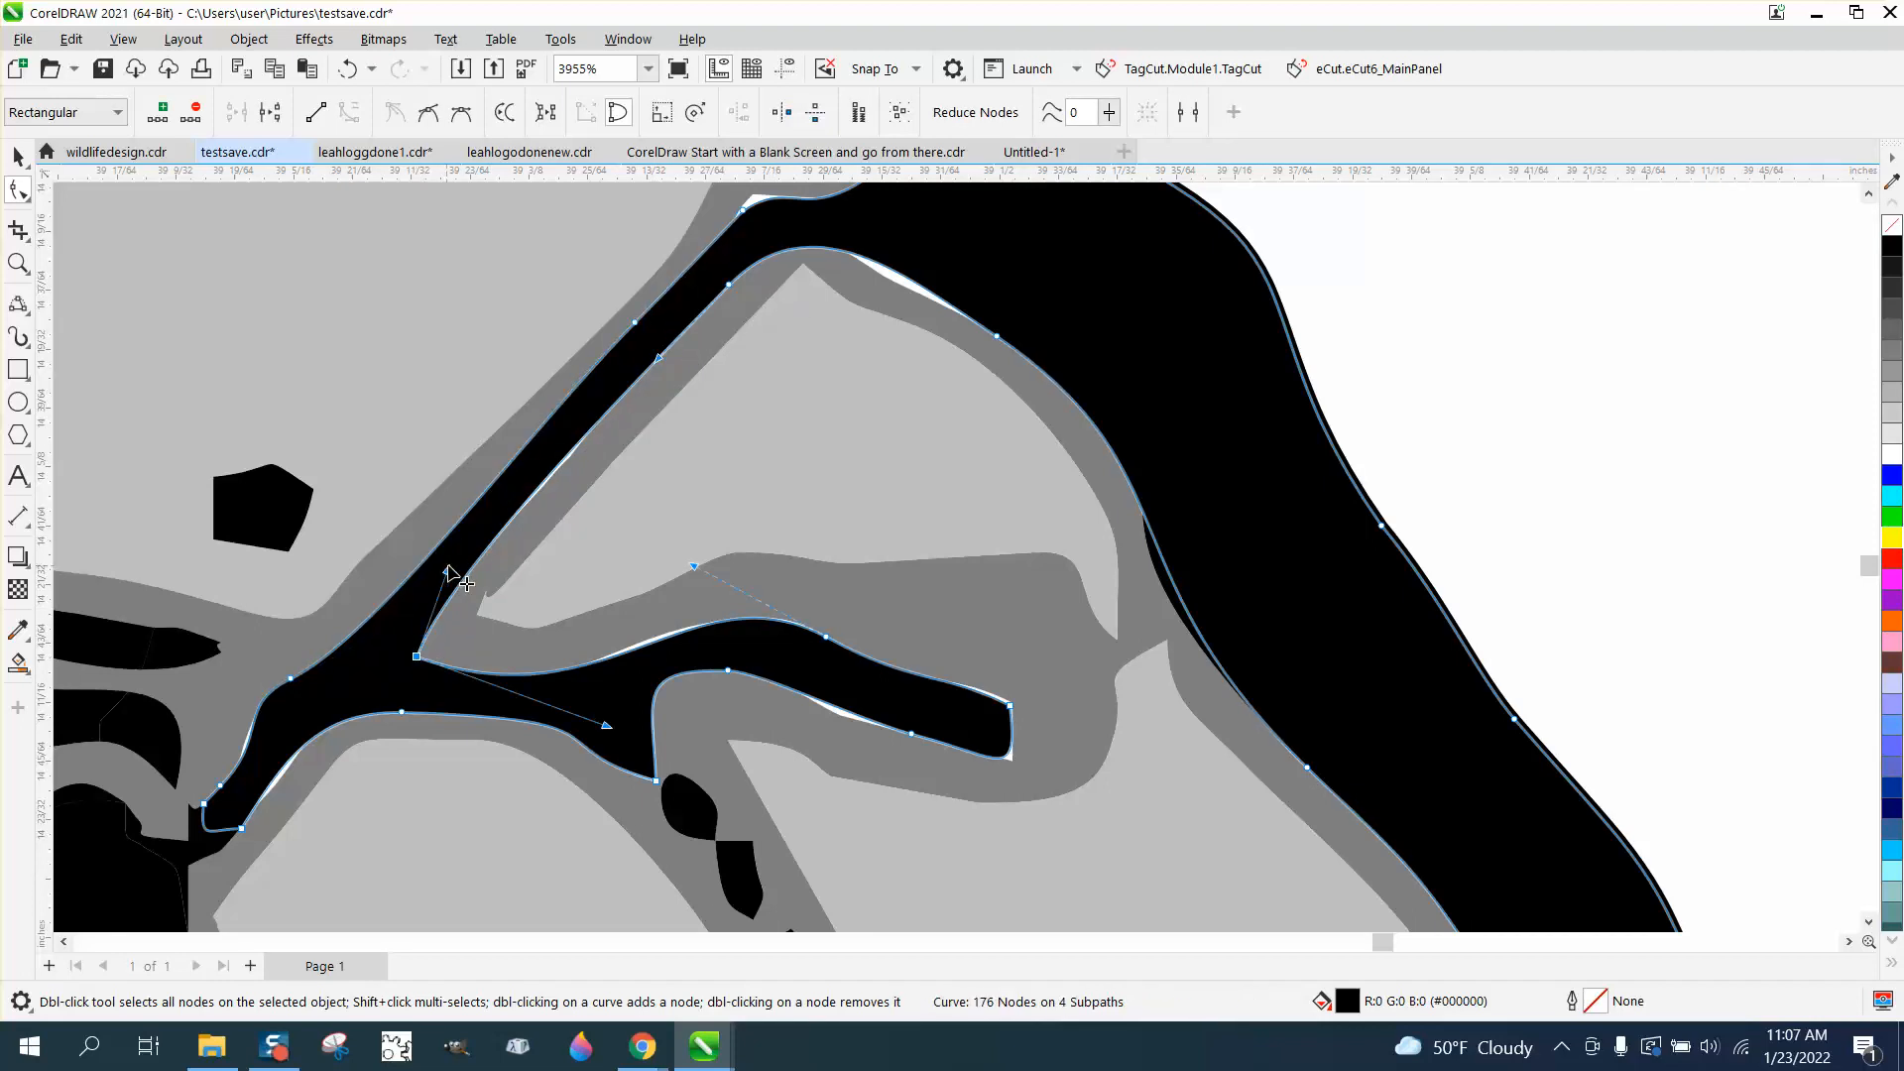
left_click_drag(448, 573, 470, 567)
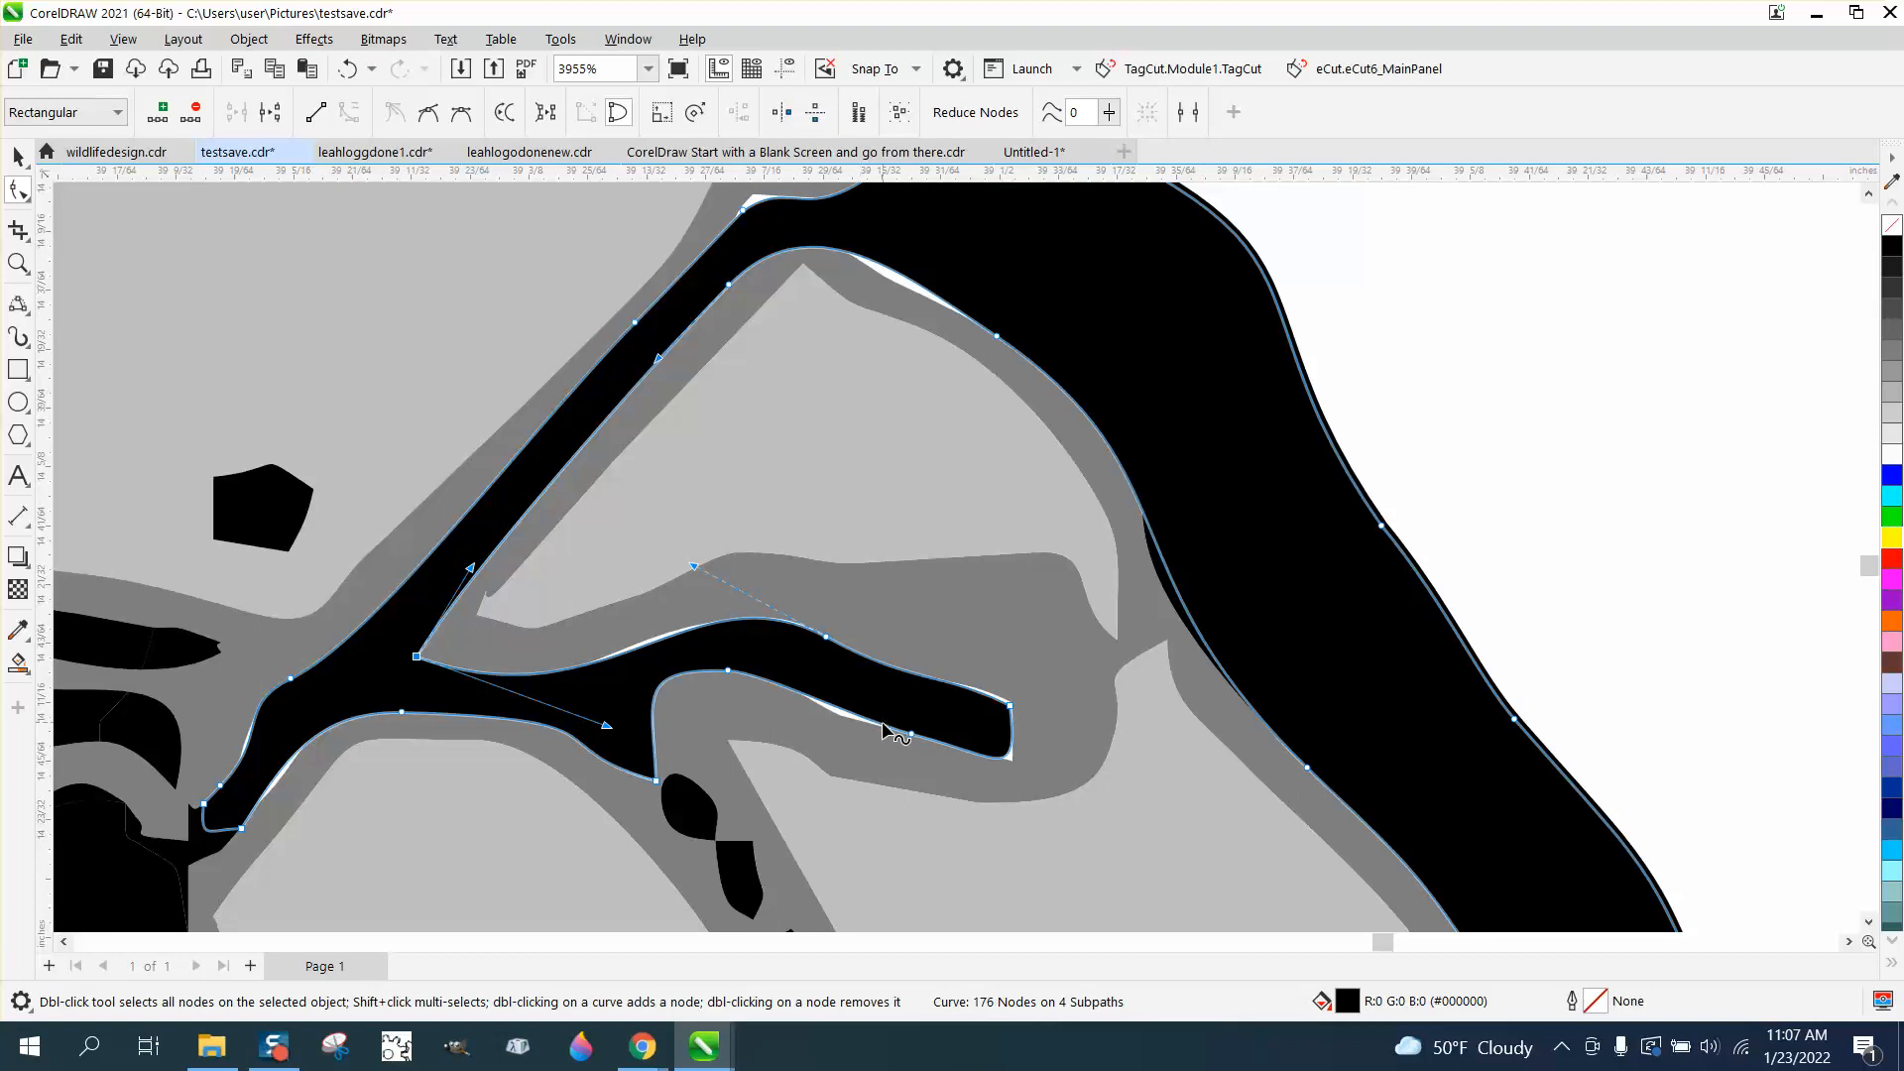
left_click_drag(912, 735, 890, 746)
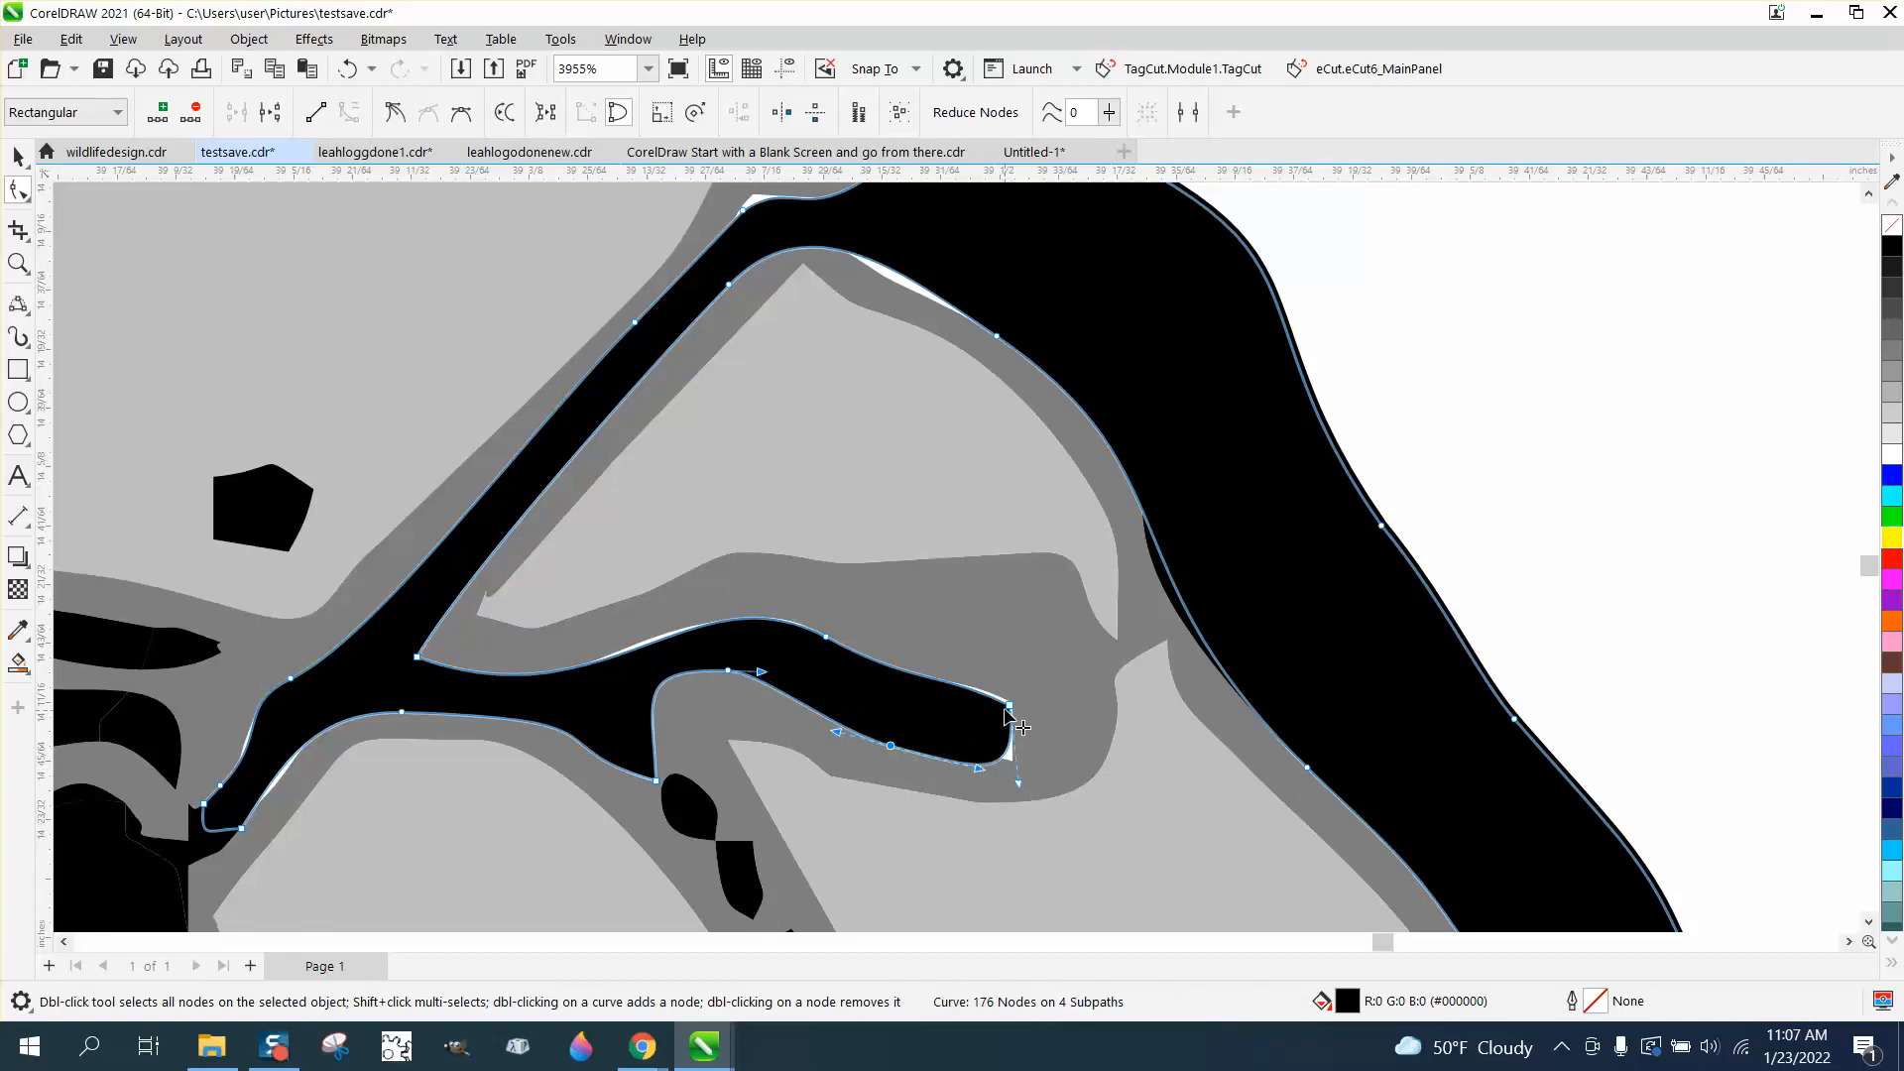
left_click_drag(1009, 746, 1059, 794)
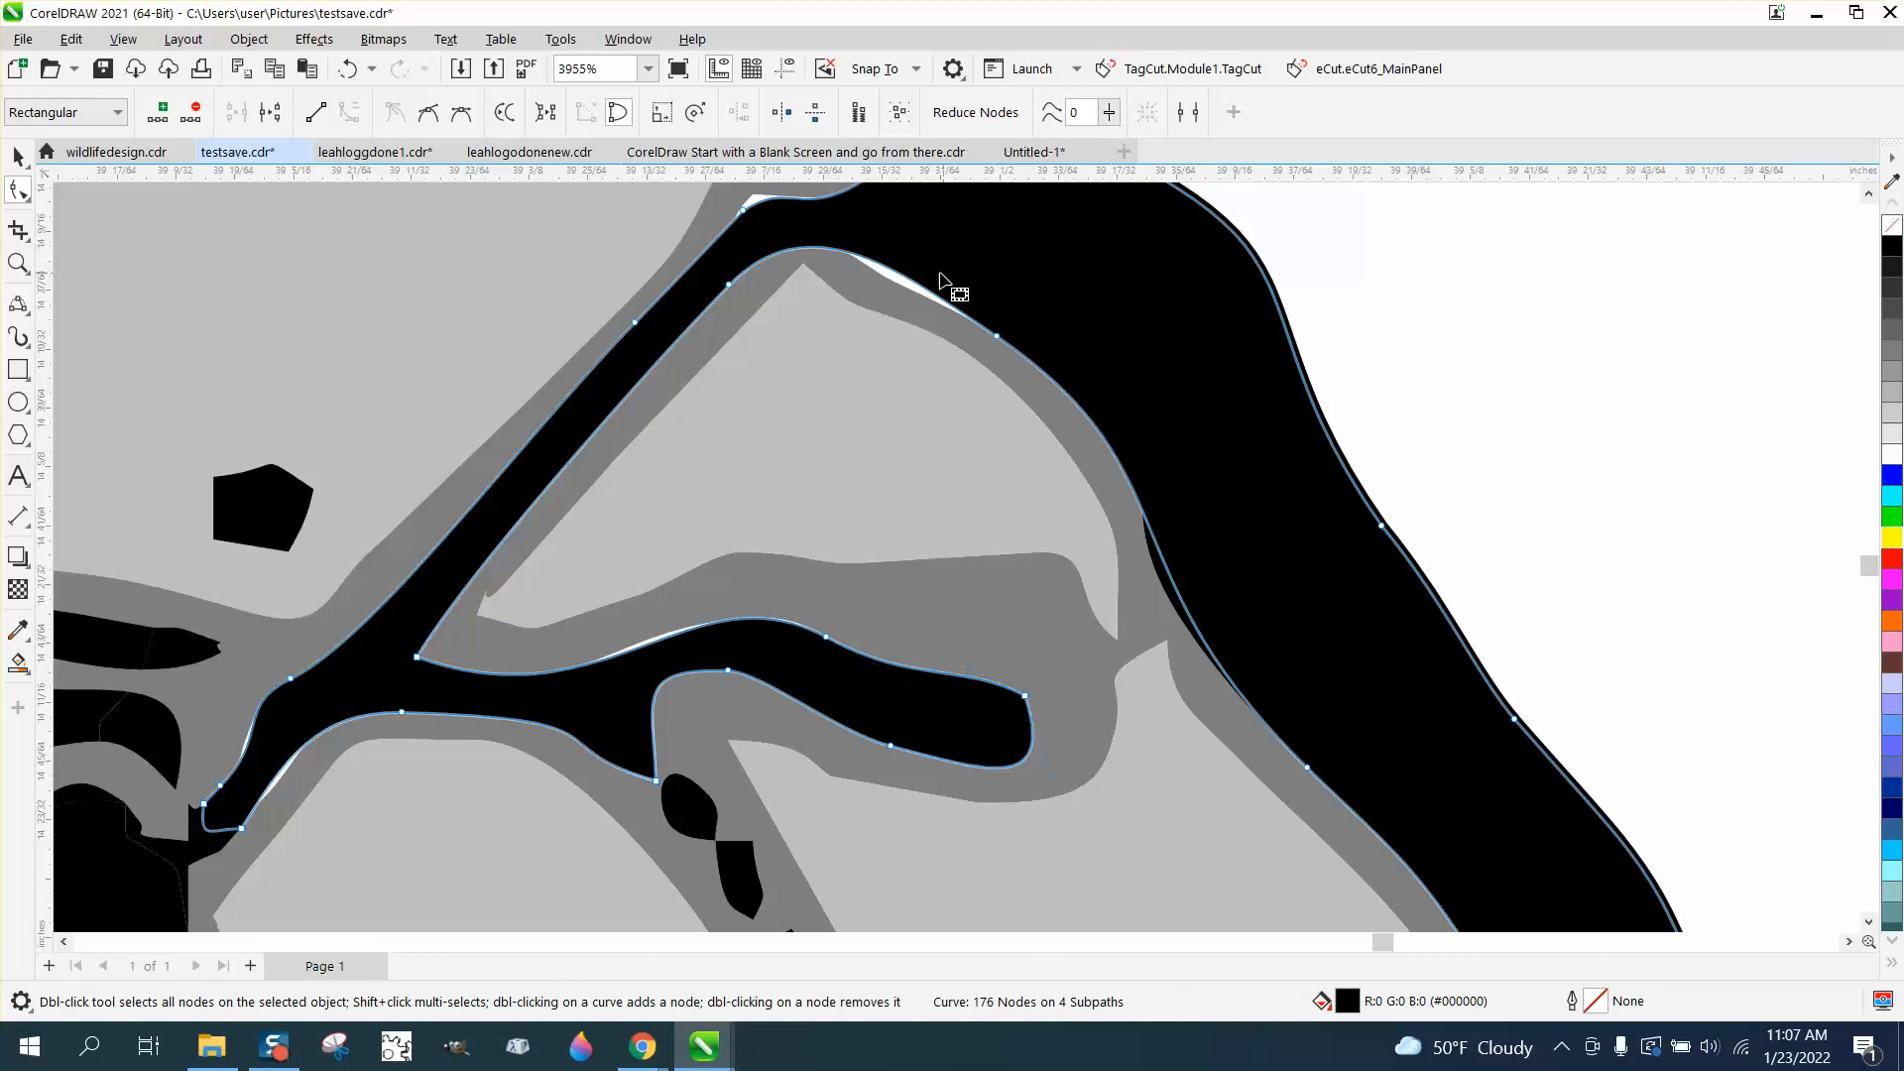
Undo the bend in the black shoulder outline and move the 50% black sleeve curve's upper node outward to close the white sliver.
left_click(921, 297)
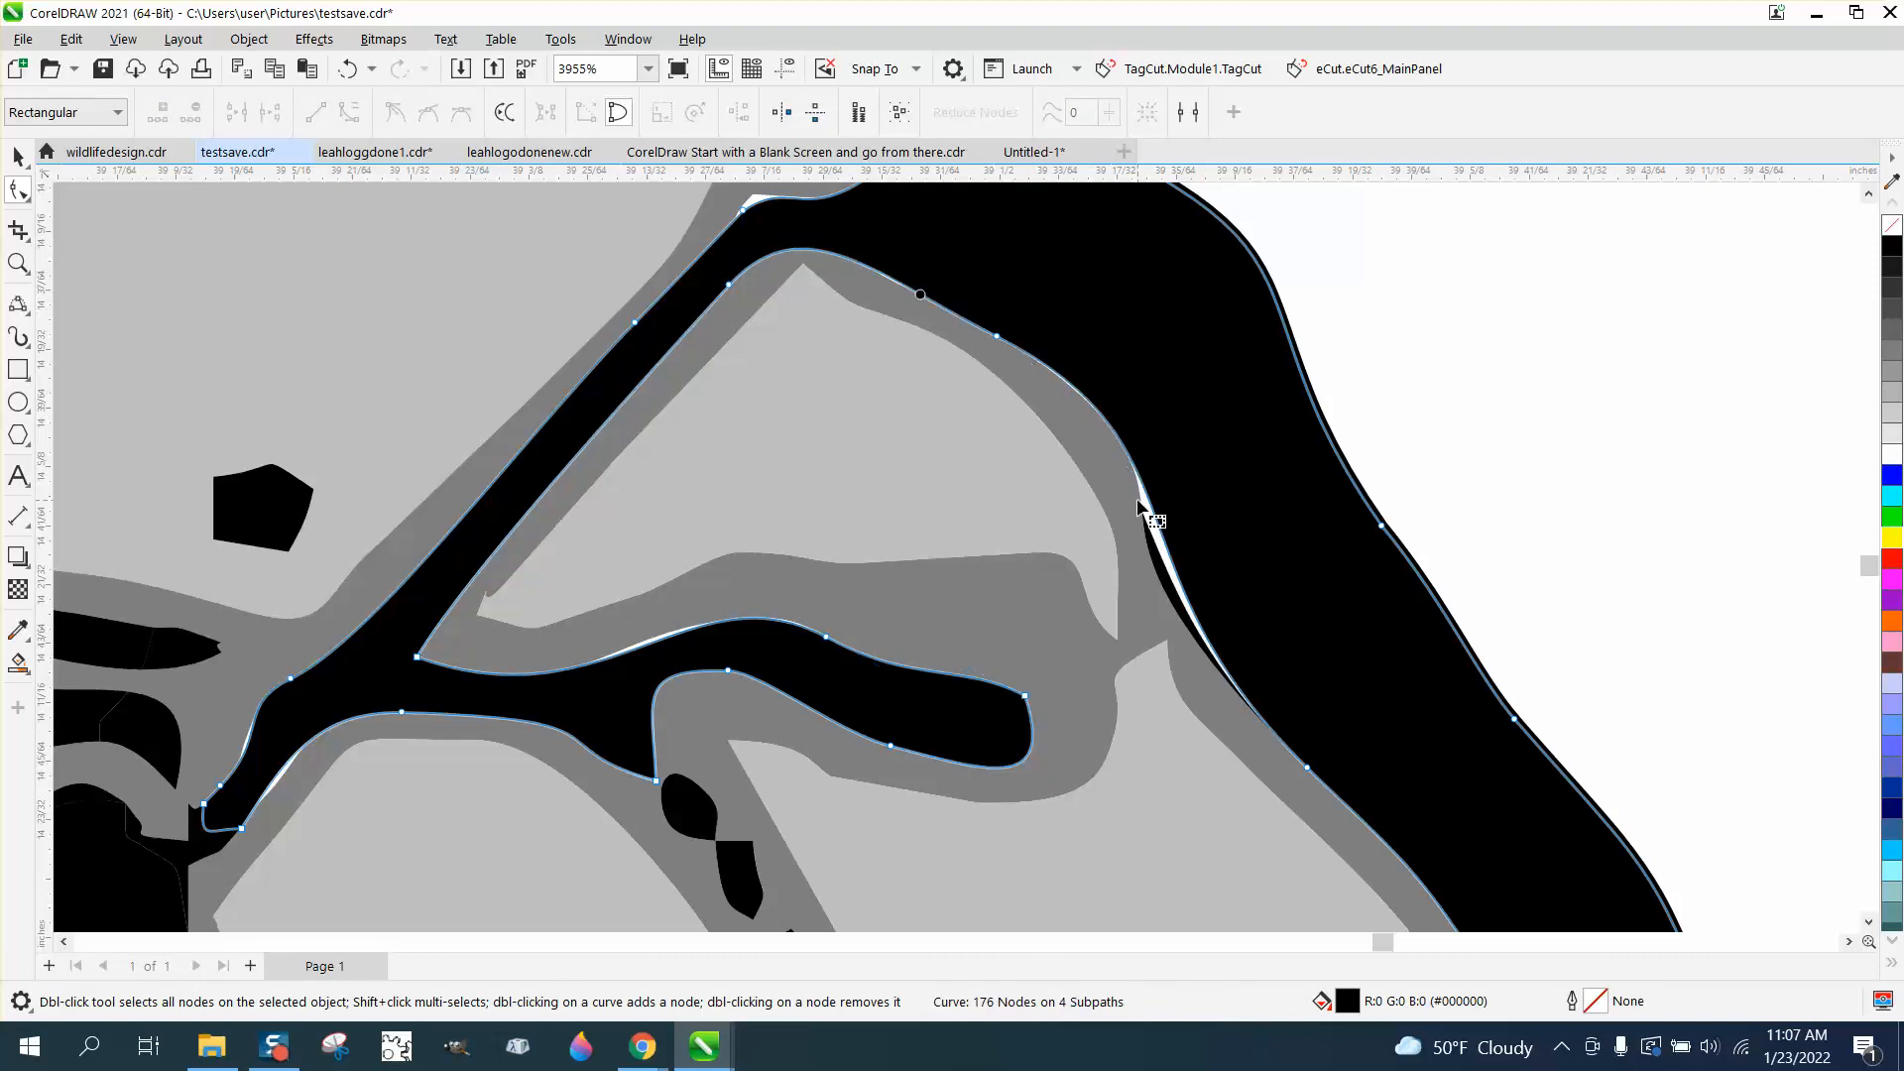
left_click(359, 72)
left_click(905, 314)
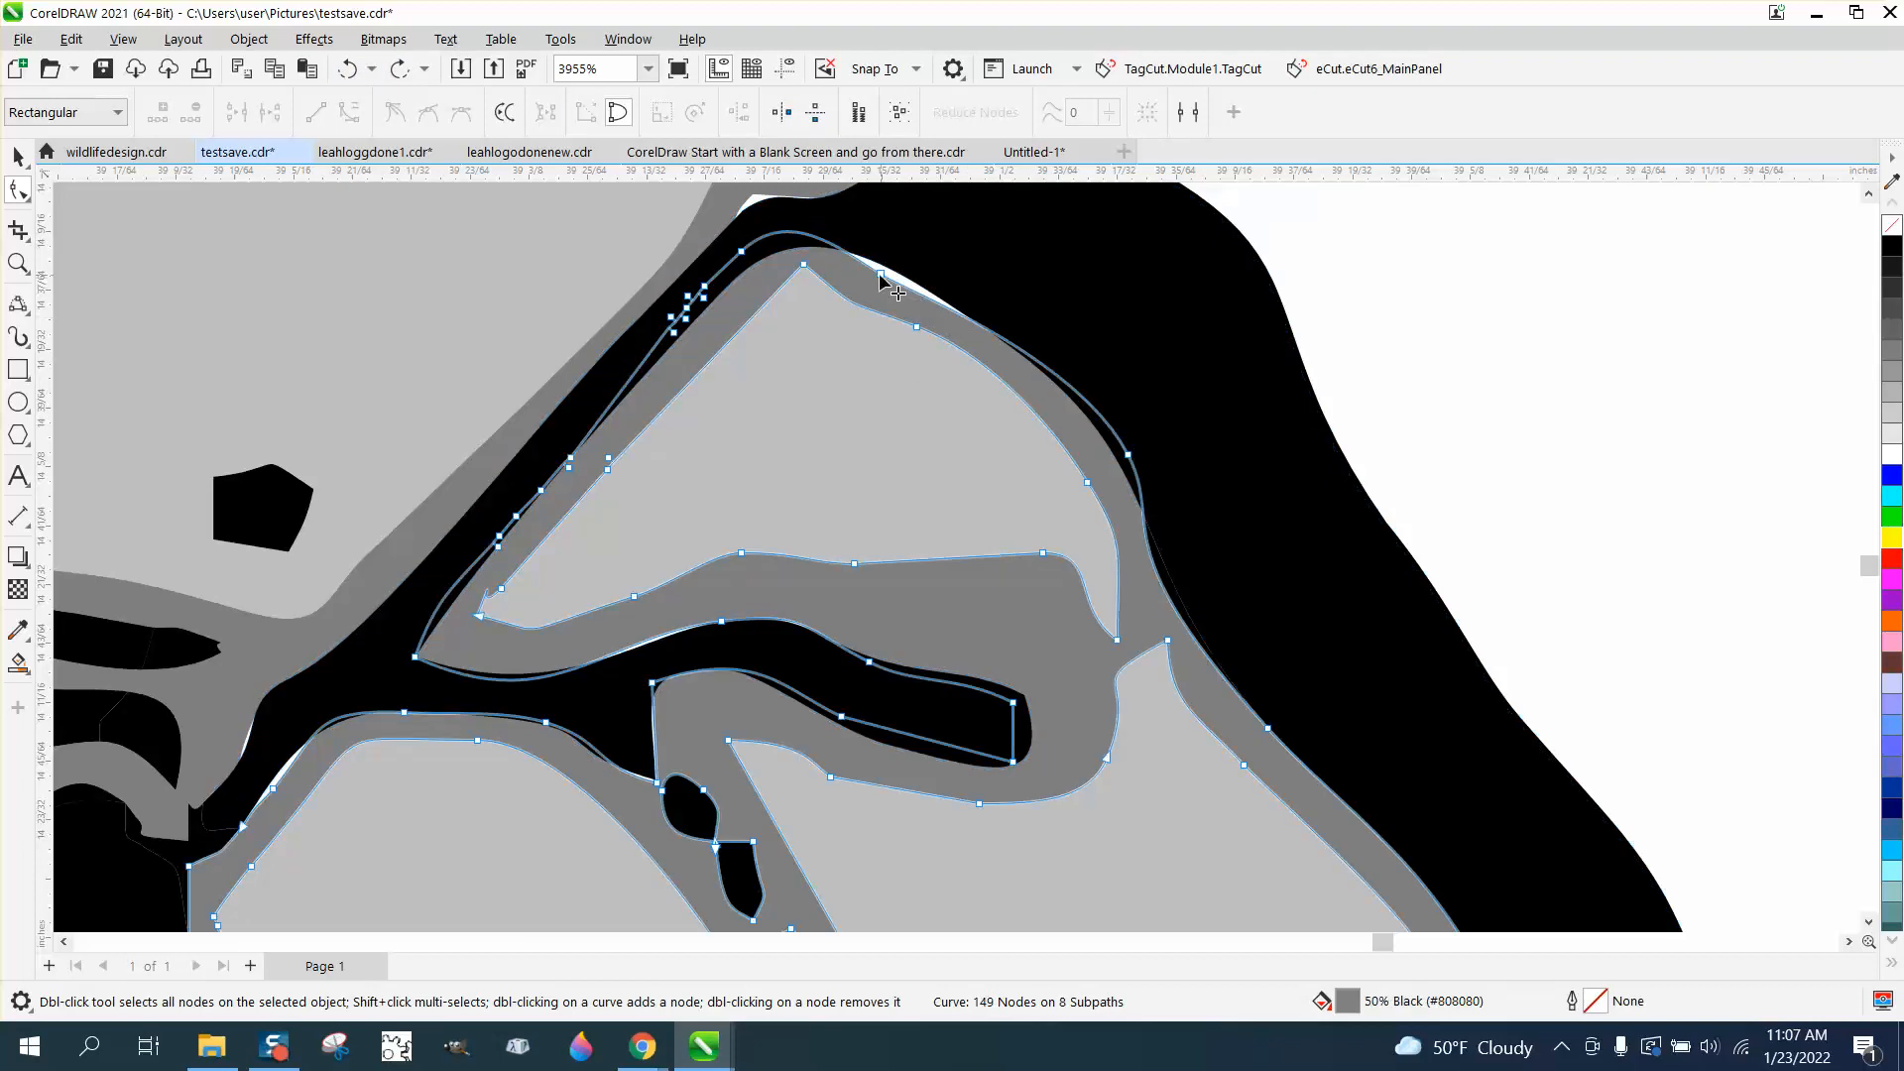
left_click_drag(879, 275, 899, 256)
Examine the cleaned-up welder as a whole and compare it with the original Lewis Welding logo and the other copy.
scroll(913, 759, "down", 3)
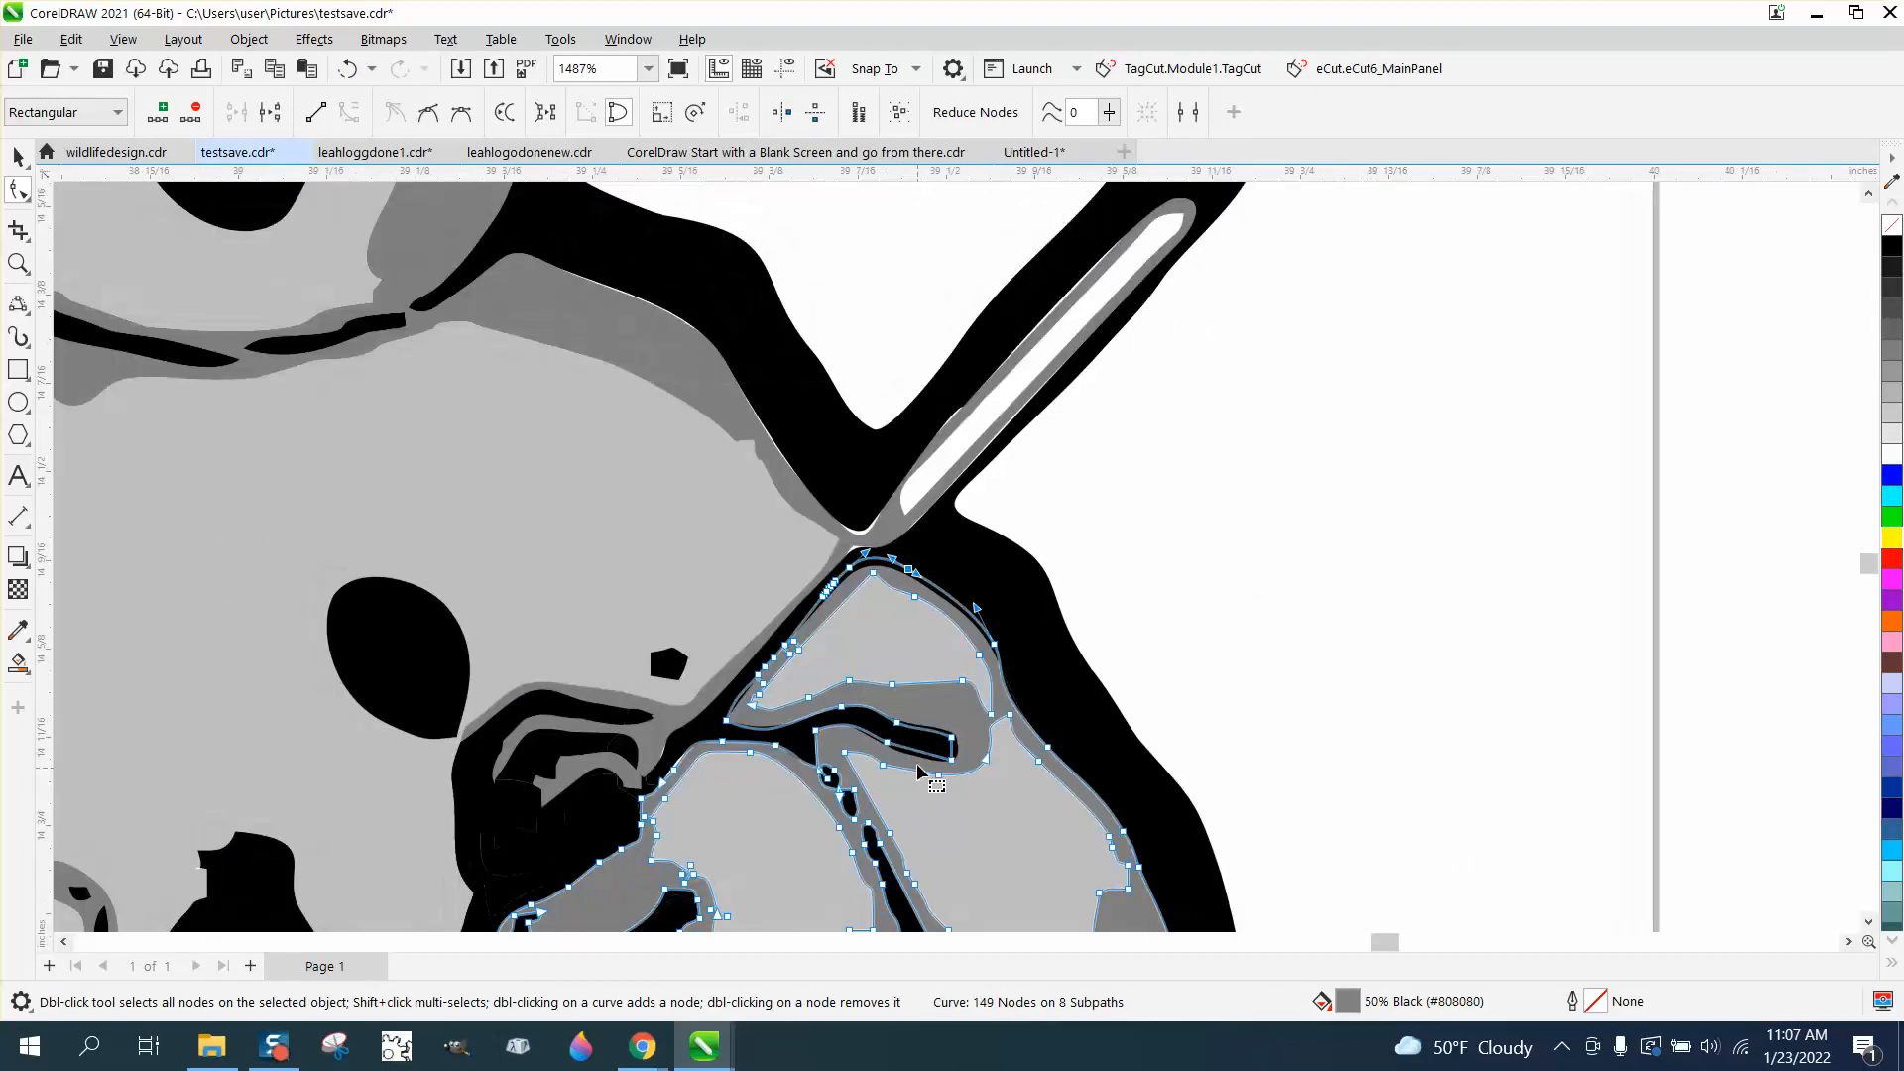
scroll(919, 771, "down", 4)
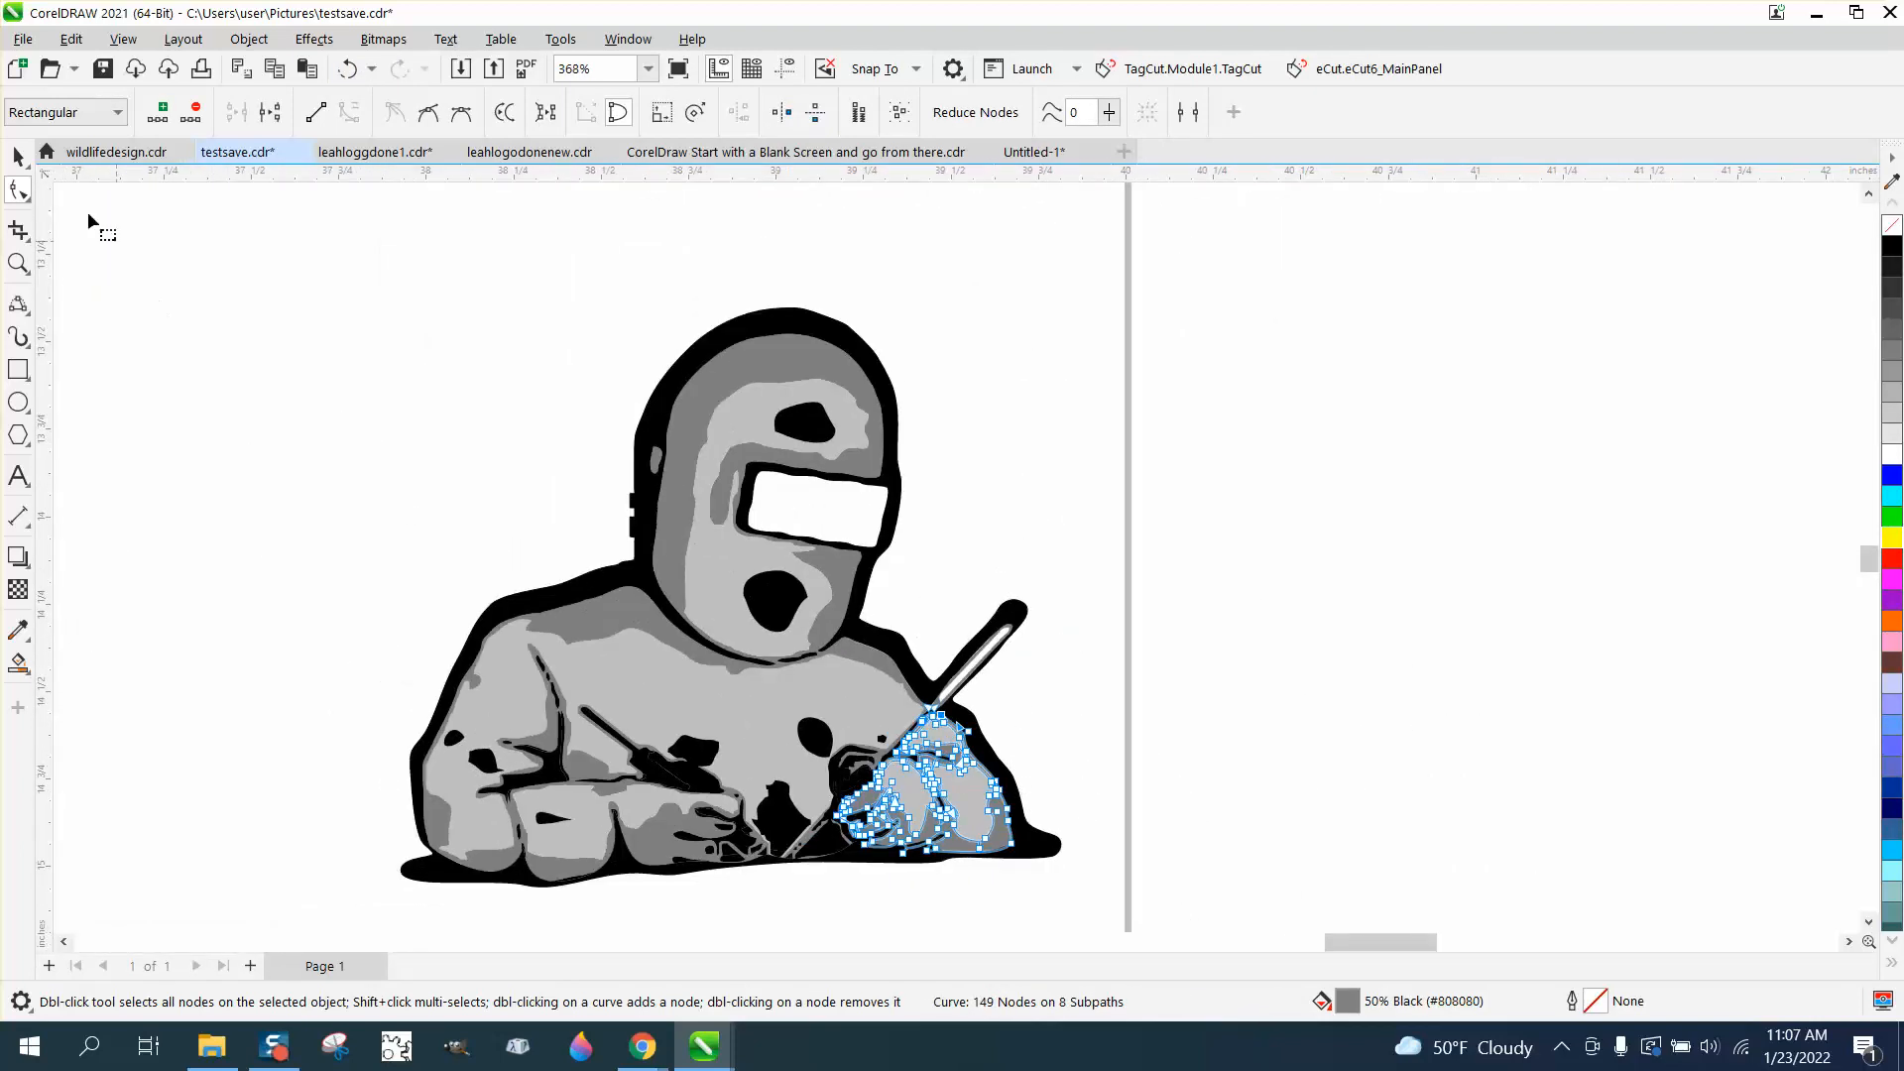
left_click(18, 156)
scroll(1329, 536, "down", 2)
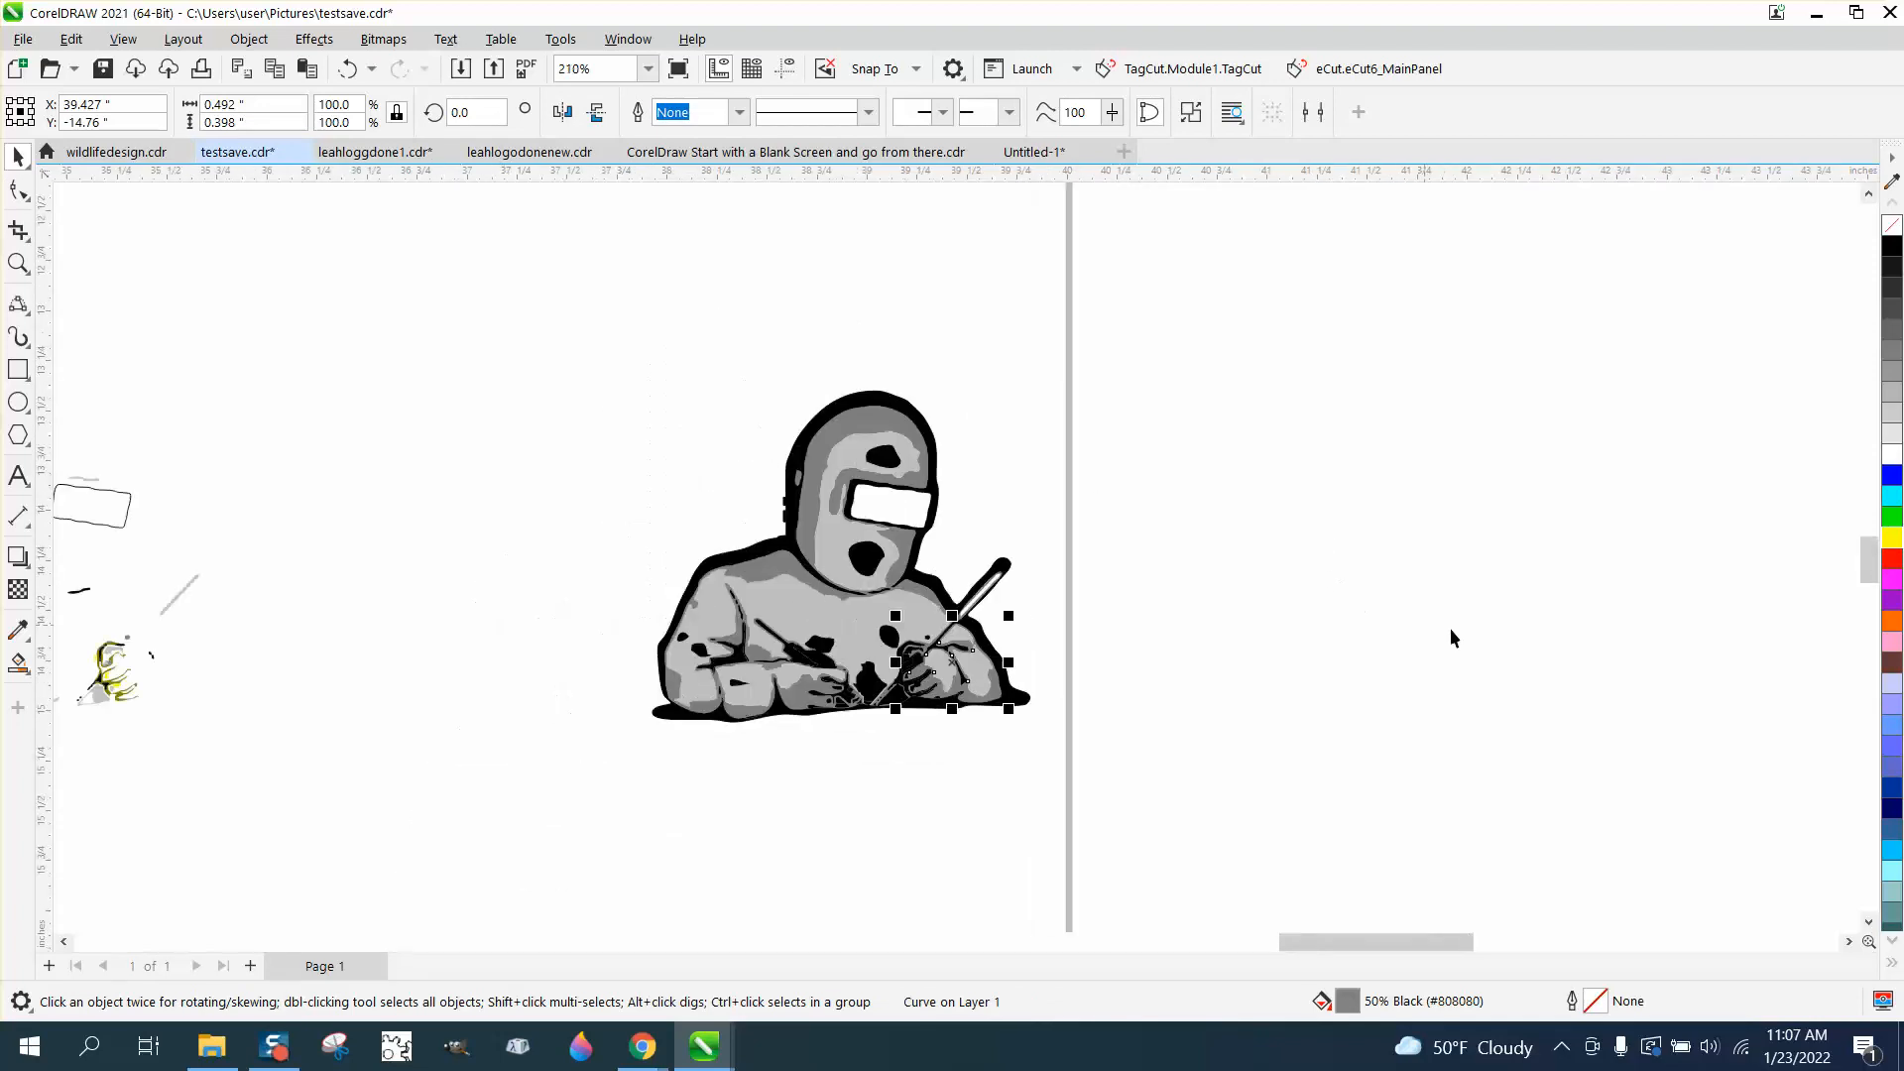
scroll(1450, 628, "down", 3)
scroll(421, 640, "down", 1)
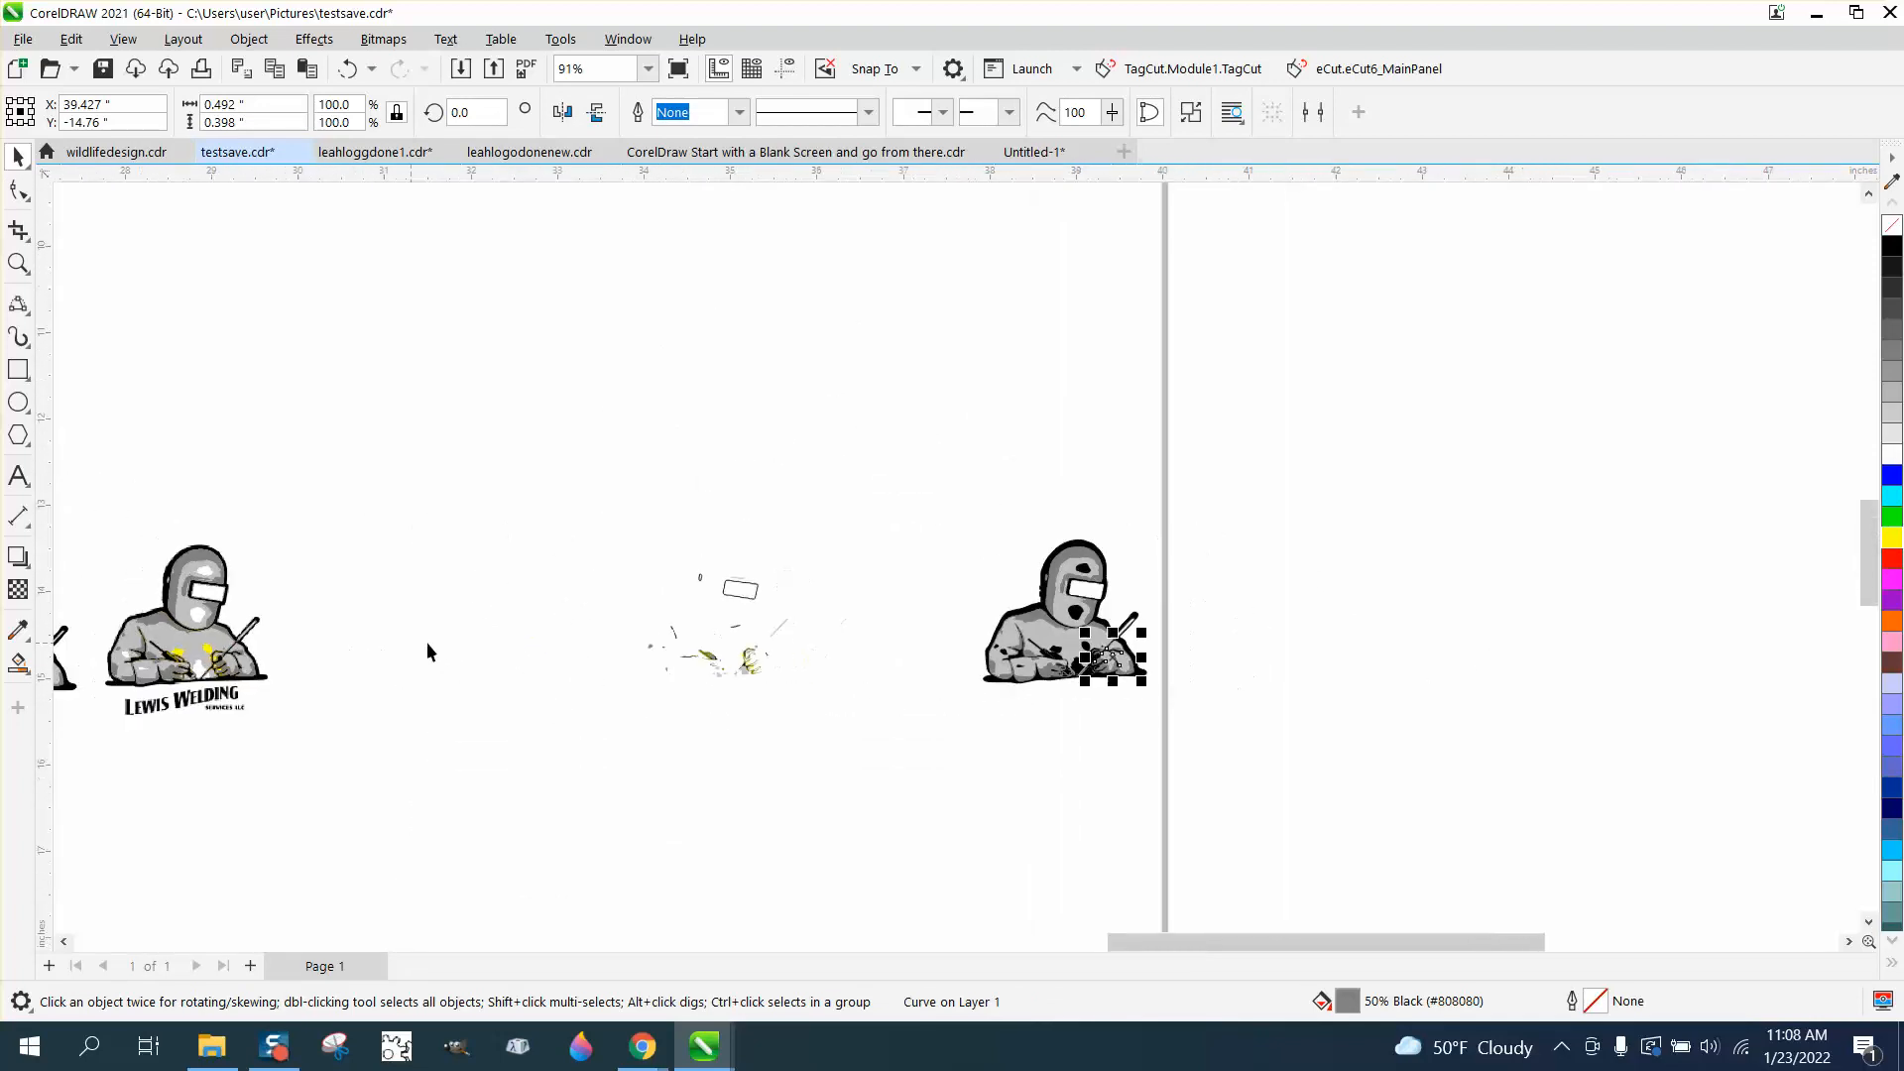
scroll(558, 627, "down", 2)
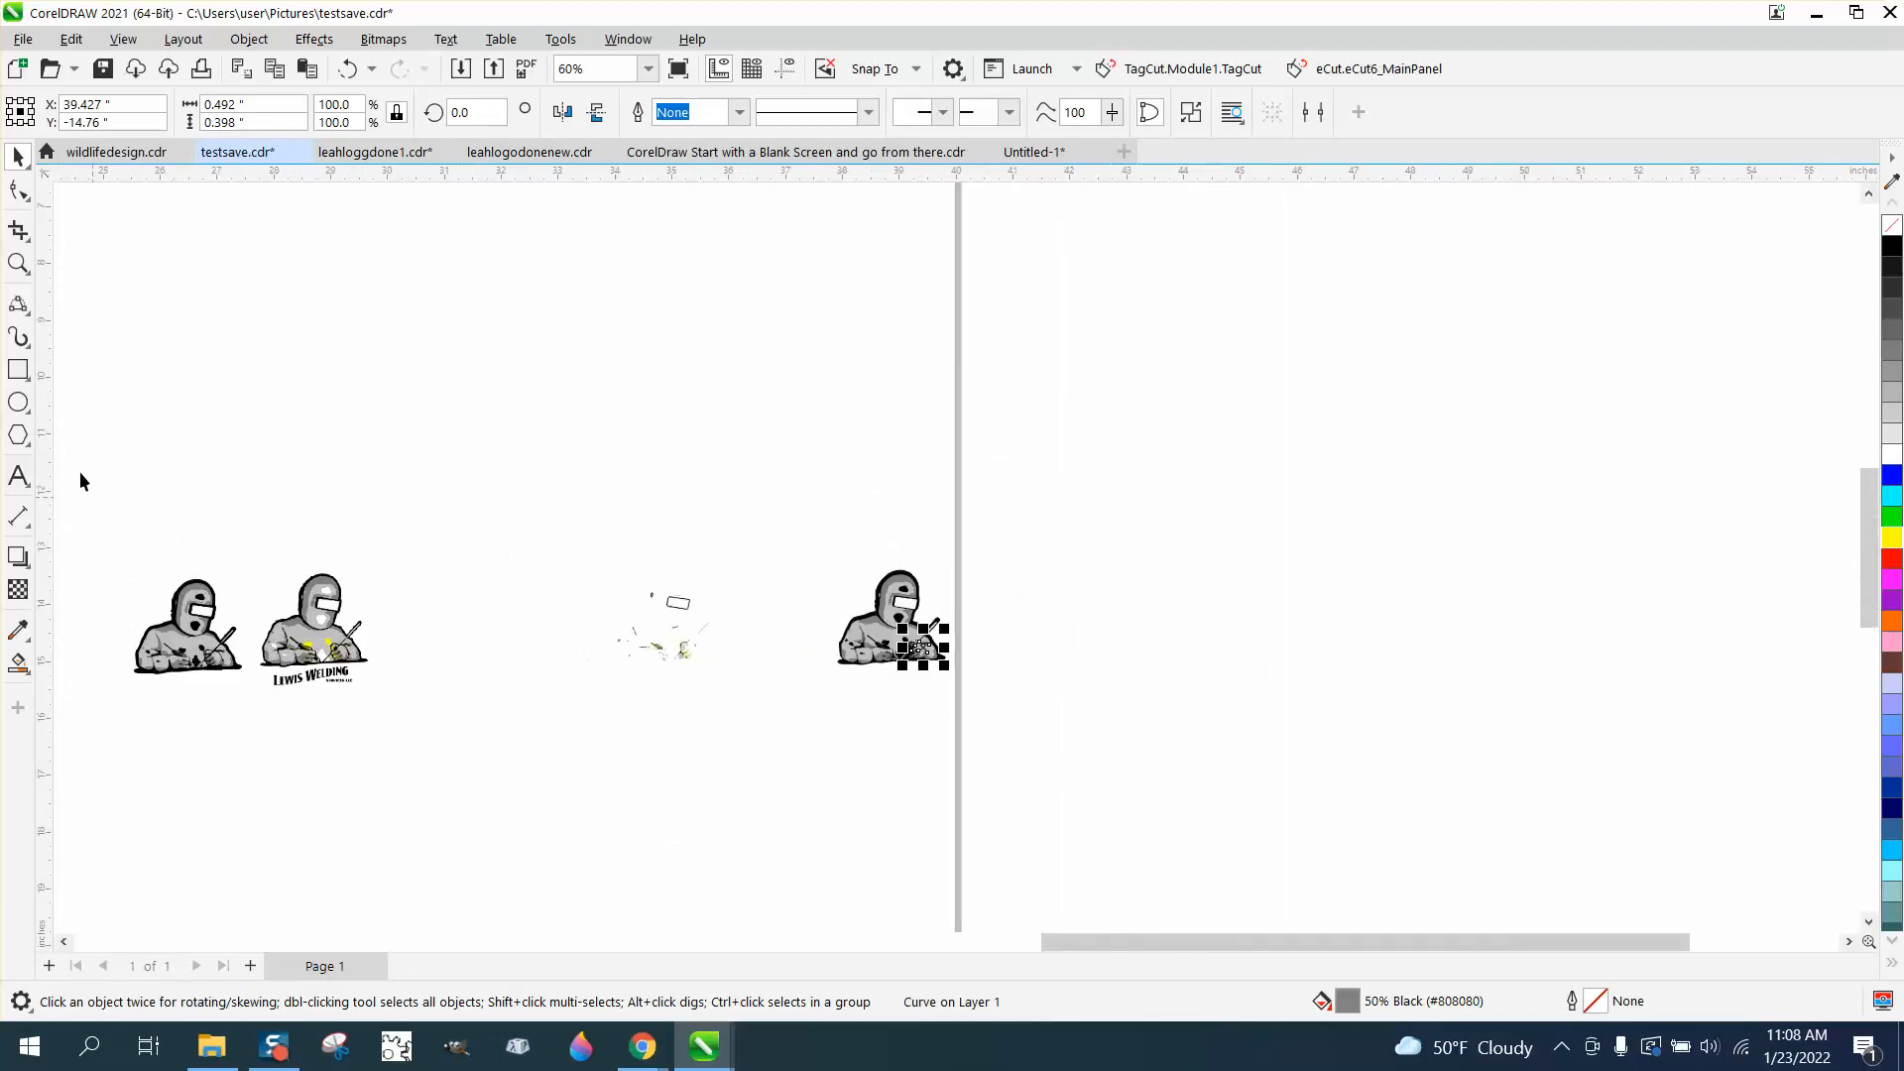
left_click(18, 263)
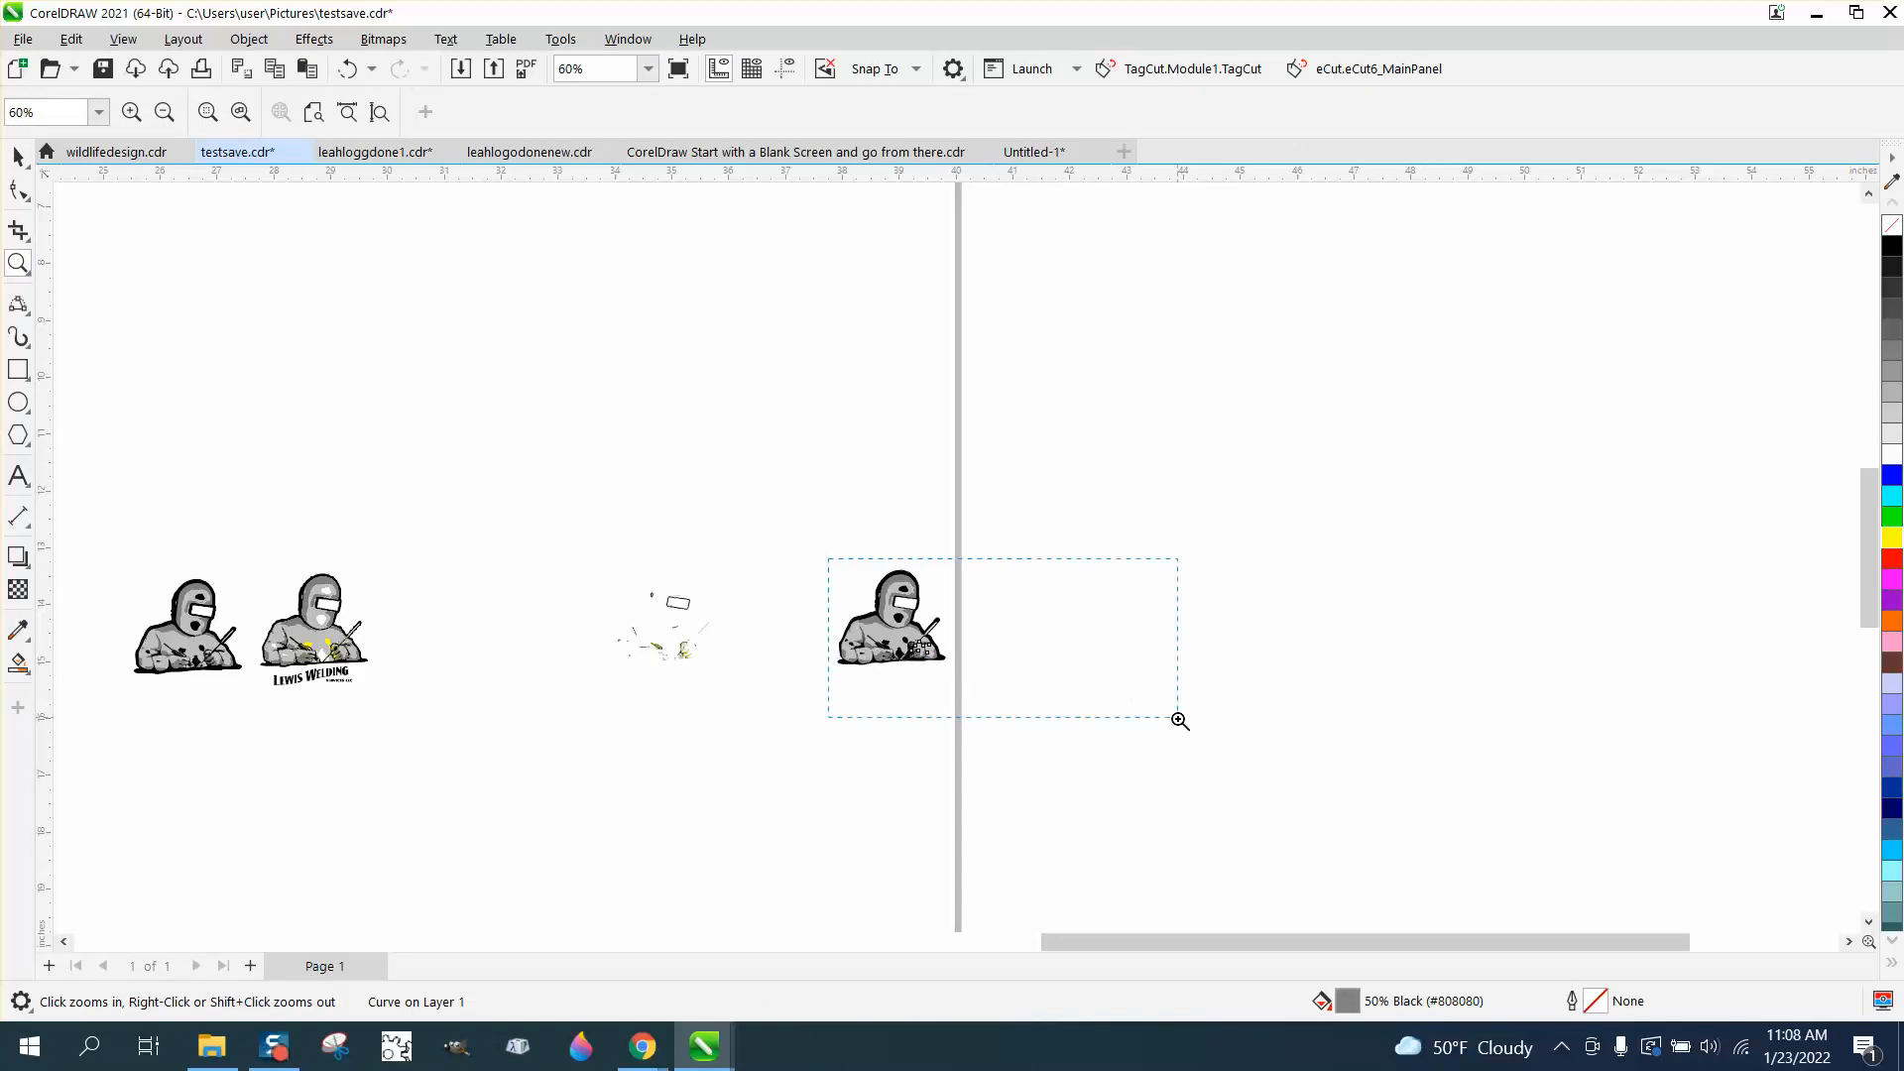